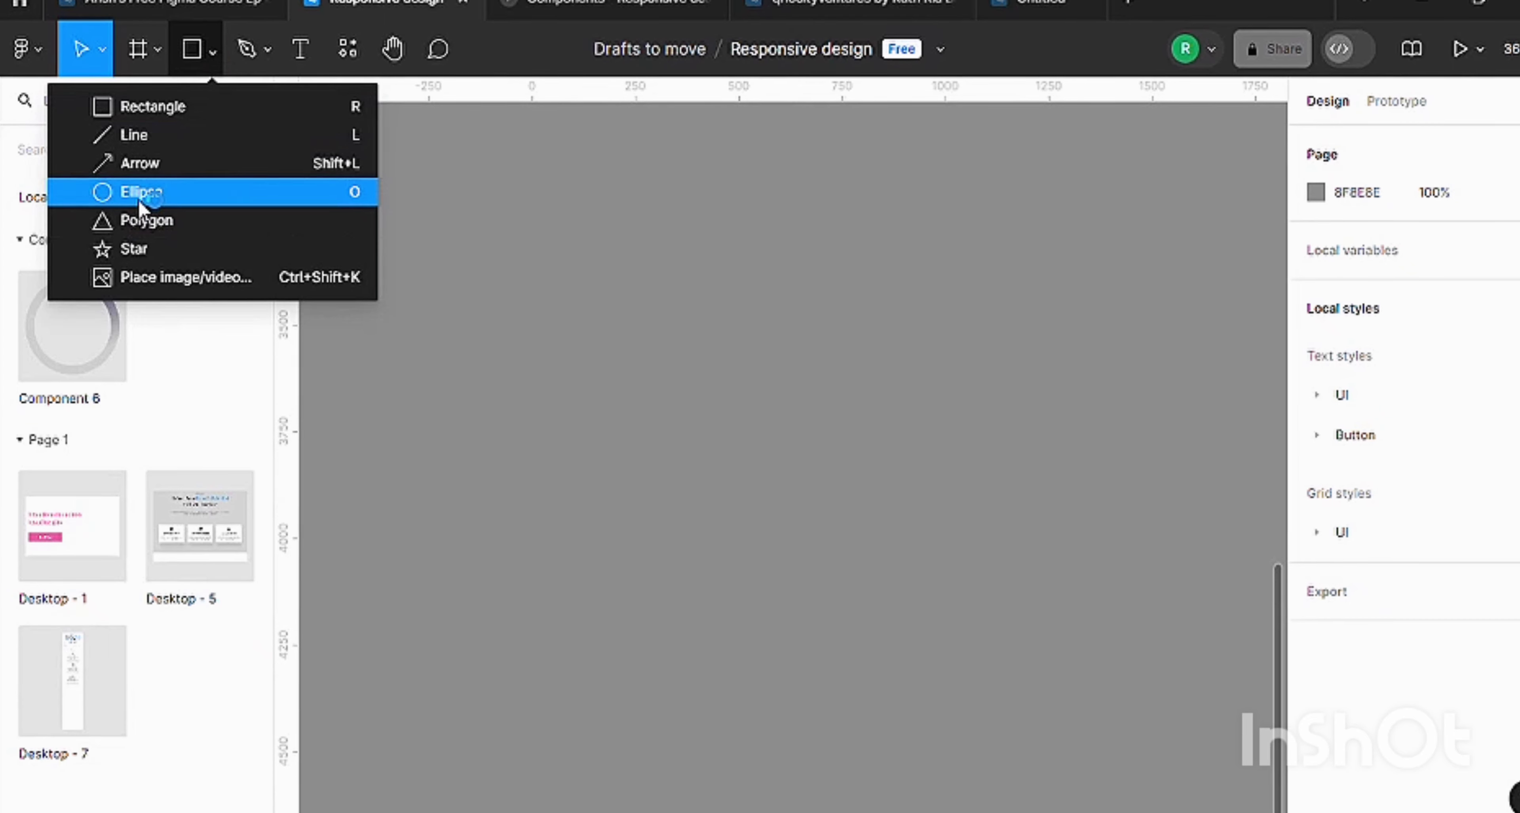
# Draw a circle about 397 × 397 on an empty area of the Components page canvas.
pyautogui.click(137, 199)
pyautogui.click(55, 109)
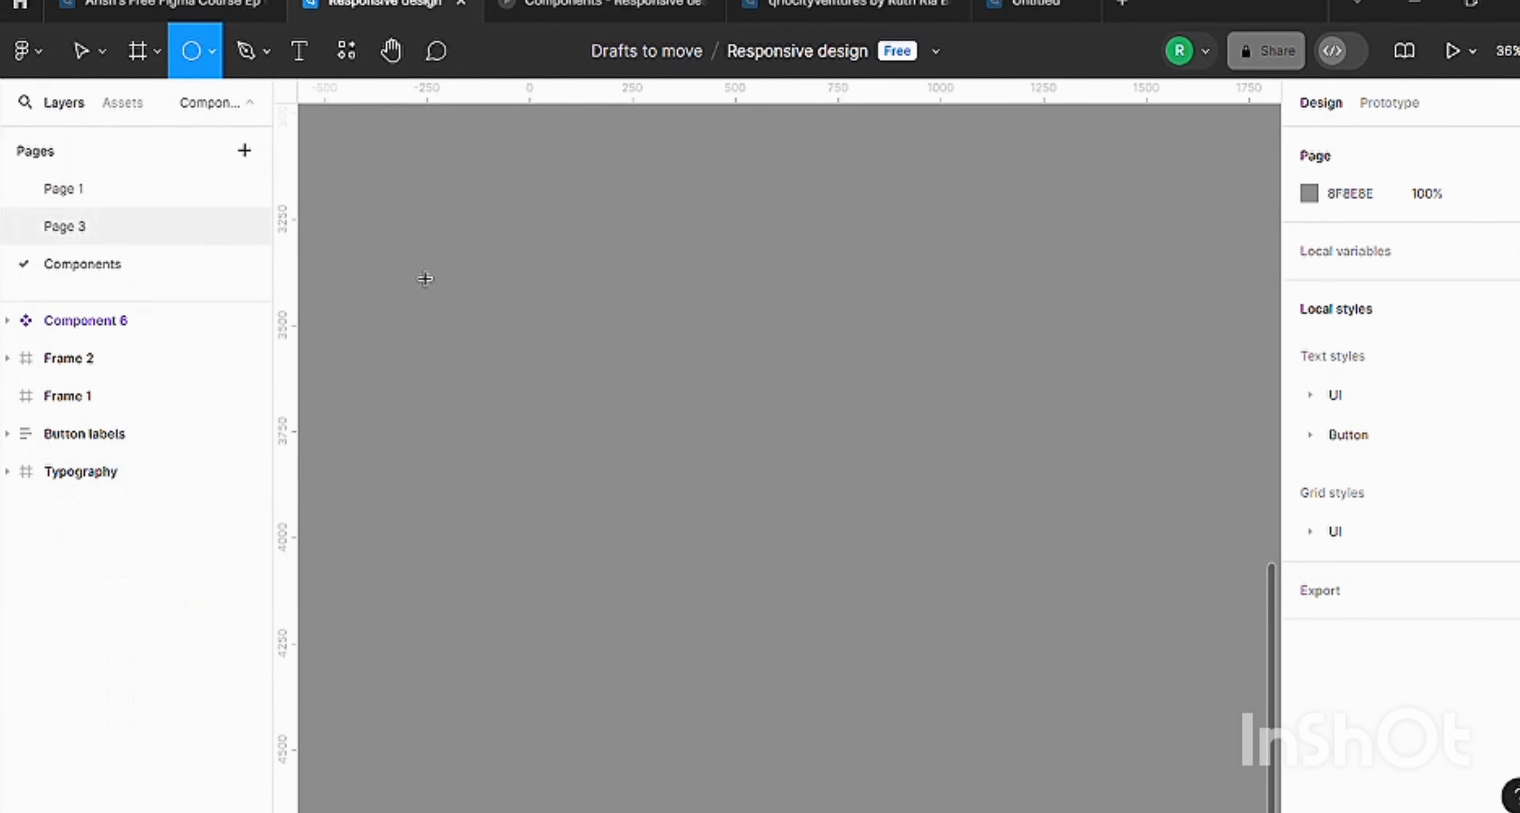
pyautogui.hscroll(-3, 684, 237)
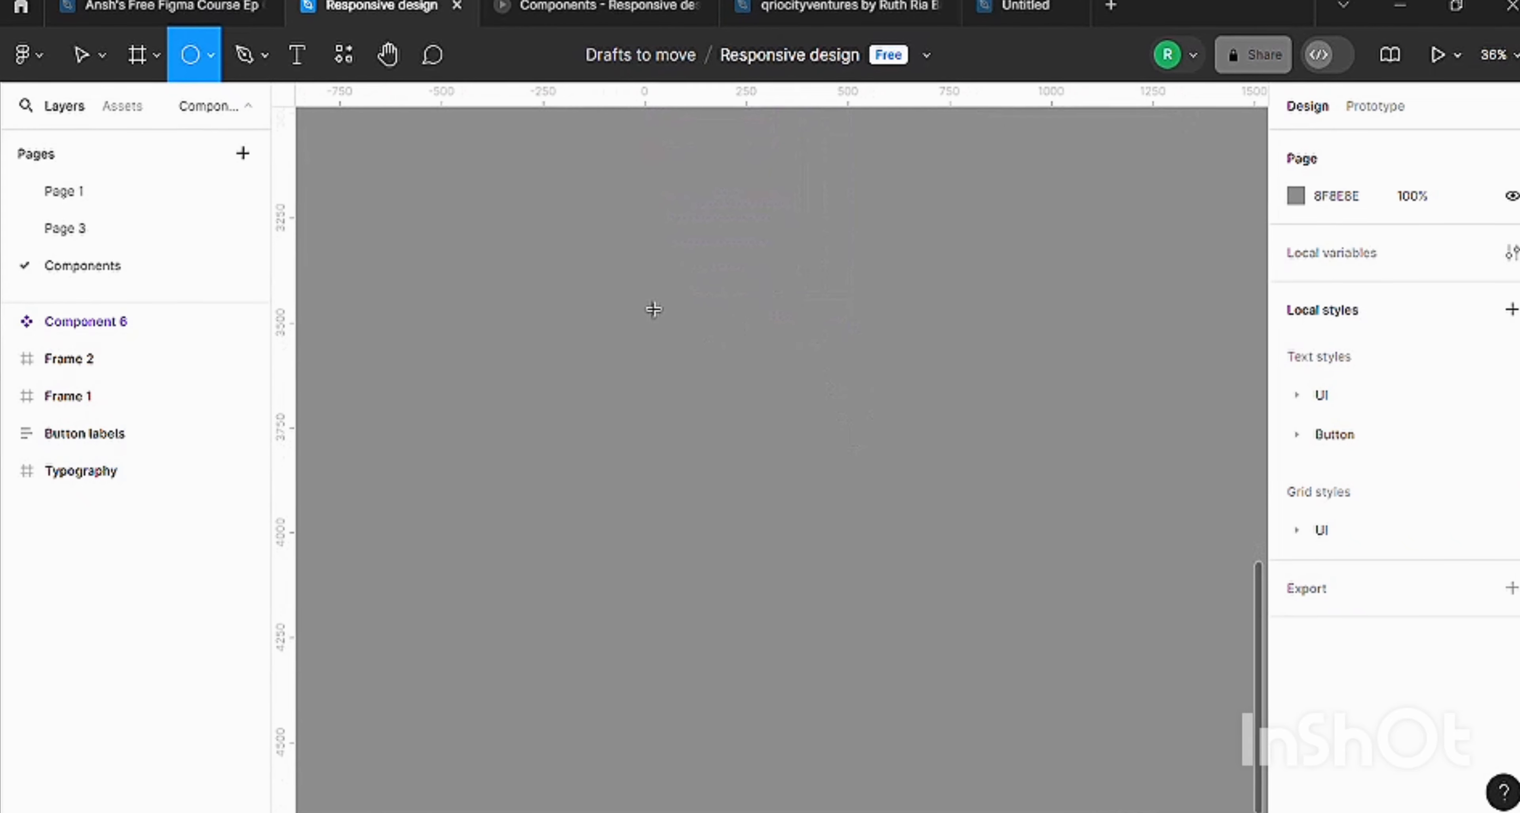
pyautogui.moveTo(668, 297); pyautogui.dragTo(839, 472)
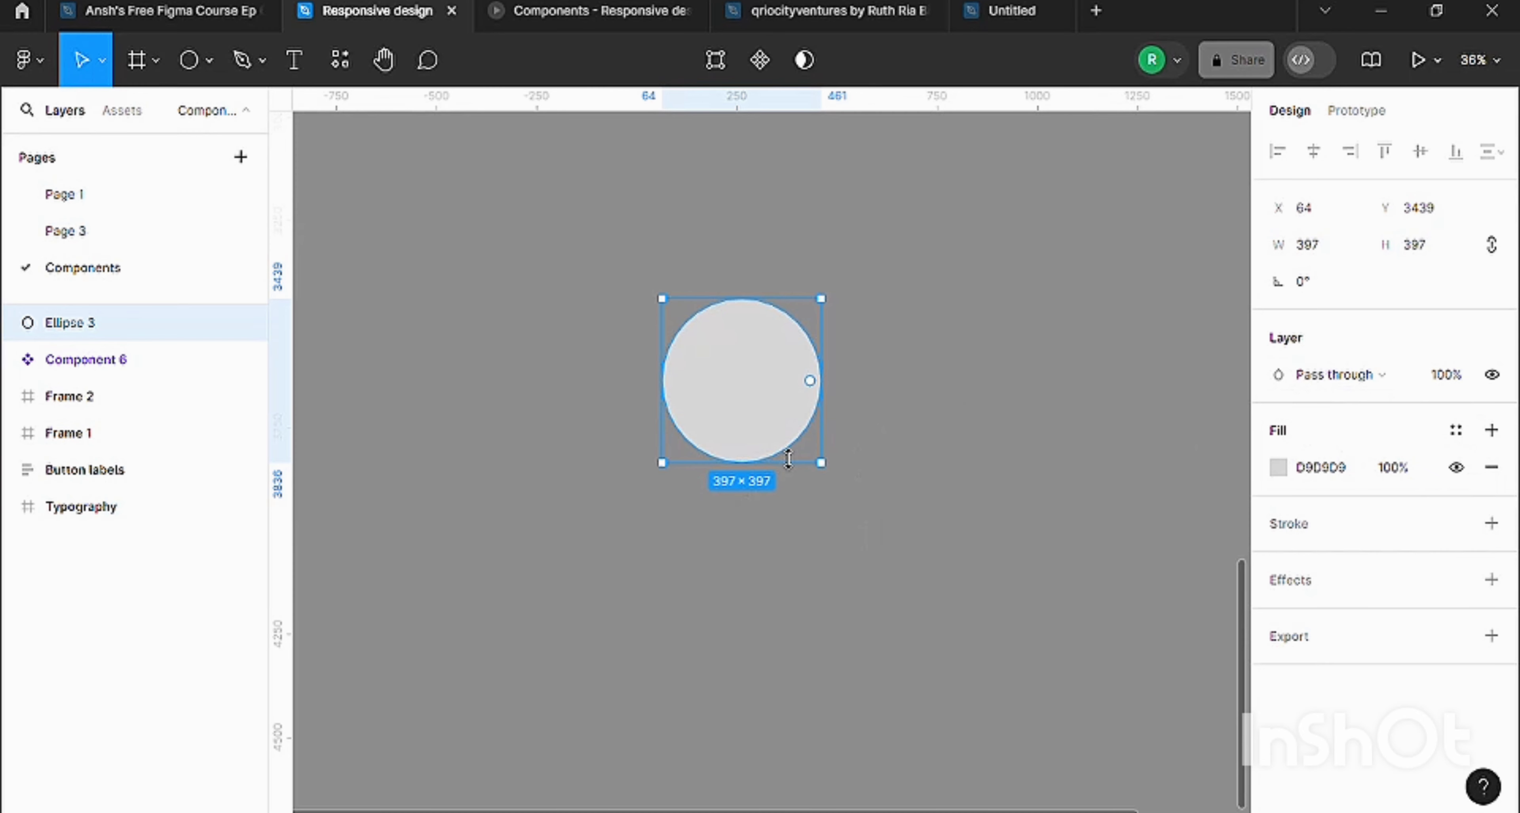
# Cut a wedge out of the circle with its arc handle, leaving a sweep of about -92%.
pyautogui.scroll(1, 788, 457)
pyautogui.scroll(2, 787, 455)
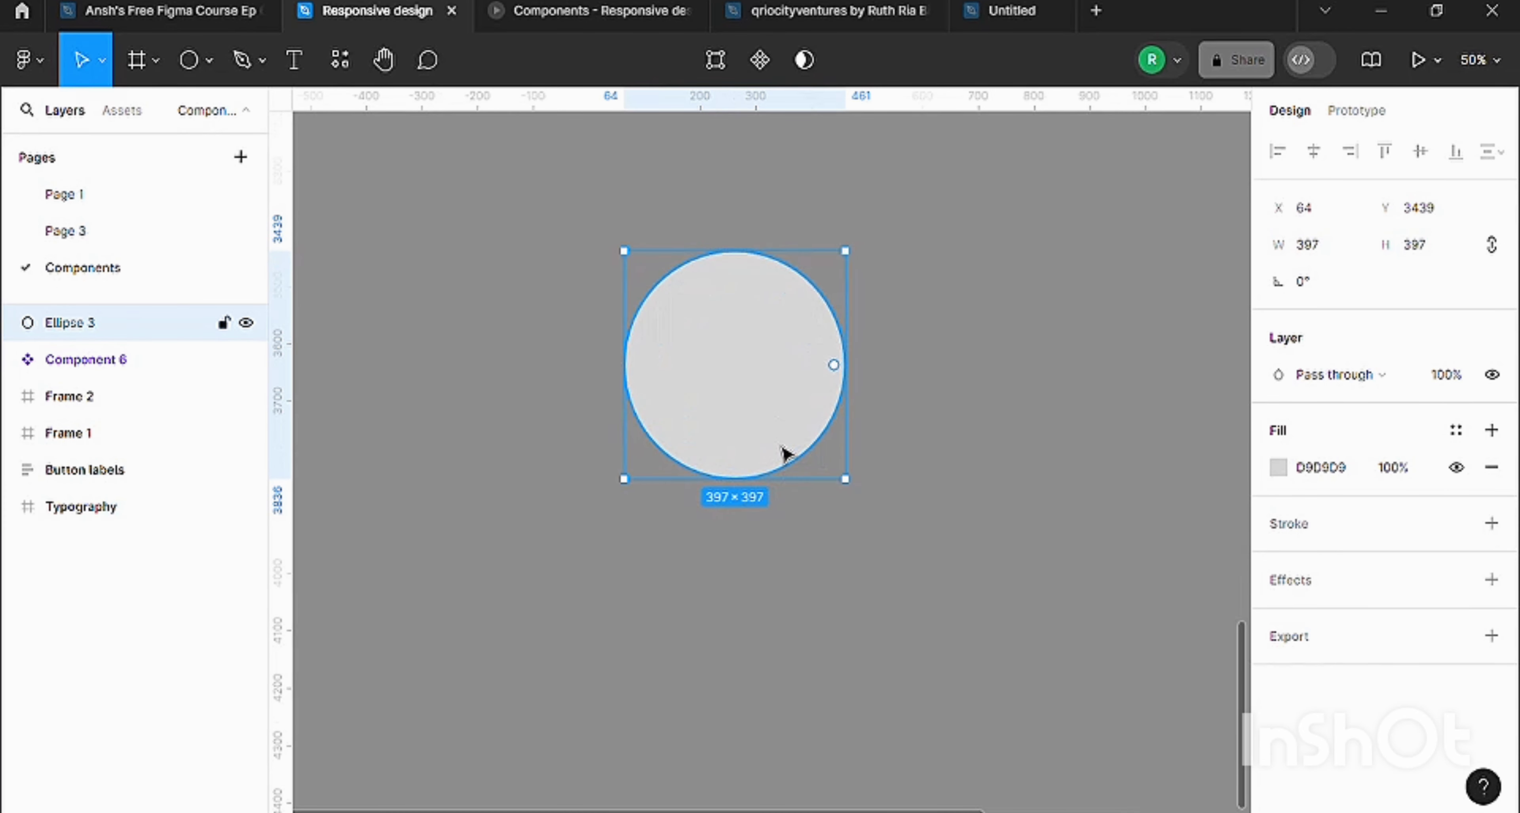
pyautogui.scroll(2, 787, 455)
pyautogui.scroll(5, 792, 453)
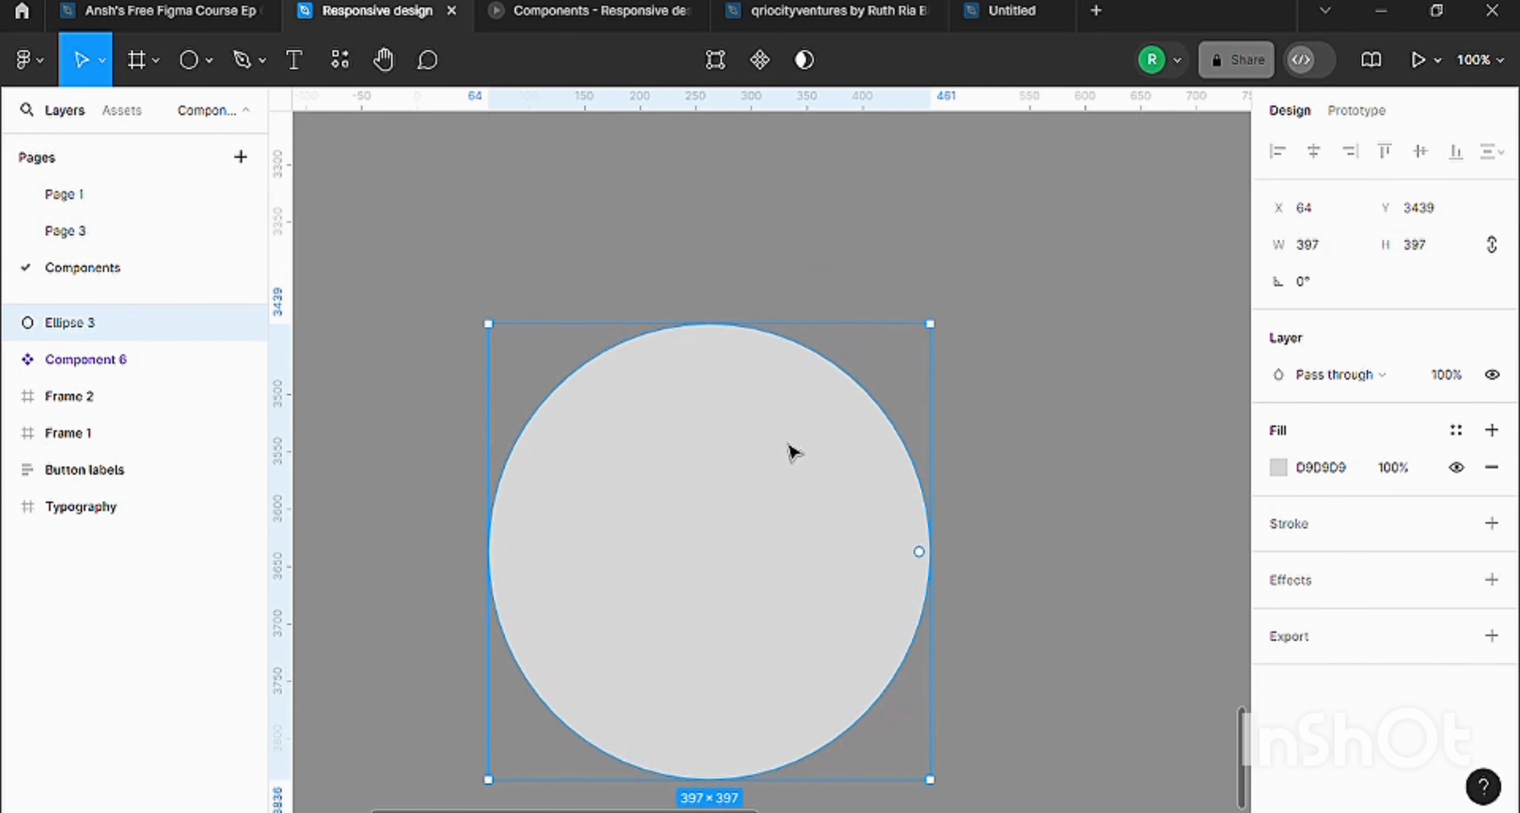
pyautogui.scroll(-1, 791, 451)
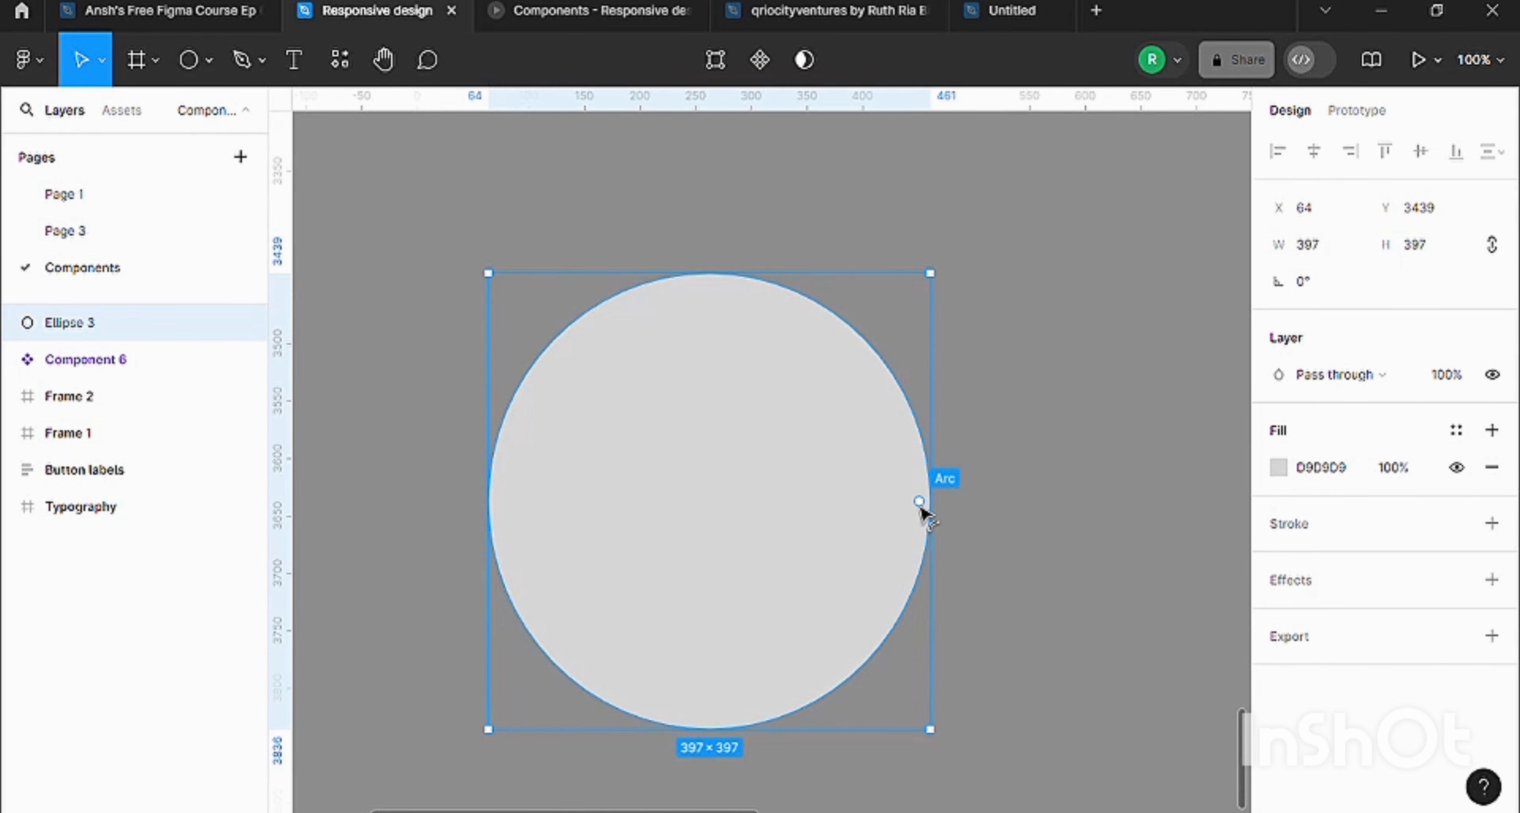
pyautogui.moveTo(923, 512); pyautogui.dragTo(719, 526)
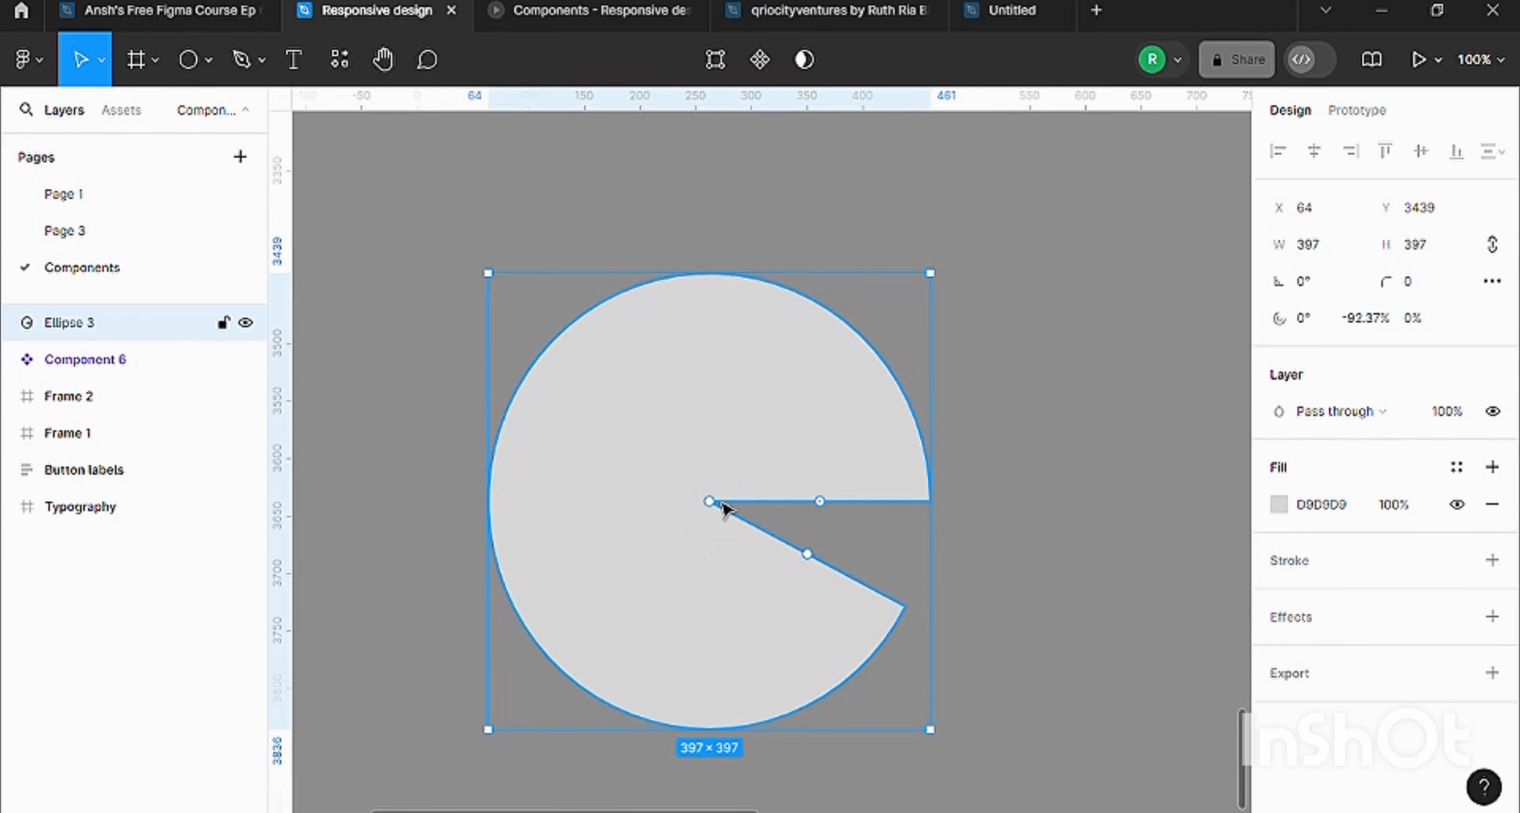
# Hollow out the circle to a ratio of about 76% and close the gap to a 100% sweep.
pyautogui.moveTo(716, 508)
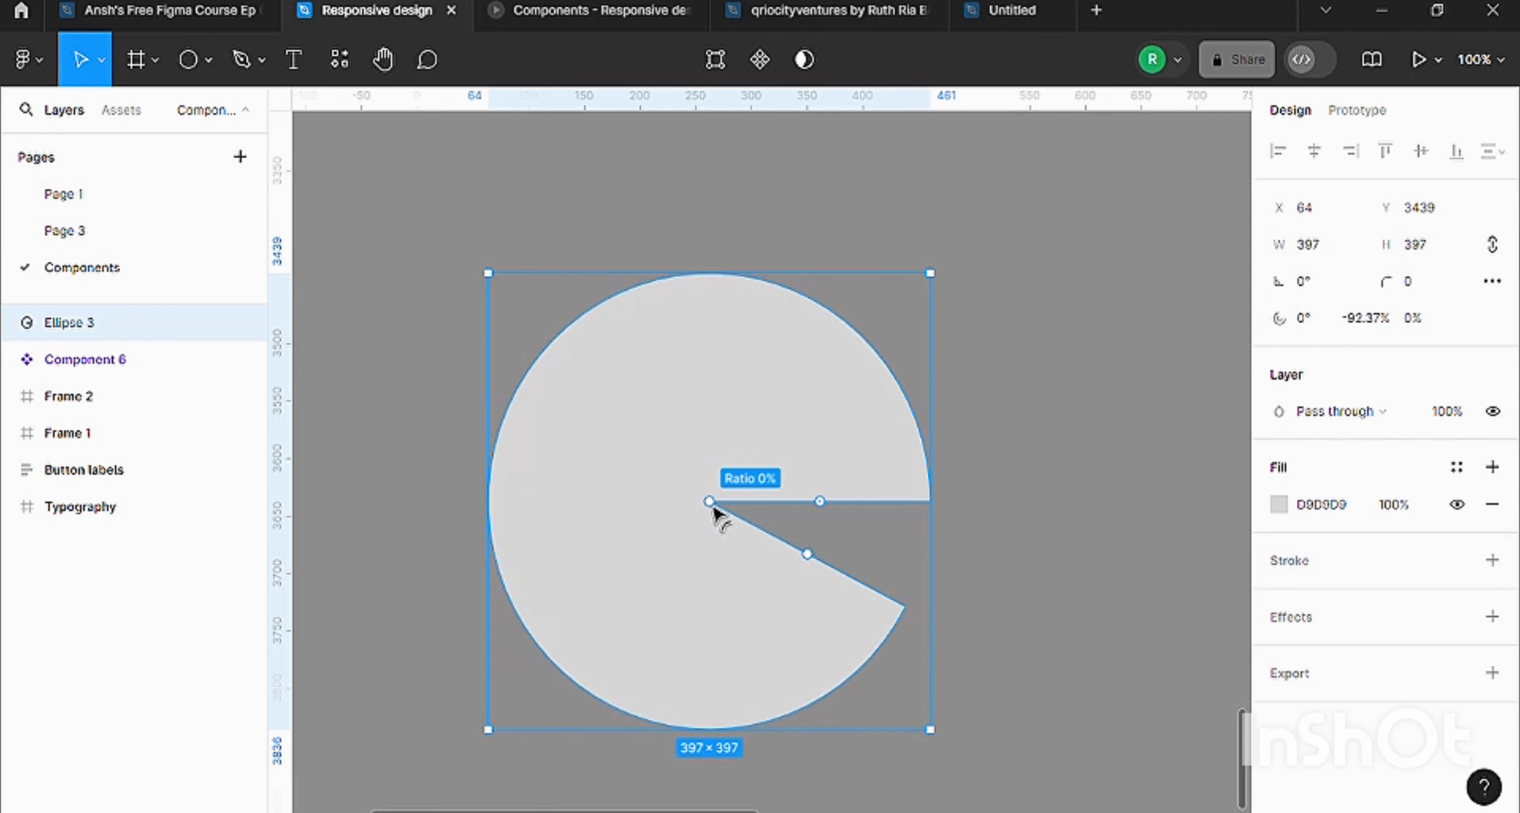
pyautogui.moveTo(704, 507); pyautogui.dragTo(555, 463)
pyautogui.moveTo(890, 608)
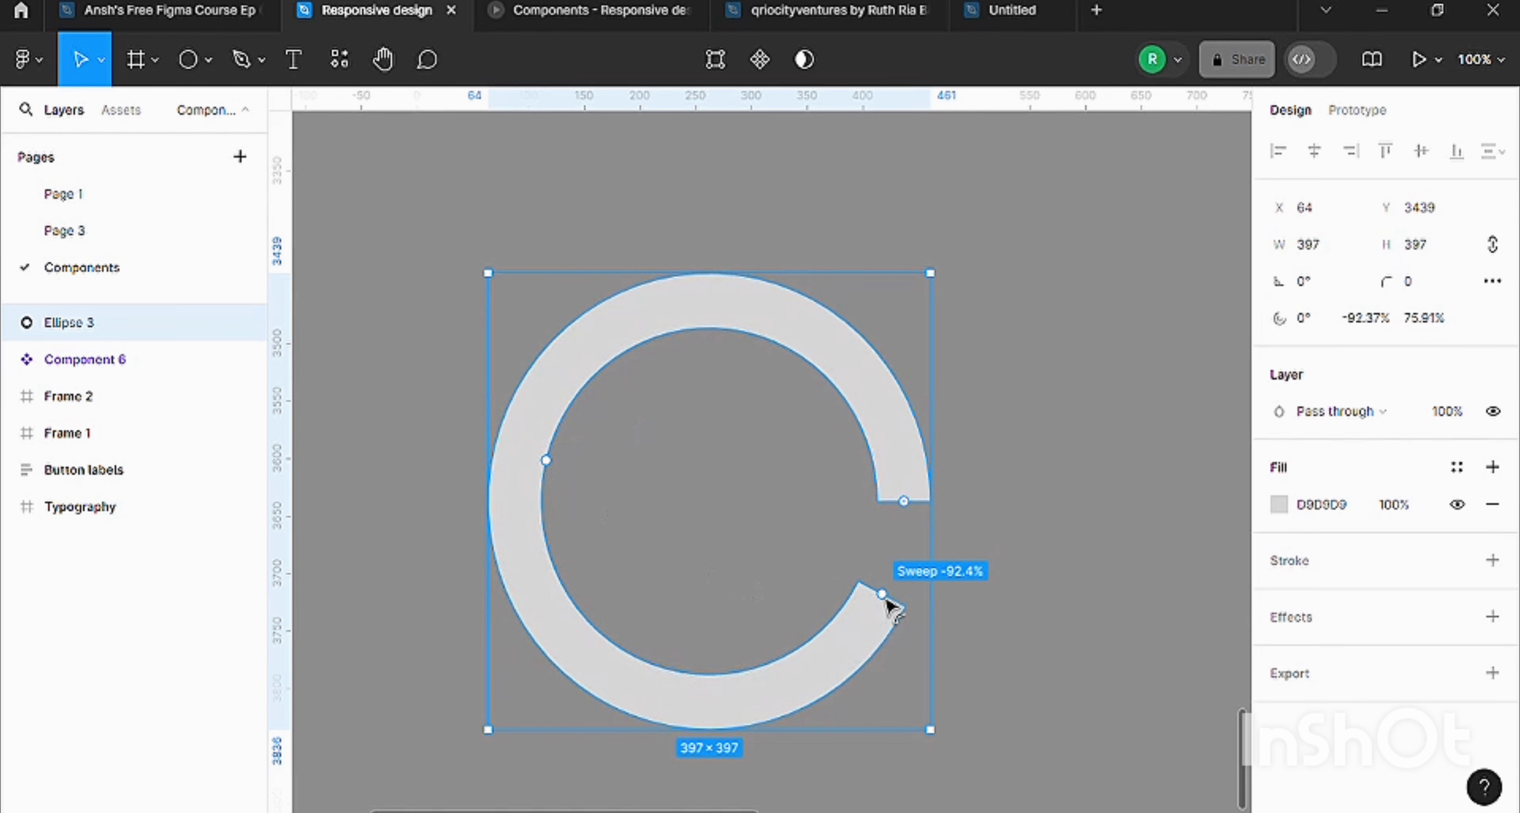
pyautogui.moveTo(887, 599); pyautogui.dragTo(900, 511)
pyautogui.click(986, 349)
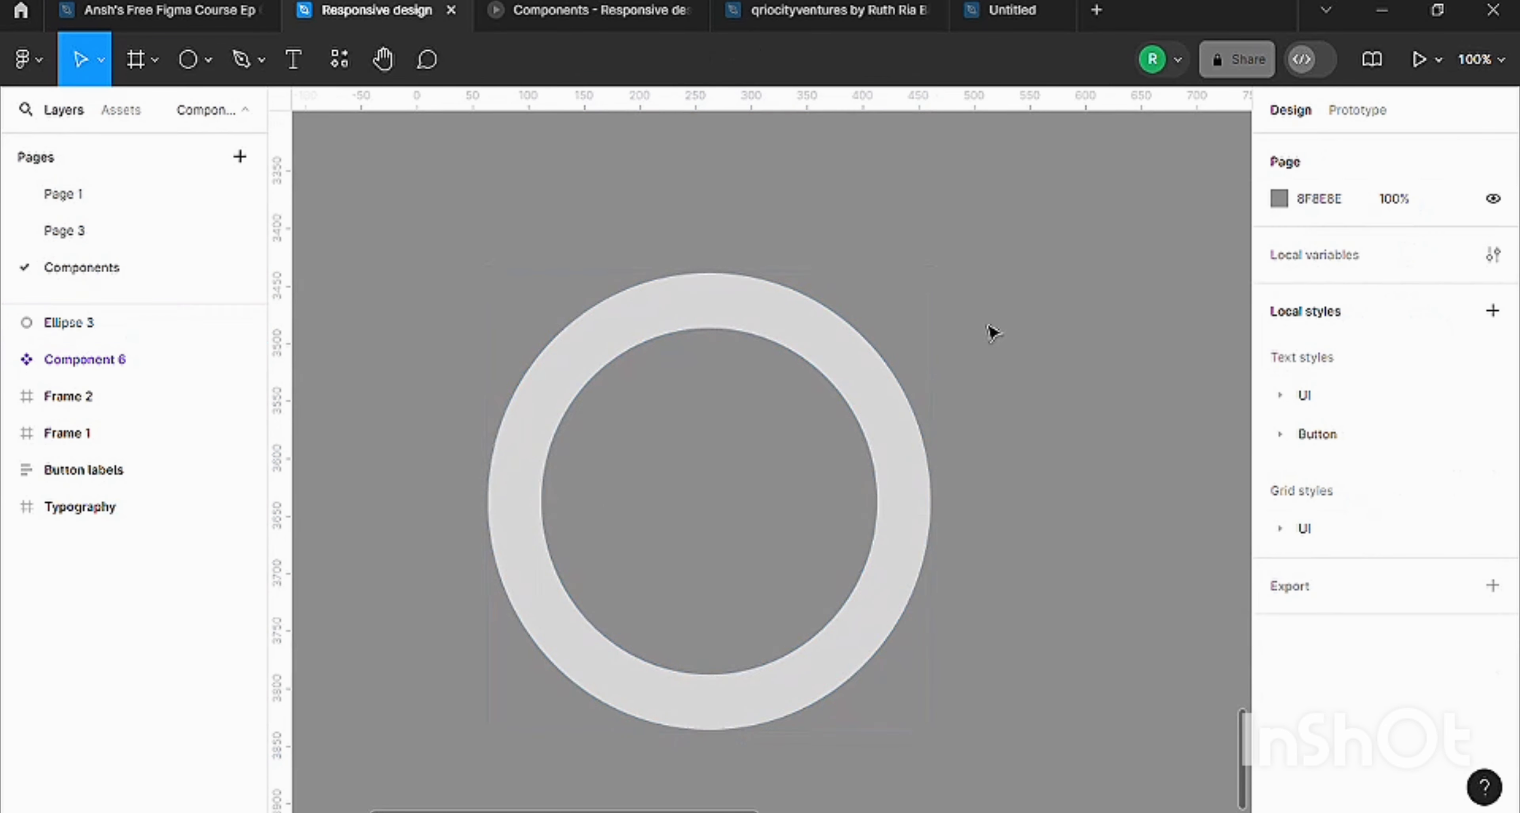
# Move the ring to about X 71, Y 3422 and look at the existing loader rings above it.
pyautogui.moveTo(835, 394); pyautogui.dragTo(866, 367)
pyautogui.hotkey('ctrl', '-')
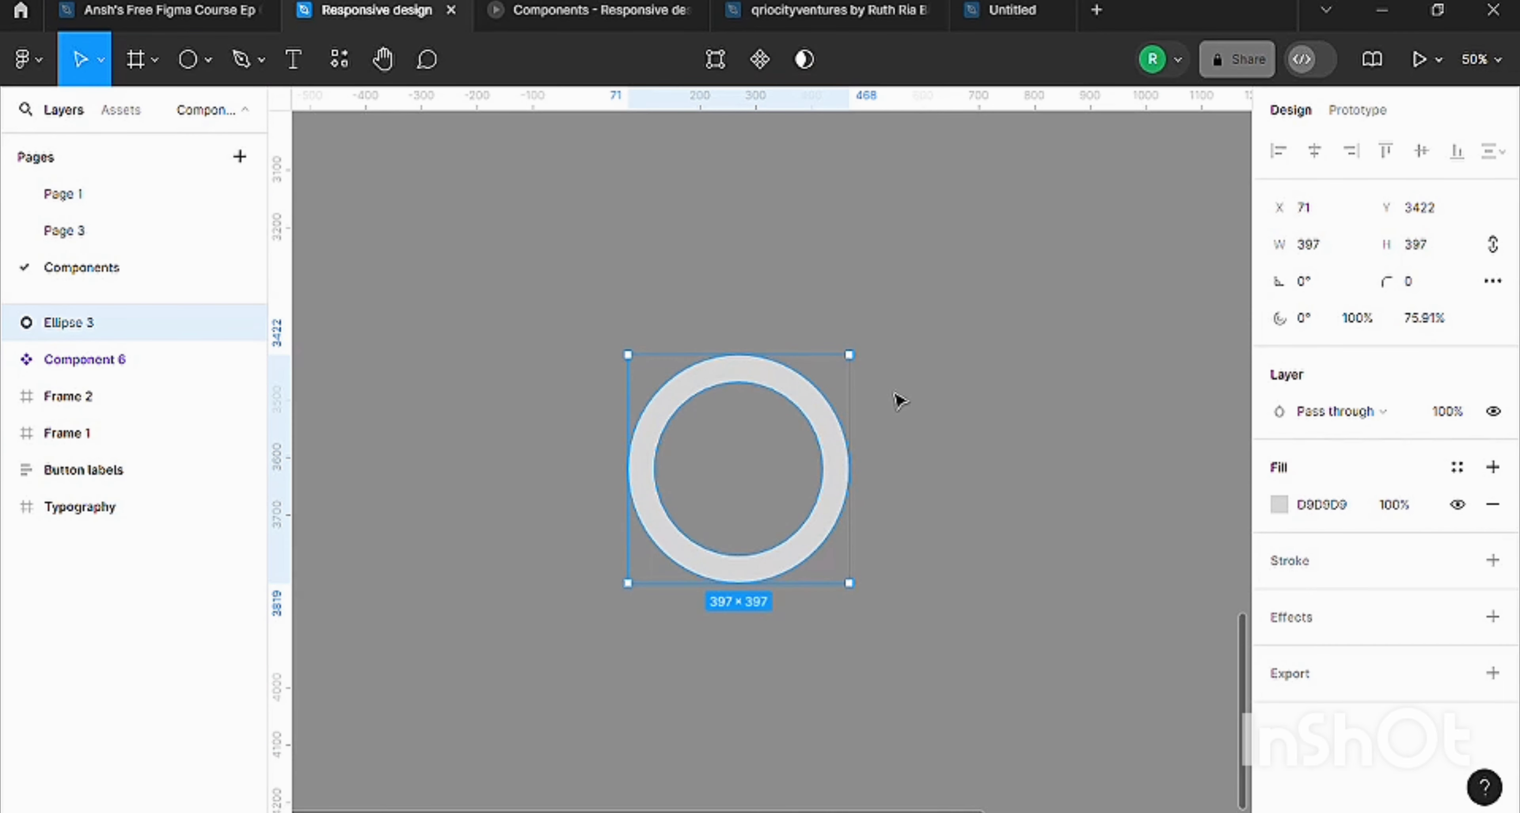
pyautogui.scroll(5, 749, 449)
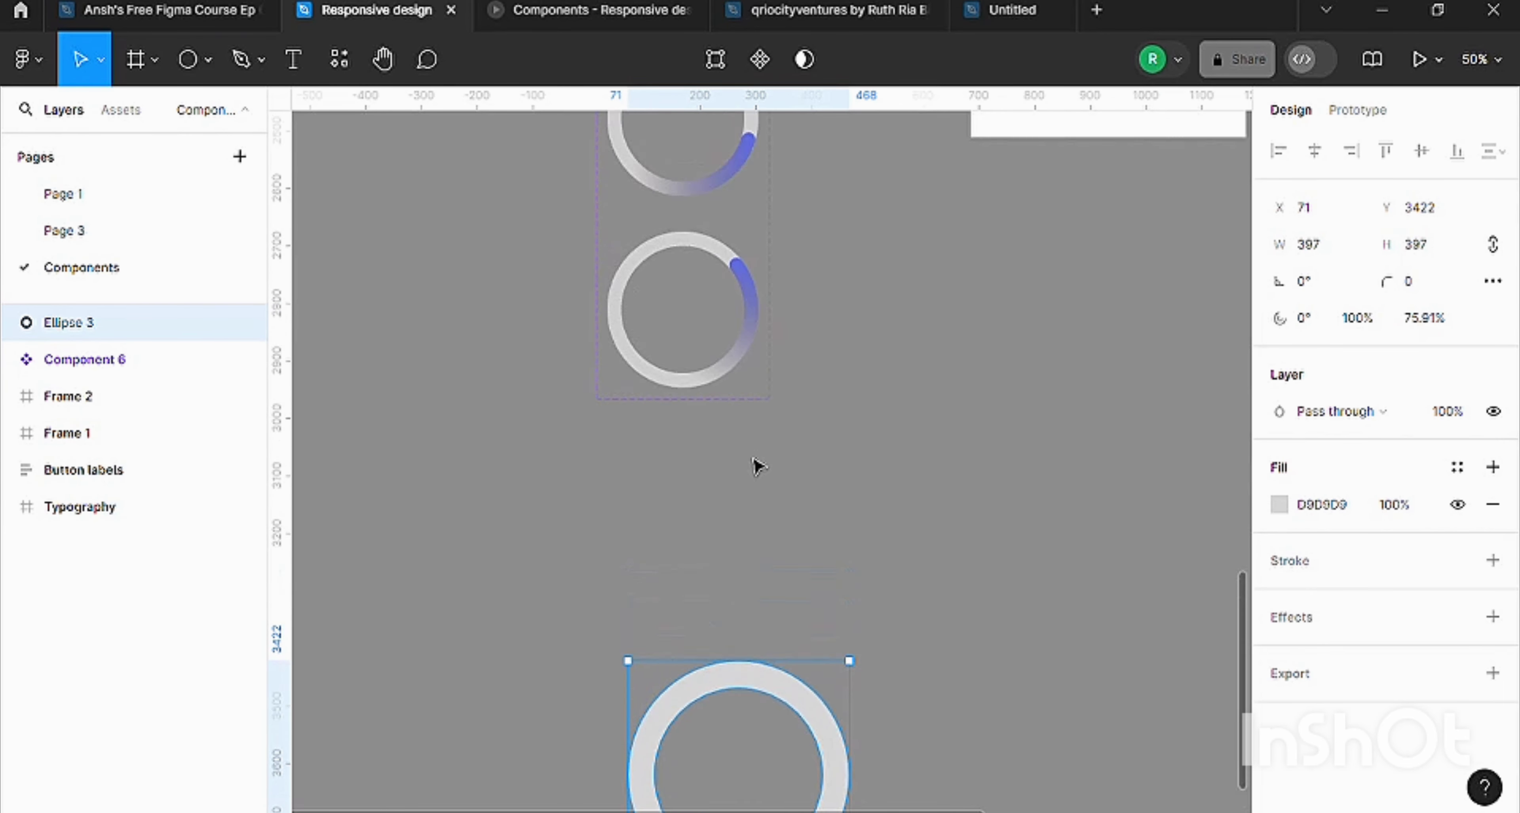
pyautogui.scroll(5, 758, 466)
pyautogui.scroll(-12, 779, 389)
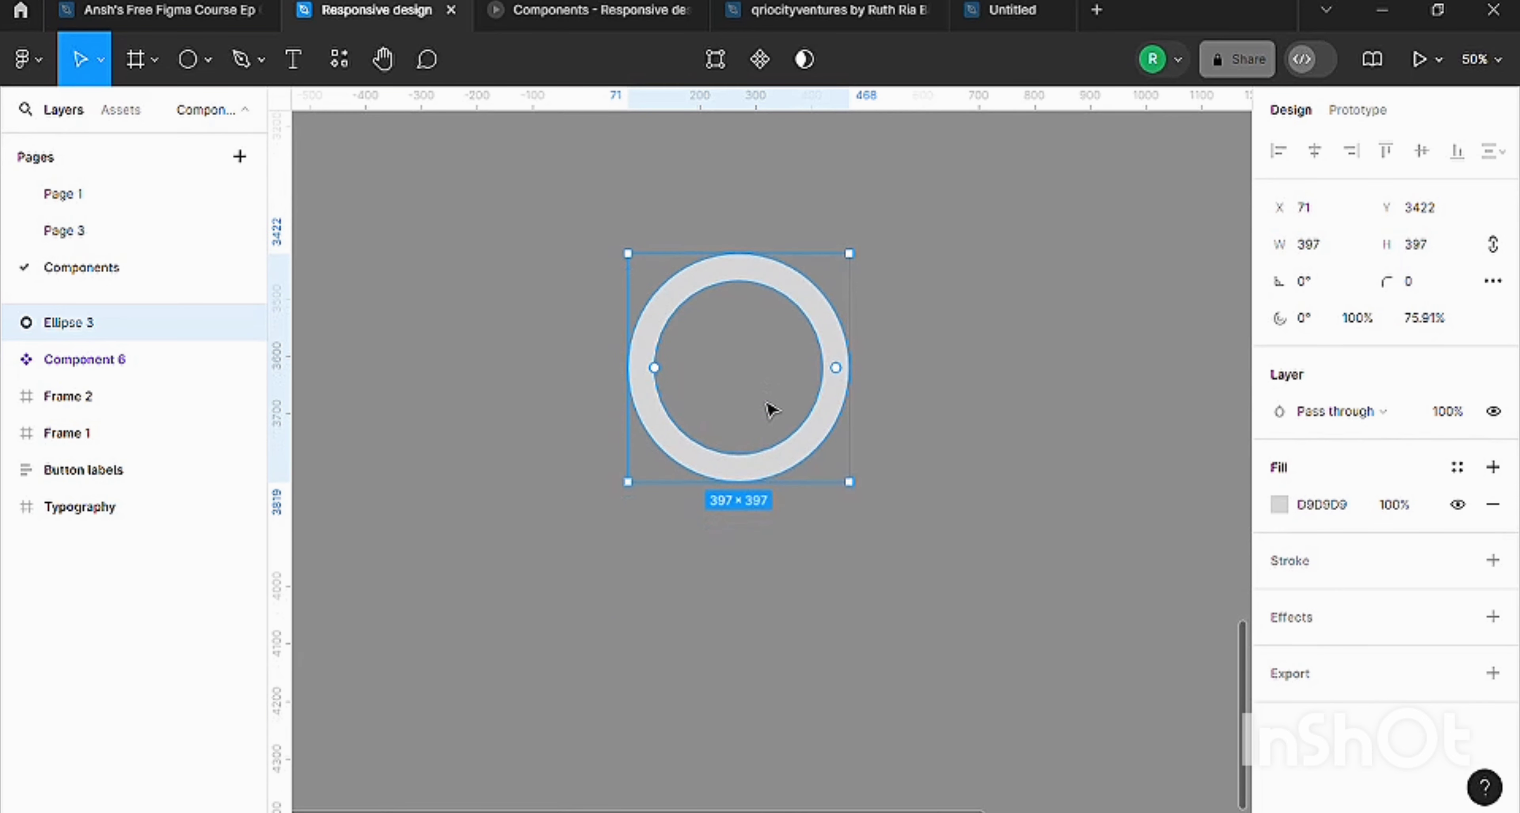
# Duplicate the ring in place and shorten the copy to an arc with a sweep of about -33%.
pyautogui.hotkey('ctrl', '+')
pyautogui.scroll(1, 812, 411)
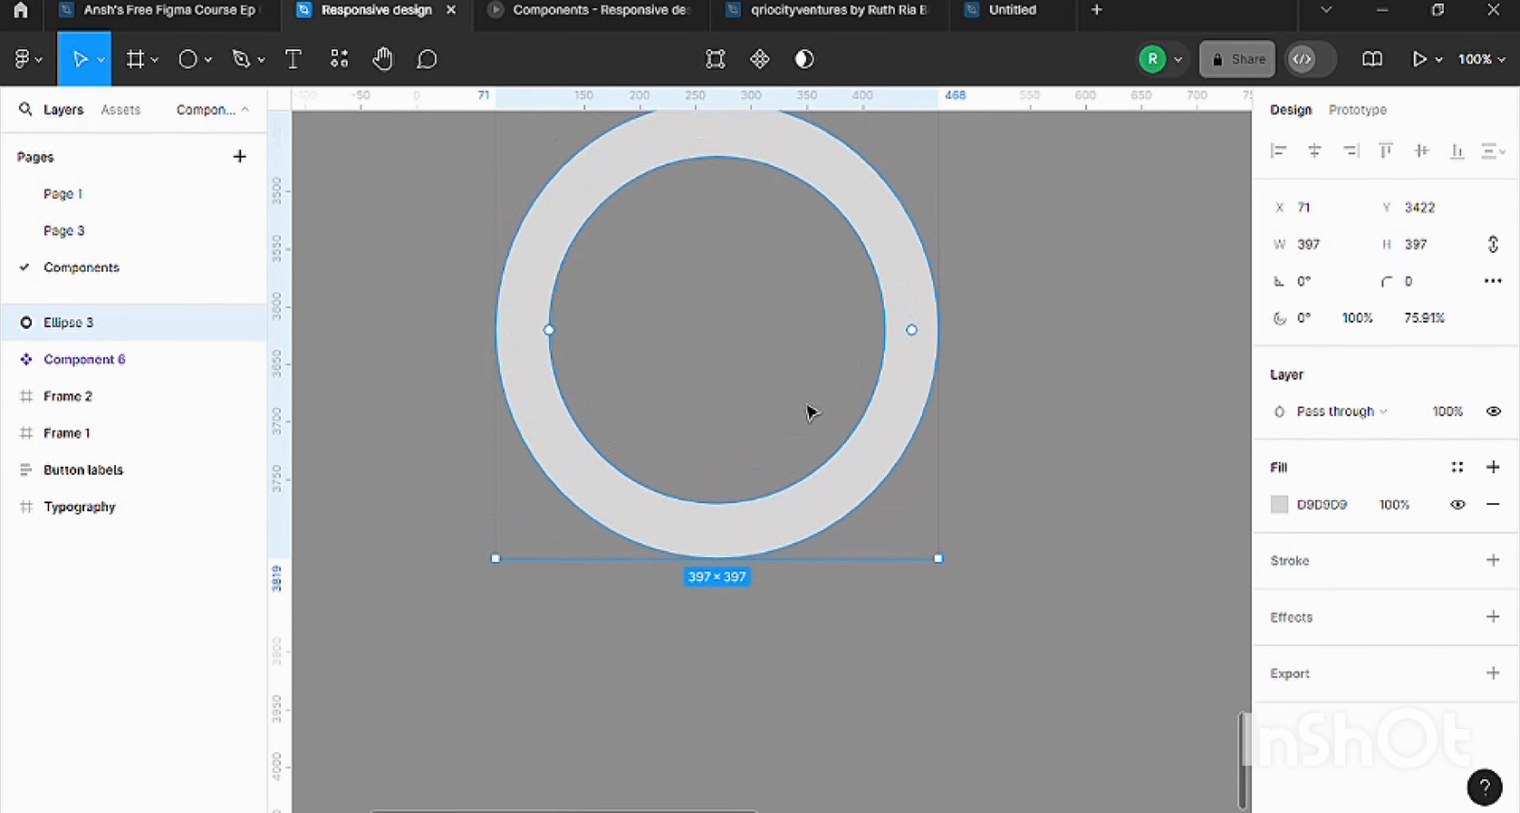
pyautogui.scroll(2, 897, 303)
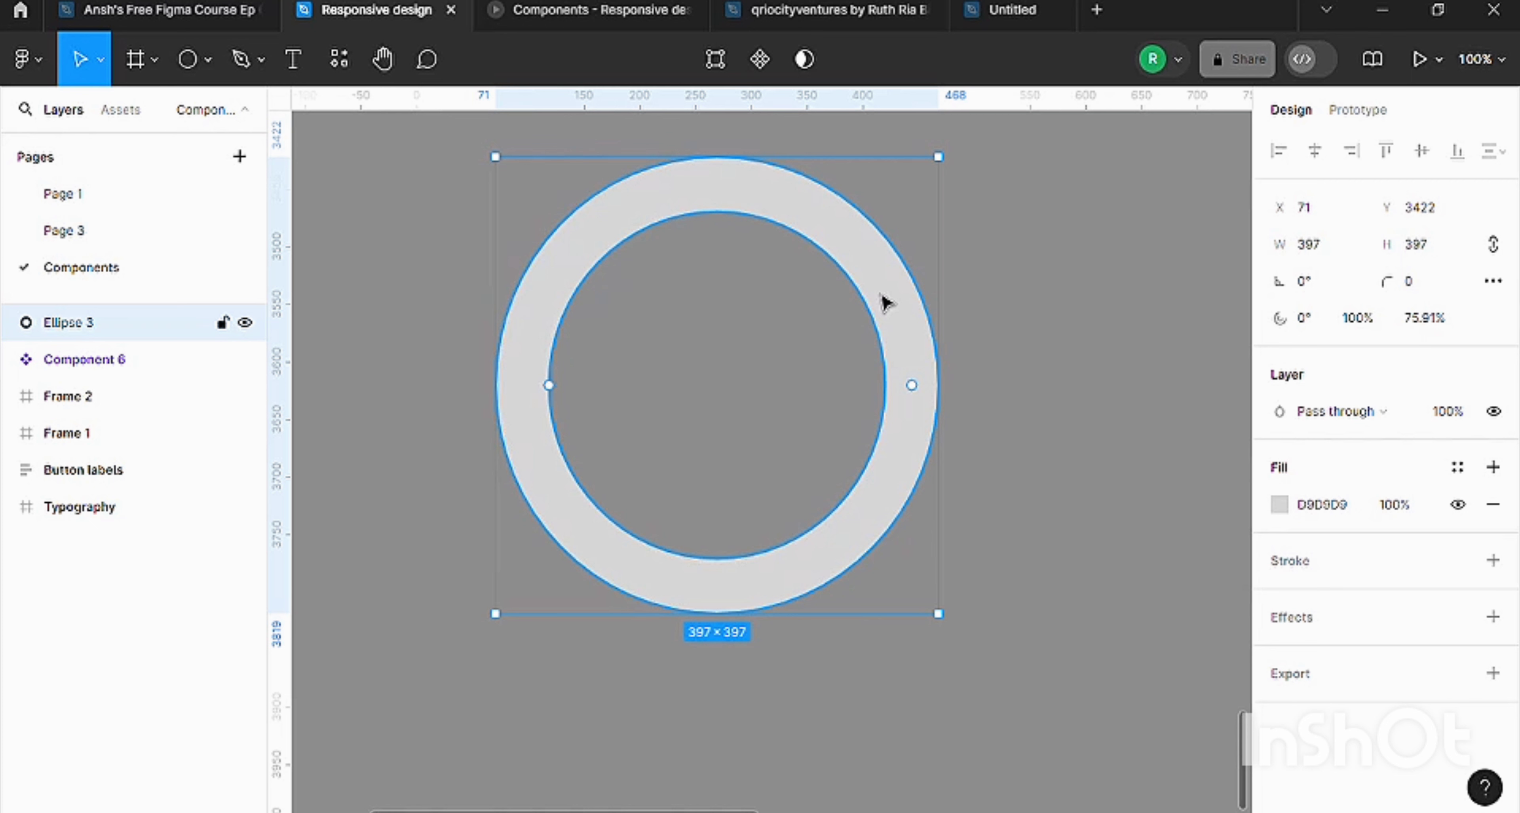
pyautogui.hotkey('ctrl', 'd')
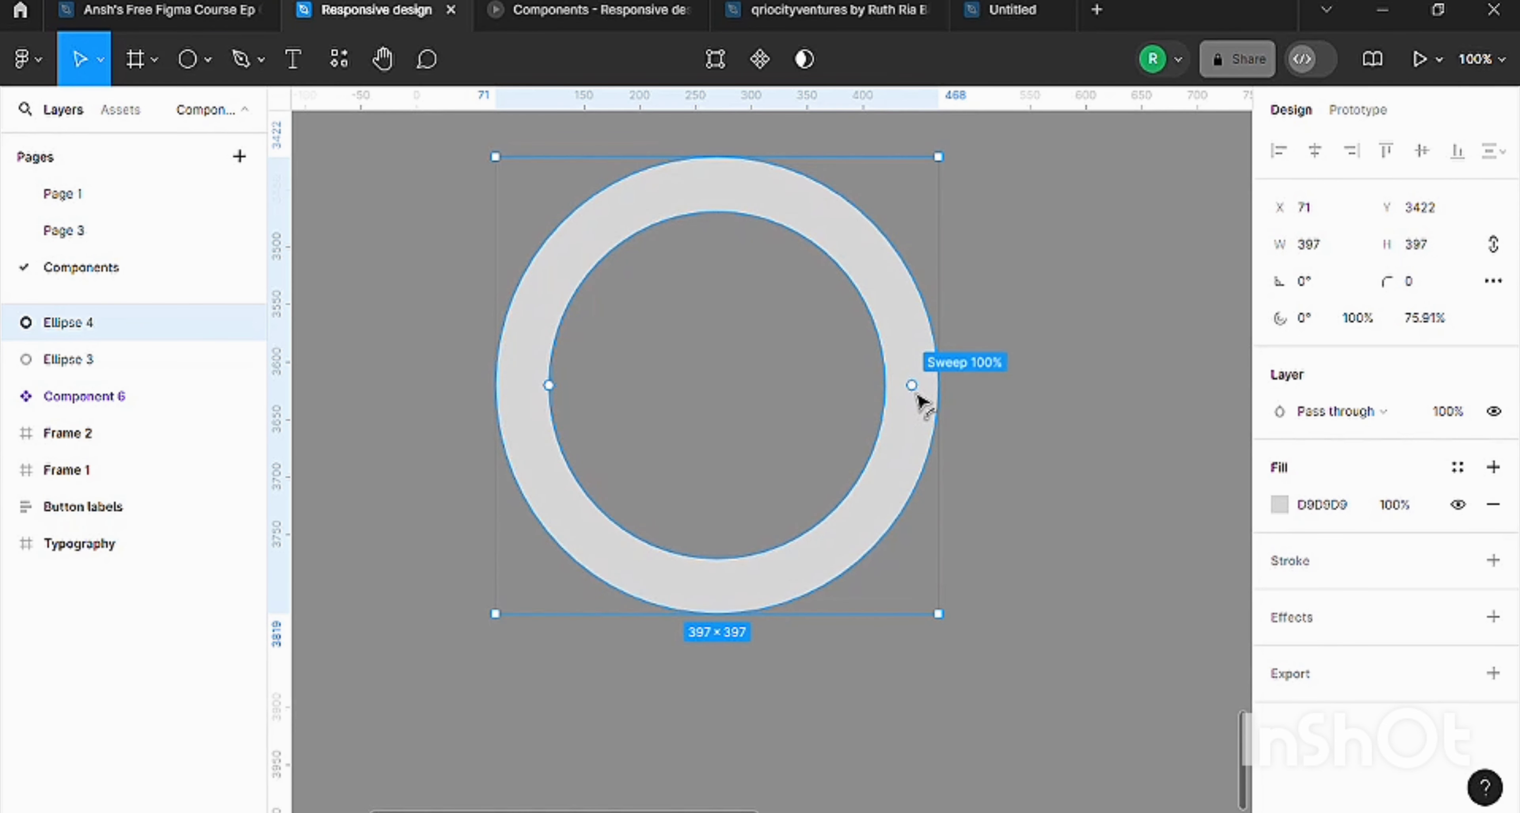
pyautogui.moveTo(919, 395); pyautogui.dragTo(639, 240)
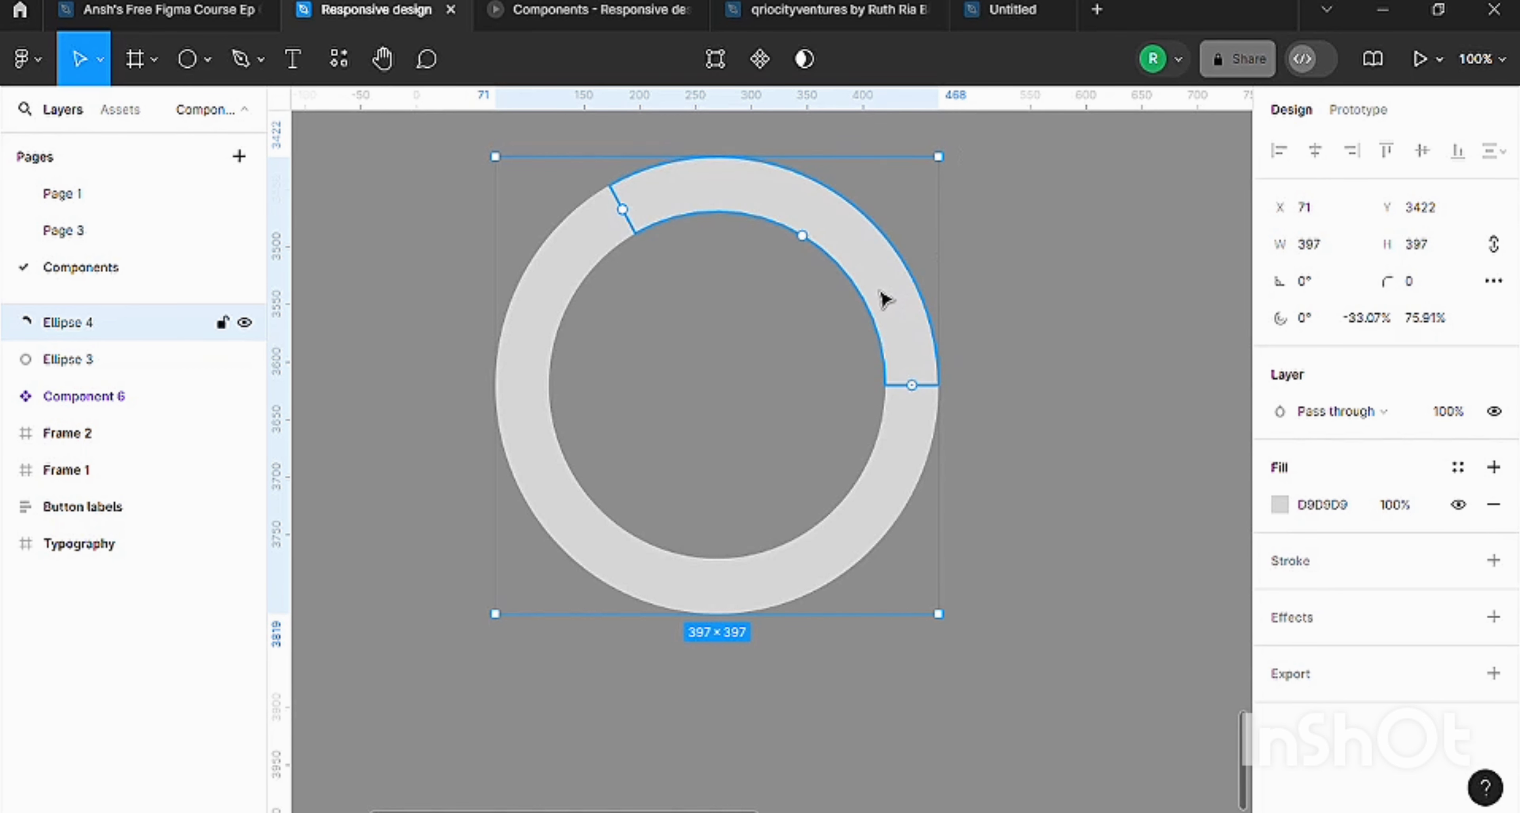
# Change the arc's solid fill to the purple 7900A4.
pyautogui.click(1278, 507)
pyautogui.click(1188, 534)
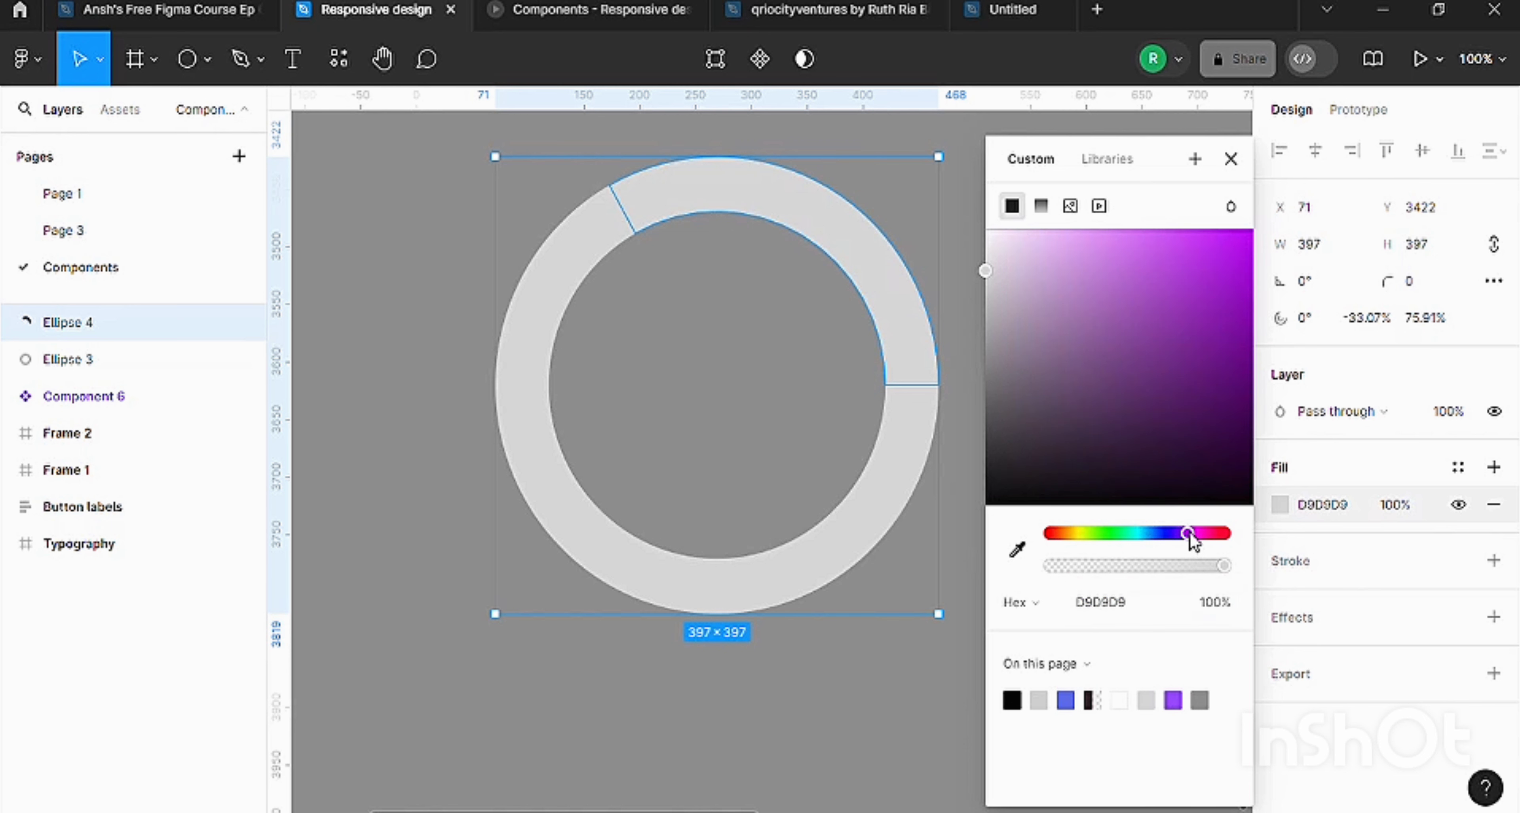
pyautogui.moveTo(1174, 246); pyautogui.dragTo(1279, 354)
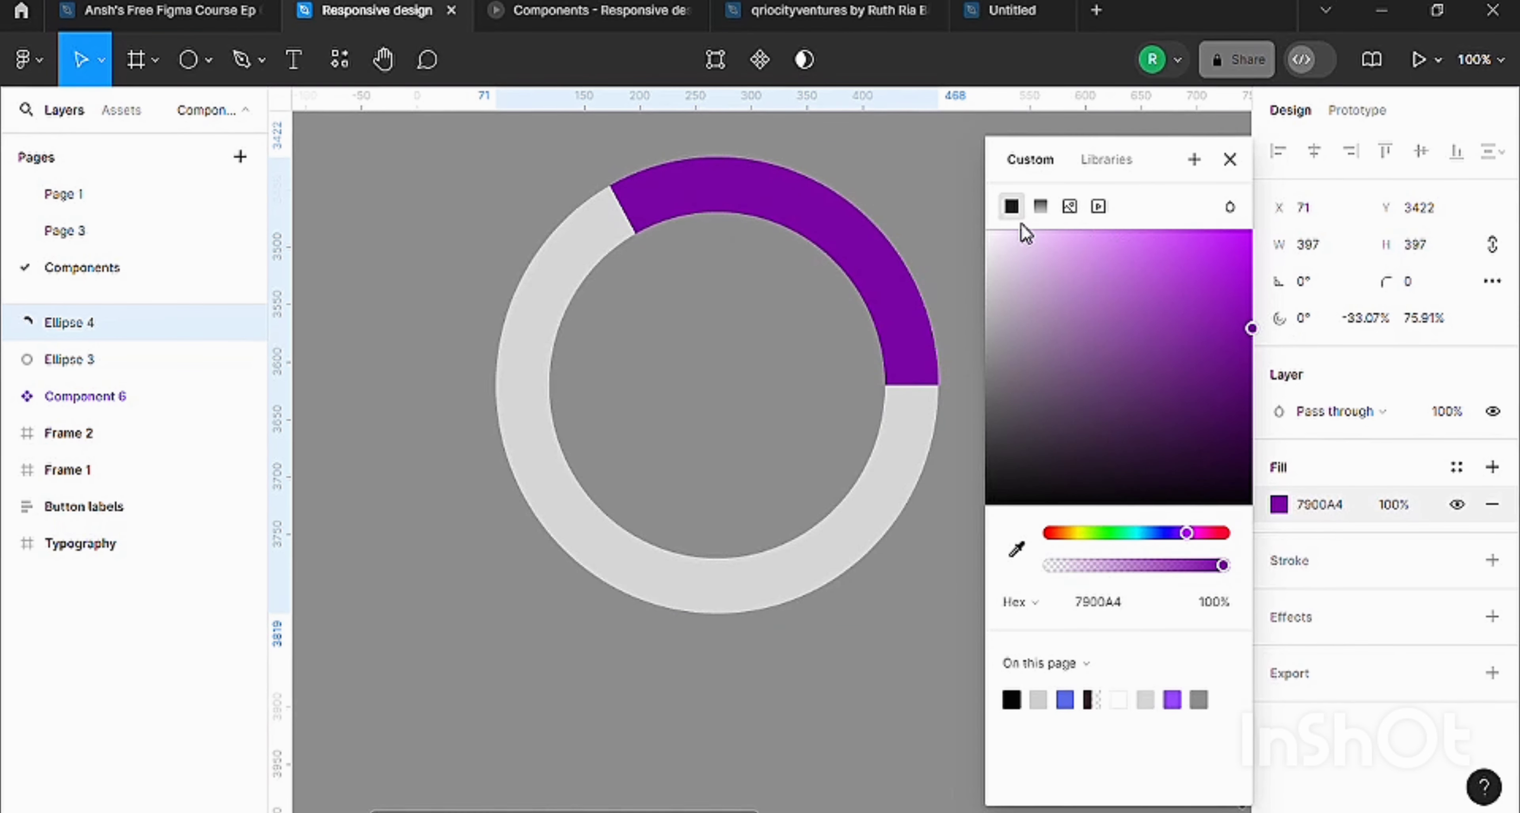
# Give the arc a linear gradient ending near its lower tip, with the 100% stop's opacity at 0%.
pyautogui.click(1042, 206)
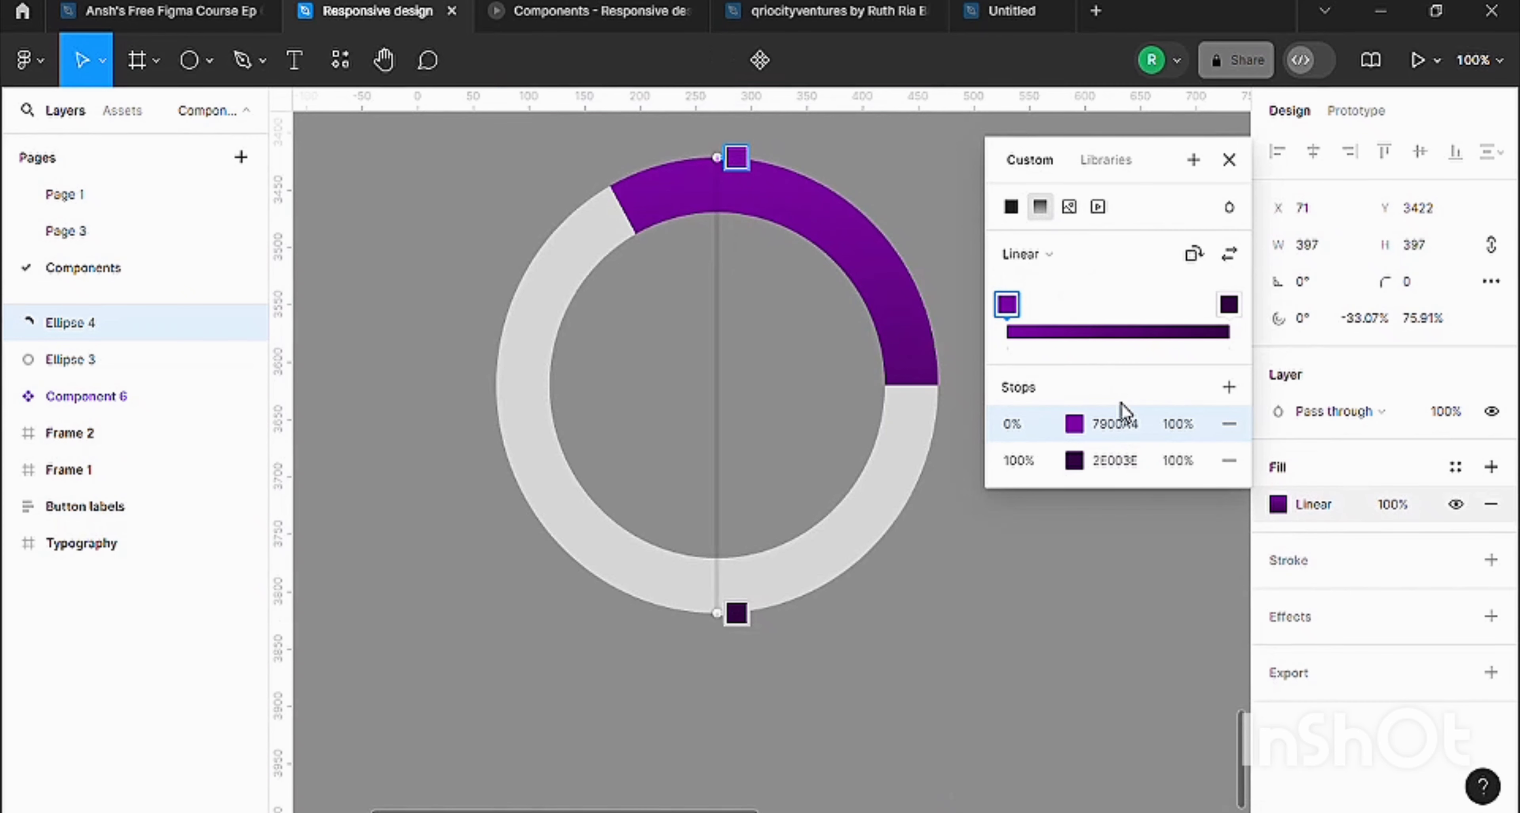
pyautogui.moveTo(736, 618); pyautogui.dragTo(913, 433)
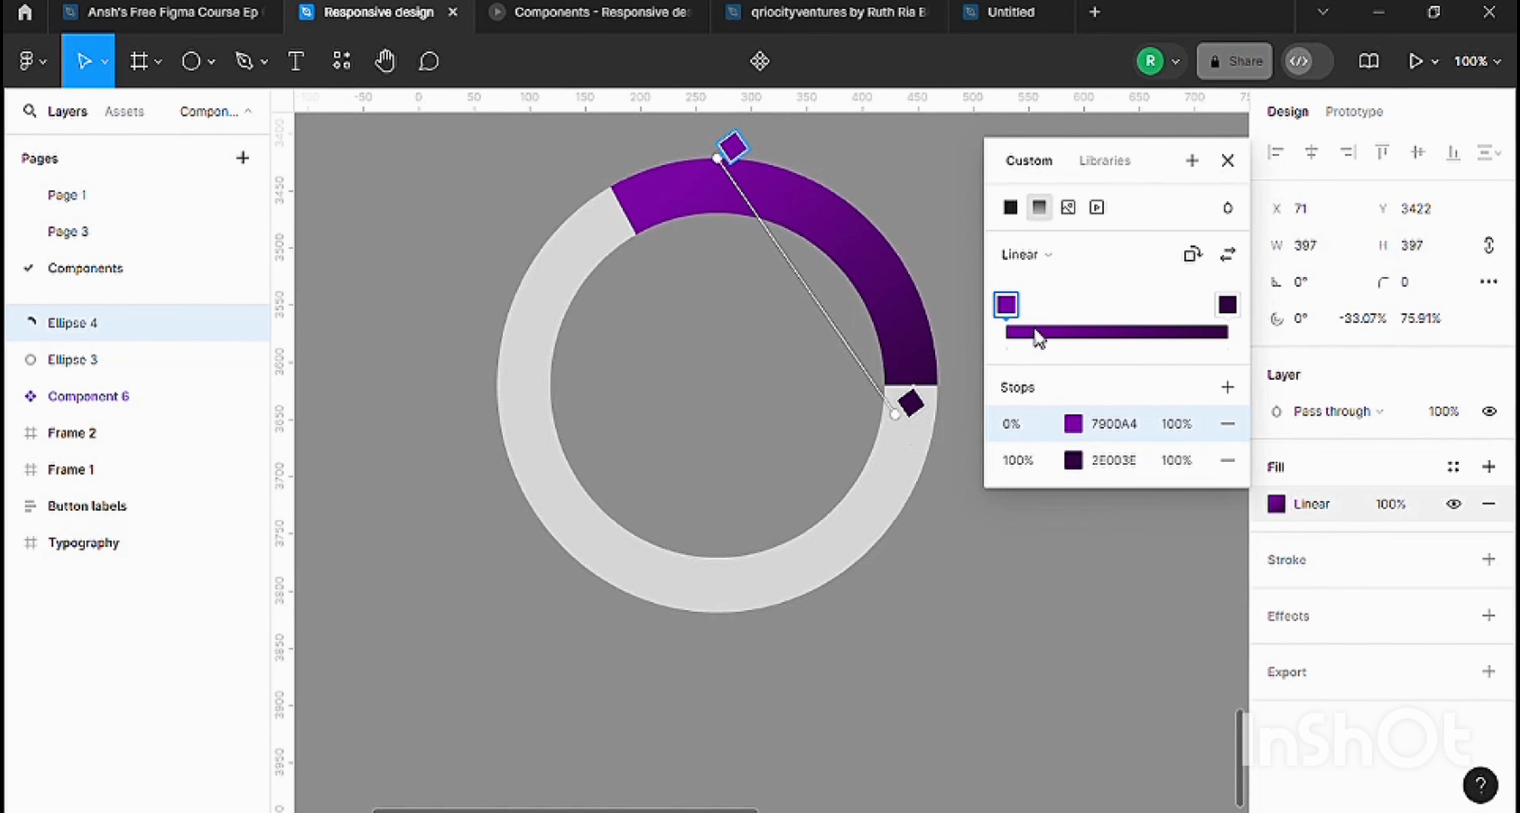
pyautogui.click(1174, 460)
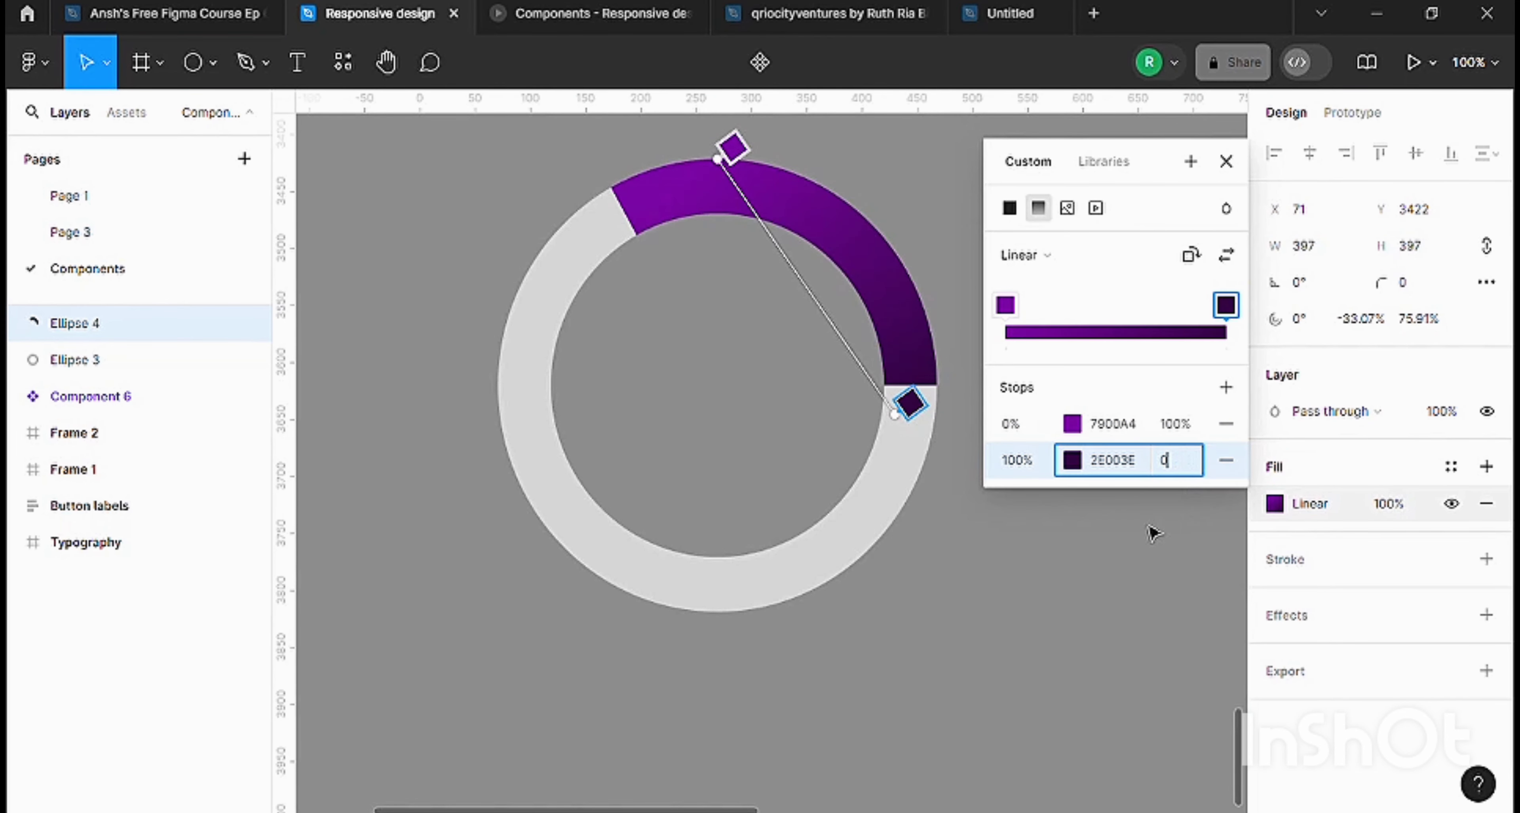
pyautogui.press('Return')
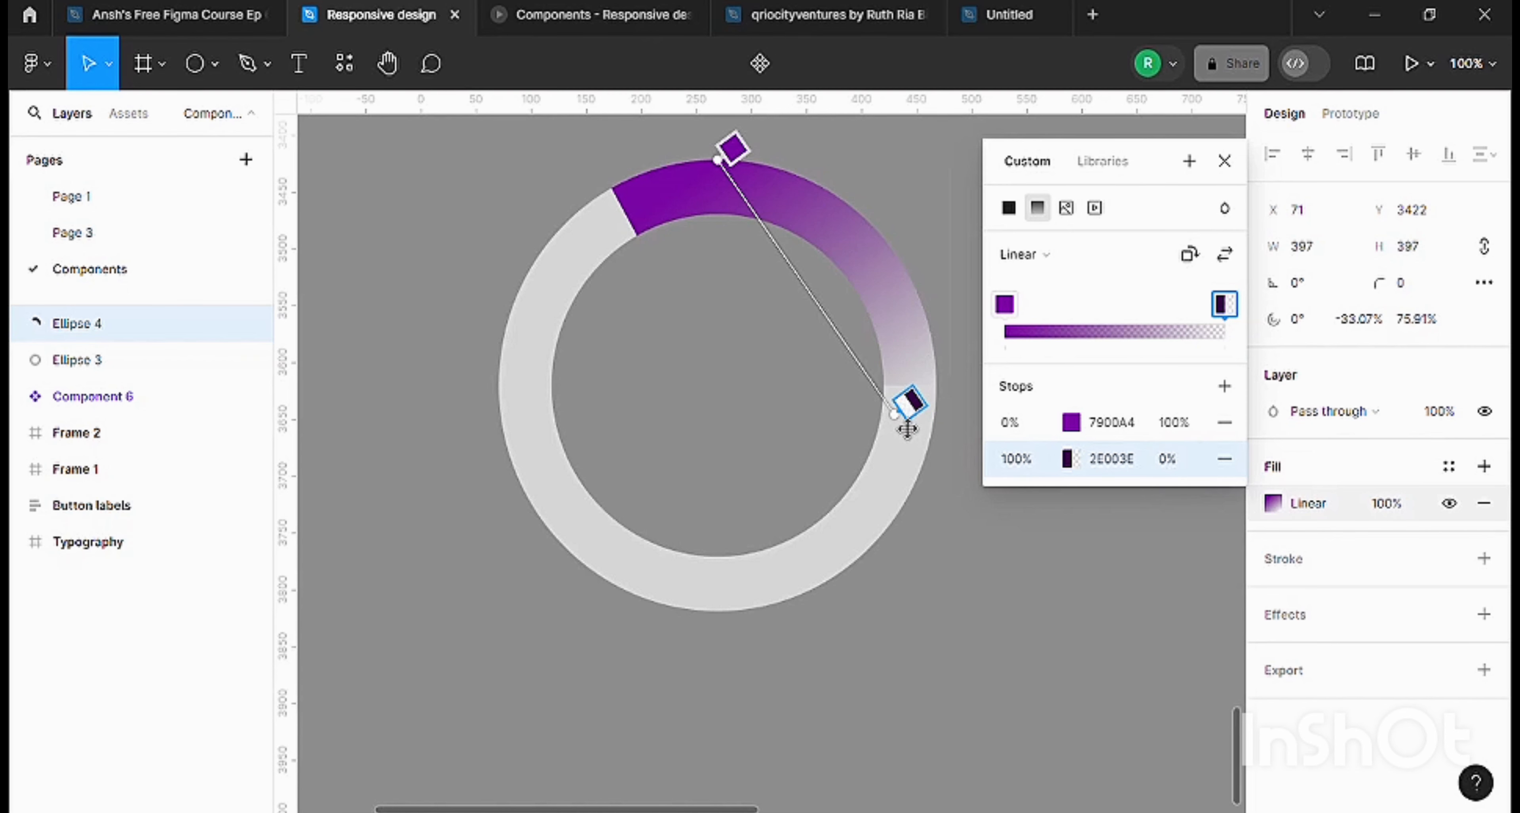
pyautogui.moveTo(908, 435); pyautogui.dragTo(903, 415)
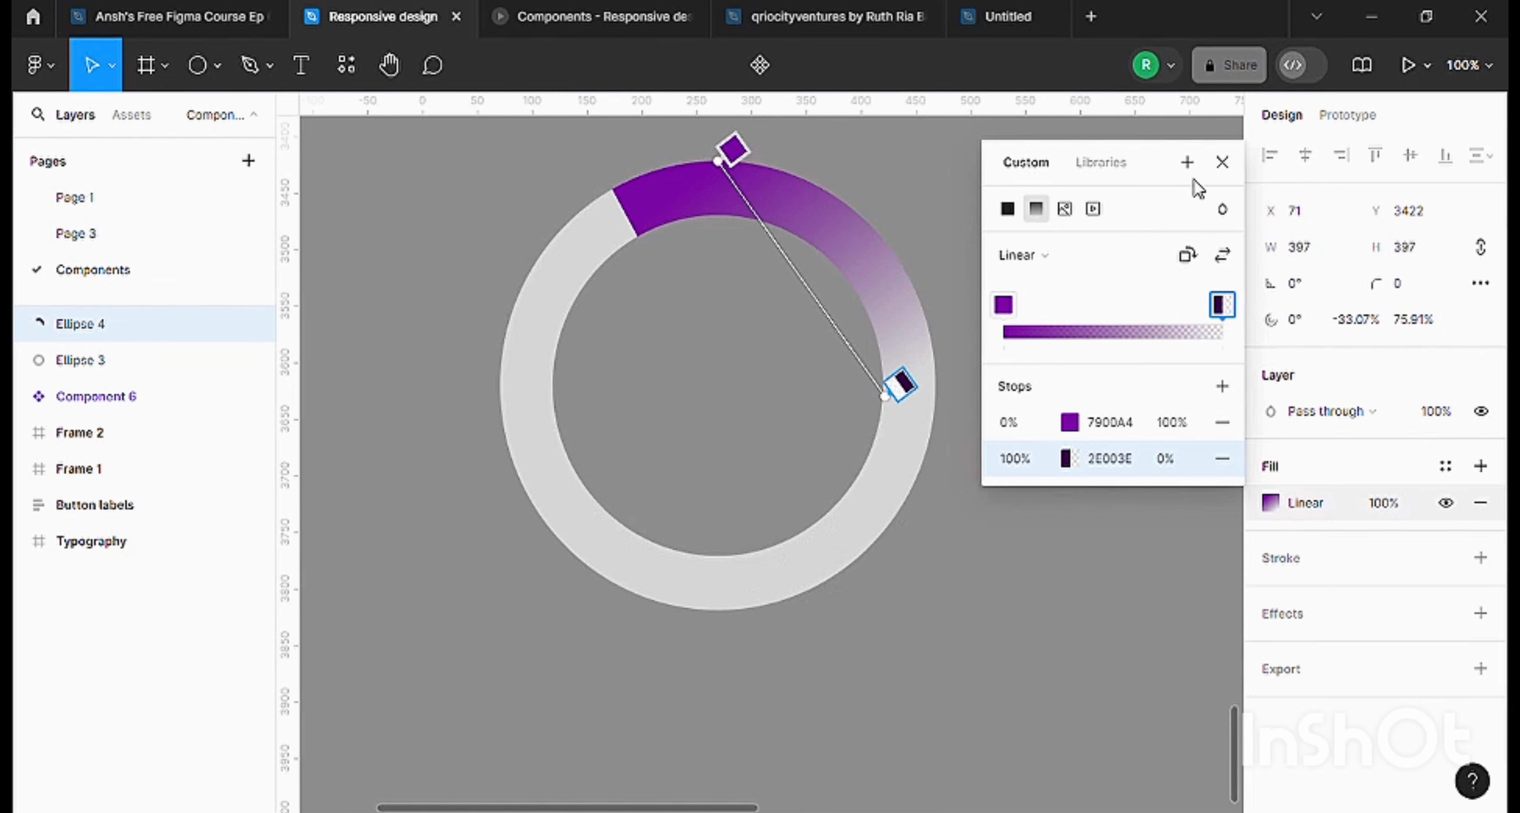
# Recolor the gradient's 0% stop to a saturated blue.
pyautogui.click(1004, 306)
pyautogui.click(1069, 423)
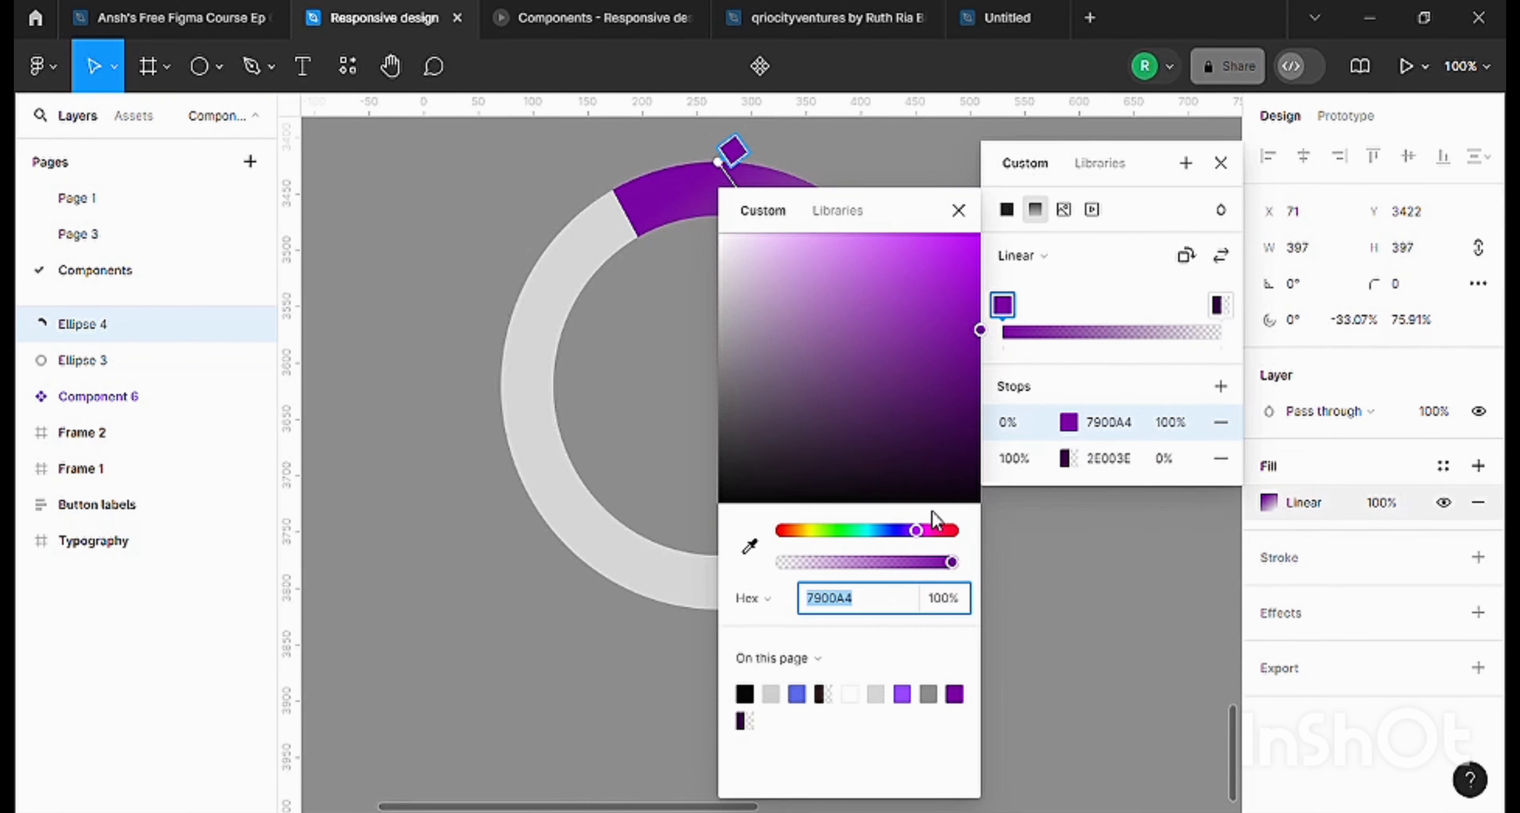
pyautogui.click(890, 532)
pyautogui.moveTo(933, 251); pyautogui.dragTo(959, 283)
pyautogui.click(1221, 165)
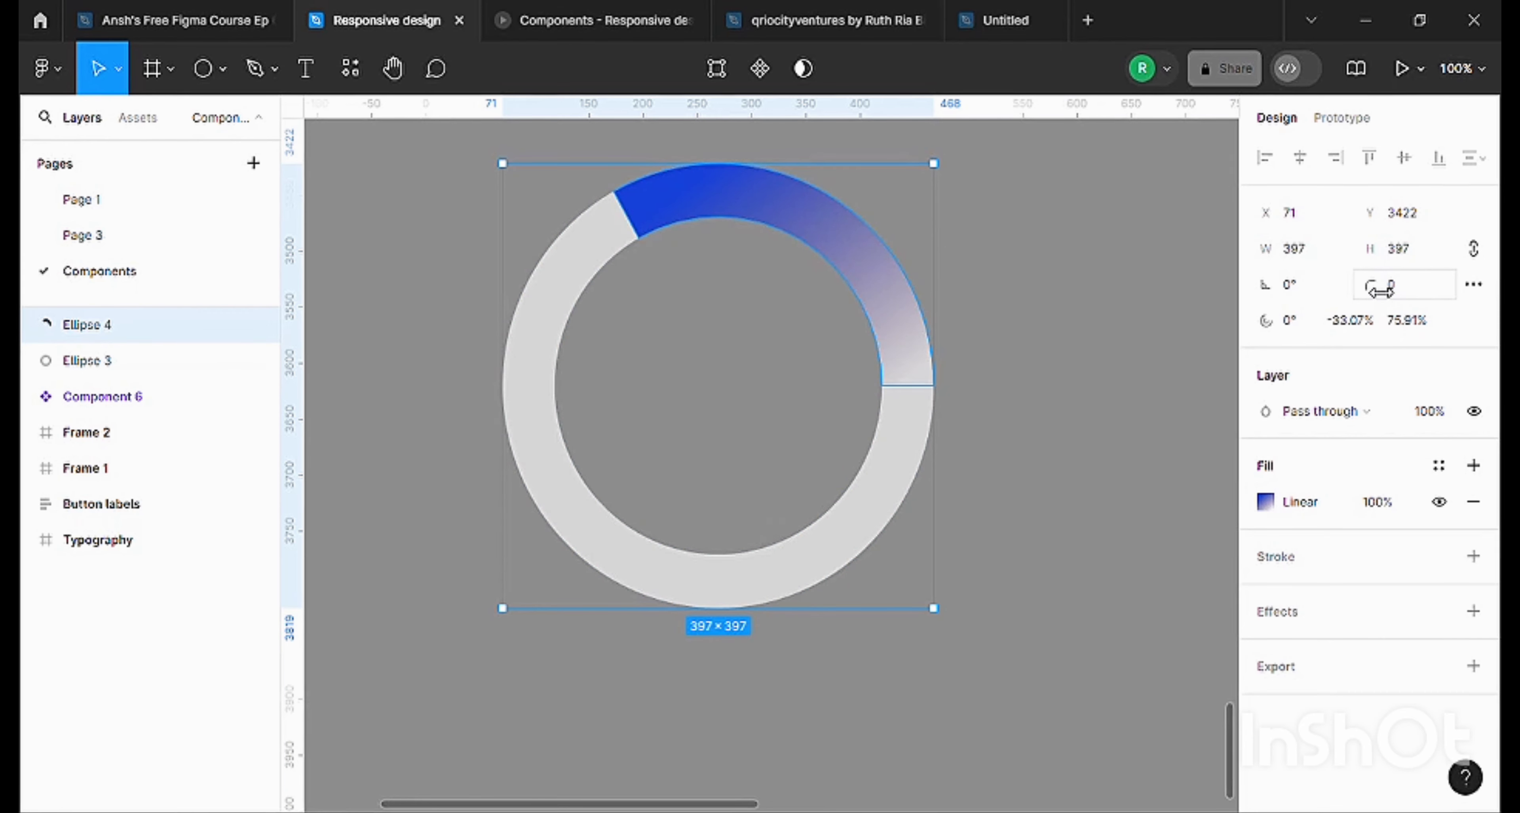
# Round the ends of the blue arc with a corner radius of 73.
pyautogui.moveTo(1380, 289); pyautogui.dragTo(1401, 285)
pyautogui.moveTo(139, 246); pyautogui.dragTo(591, 390)
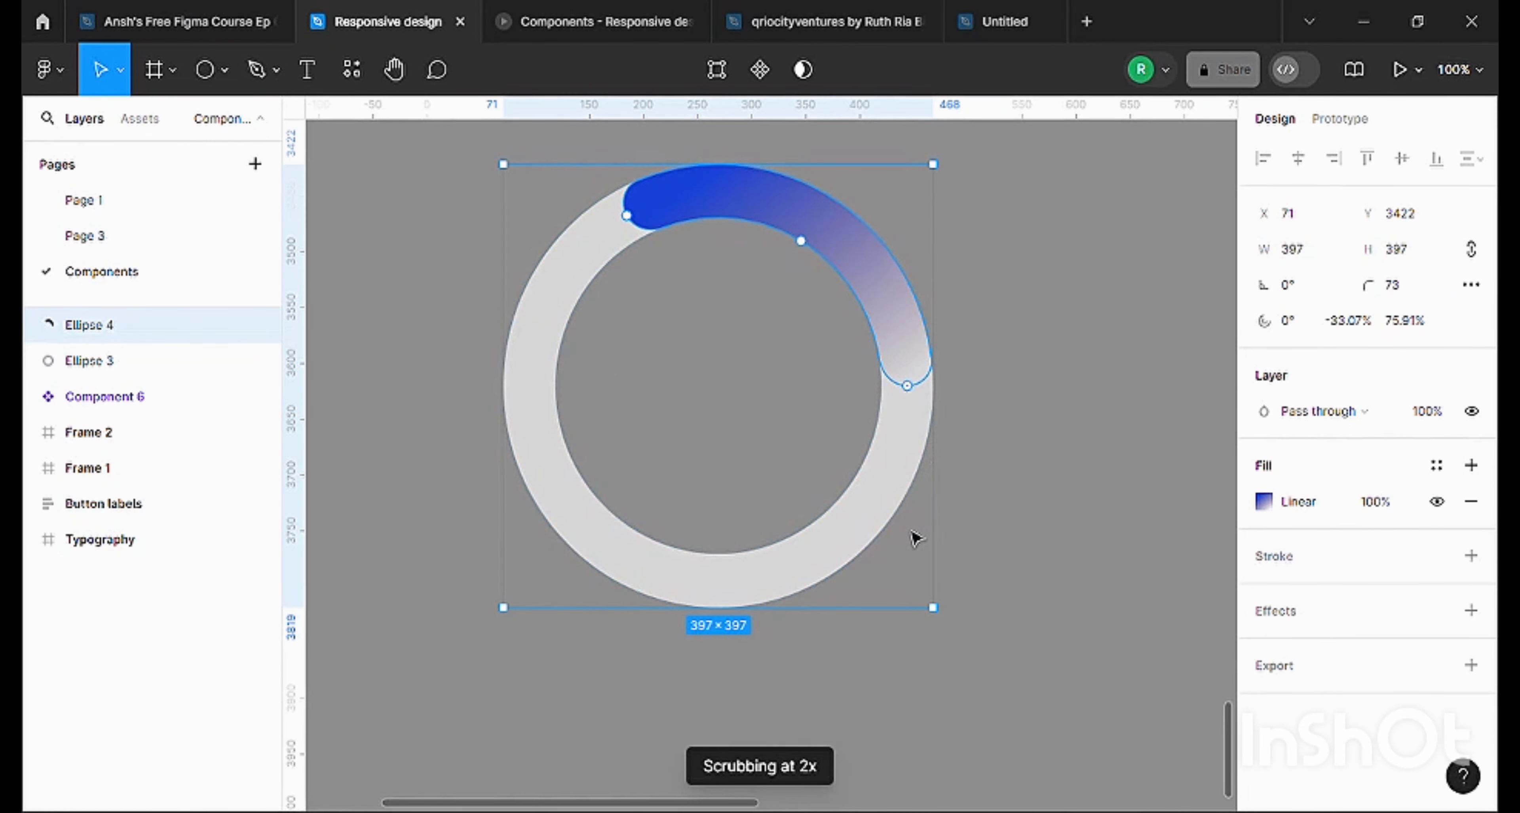
pyautogui.click(1003, 255)
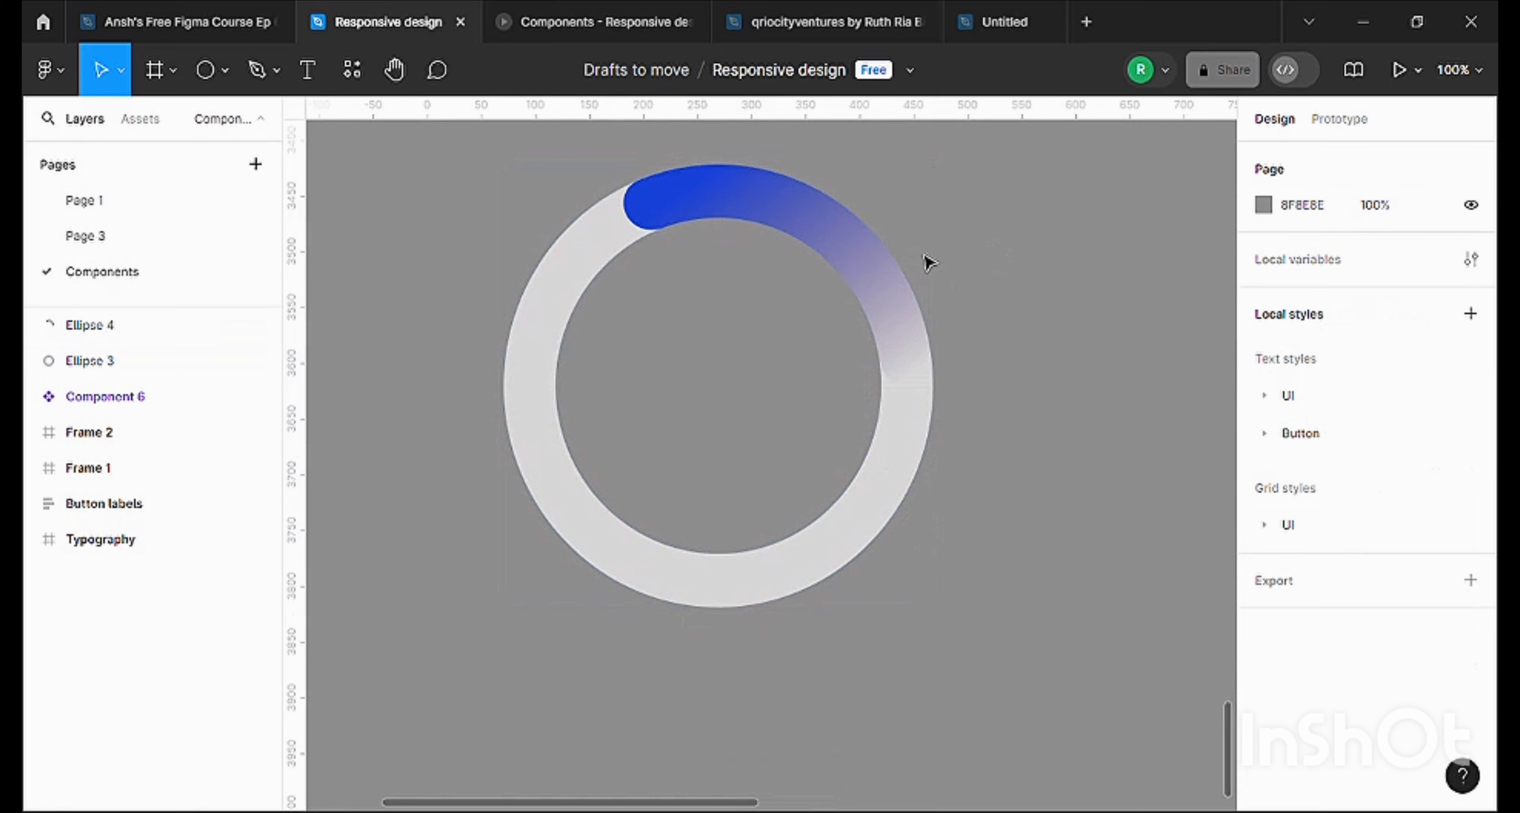
# Rotate the blue arc to about -19.2° so its solid end sits at the top of the ring.
pyautogui.click(835, 260)
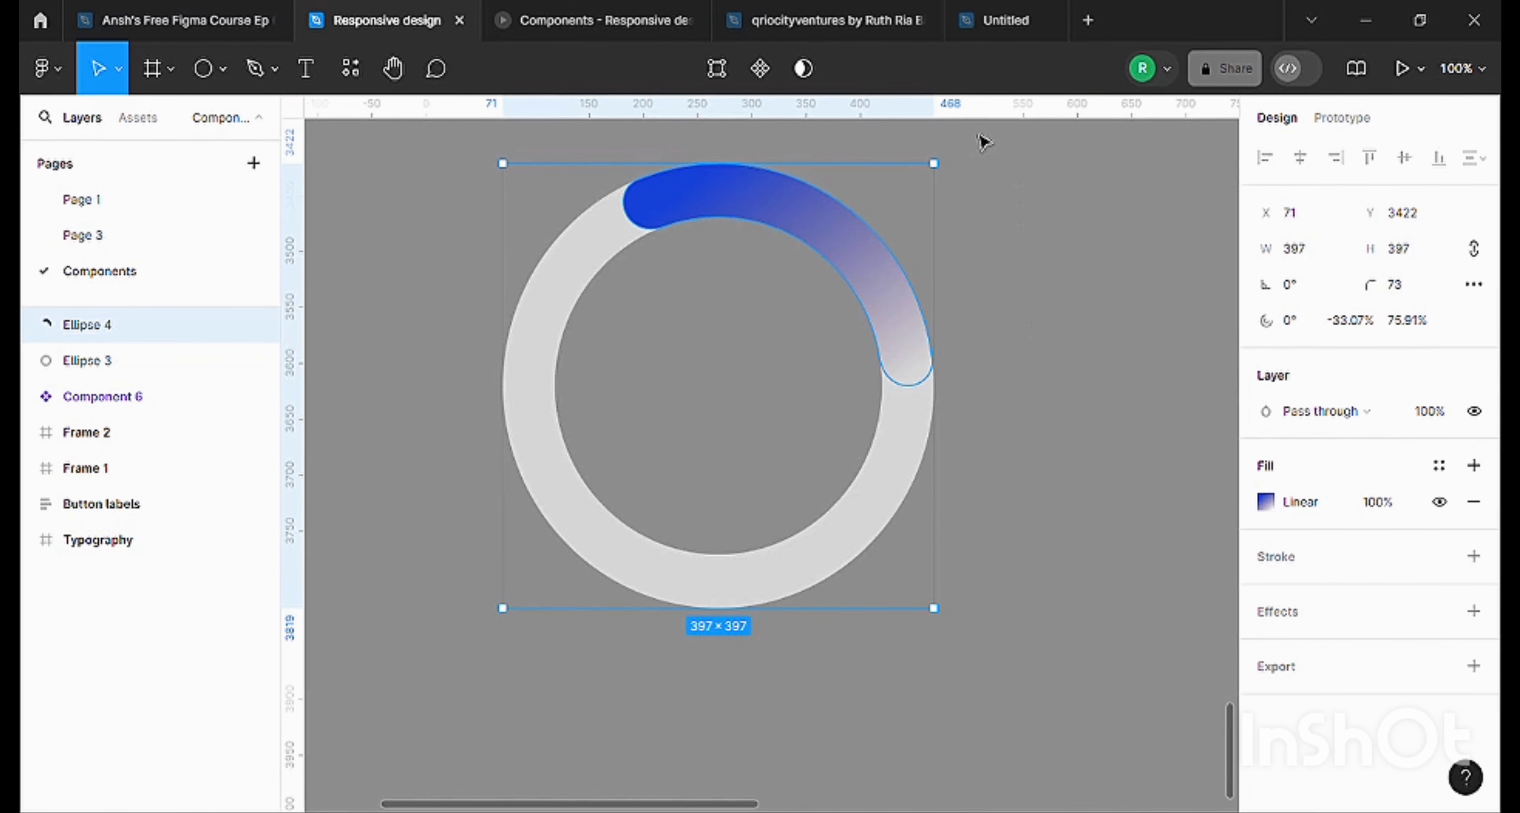
pyautogui.moveTo(960, 176); pyautogui.dragTo(1004, 268)
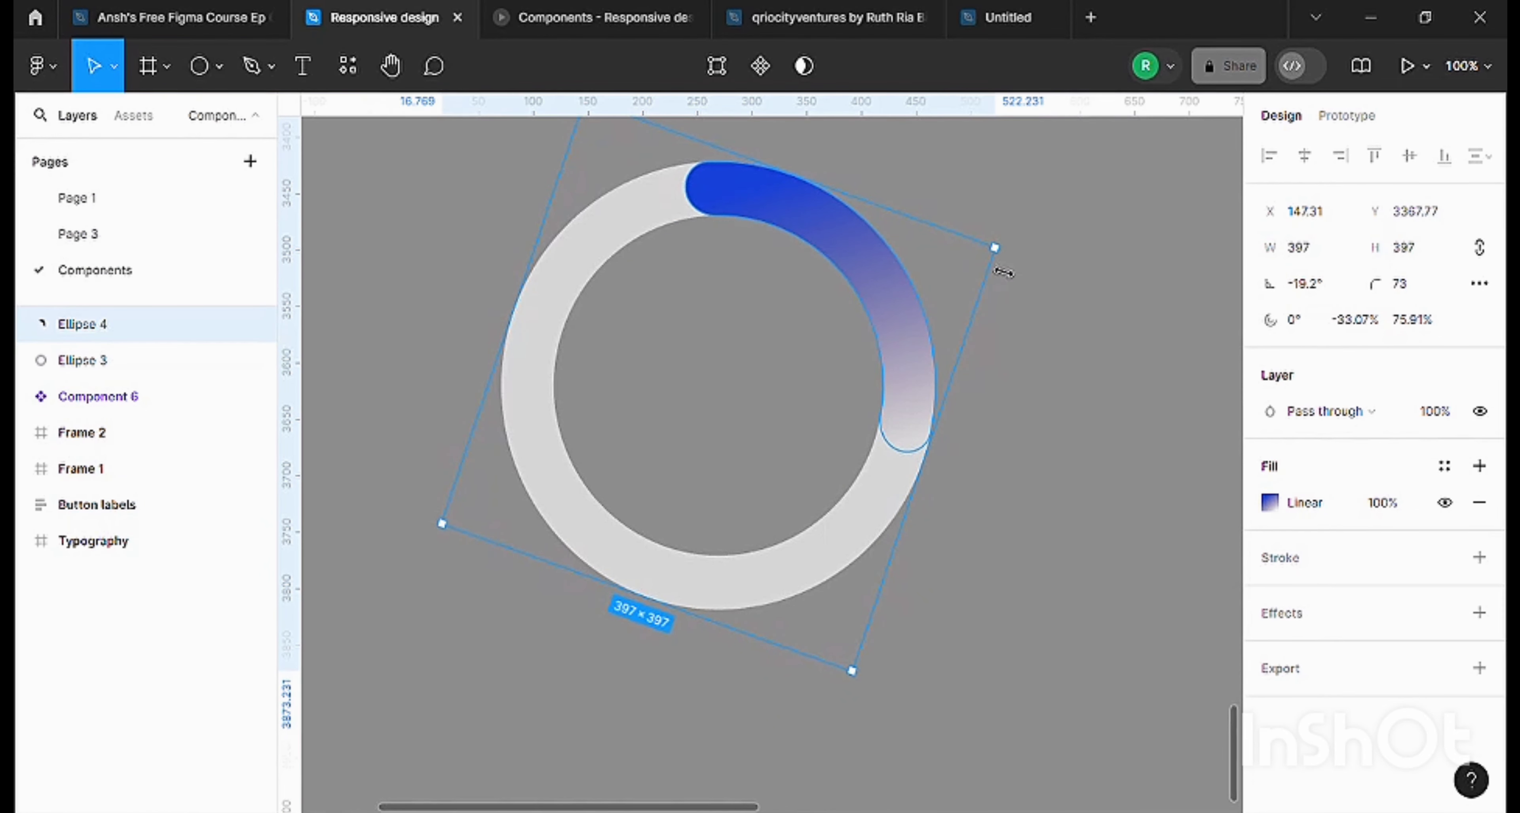
pyautogui.click(1006, 207)
# Wrap the ring and the blue arc together in a frame and expand its layers.
pyautogui.hotkey('ctrl', '-')
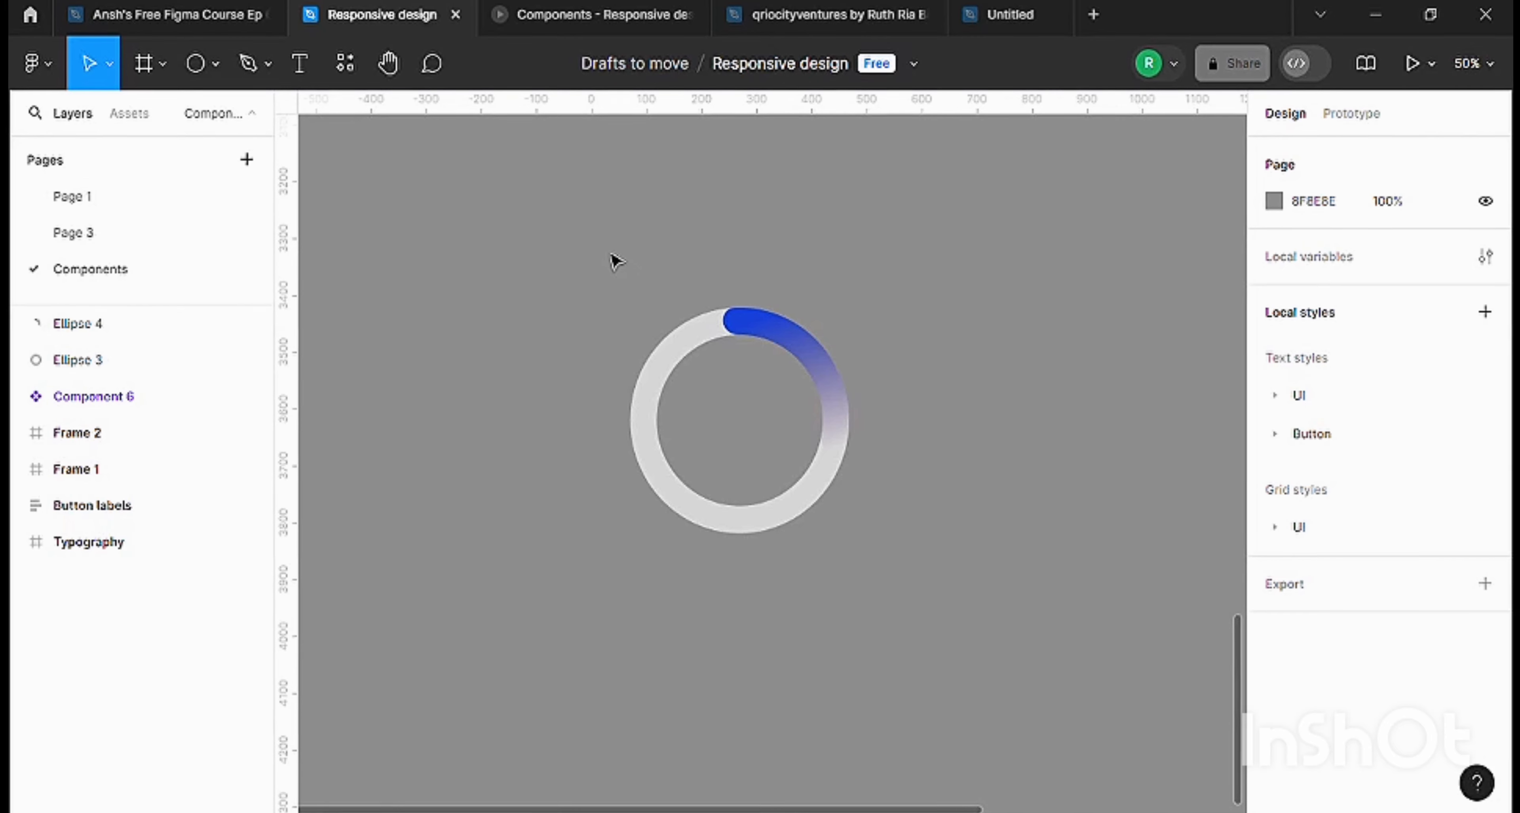
pyautogui.moveTo(603, 222); pyautogui.dragTo(878, 571)
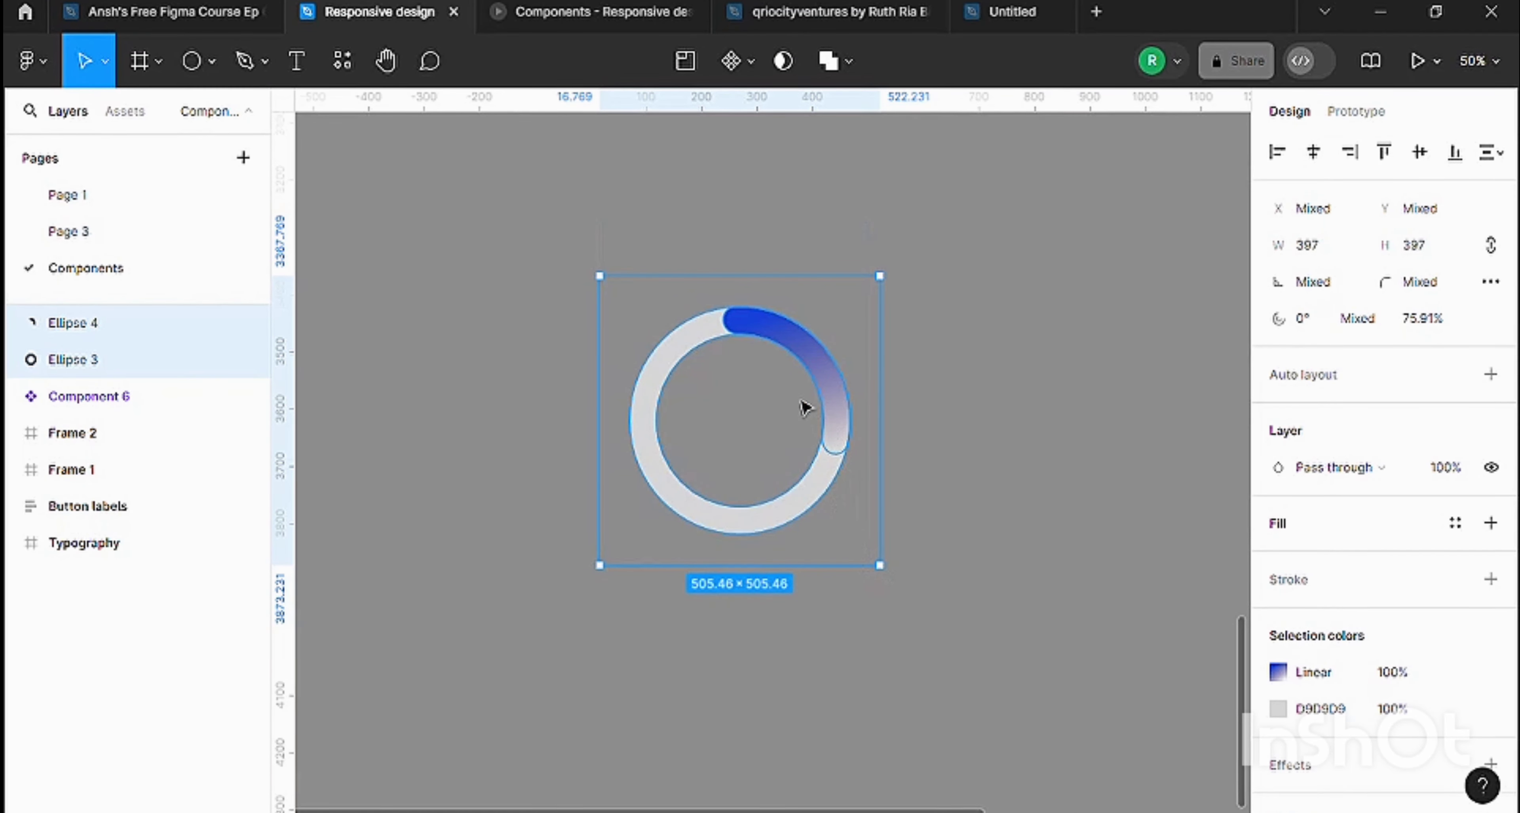
pyautogui.rightClick(828, 378)
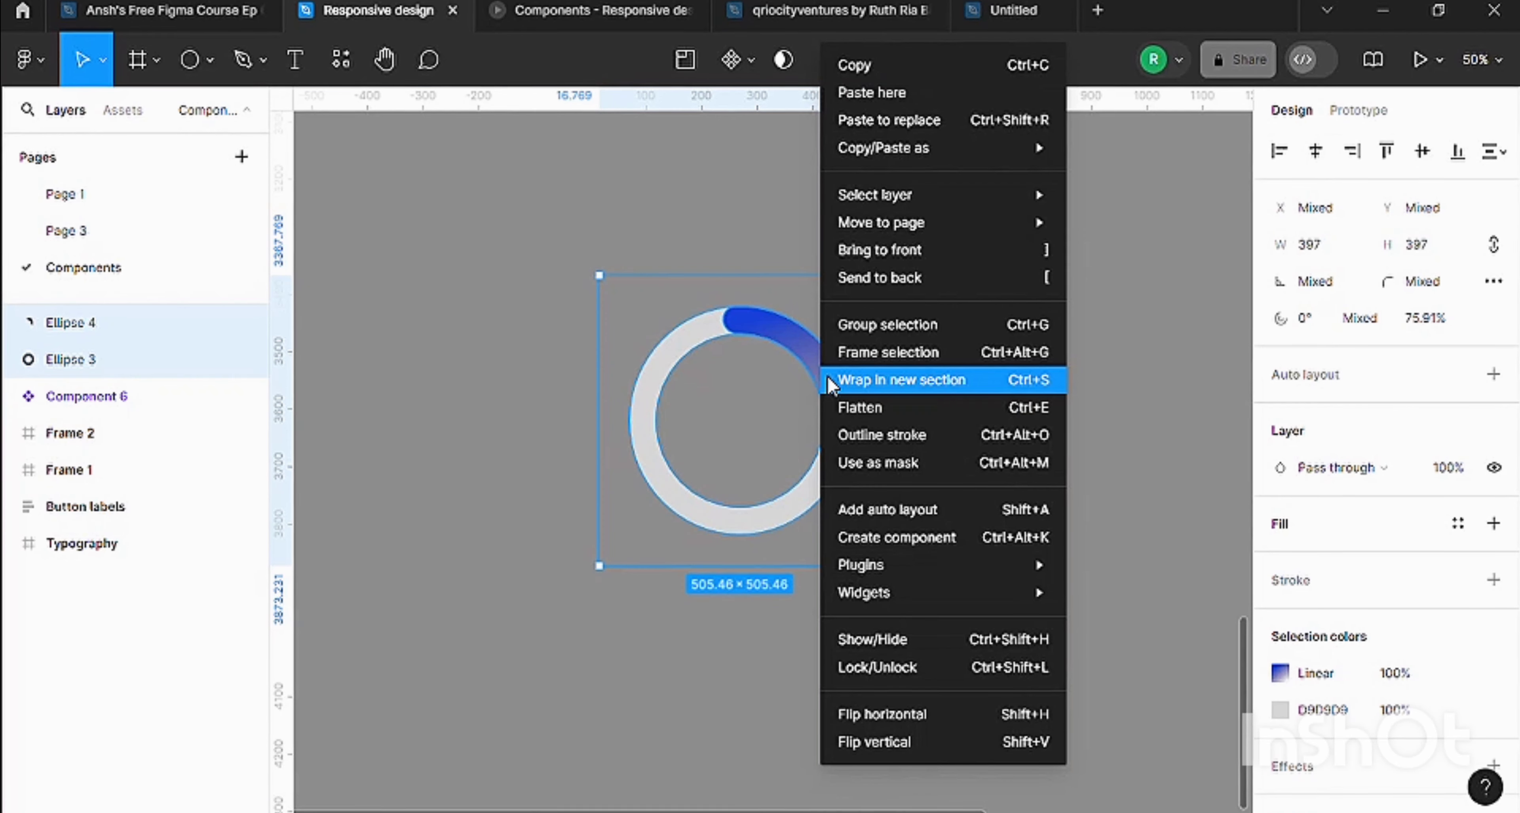
pyautogui.click(971, 360)
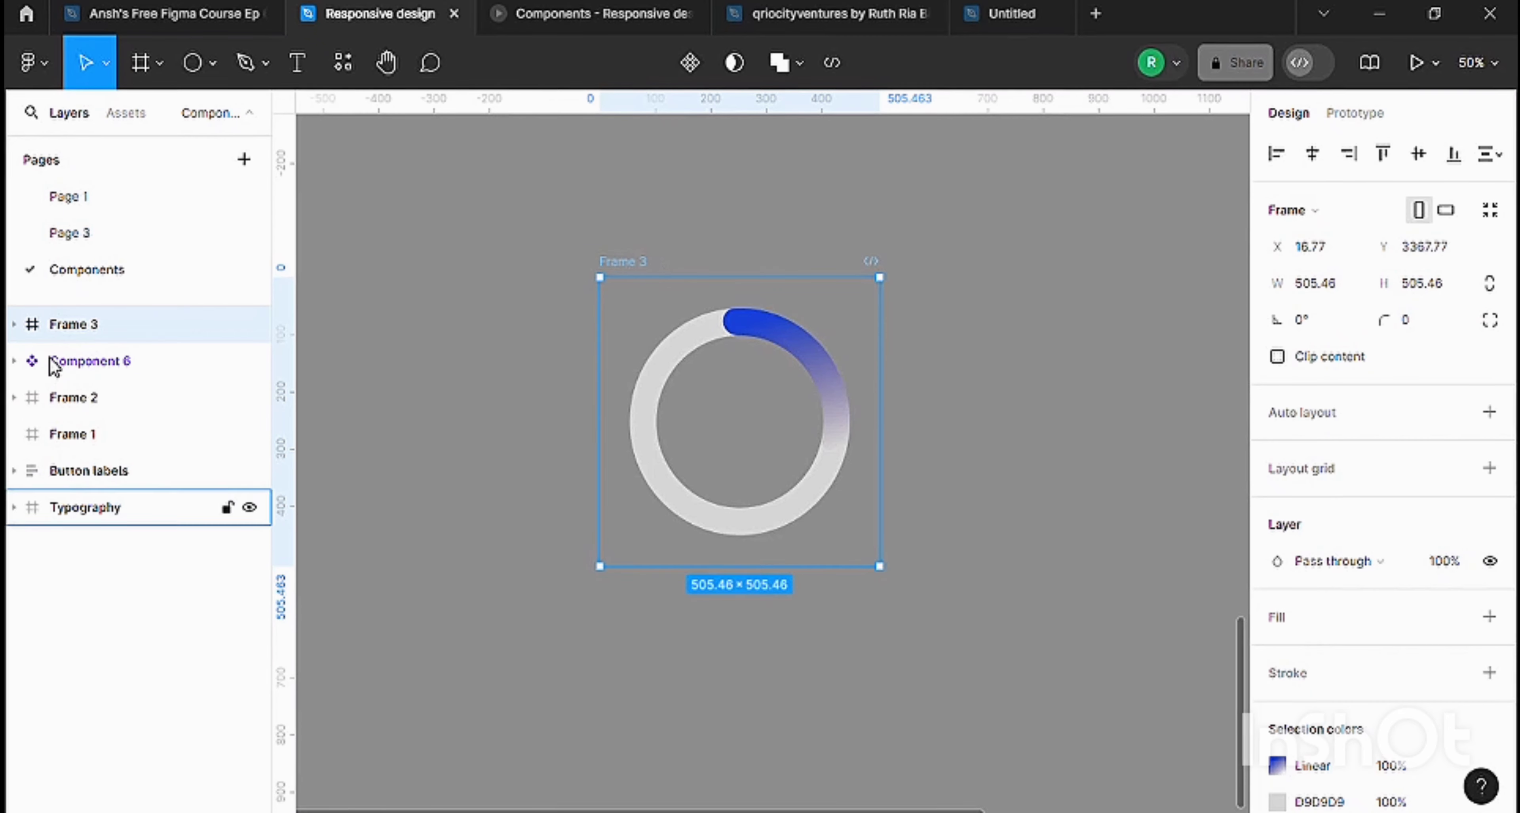
pyautogui.click(14, 326)
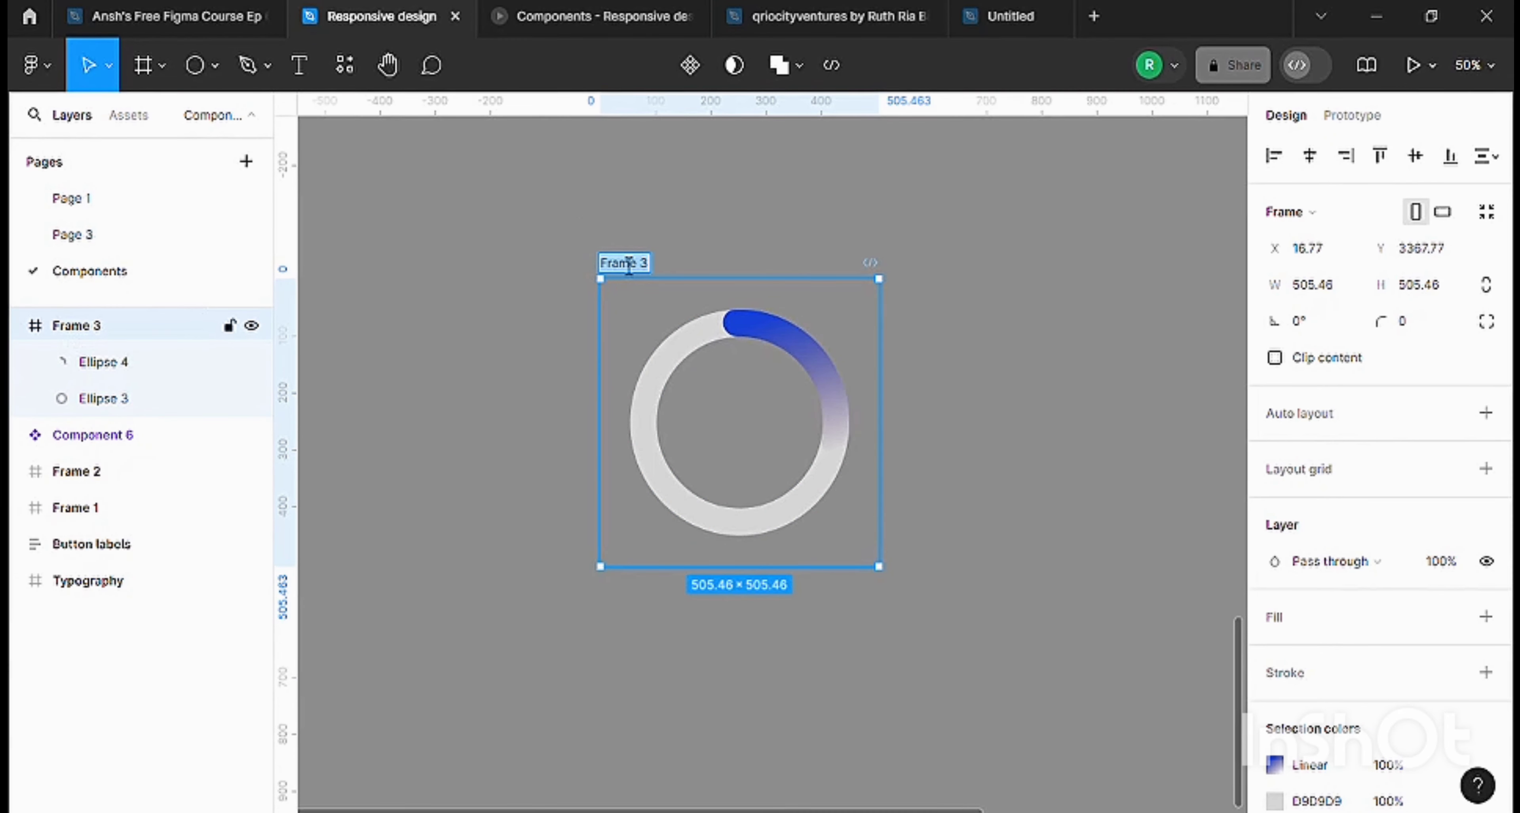
# Rename the spinner's frame to 1 and collapse its layers.
pyautogui.write('1')
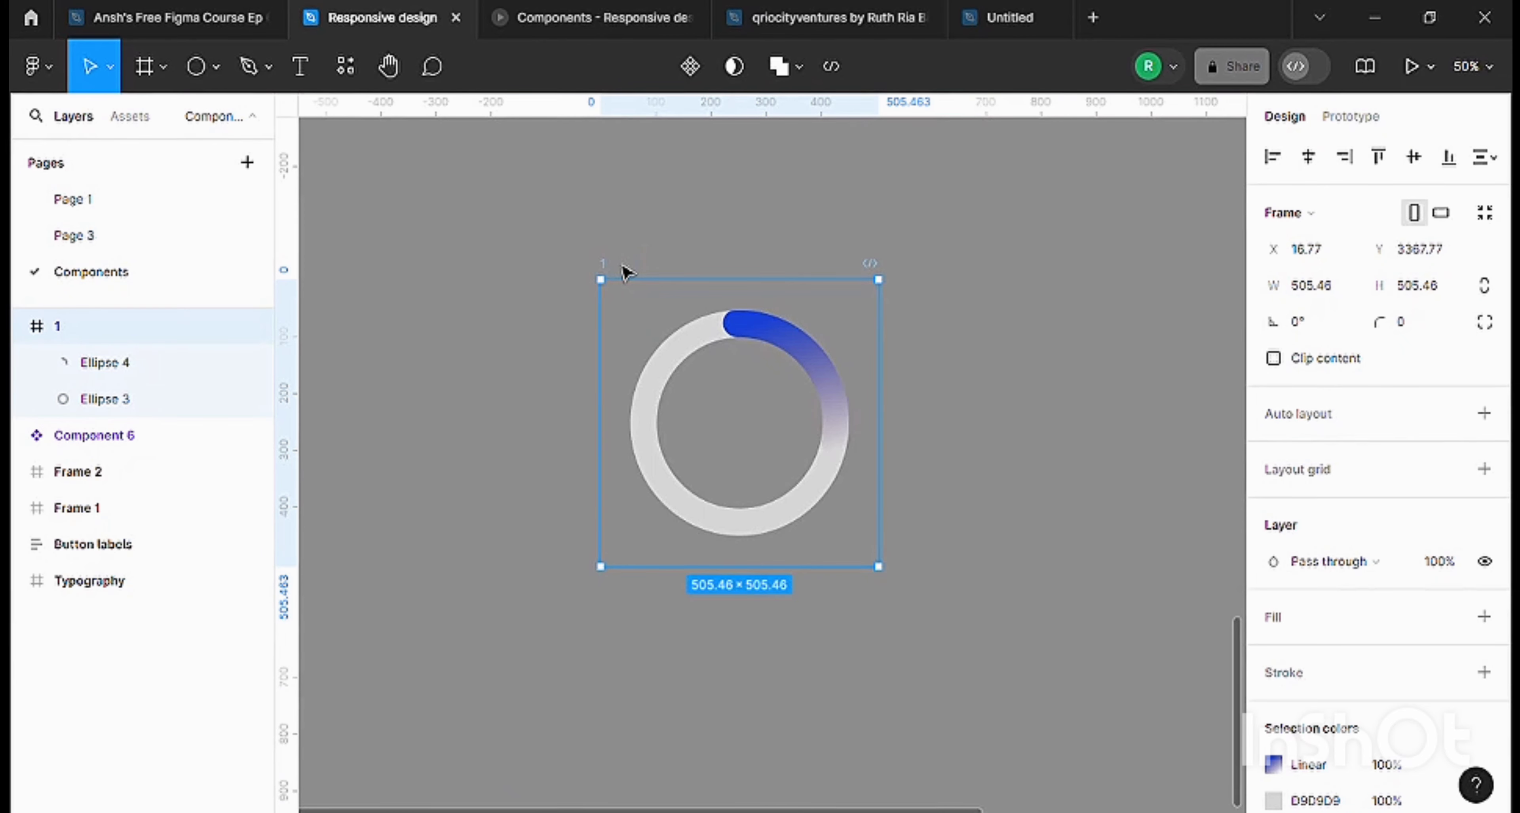
pyautogui.click(665, 248)
pyautogui.scroll(-3, 649, 257)
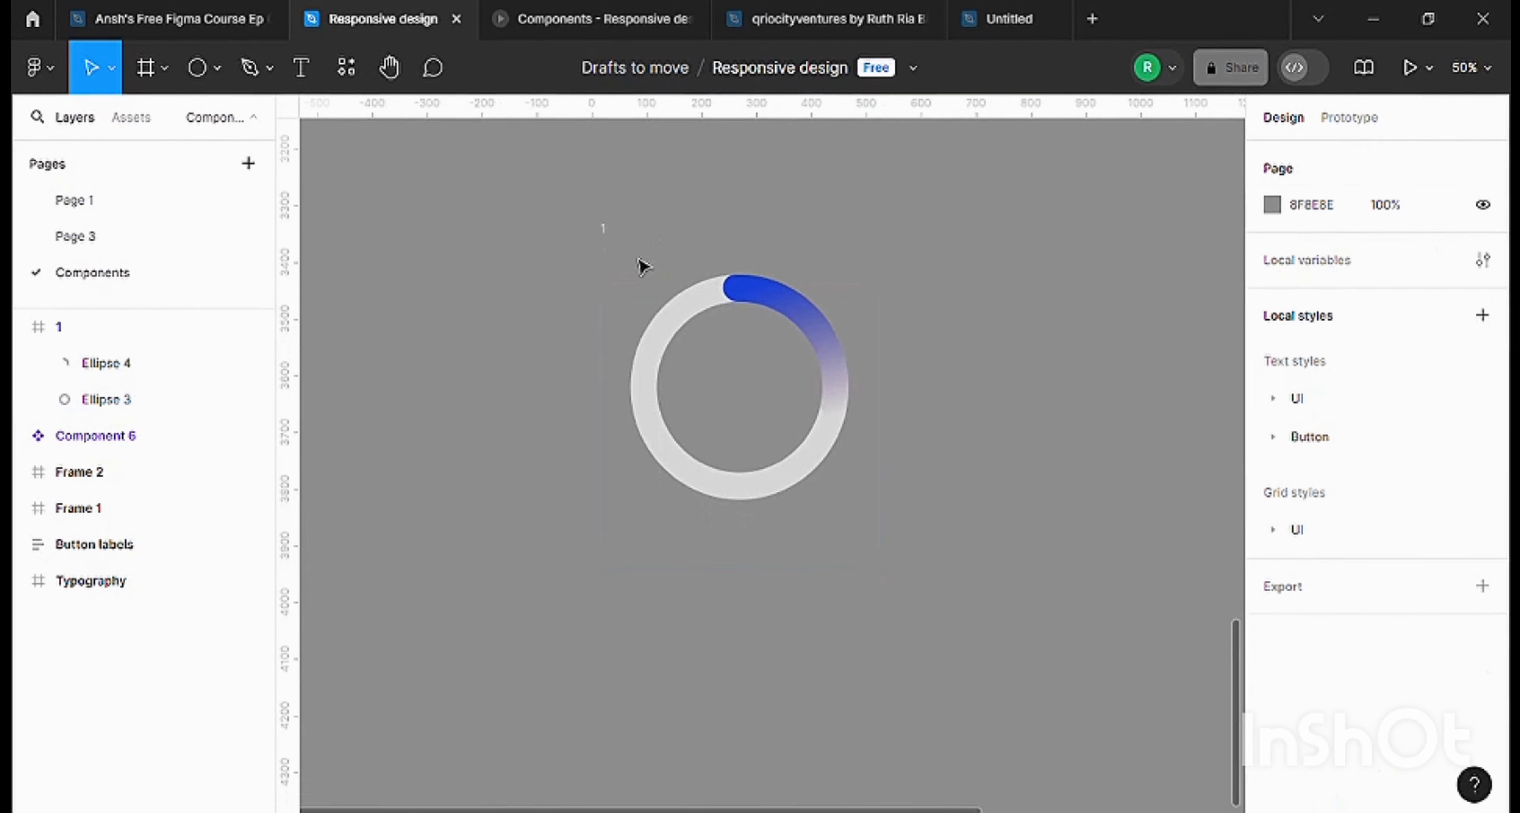
pyautogui.click(609, 217)
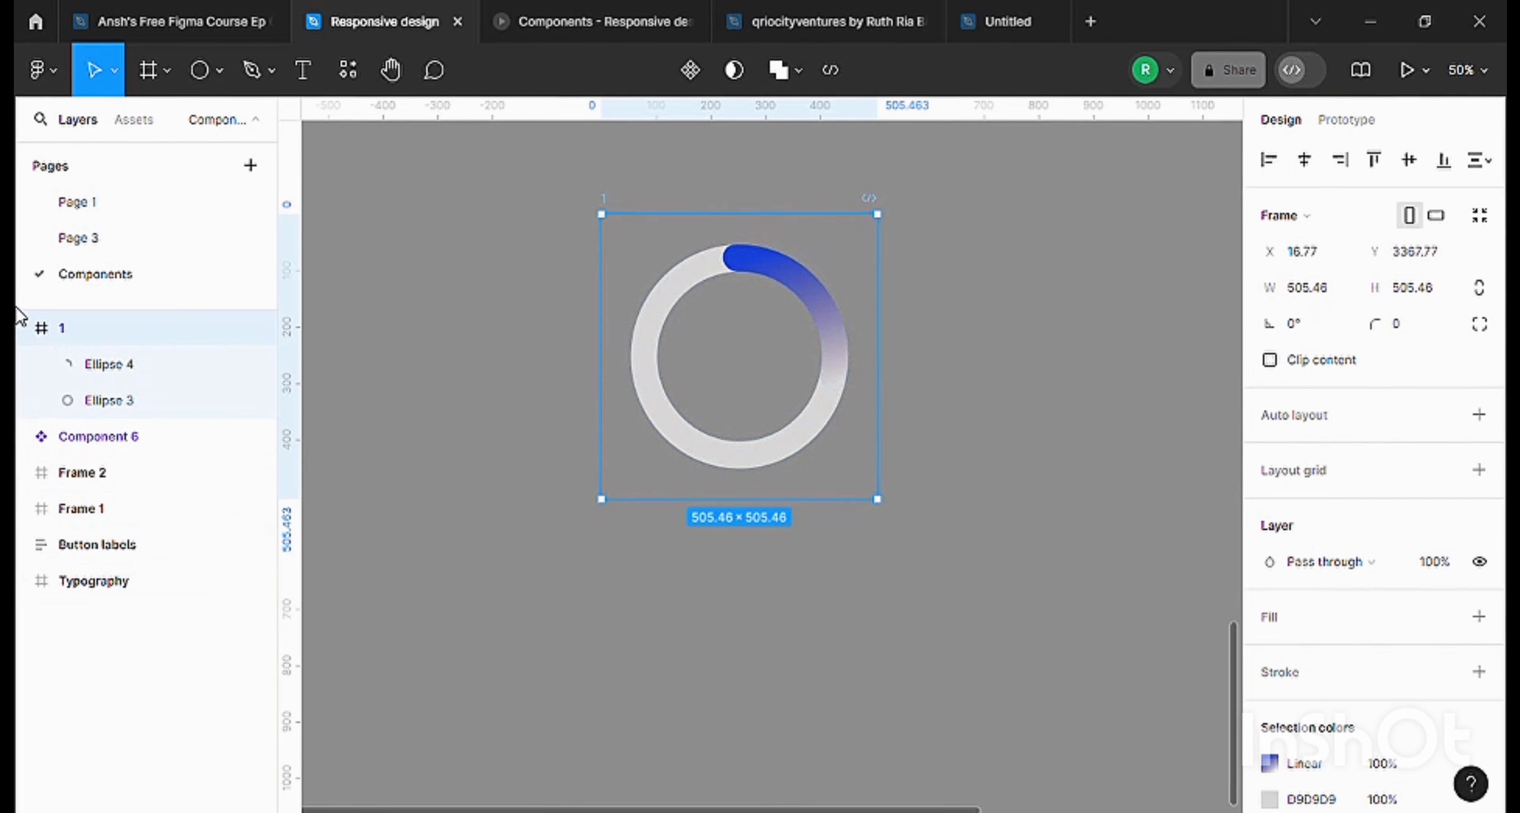
pyautogui.click(24, 329)
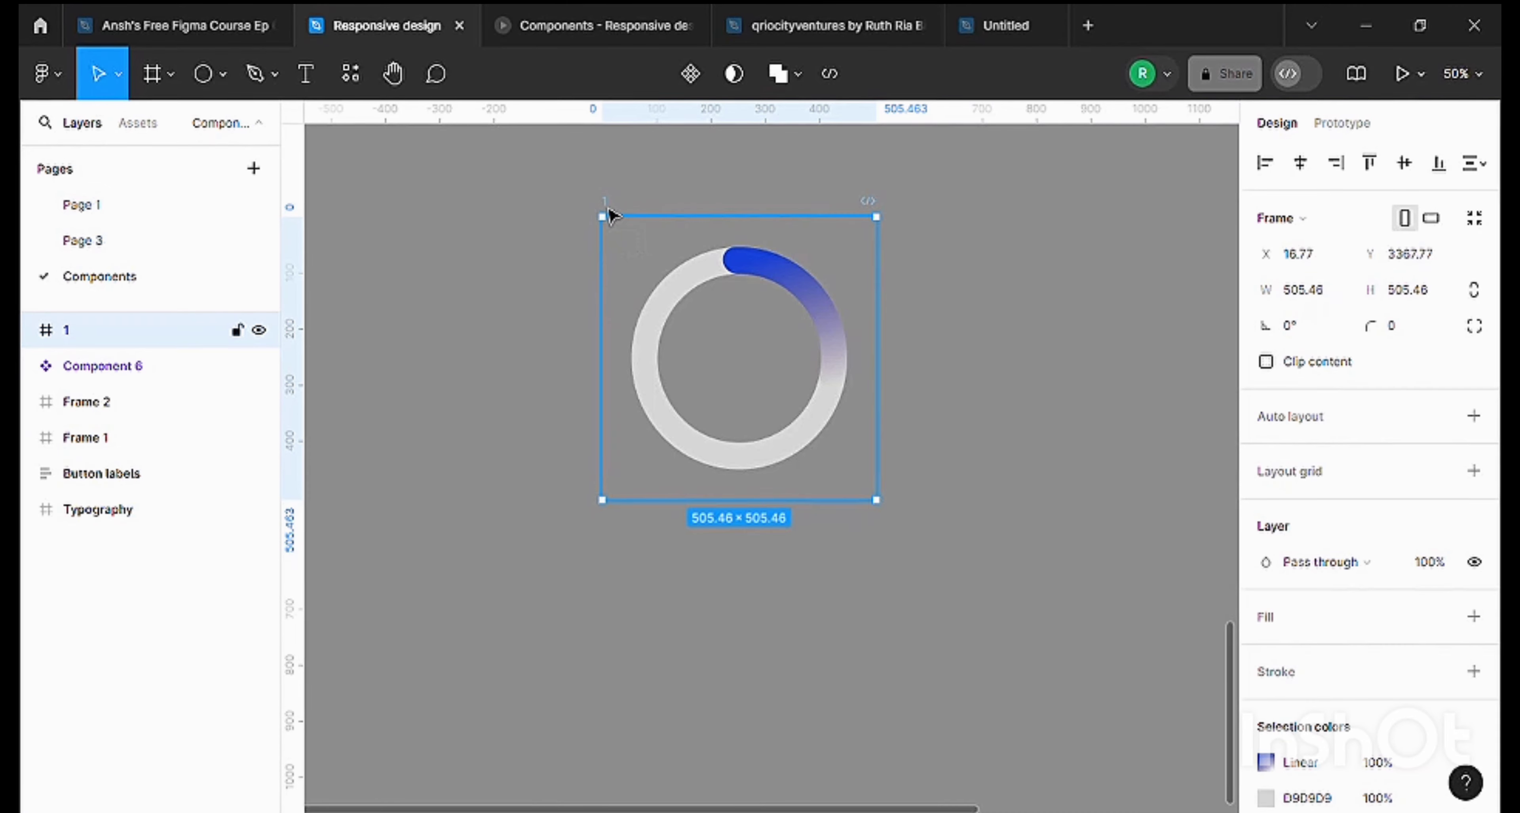
# Duplicate frame 1 directly below at about Y 3958 and rotate the copy's blue arc to about 83.4°, along the ring's left side.
pyautogui.moveTo(608, 216); pyautogui.dragTo(611, 550)
pyautogui.scroll(-5, 638, 475)
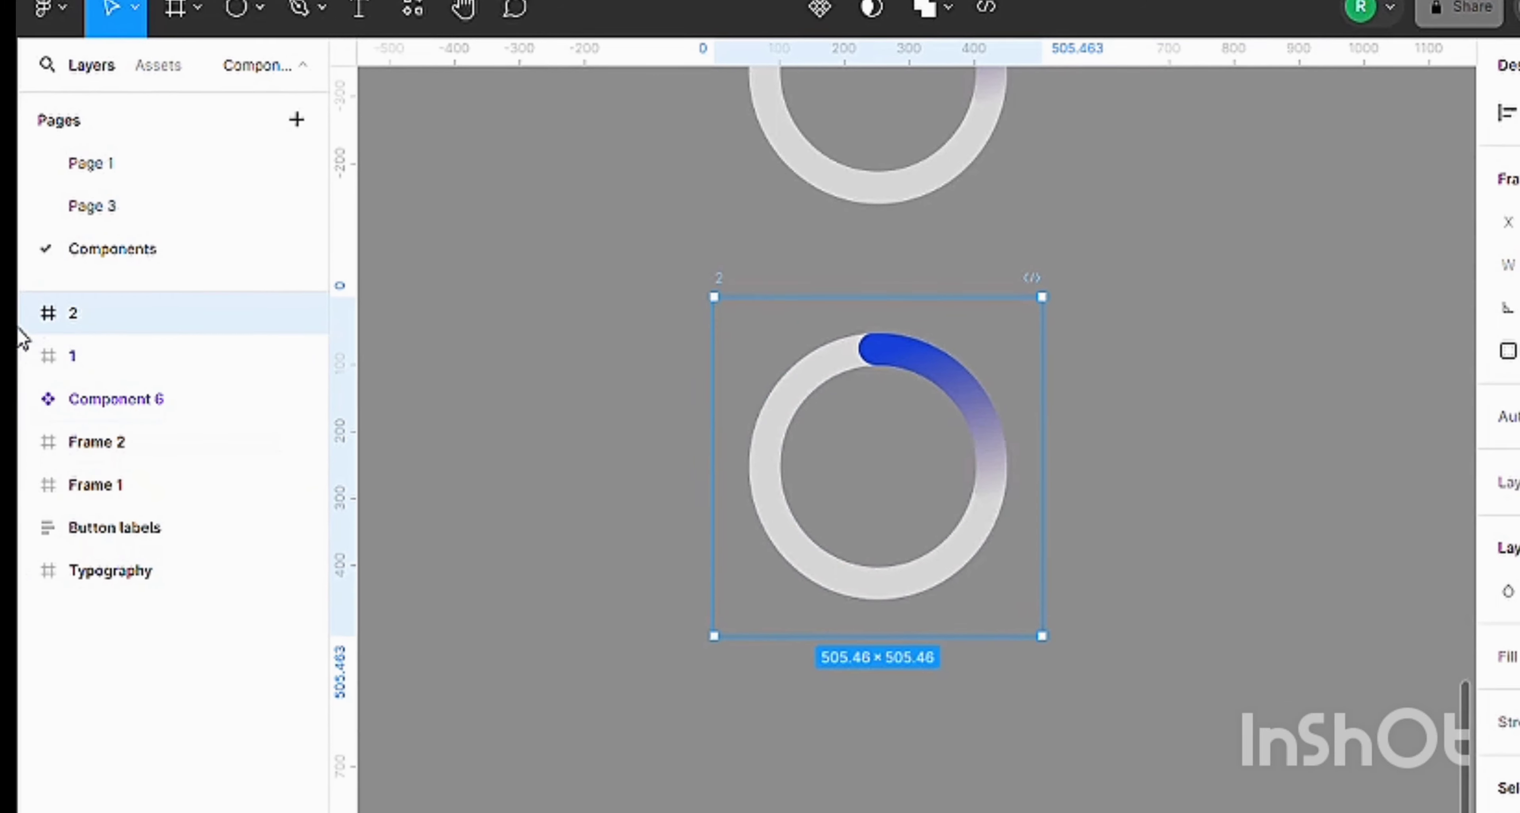
pyautogui.click(27, 316)
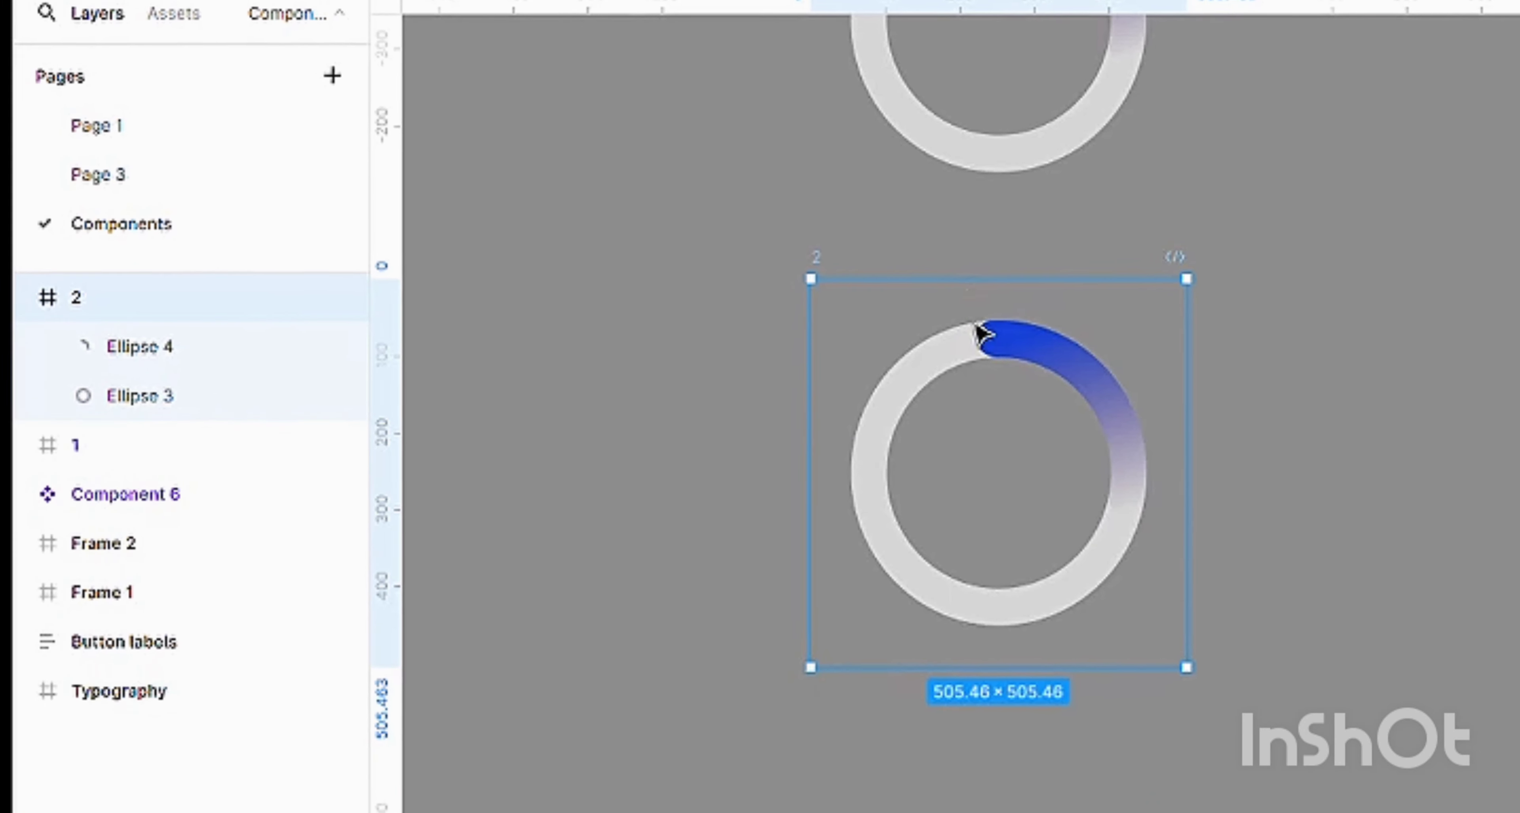
pyautogui.click(979, 333)
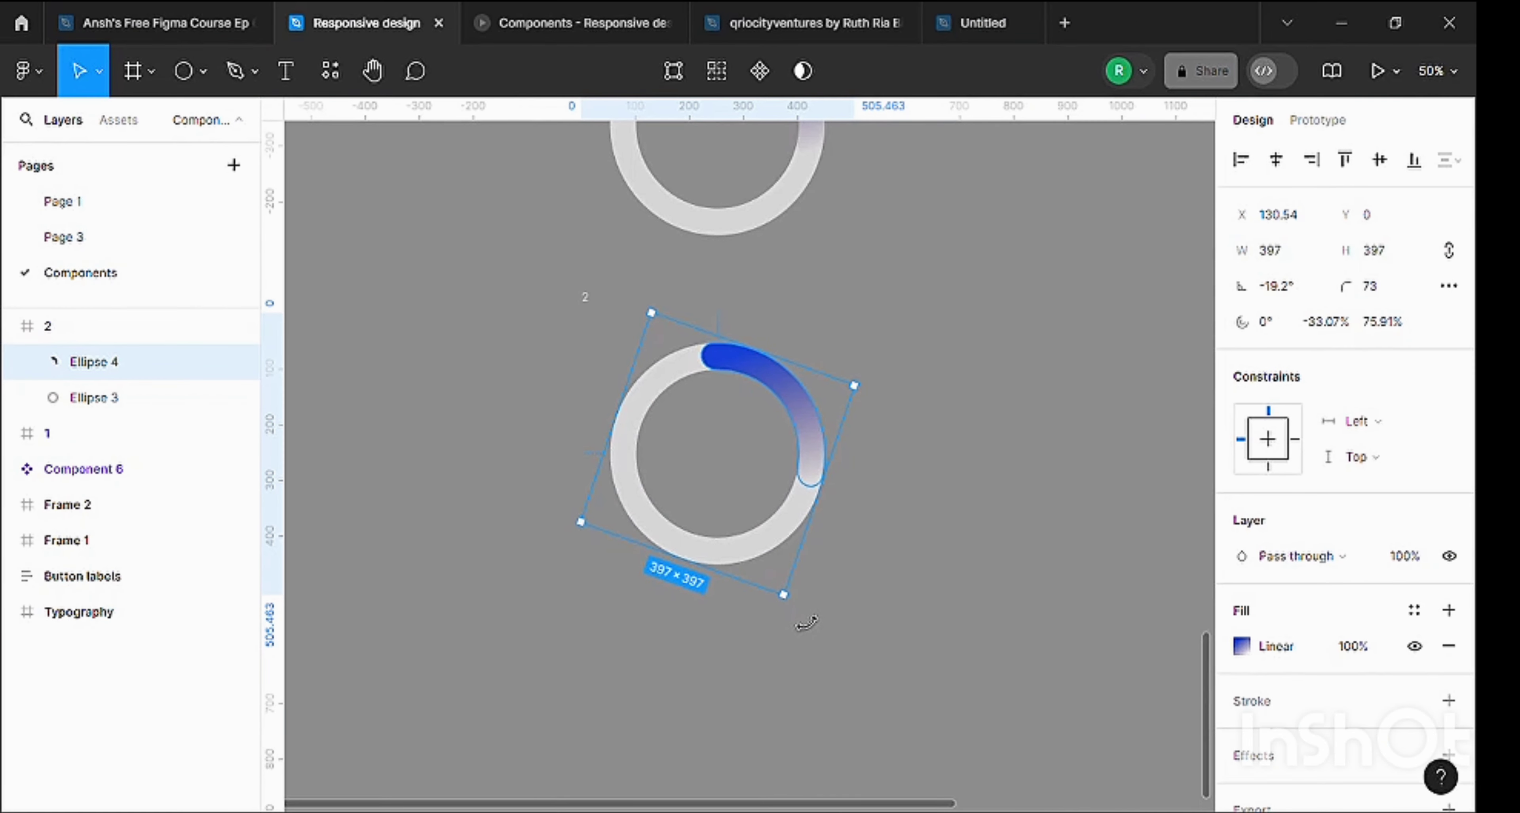
pyautogui.moveTo(806, 624); pyautogui.dragTo(864, 361)
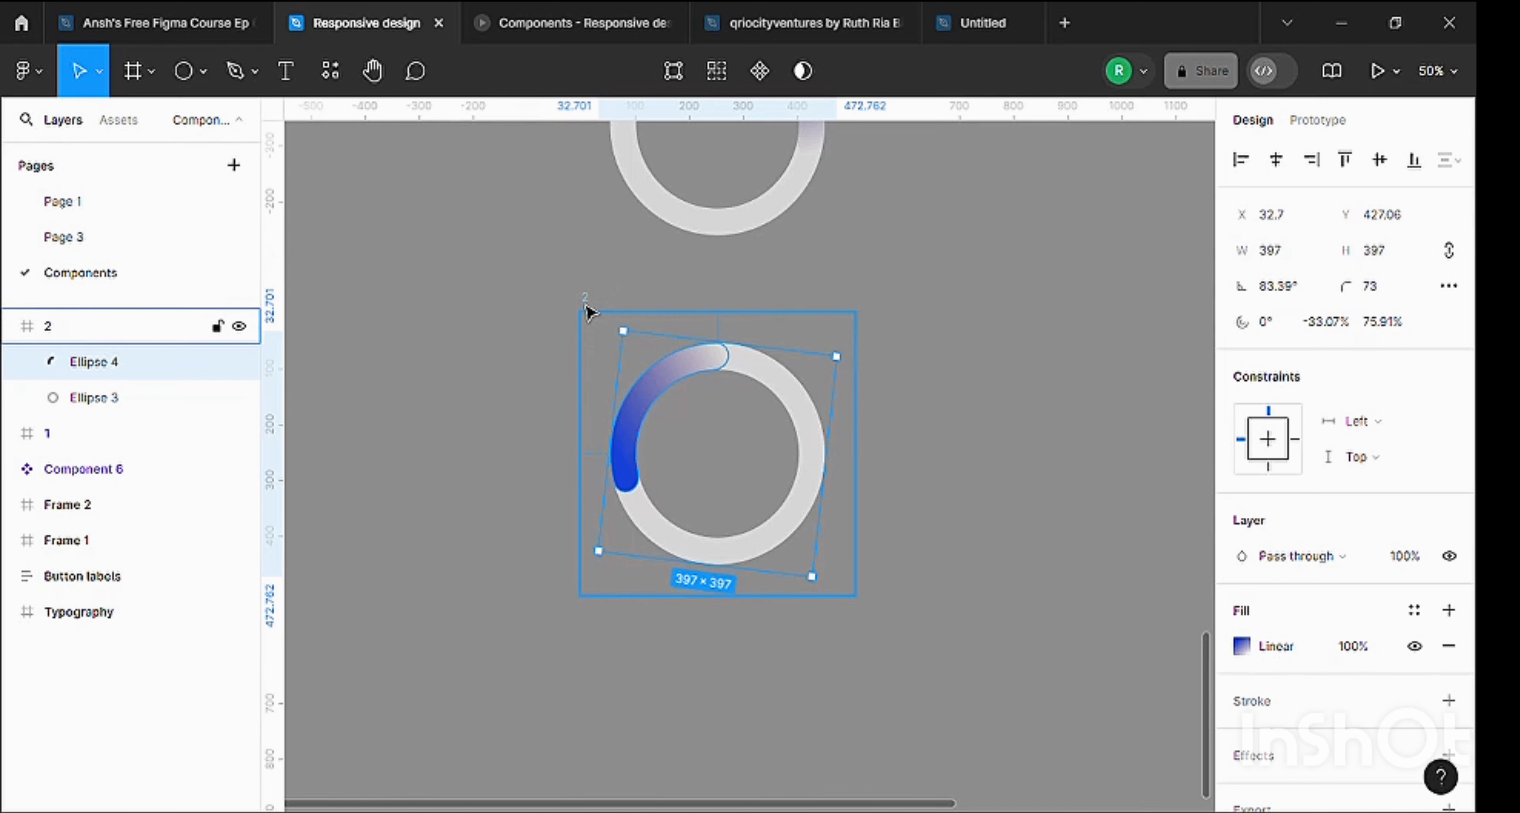
# Duplicate frame 2 directly below at about Y 4548 and rotate the copy's blue arc to about -155.5°, along the ring's bottom.
pyautogui.click(587, 311)
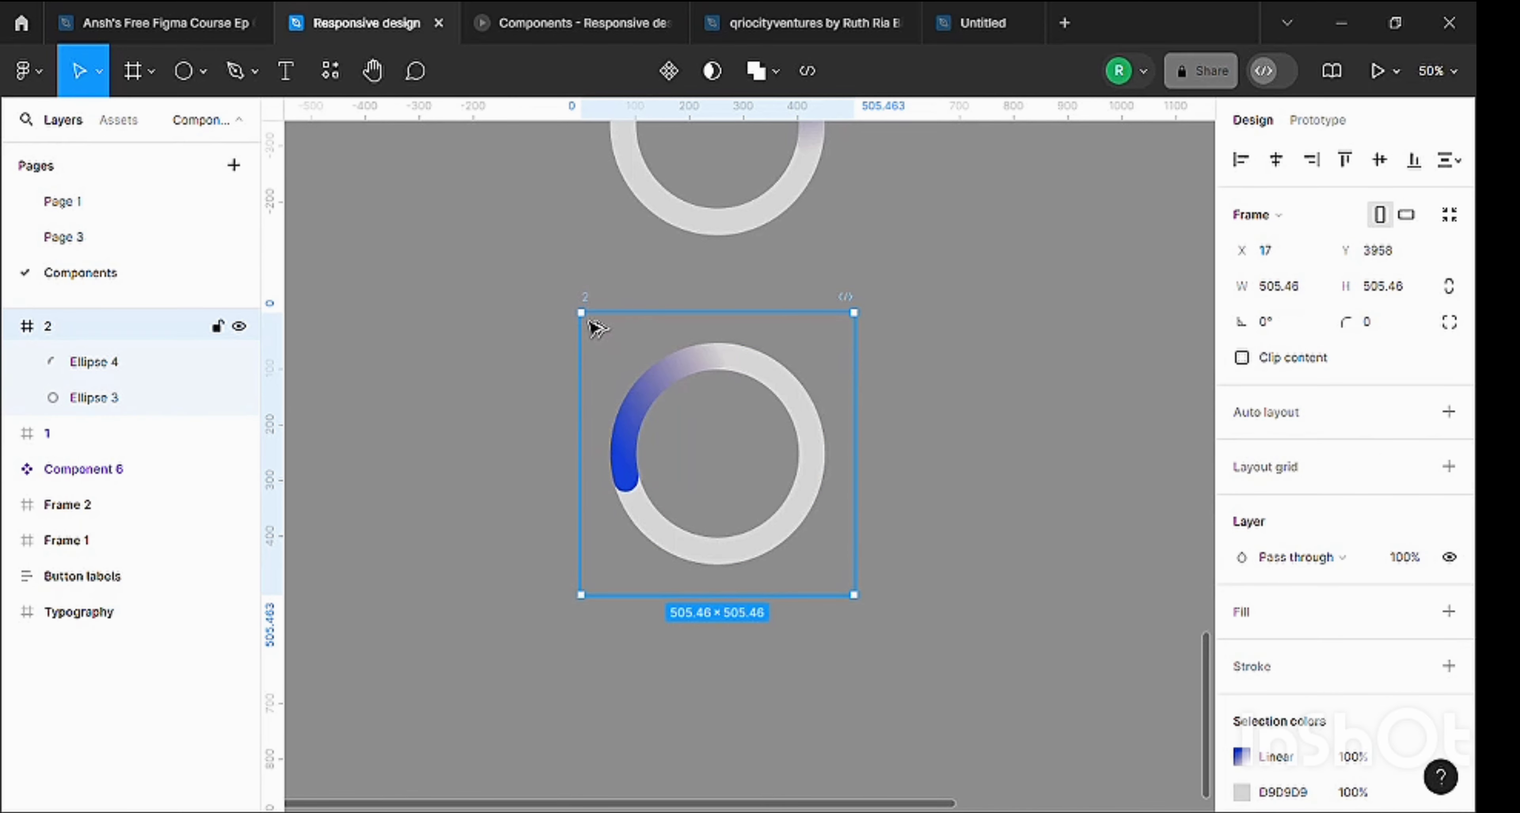
pyautogui.moveTo(590, 322); pyautogui.dragTo(594, 634)
pyautogui.scroll(-5, 594, 616)
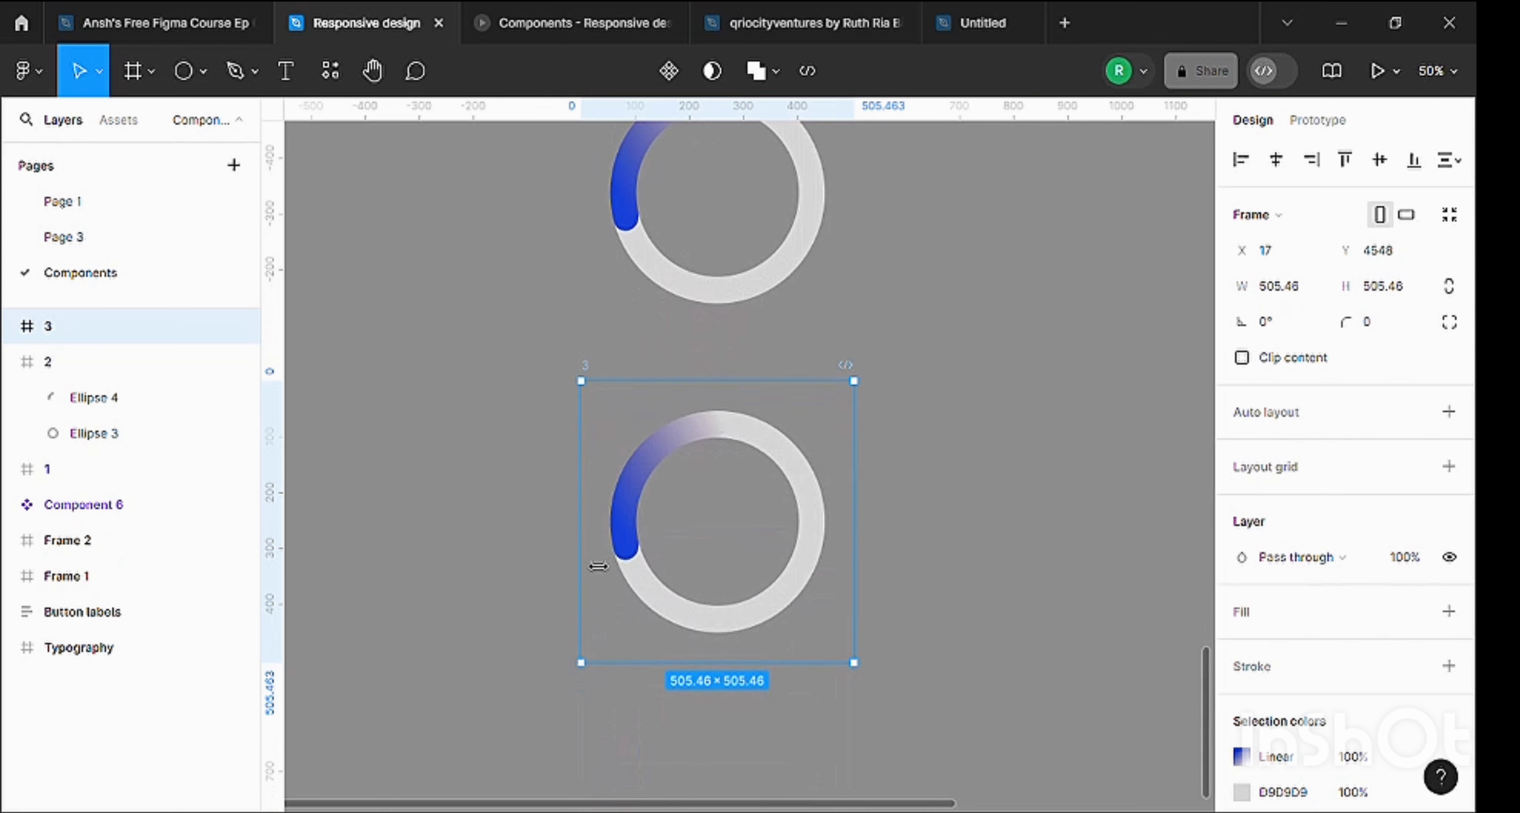
pyautogui.scroll(-1, 598, 567)
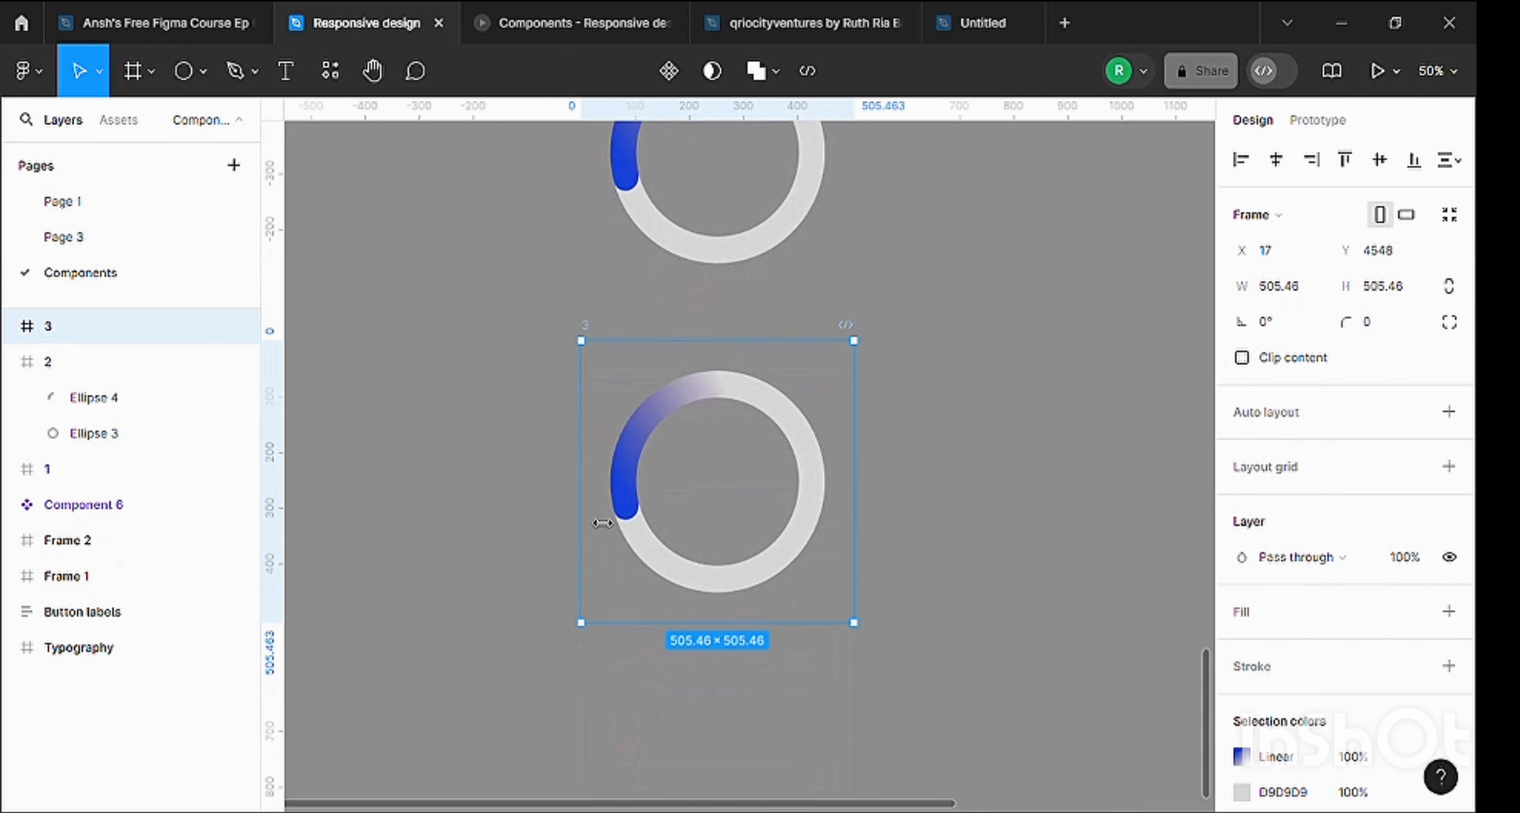
pyautogui.click(634, 465)
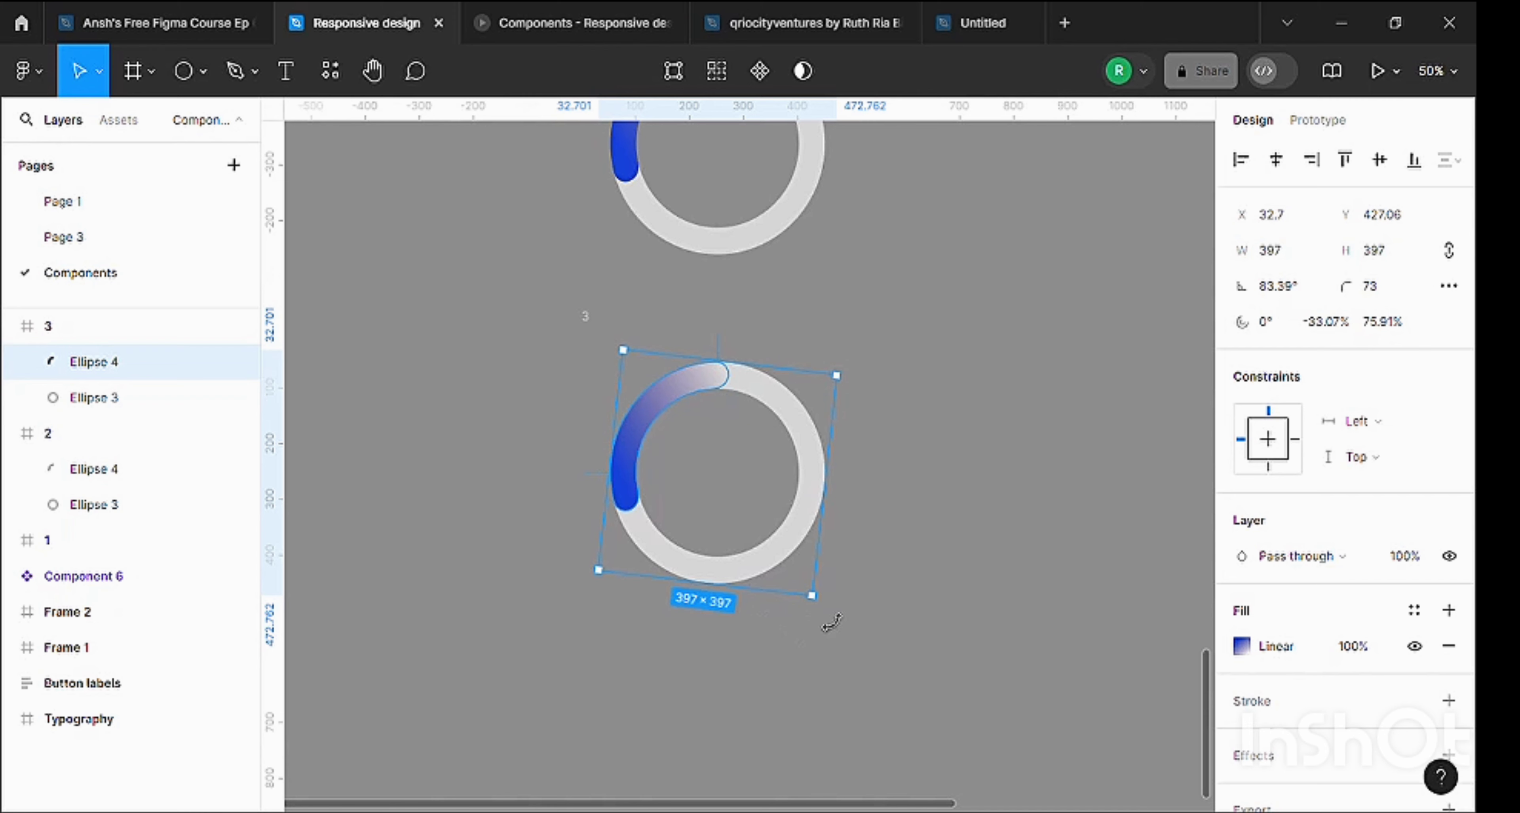
pyautogui.moveTo(835, 617); pyautogui.dragTo(879, 562)
pyautogui.moveTo(840, 433); pyautogui.dragTo(804, 361)
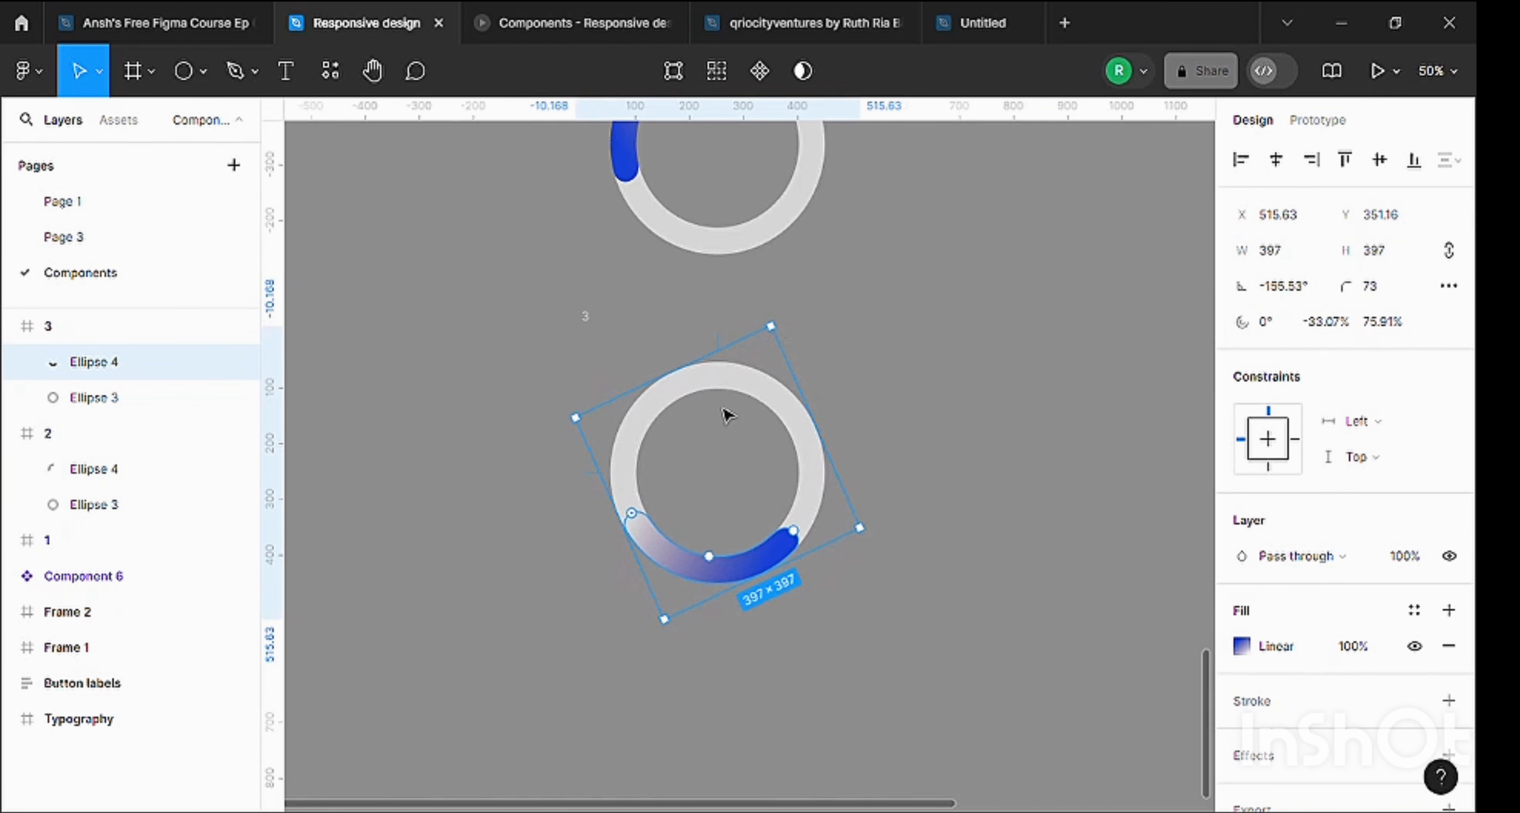
# Duplicate frame 3 below at about X 39, Y 5180 and rotate the copy's blue arc to about -66.6°, along the ring's right side.
pyautogui.scroll(-1, 623, 413)
pyautogui.click(594, 281)
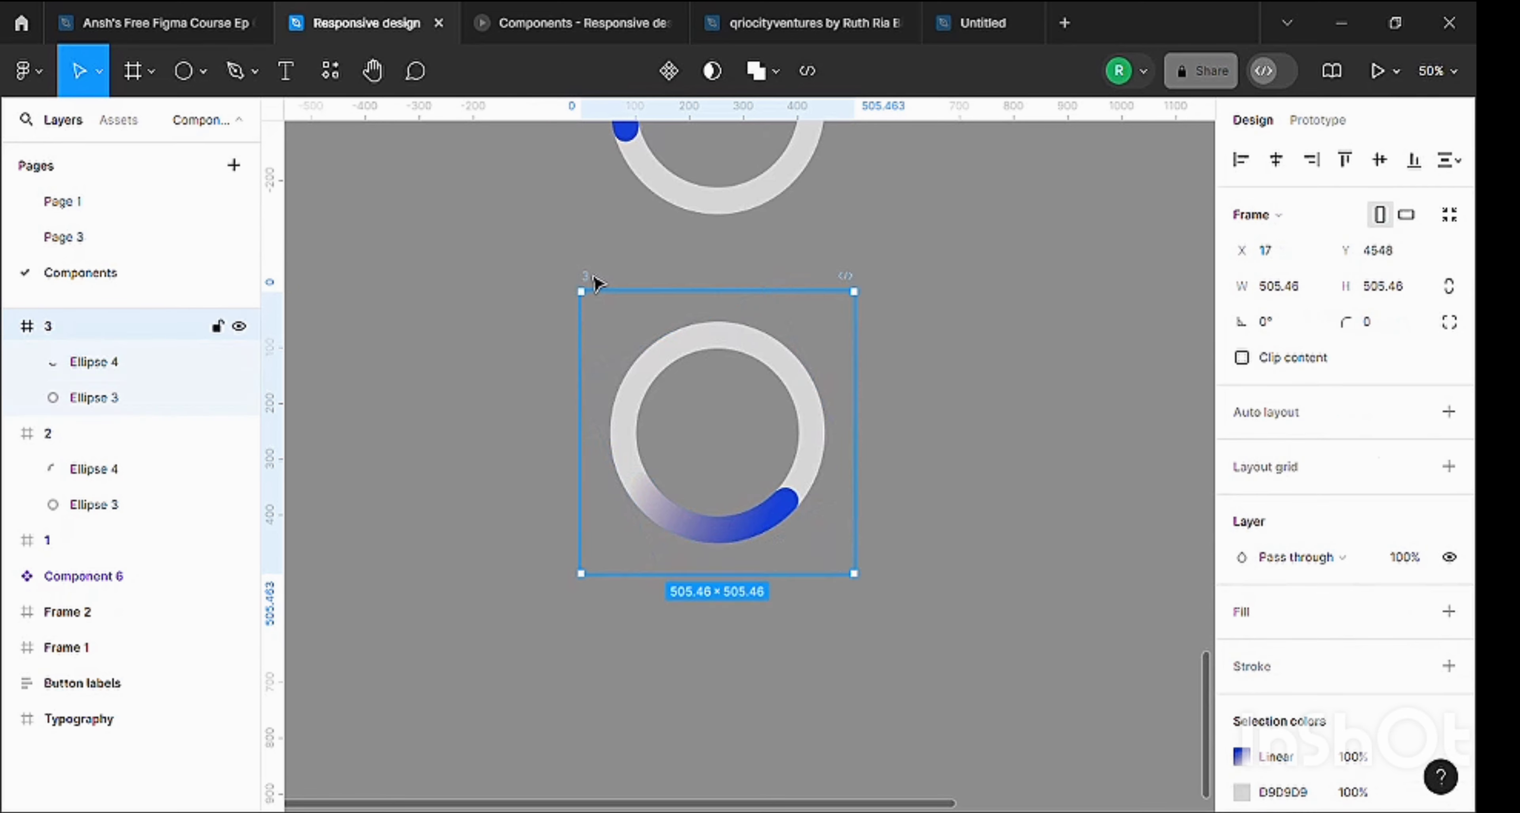
pyautogui.moveTo(594, 281); pyautogui.dragTo(604, 636)
pyautogui.scroll(-8, 604, 604)
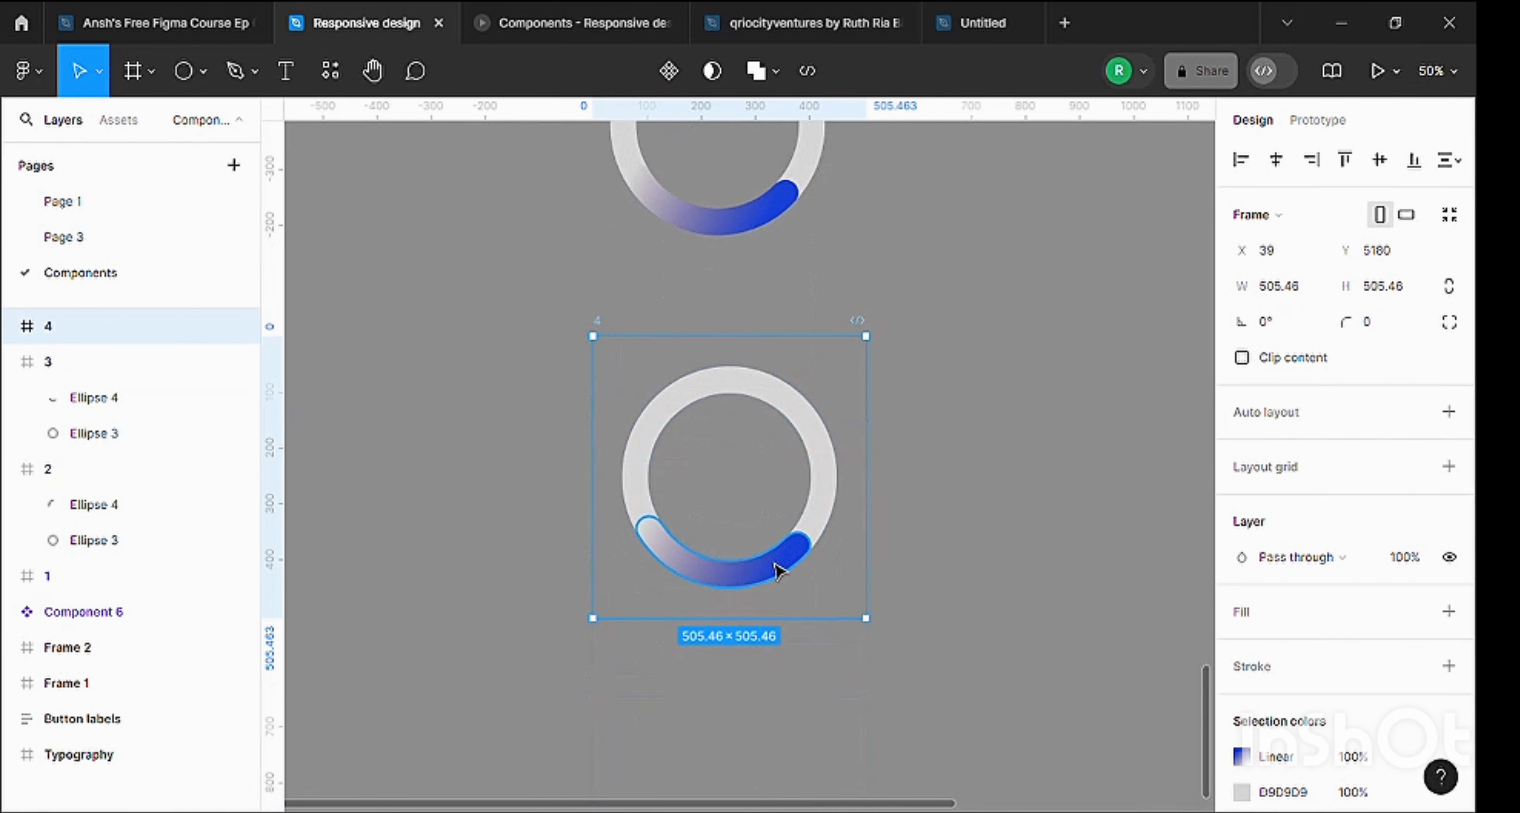
pyautogui.click(775, 572)
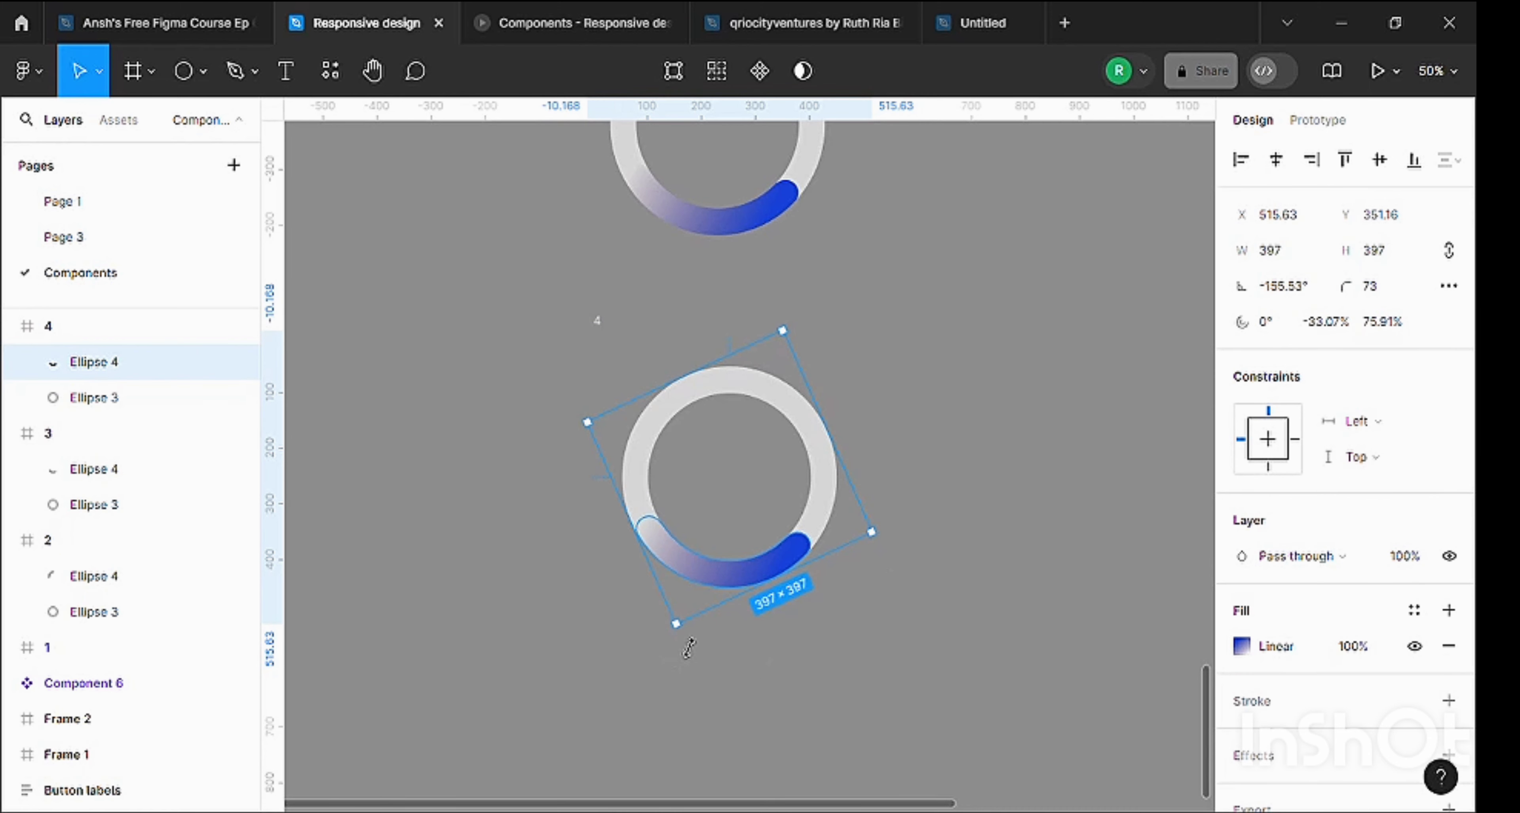
pyautogui.moveTo(739, 643); pyautogui.dragTo(845, 471)
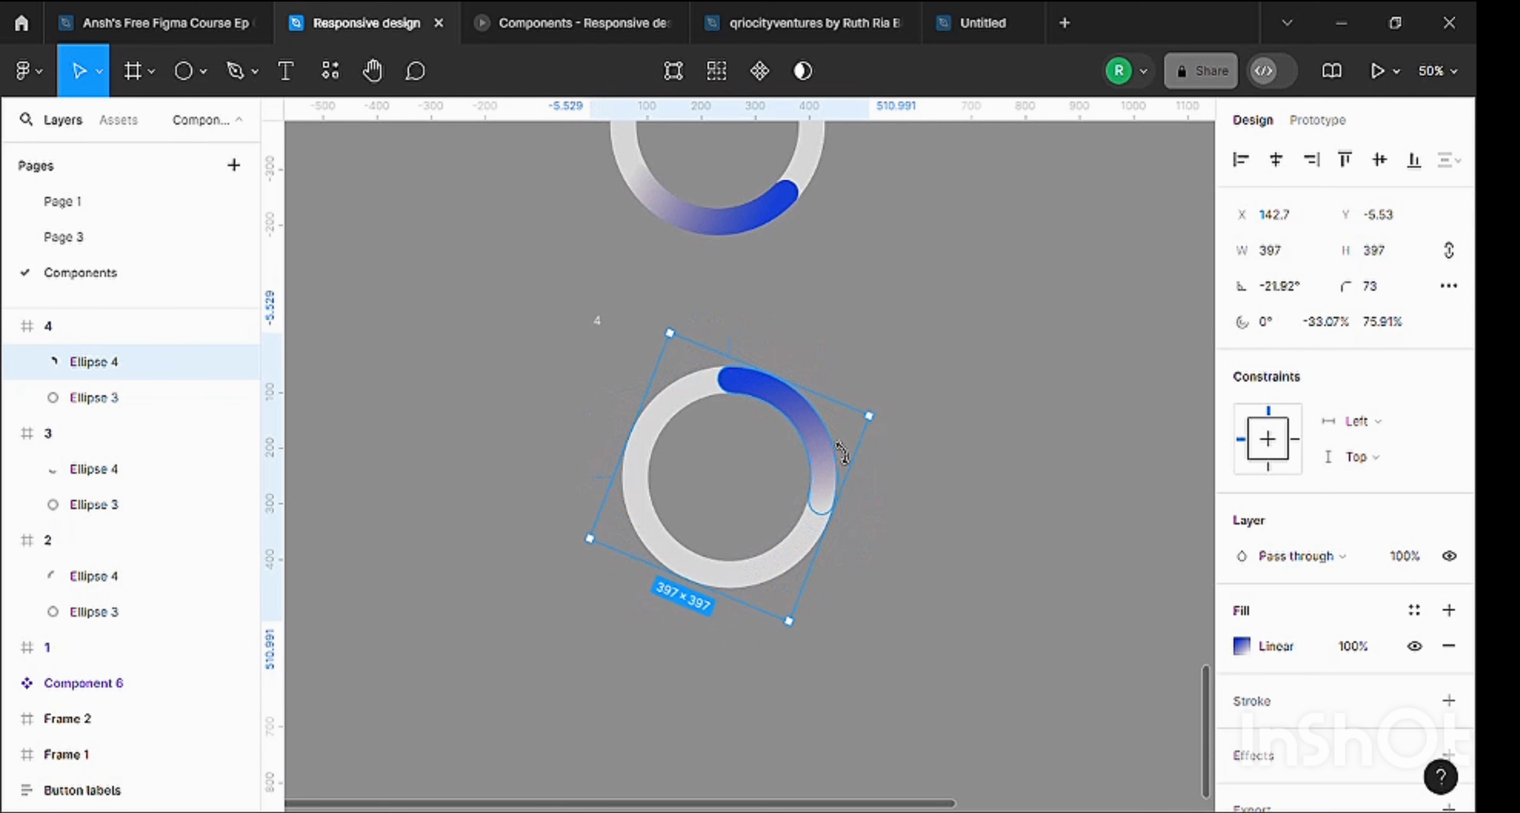
pyautogui.scroll(8, 922, 339)
pyautogui.scroll(-8, 898, 316)
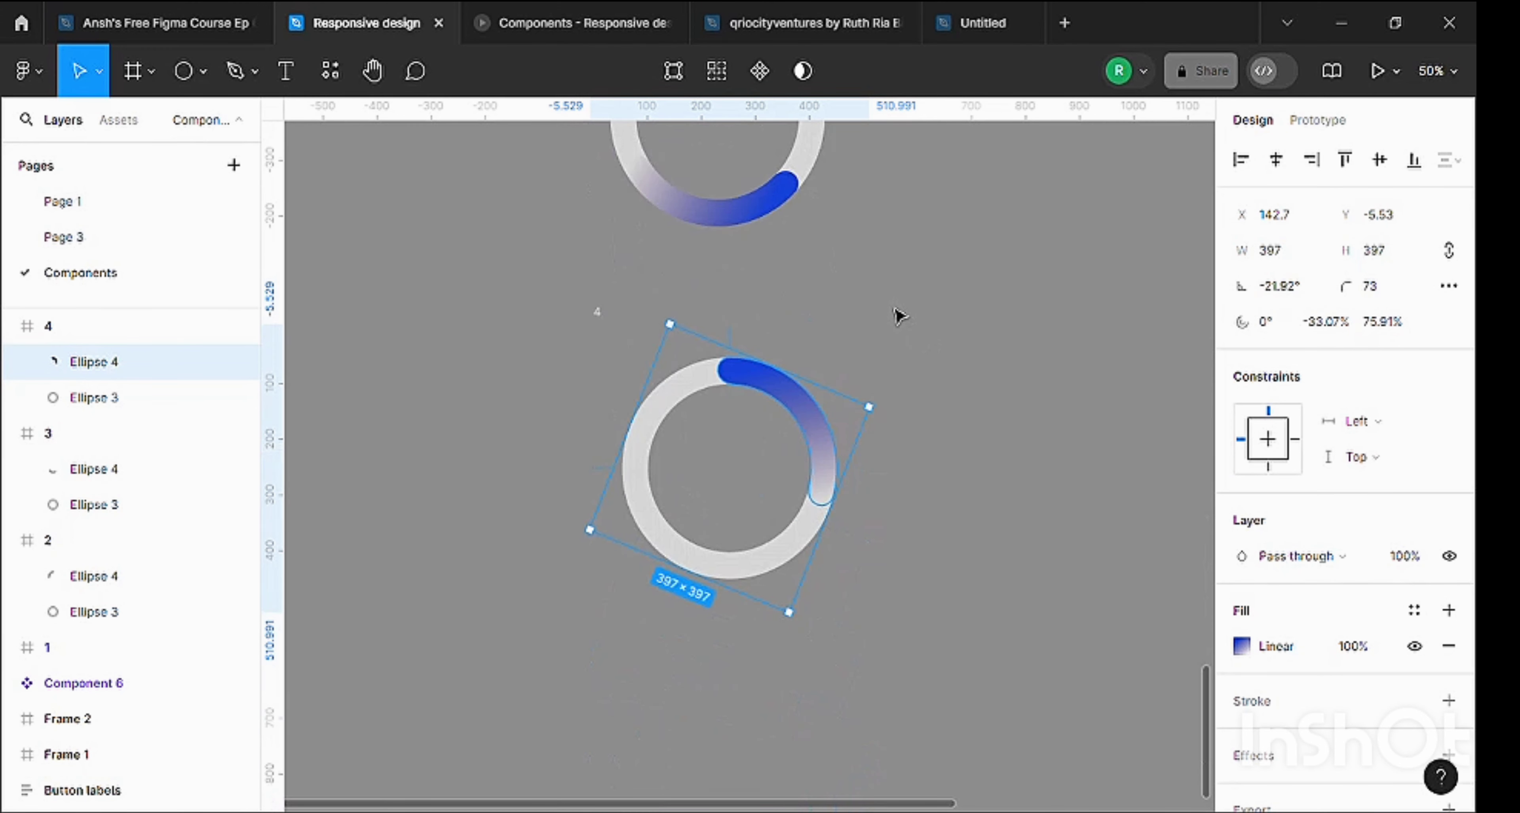
pyautogui.scroll(-2, 862, 404)
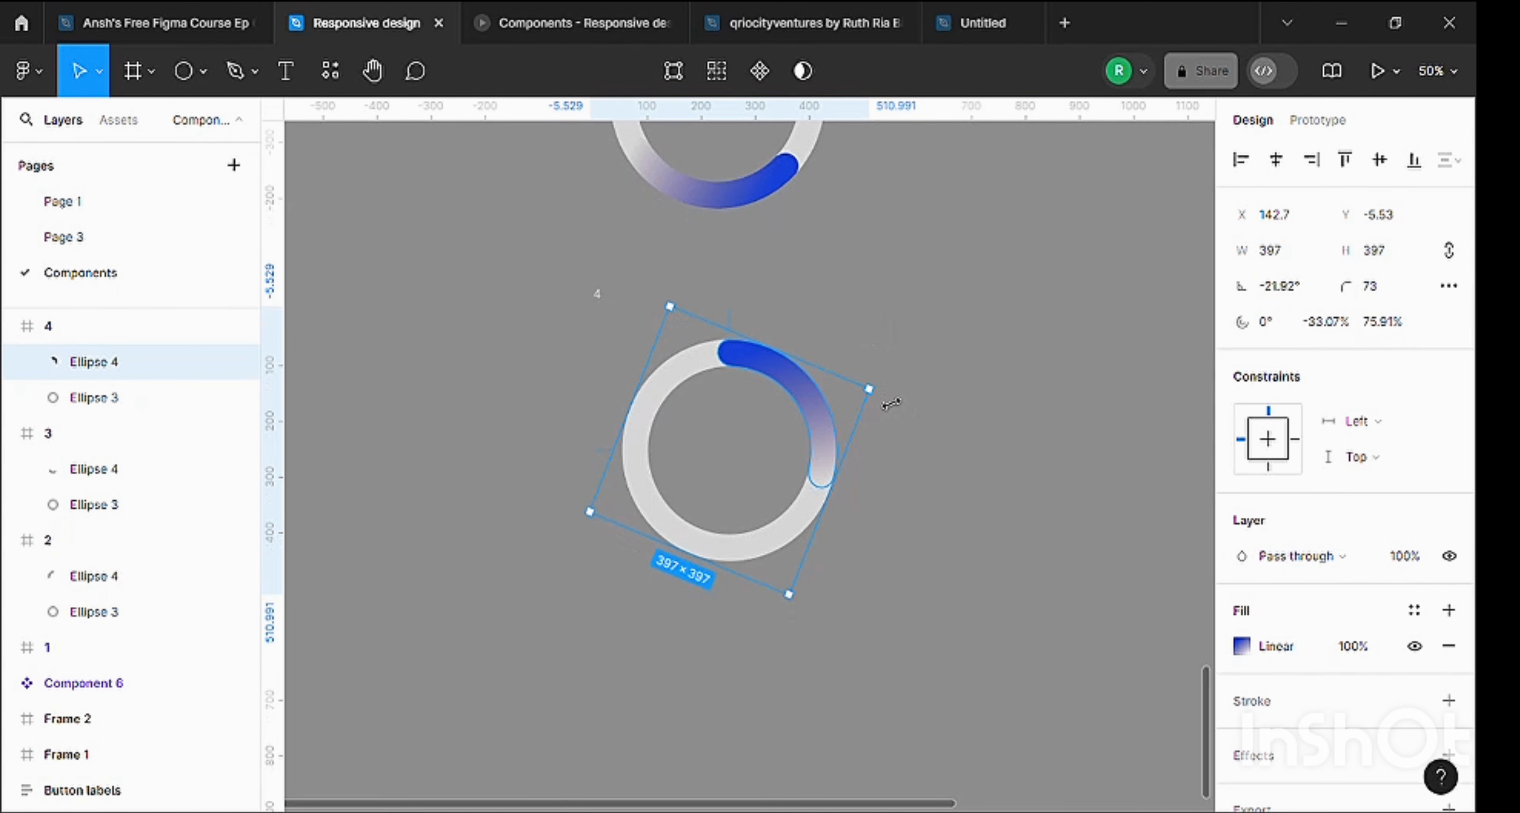
pyautogui.moveTo(905, 417); pyautogui.dragTo(900, 512)
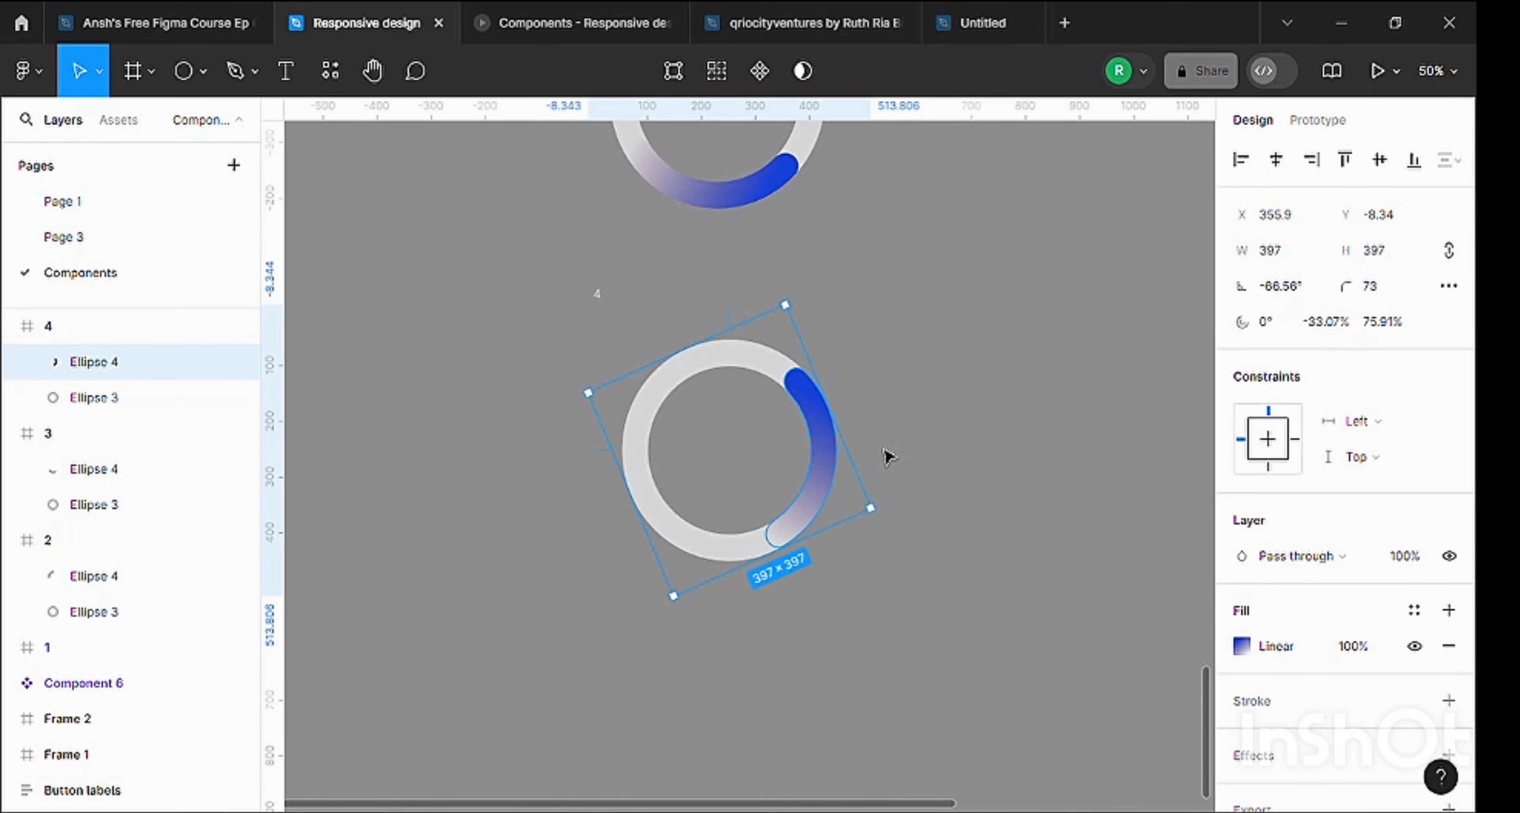
# Compare the arc positions across the four frames and rotate frame 3's blue arc to about 166.5°, with its solid end at the ring's bottom.
pyautogui.scroll(8, 888, 456)
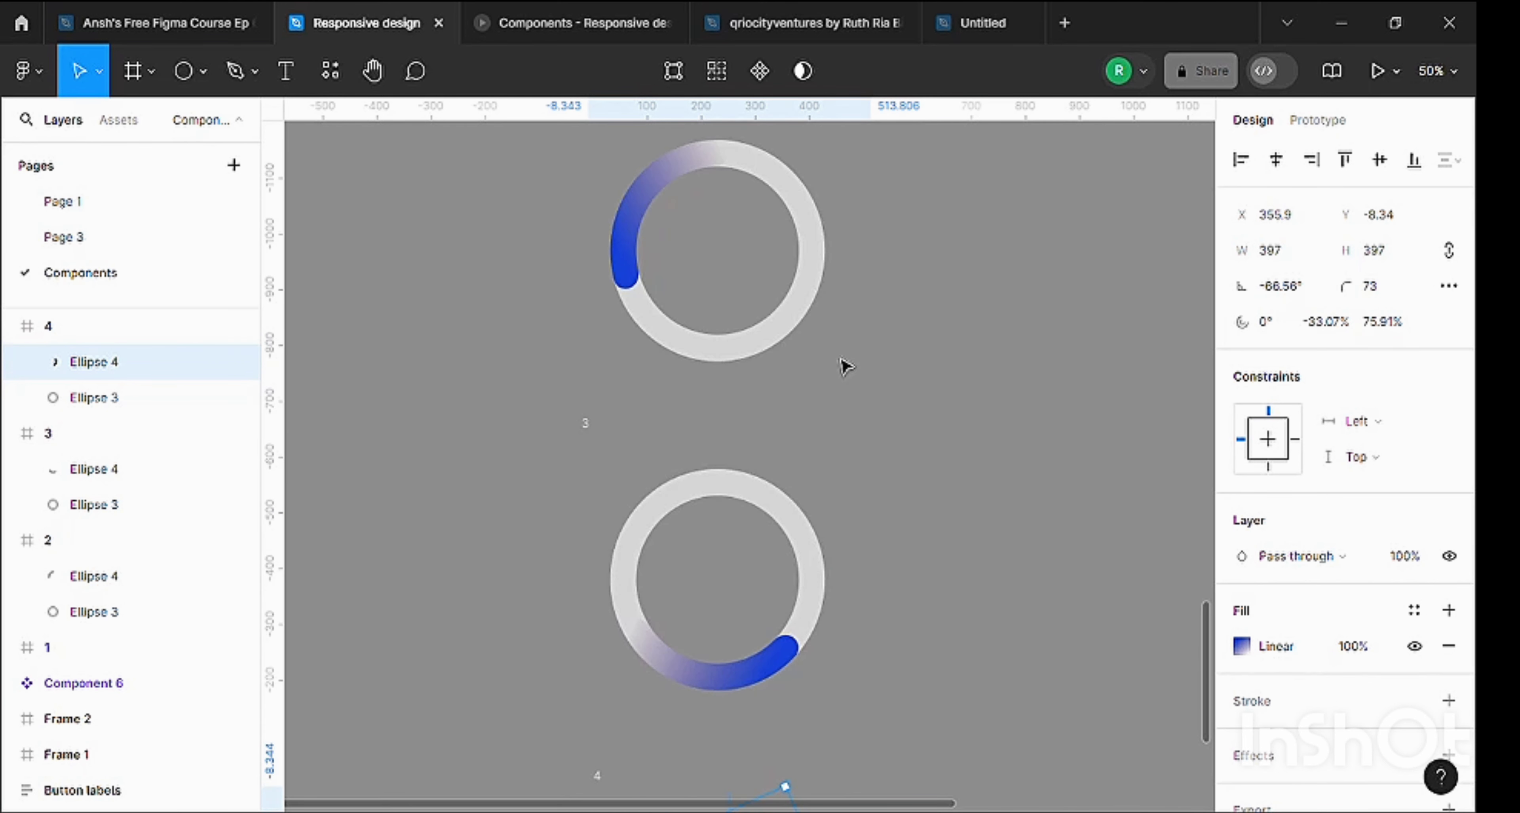
pyautogui.scroll(9, 846, 365)
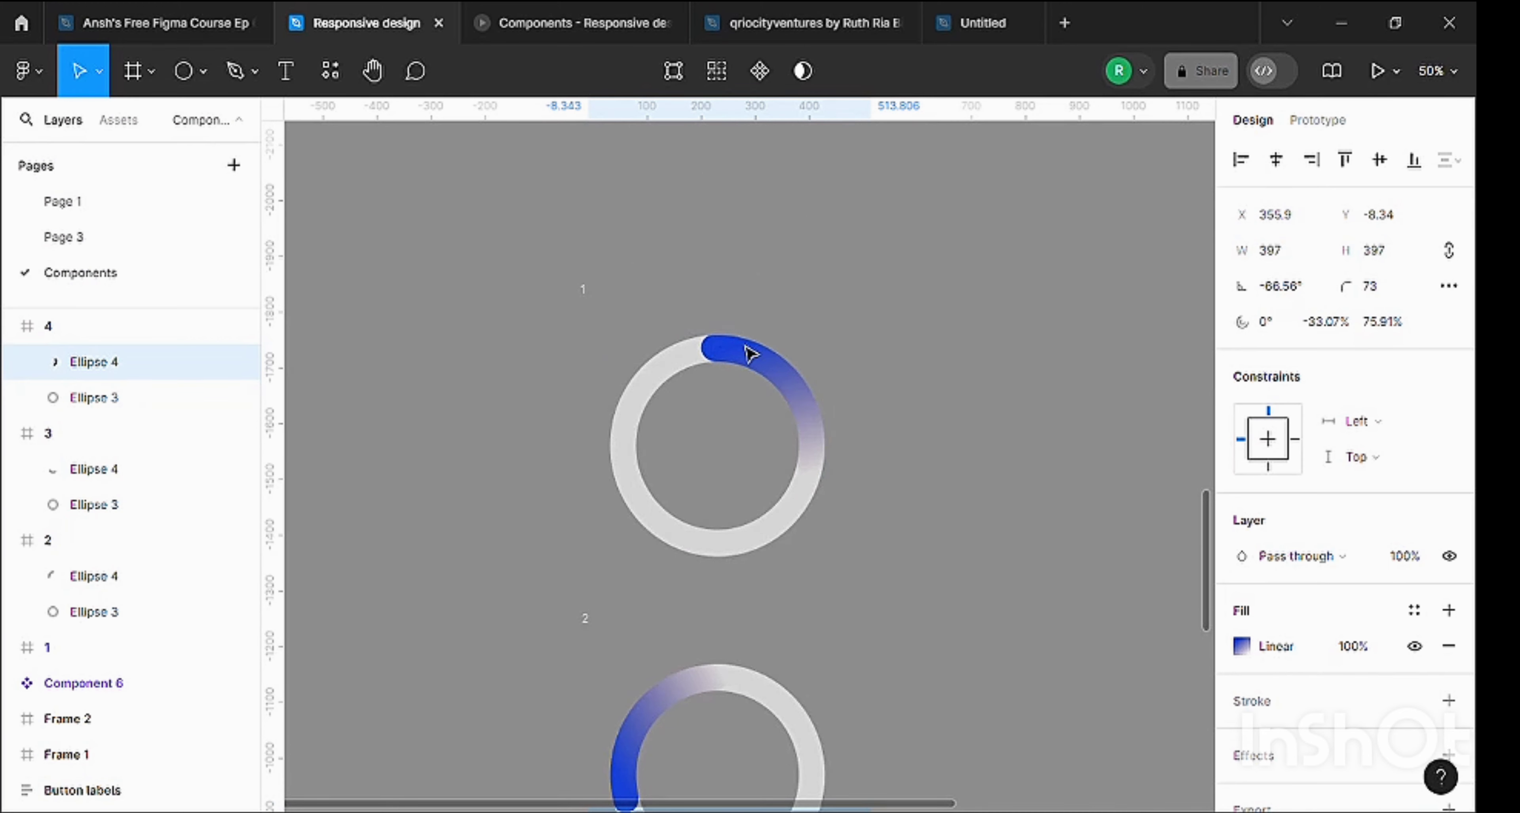
pyautogui.scroll(-3, 818, 413)
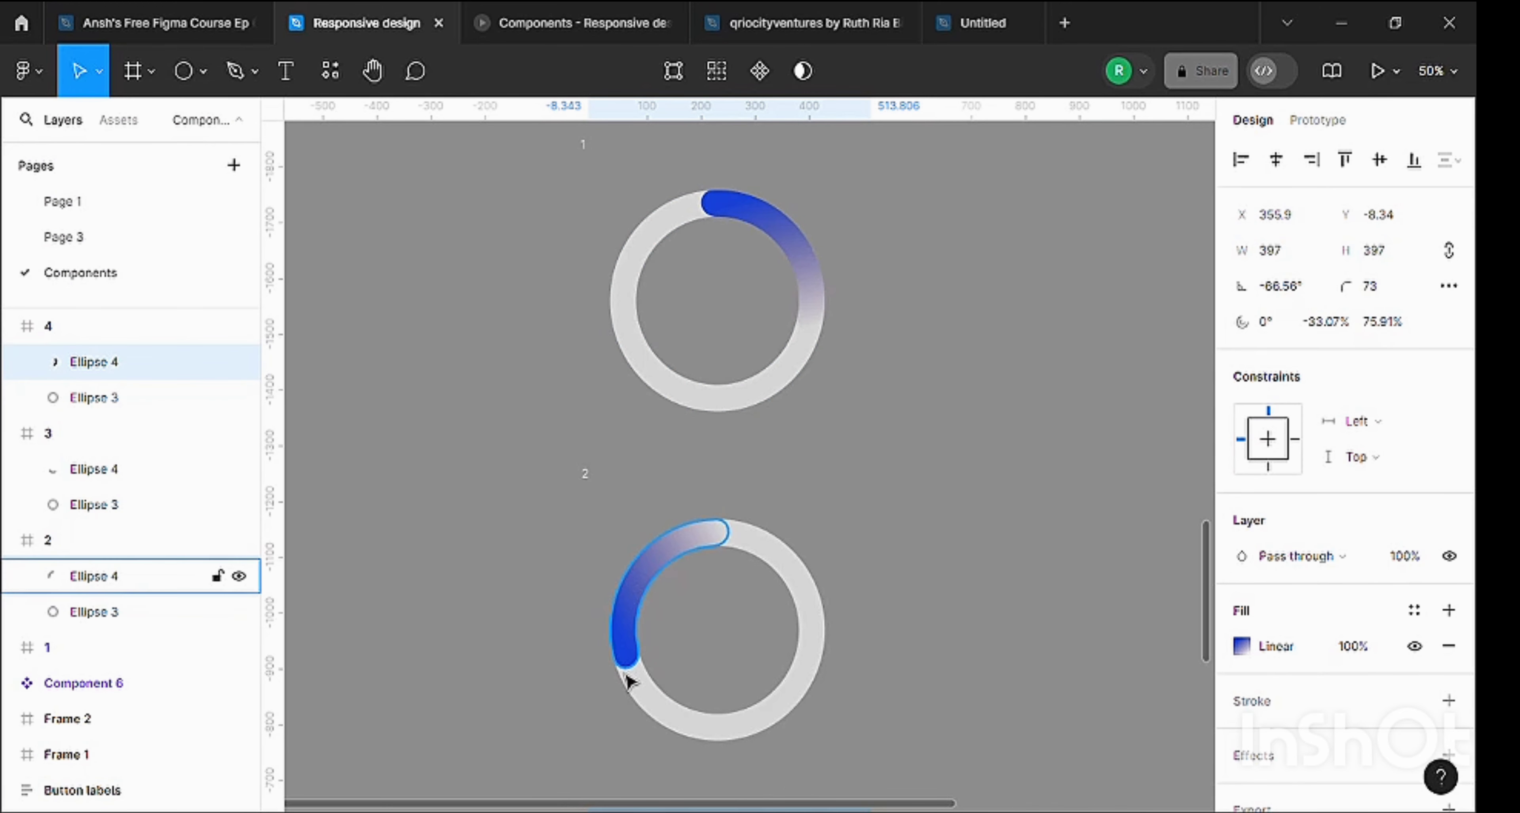
pyautogui.scroll(-3, 625, 591)
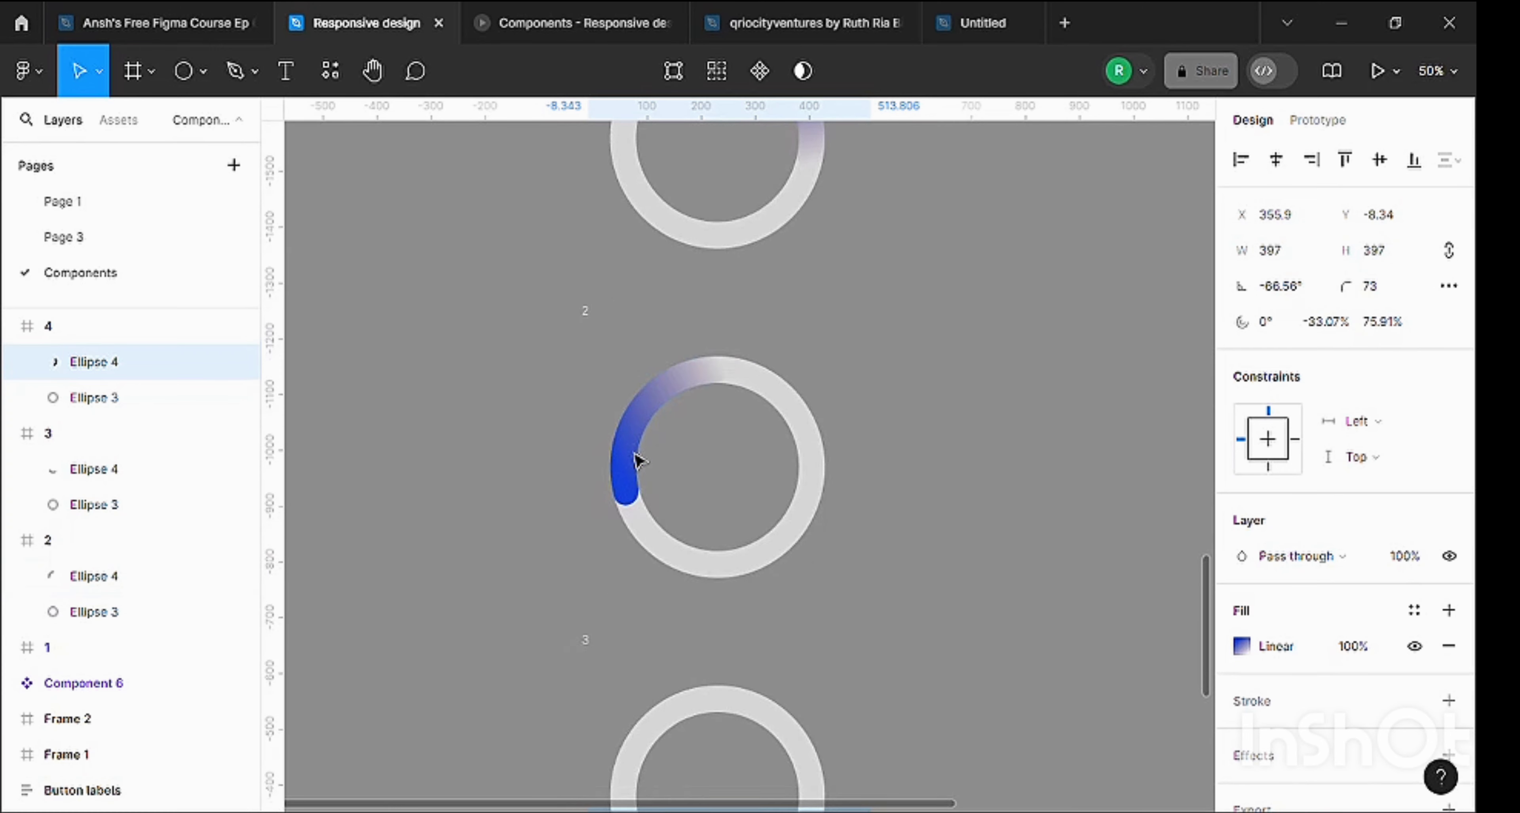
pyautogui.scroll(-4, 639, 460)
pyautogui.scroll(-1, 650, 631)
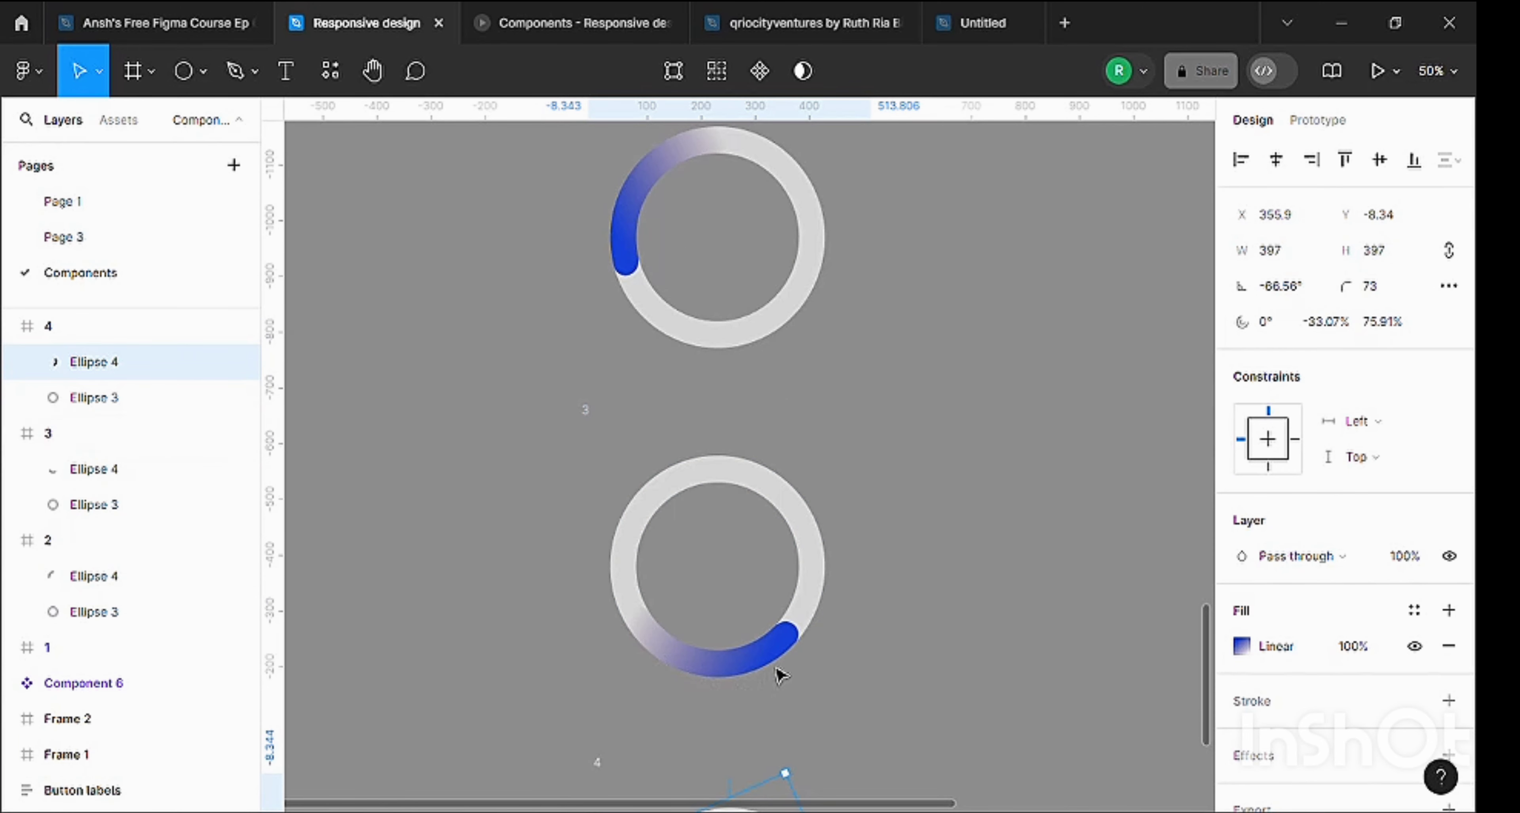
pyautogui.click(794, 646)
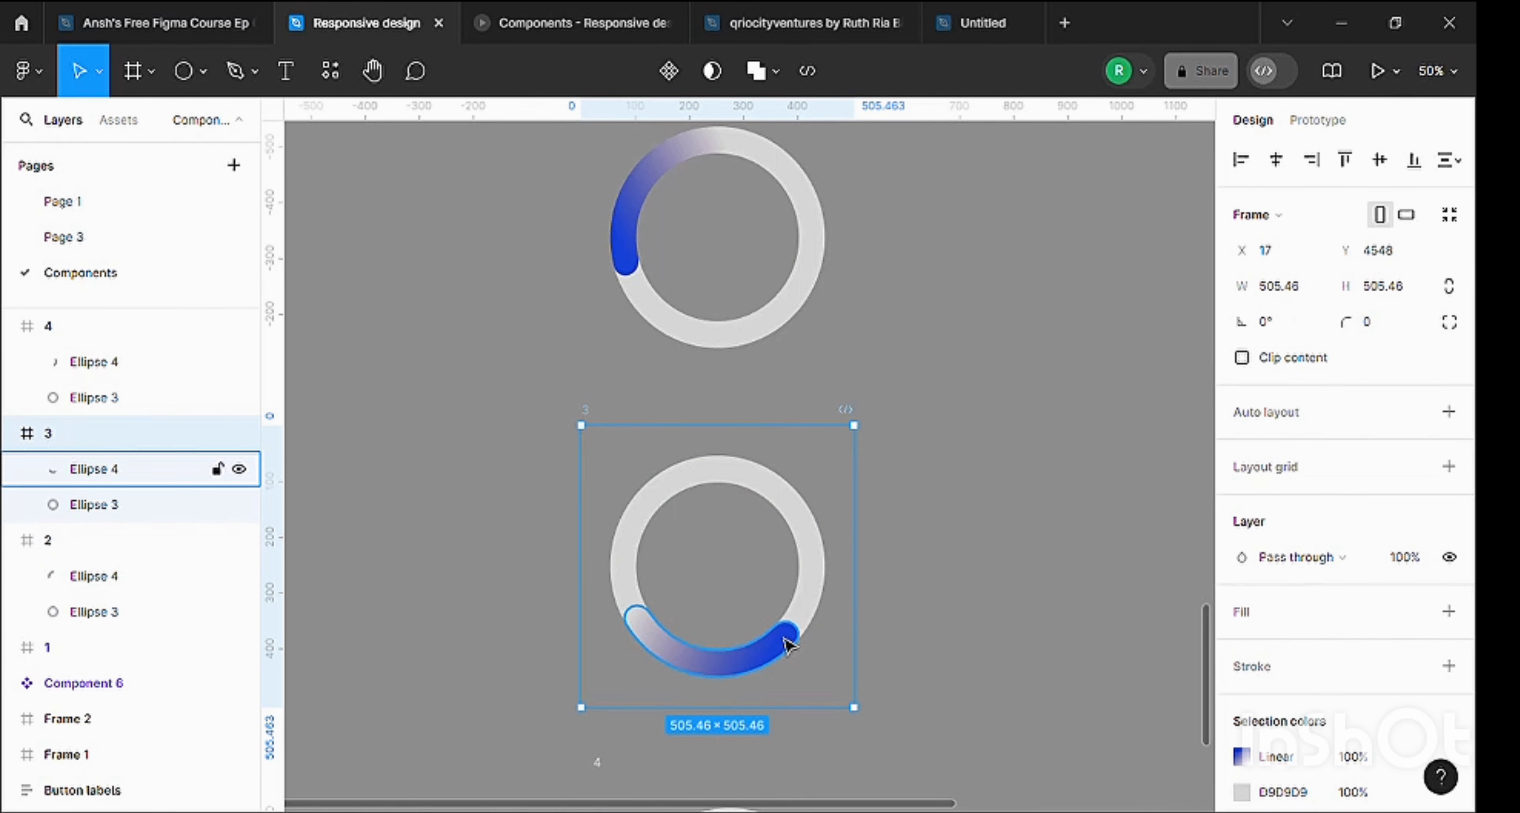
pyautogui.click(787, 640)
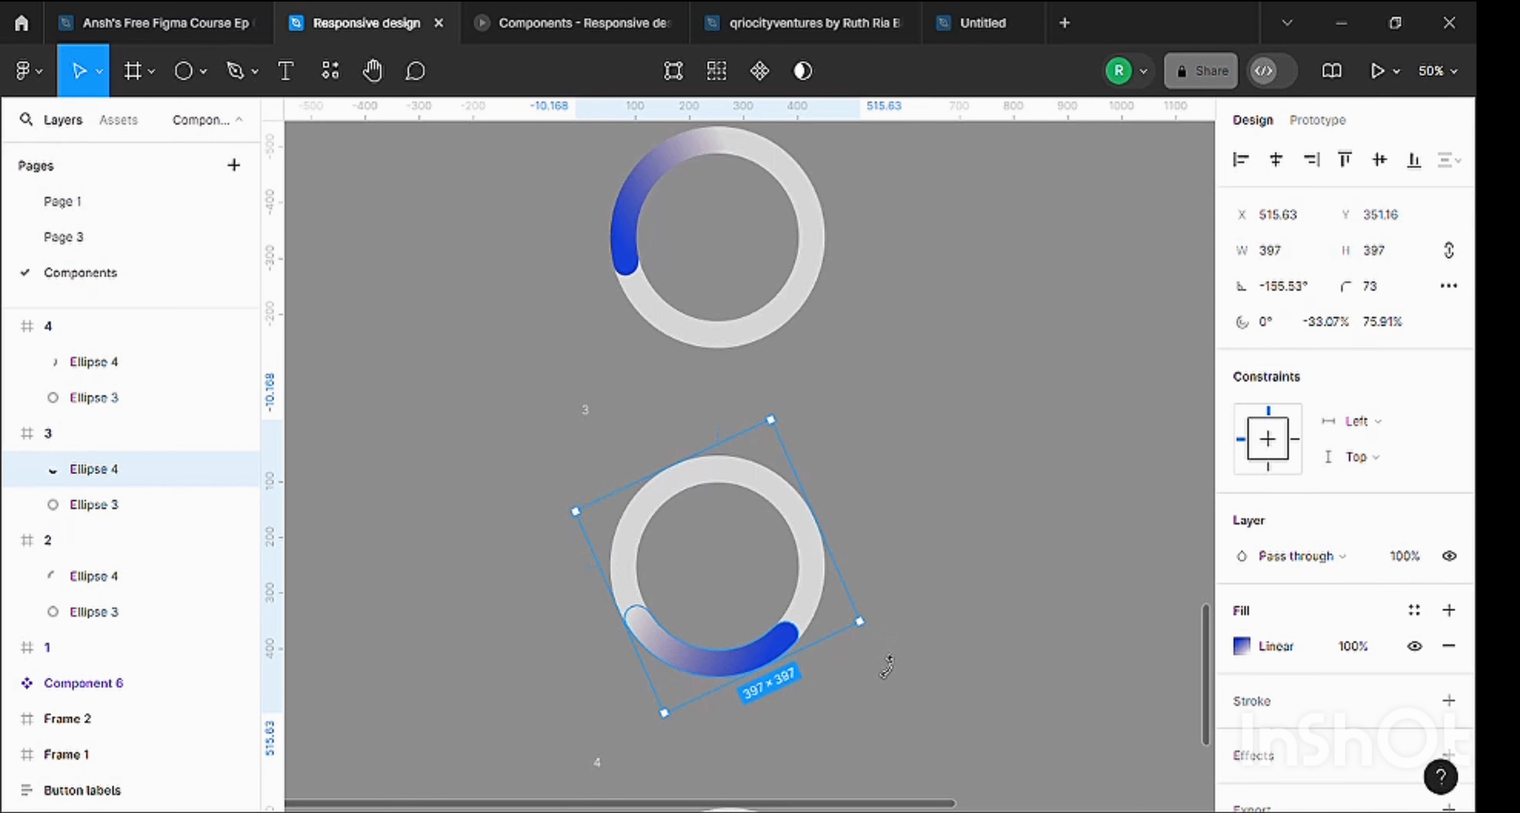
pyautogui.moveTo(887, 665); pyautogui.dragTo(841, 787)
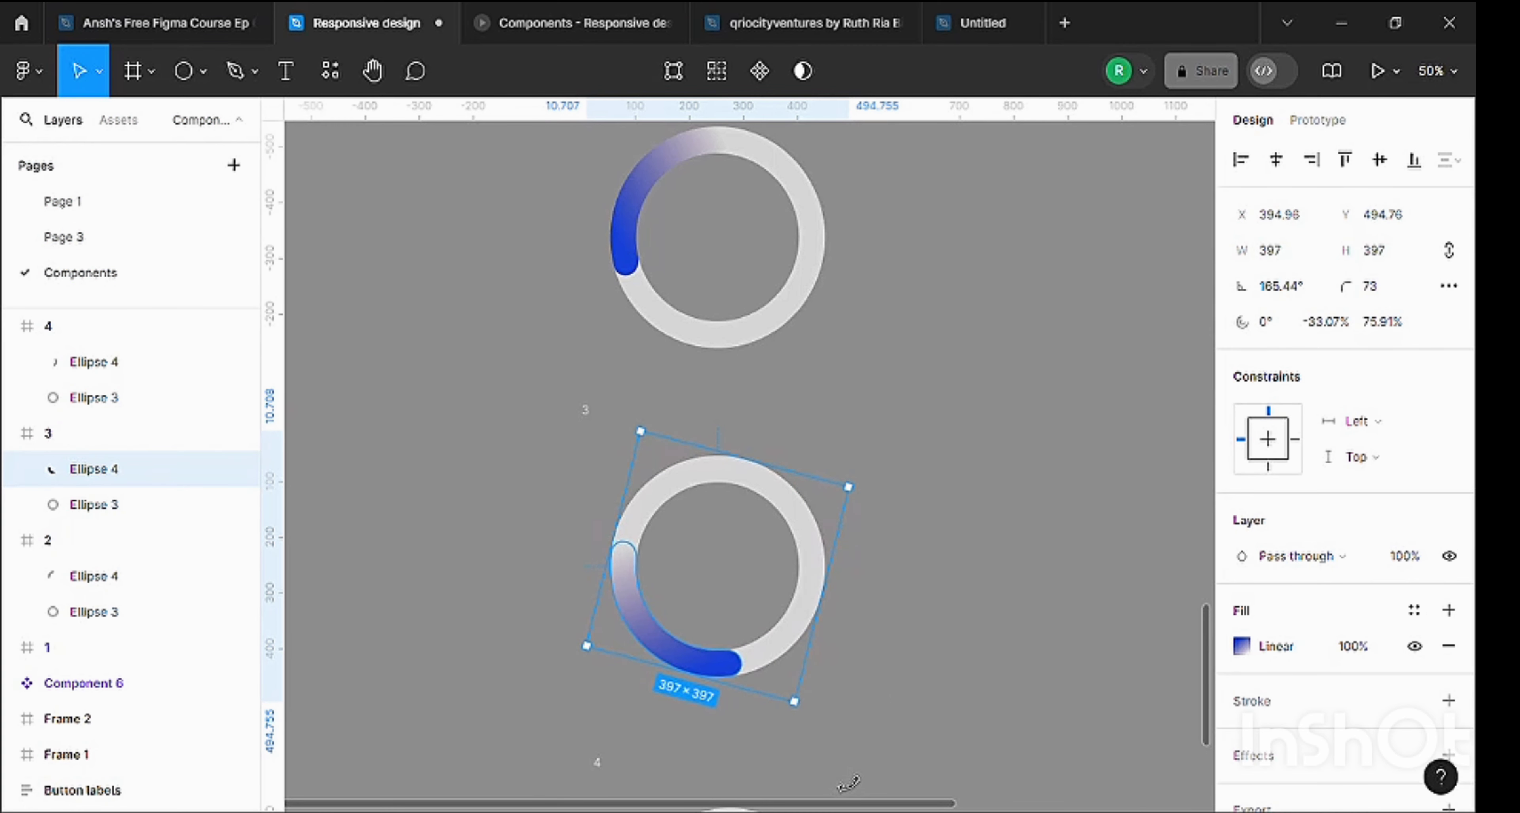
pyautogui.scroll(-5, 794, 552)
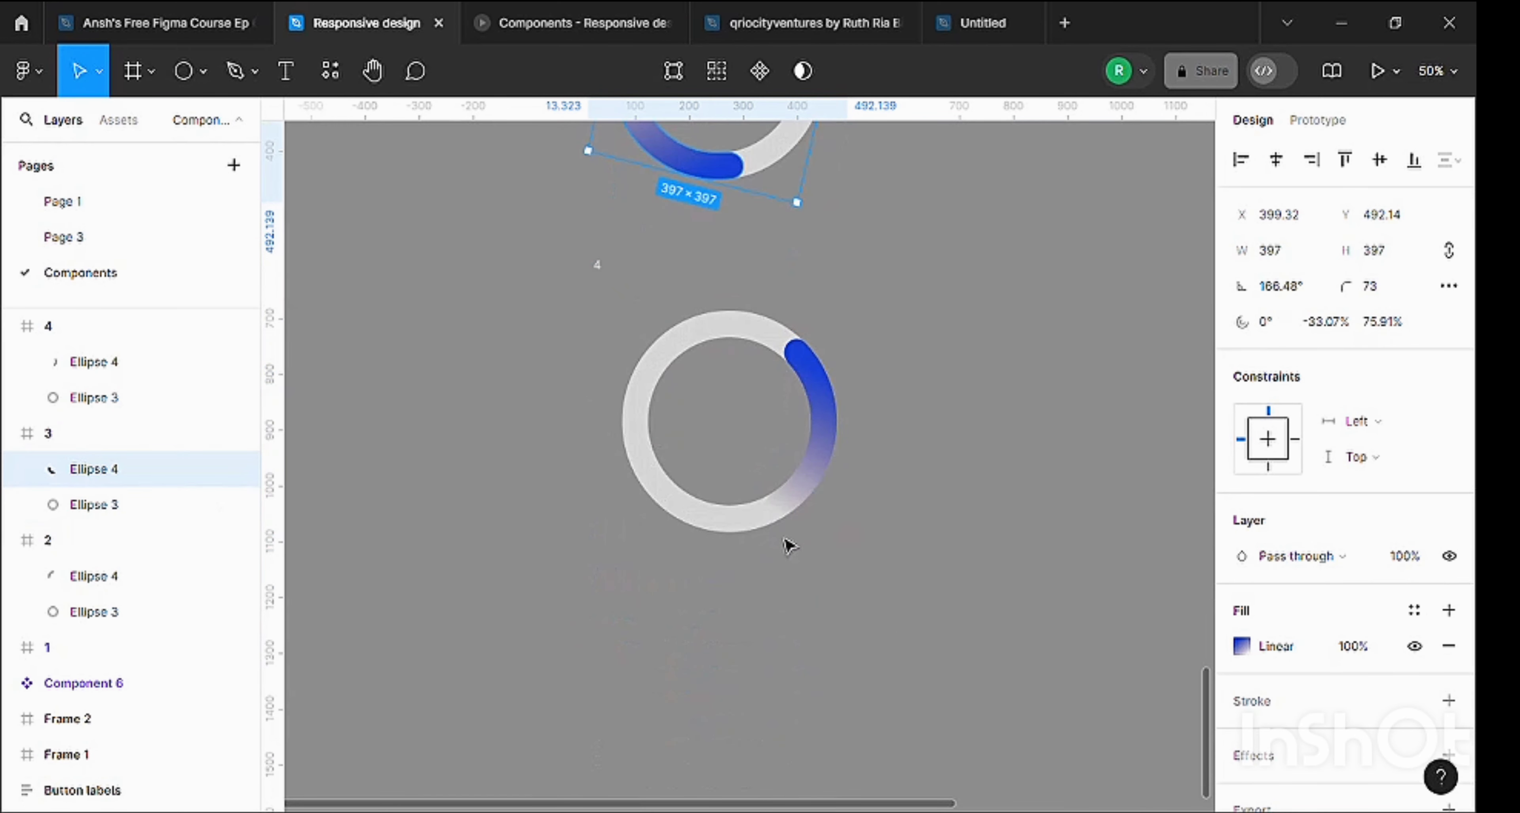
pyautogui.scroll(2, 885, 410)
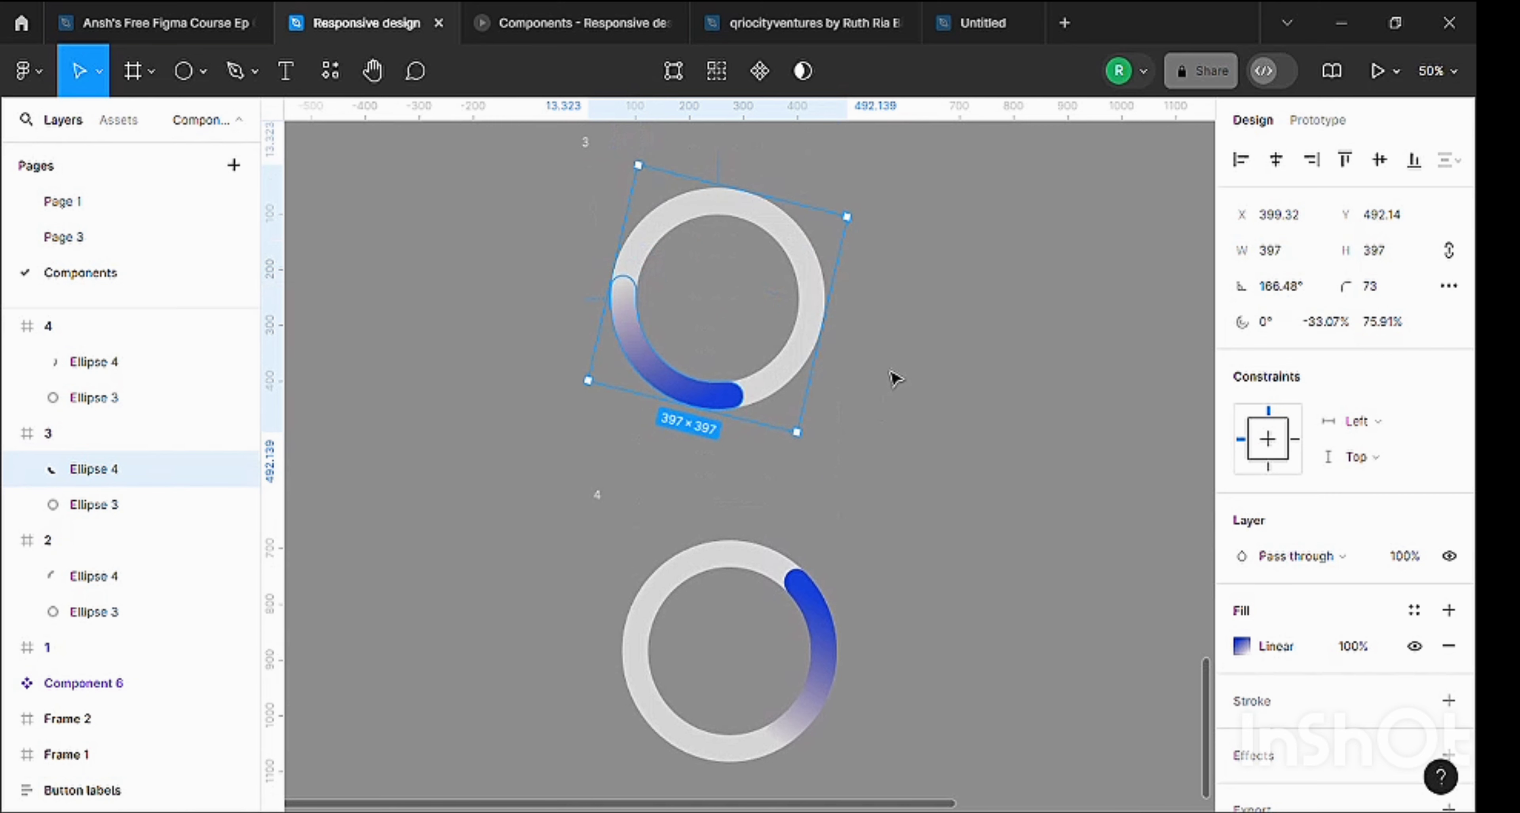
pyautogui.click(870, 394)
# Combine the four spinner frames 1, 2, 3 and 4 into a single component set.
pyautogui.press('-')
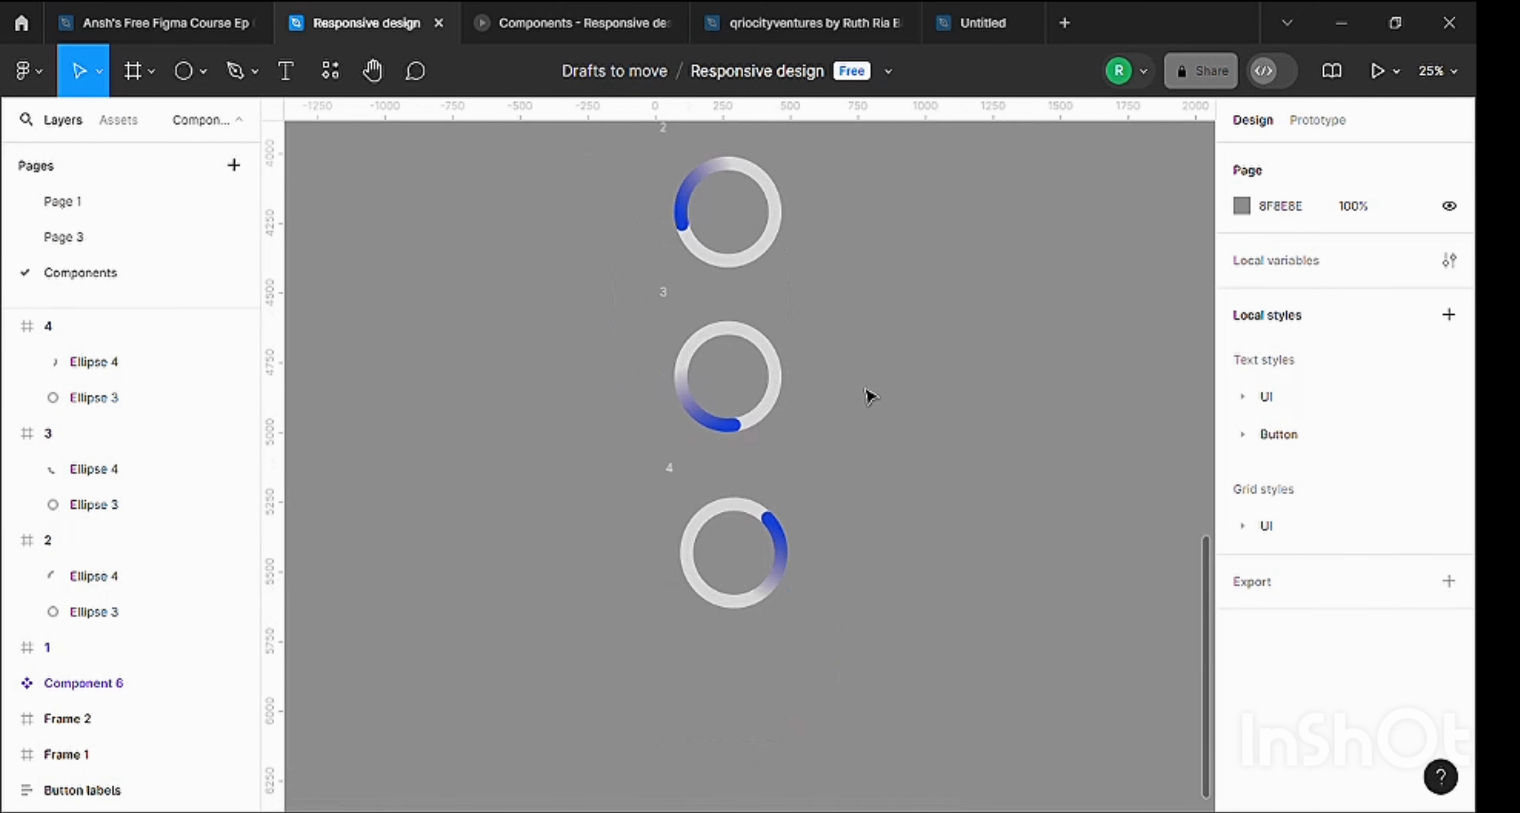
pyautogui.scroll(3, 870, 397)
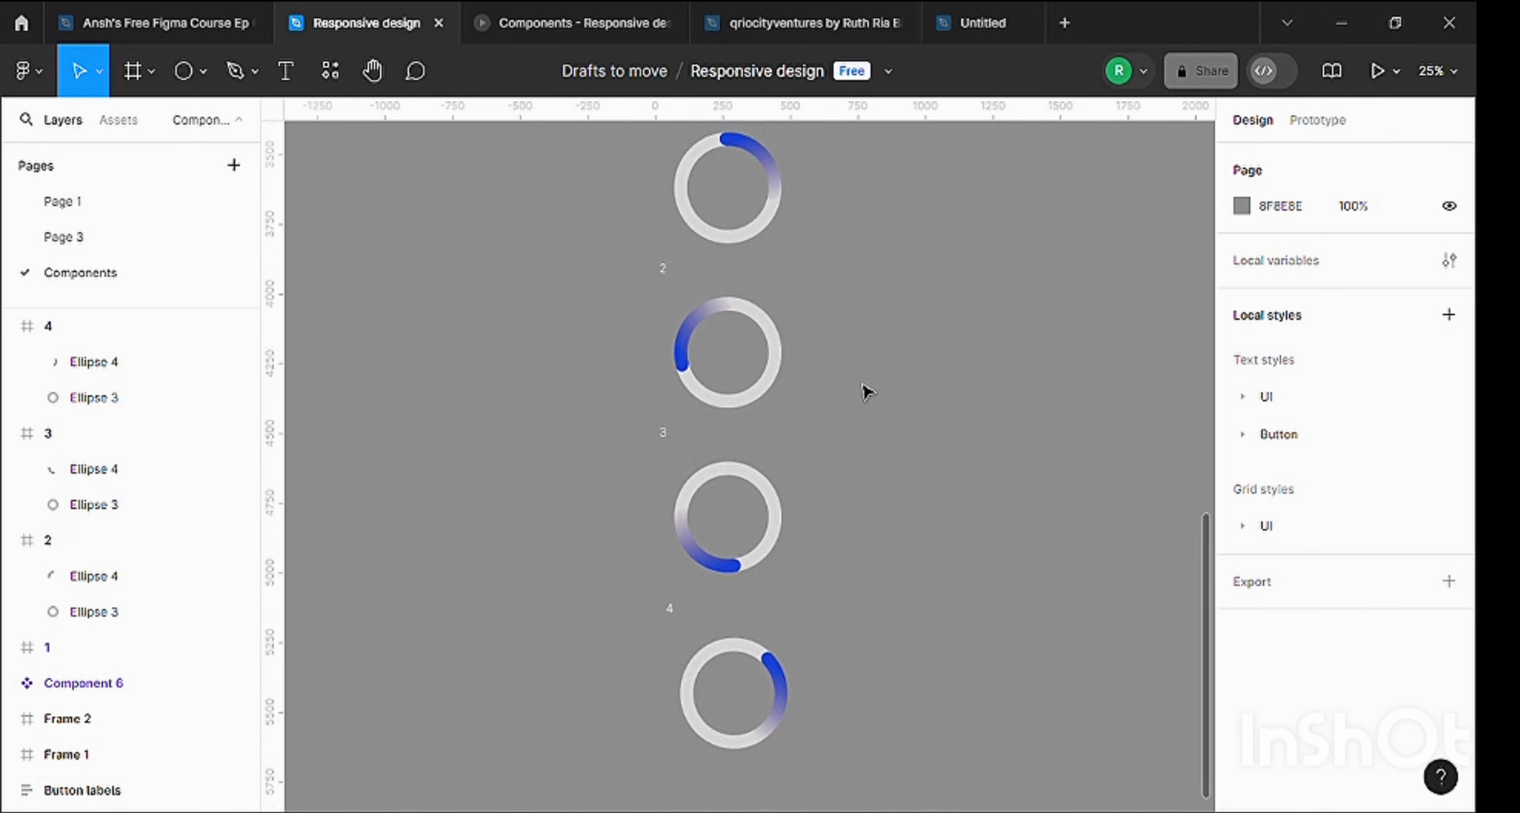
pyautogui.scroll(1, 777, 587)
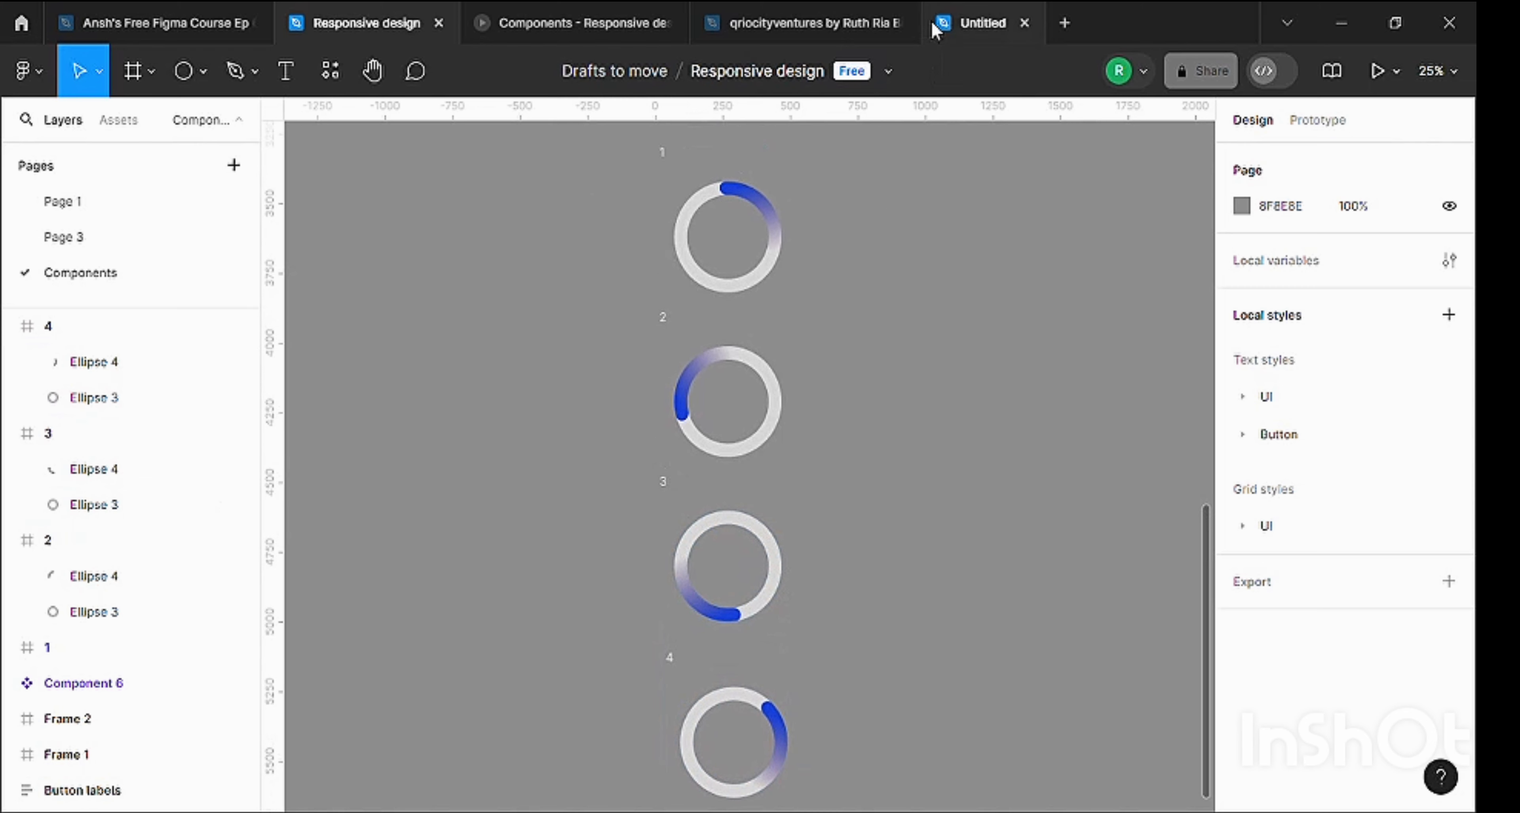
pyautogui.click(666, 155)
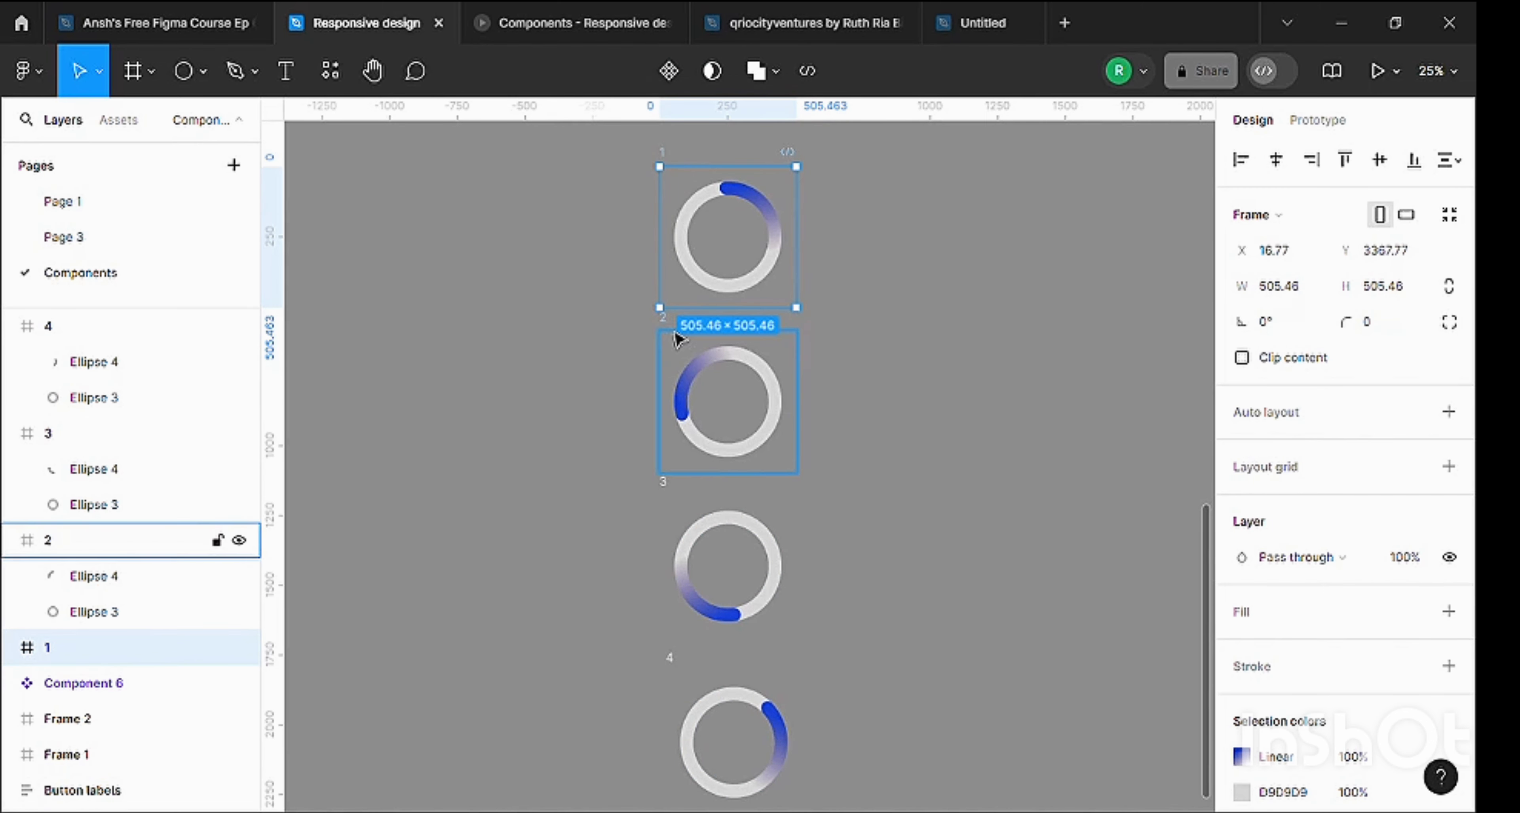
pyautogui.keyDown('shift'); pyautogui.click(679, 342); pyautogui.keyUp('shift')
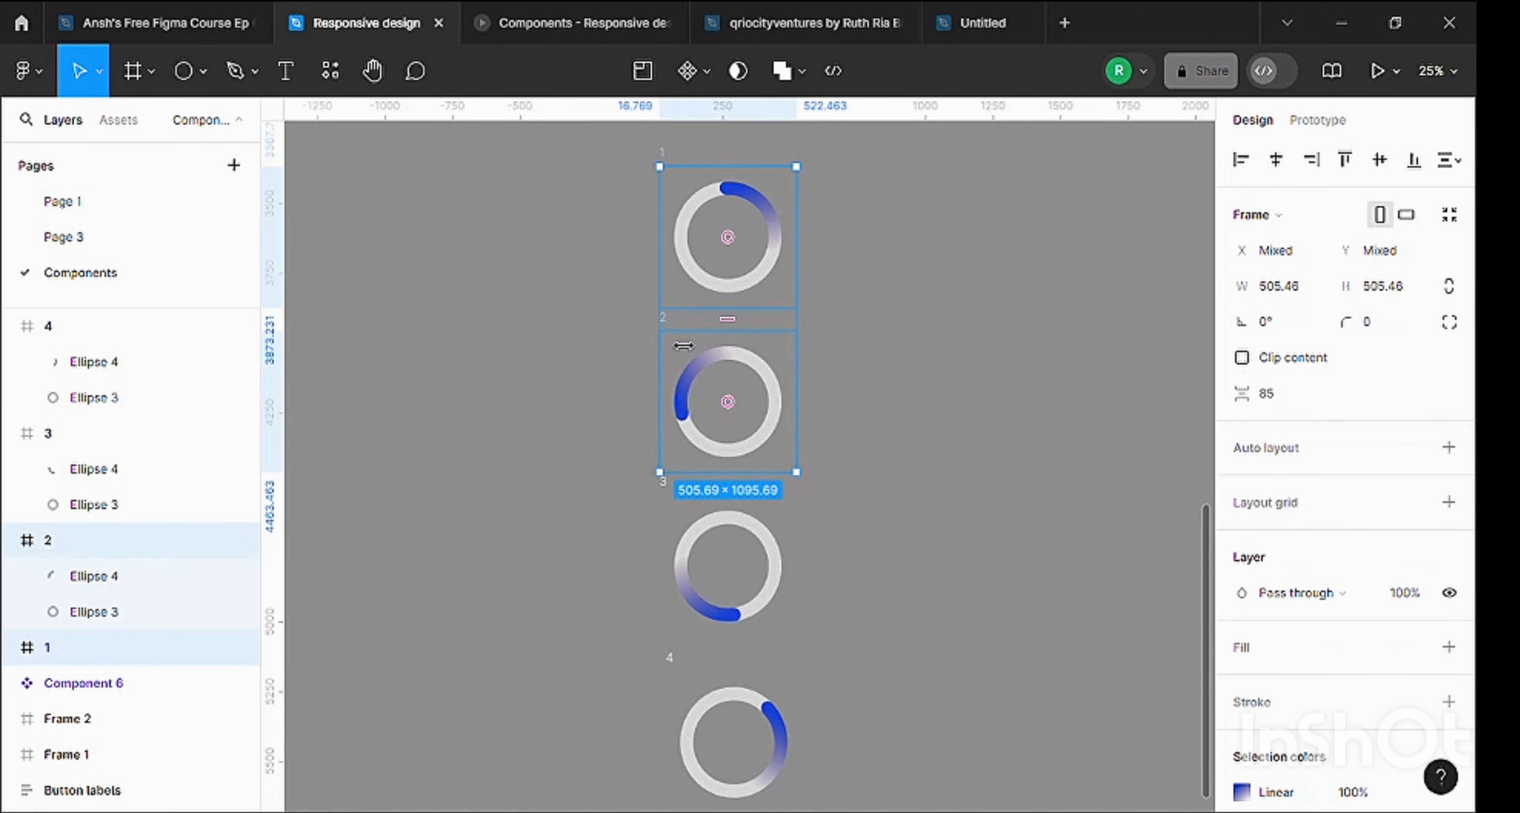
pyautogui.keyDown('shift'); pyautogui.click(680, 507); pyautogui.keyUp('shift')
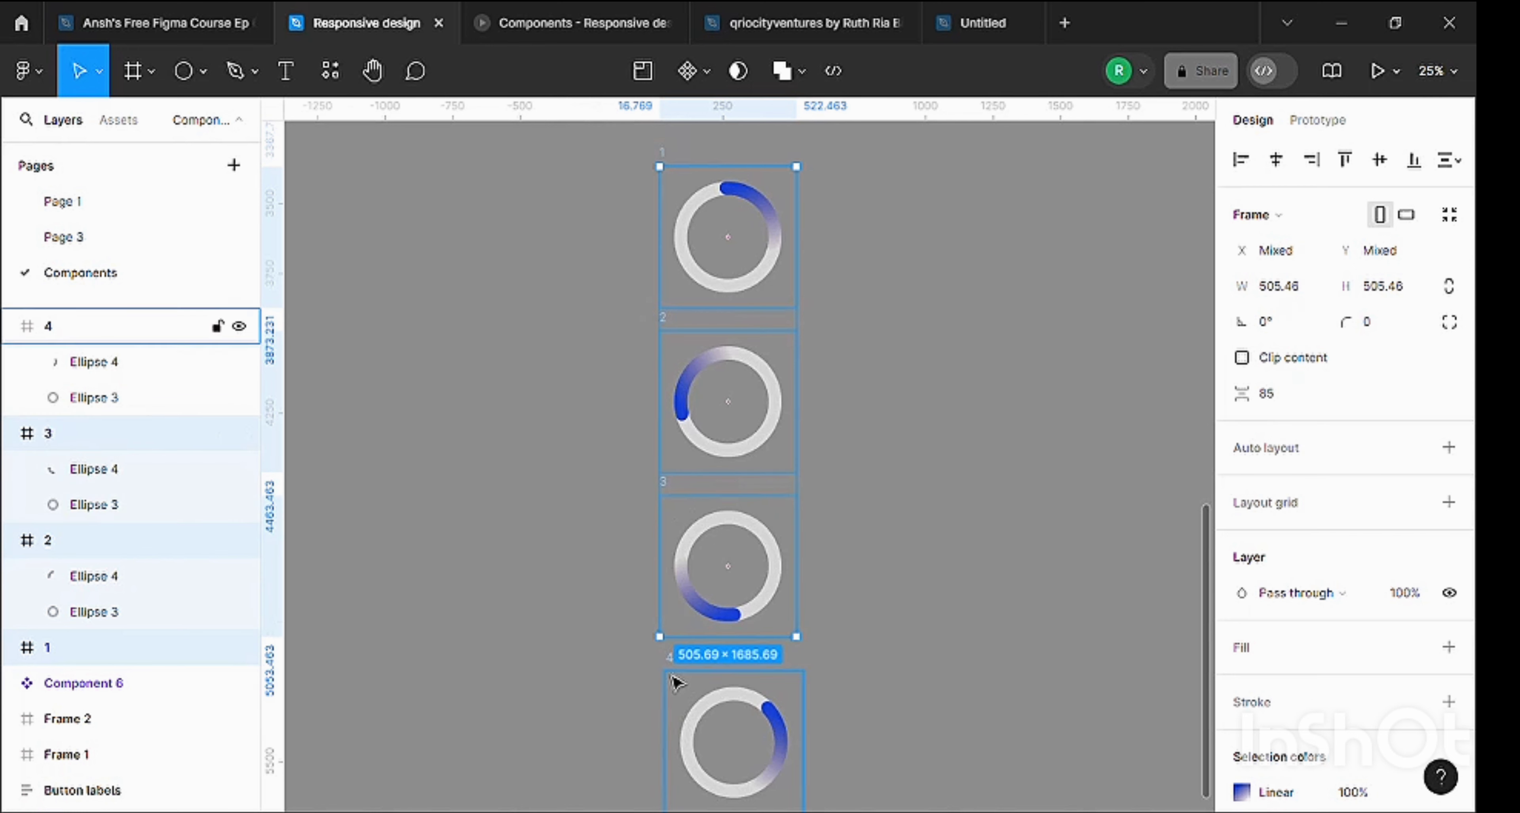
pyautogui.keyDown('shift'); pyautogui.click(674, 679); pyautogui.keyUp('shift')
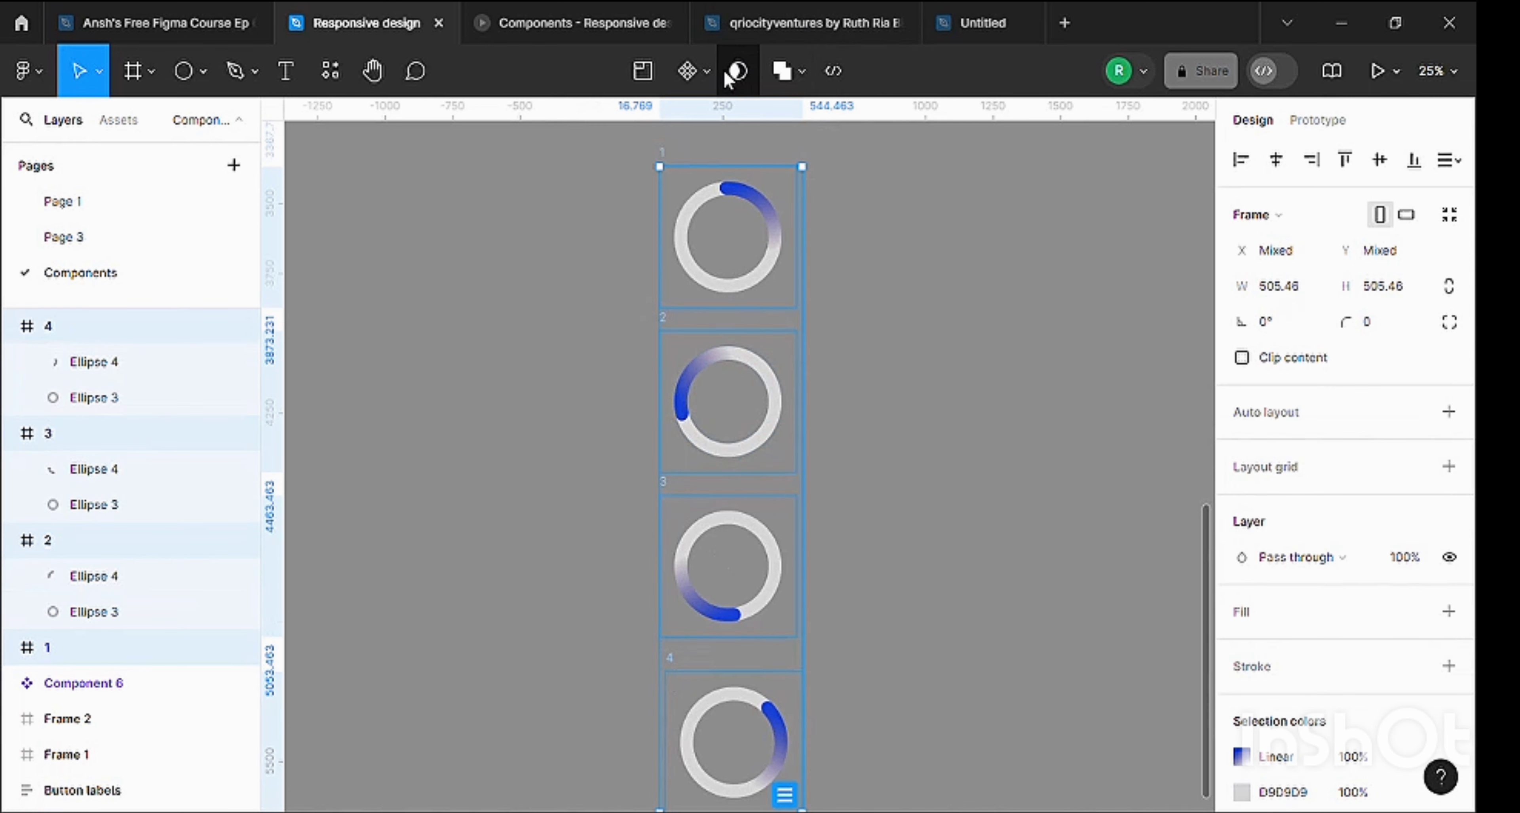
pyautogui.click(708, 73)
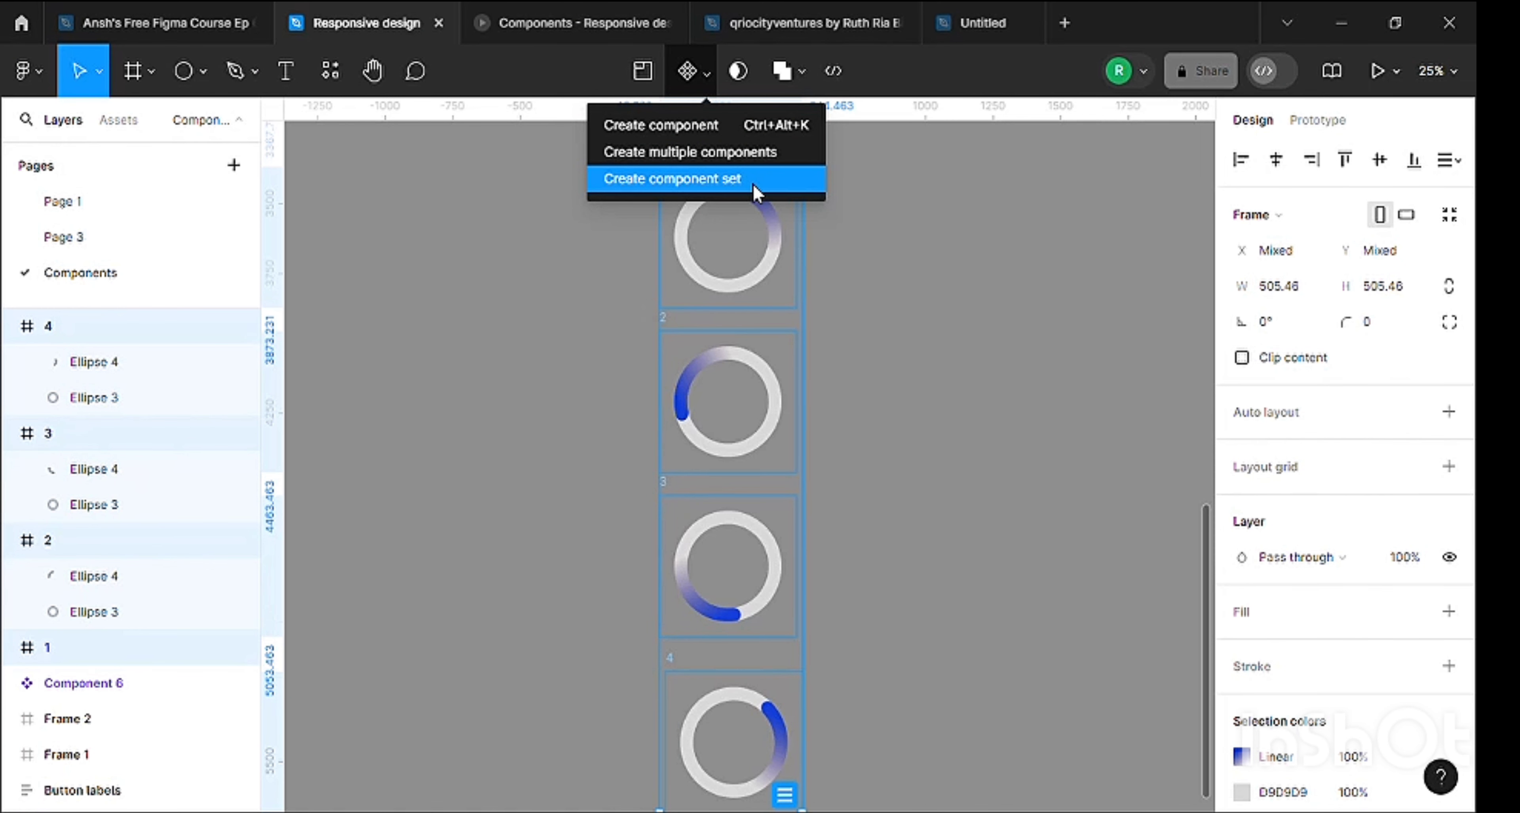
pyautogui.click(755, 184)
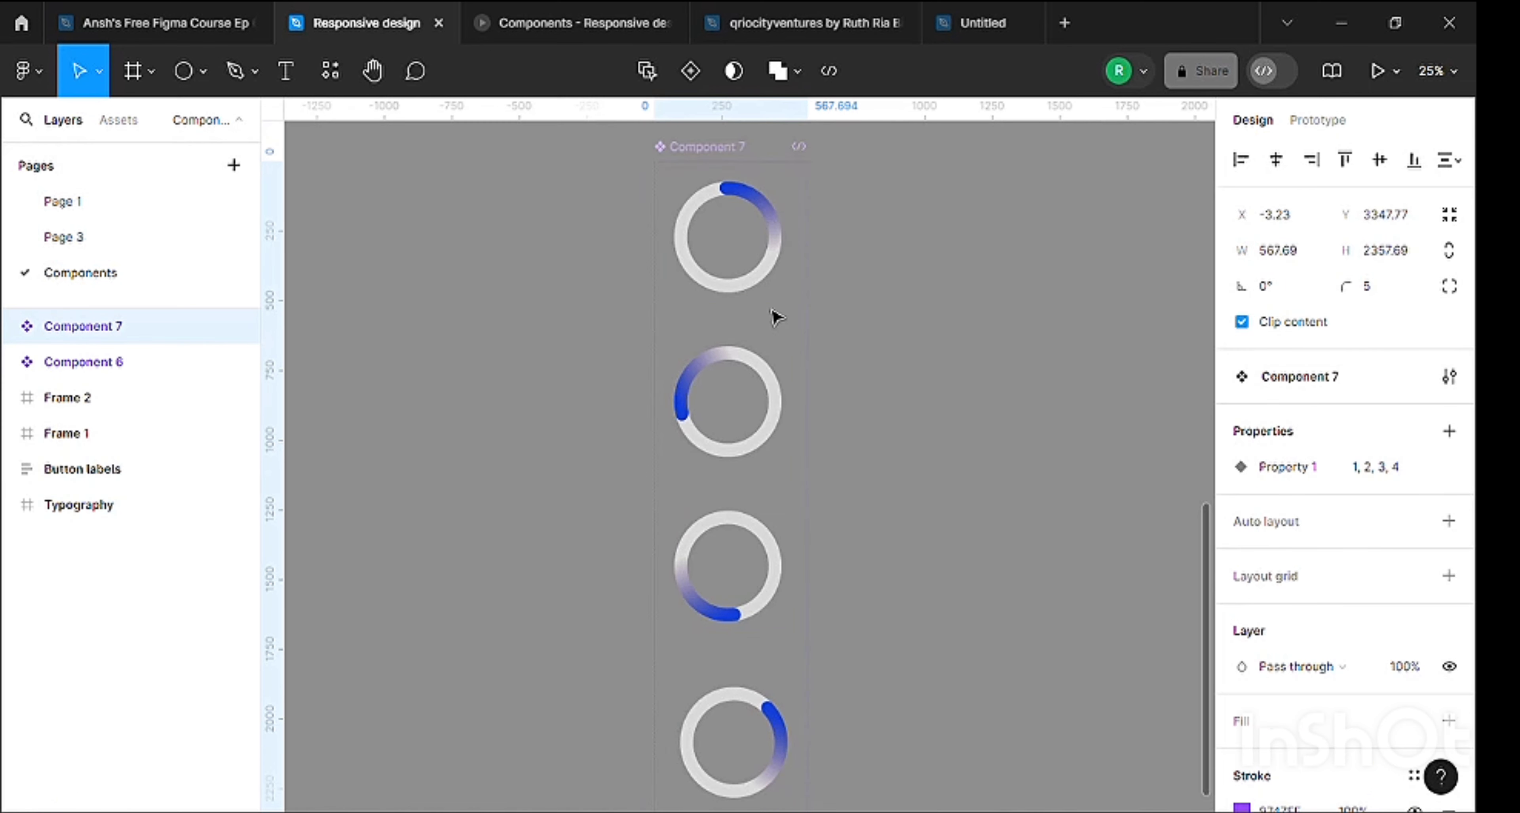
pyautogui.scroll(1, 779, 466)
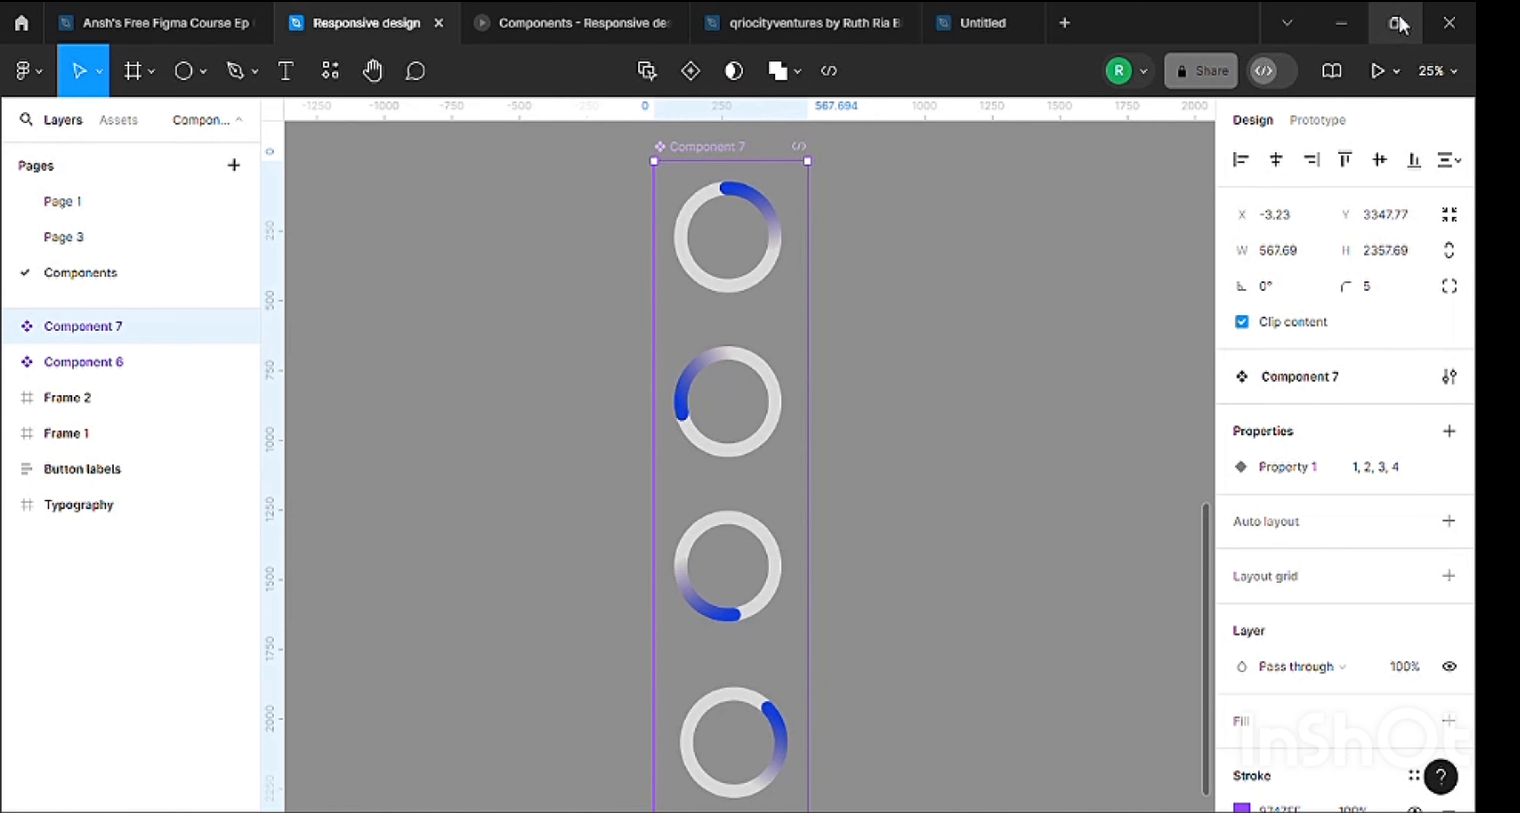
# Switch to prototyping and connect spinner variant 1 to variant 2 with a Change to interaction.
pyautogui.click(1320, 120)
pyautogui.click(614, 290)
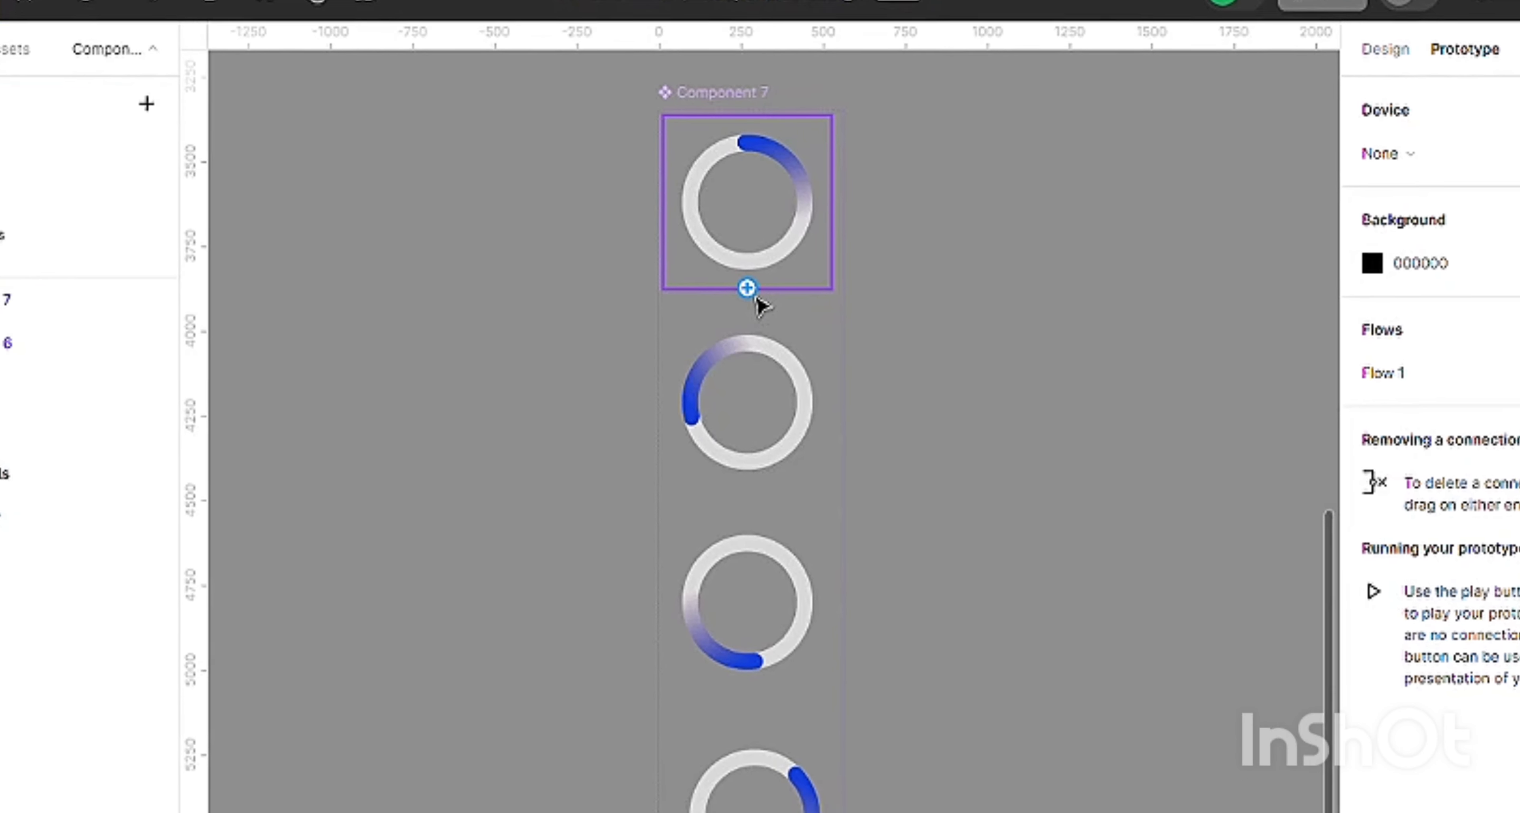
pyautogui.moveTo(750, 291); pyautogui.dragTo(760, 334)
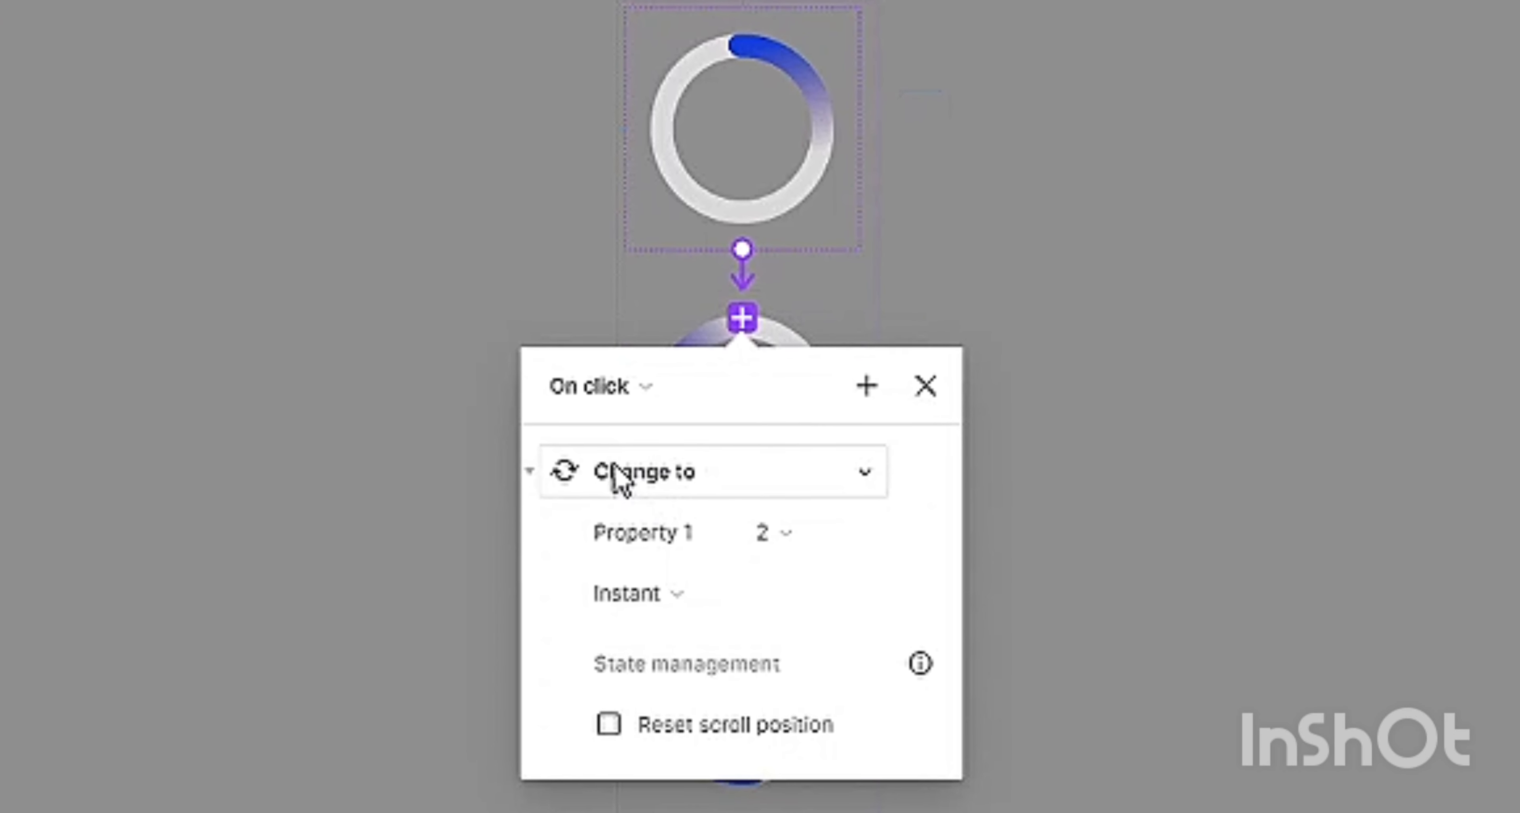
# Set the trigger of the interaction from variant 1 to variant 2 to After delay with a 1 ms delay.
pyautogui.scroll(-2, 562, 325)
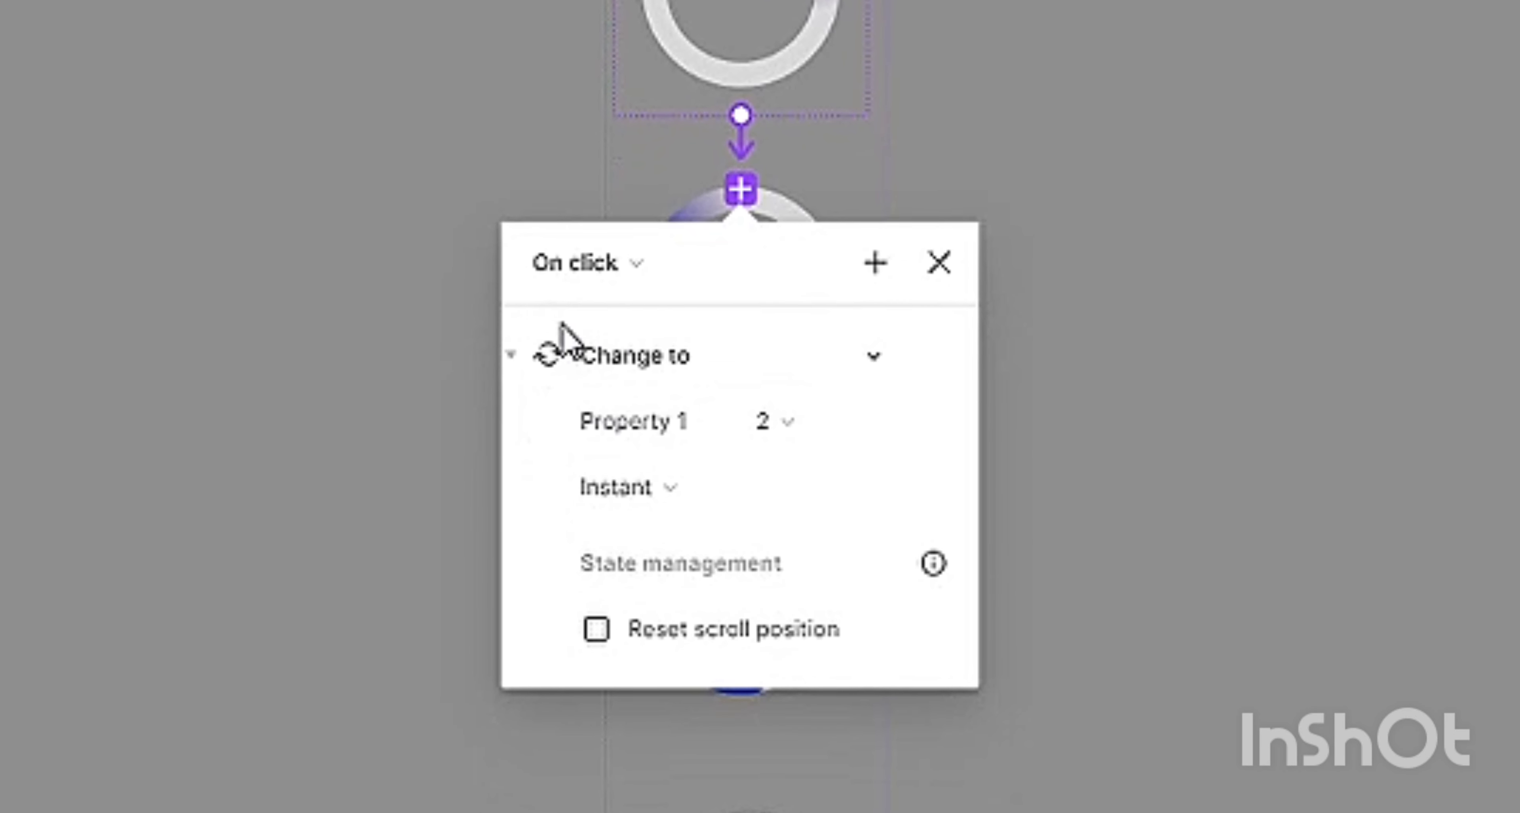
pyautogui.hotkey('ctrl', '+')
pyautogui.scroll(2, 581, 328)
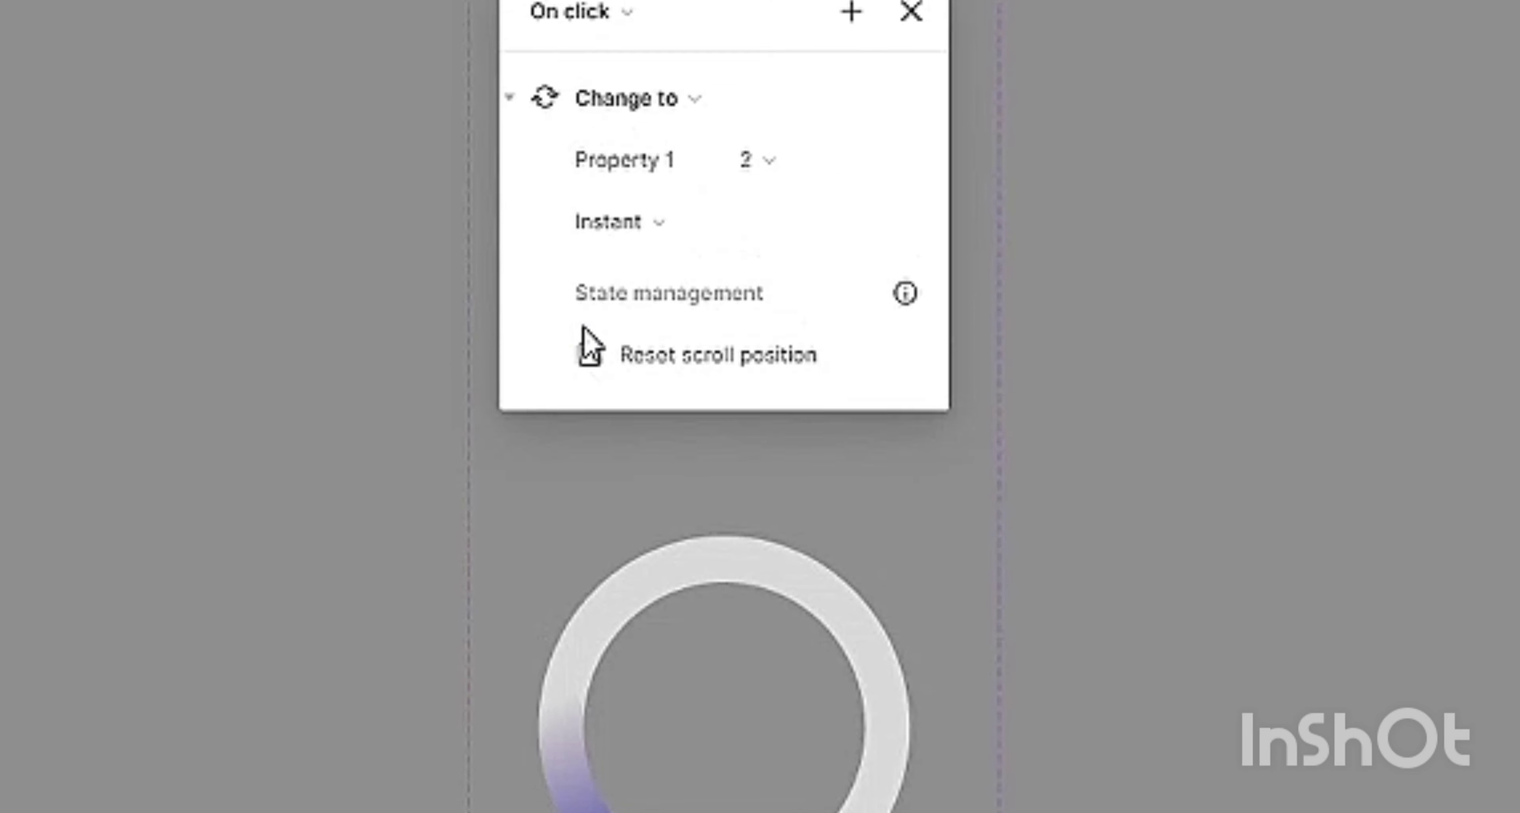
pyautogui.hotkey('ctrl', '+')
pyautogui.scroll(4, 596, 335)
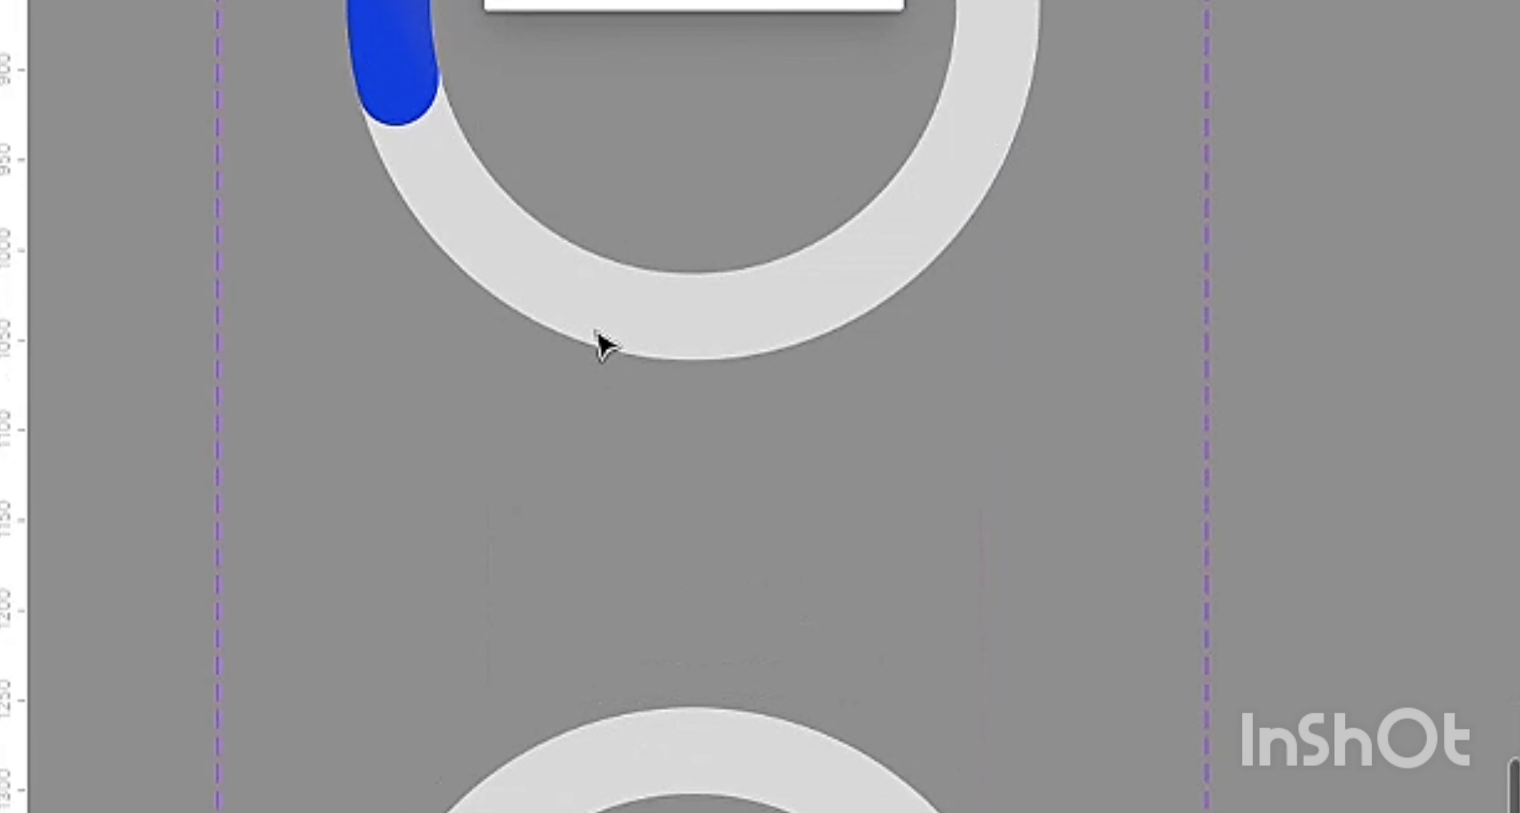
pyautogui.scroll(4, 605, 354)
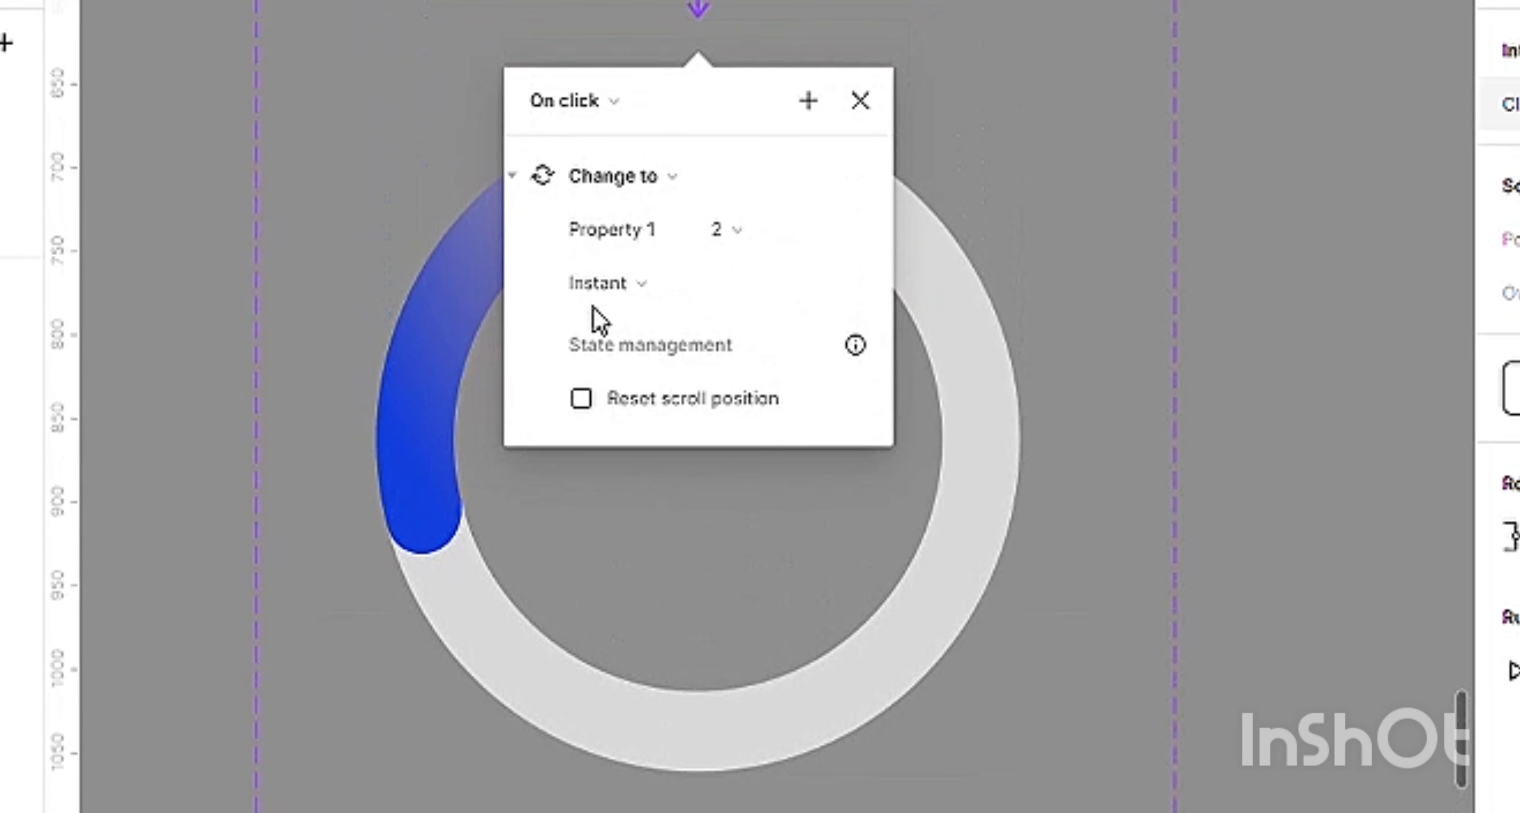
pyautogui.click(625, 118)
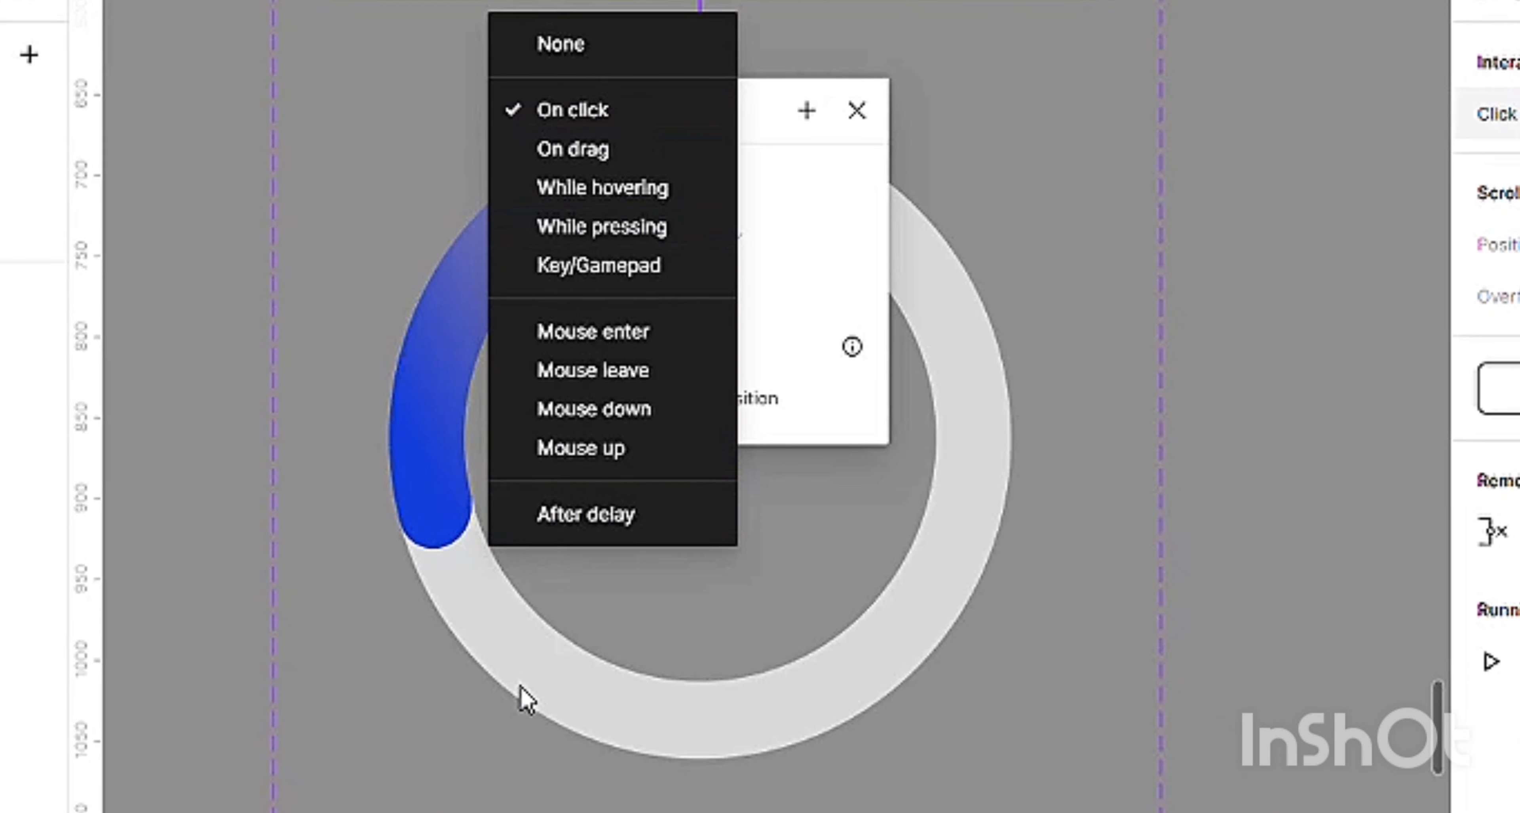
pyautogui.click(549, 530)
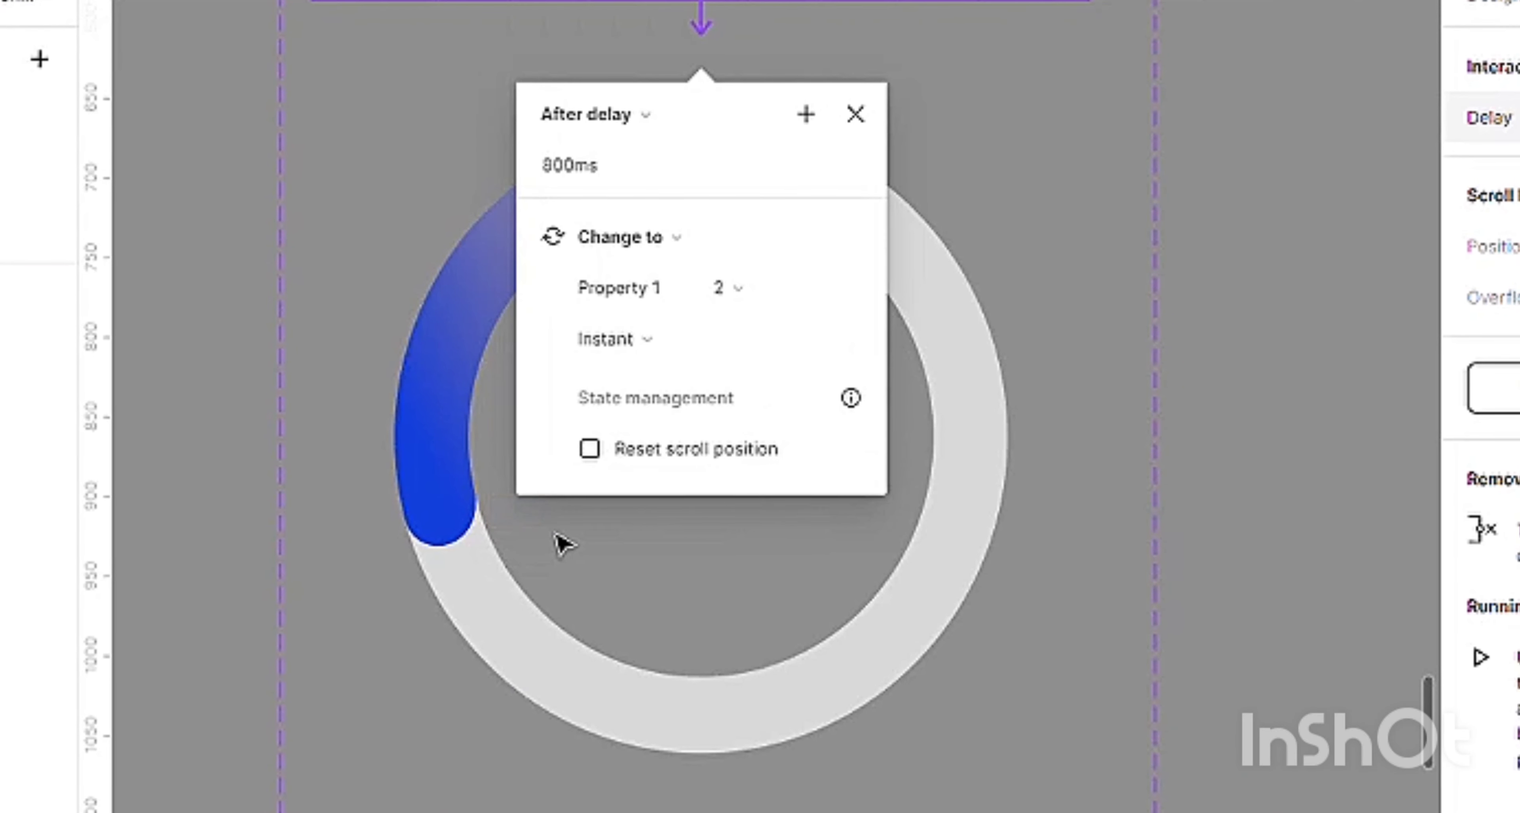
pyautogui.click(552, 174)
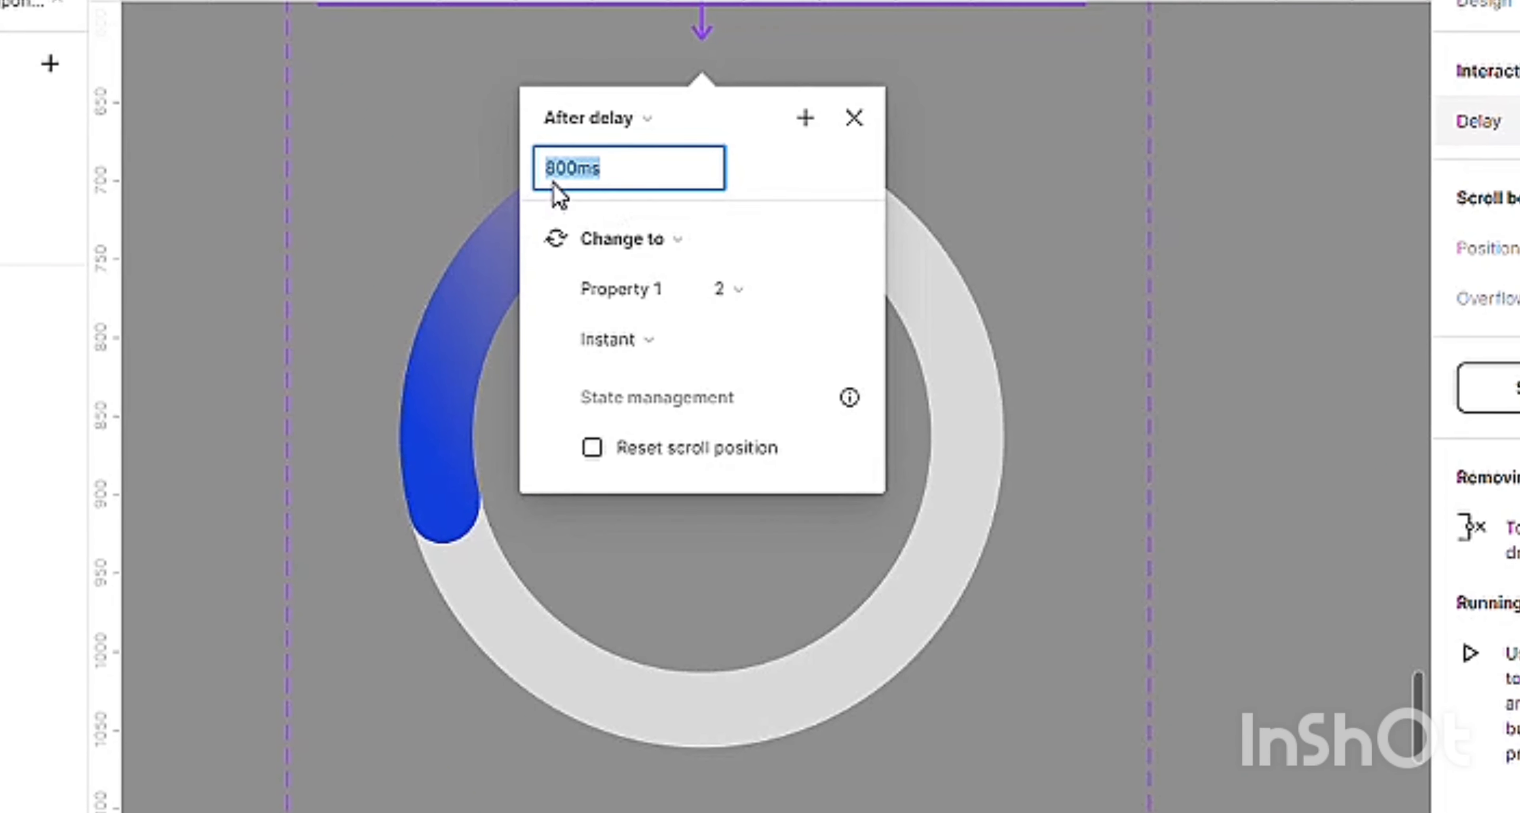
pyautogui.write('1')
pyautogui.press('Return')
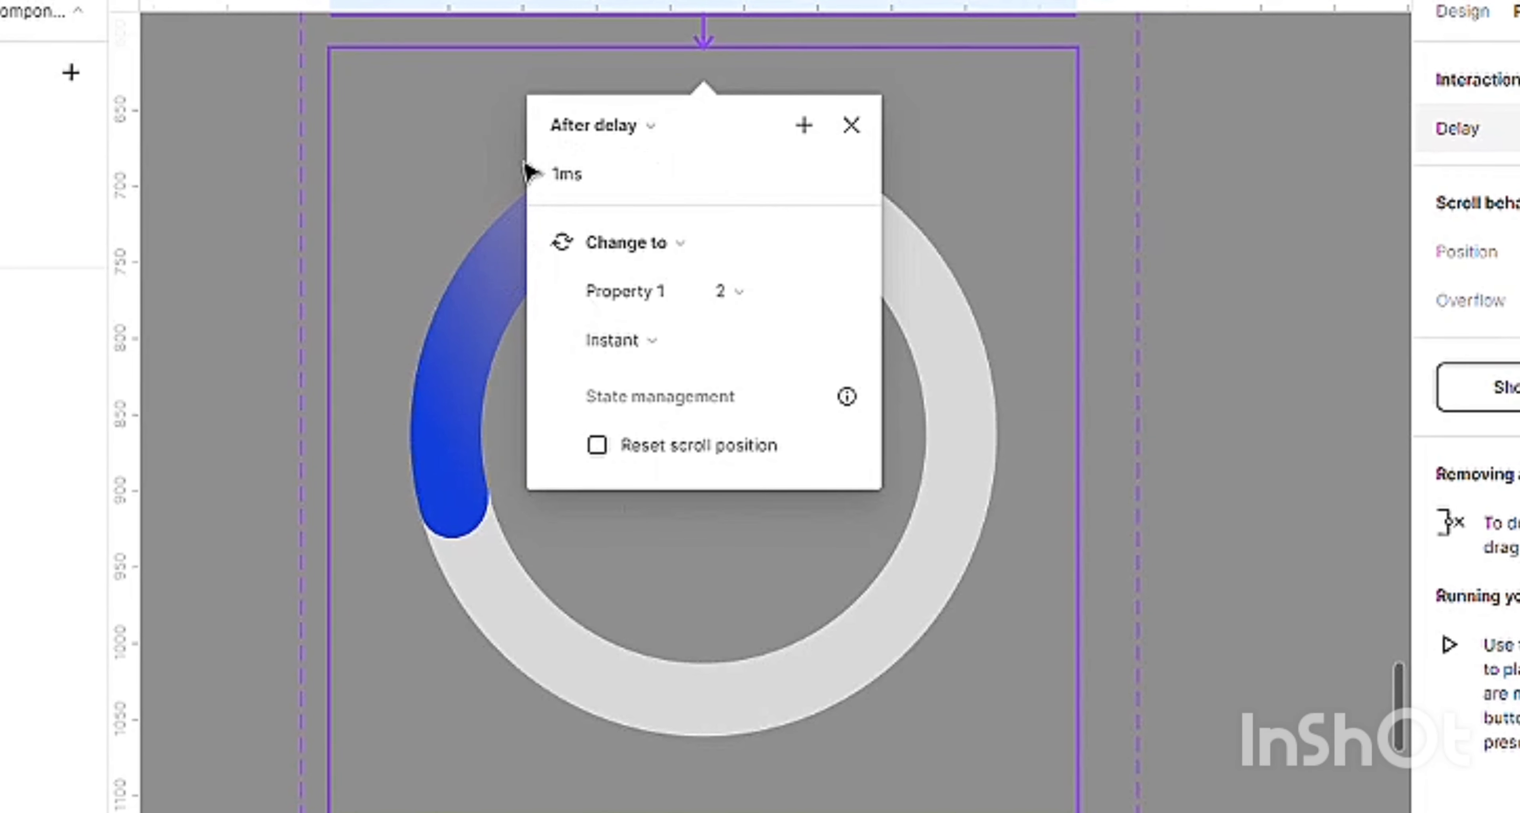
# Set the transition from variant 1 to variant 2 to Smart animate, keeping the After delay trigger.
pyautogui.click(645, 135)
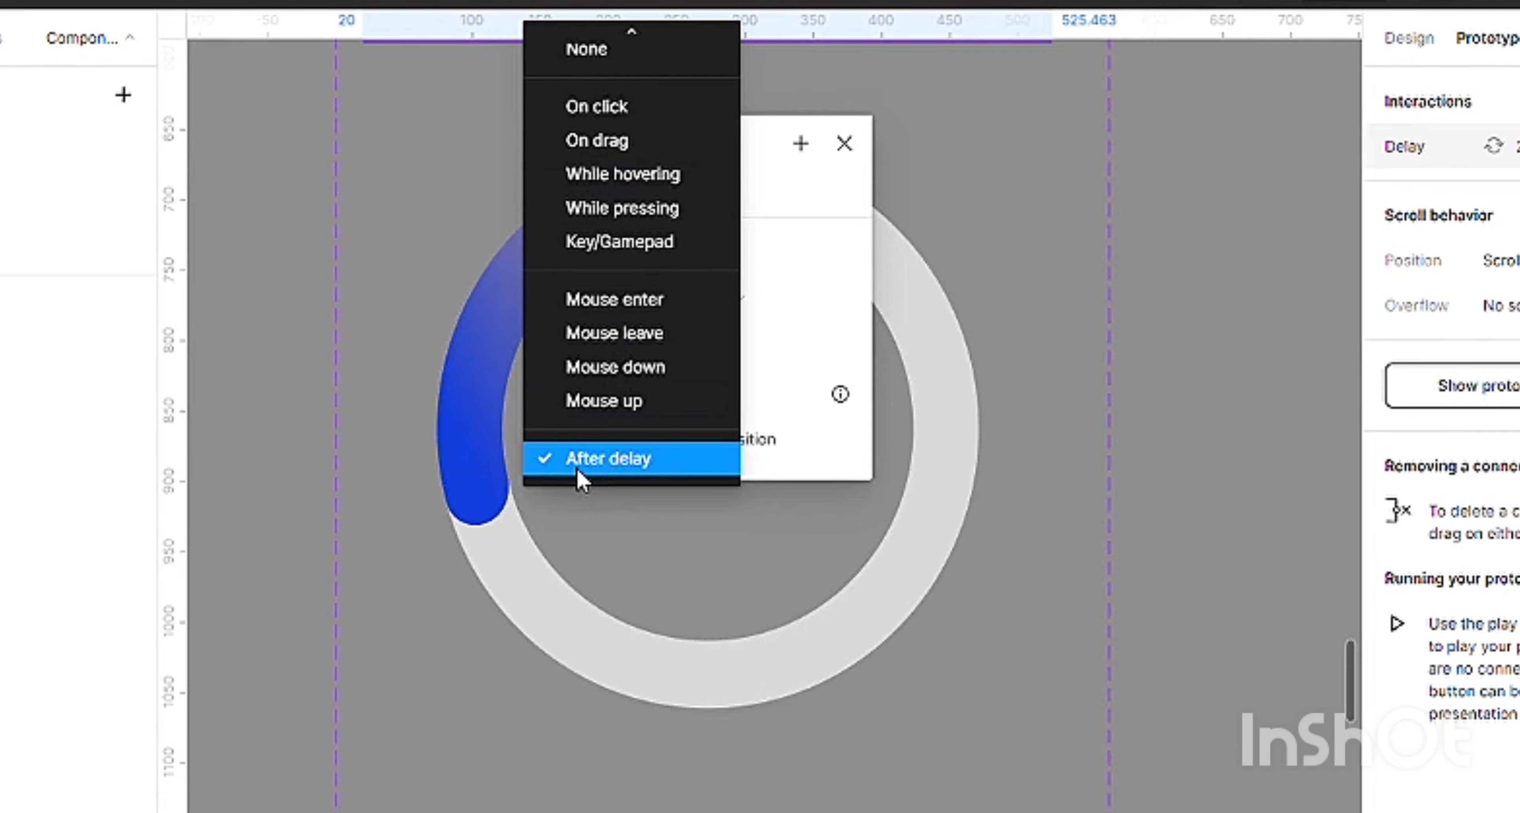
pyautogui.click(845, 234)
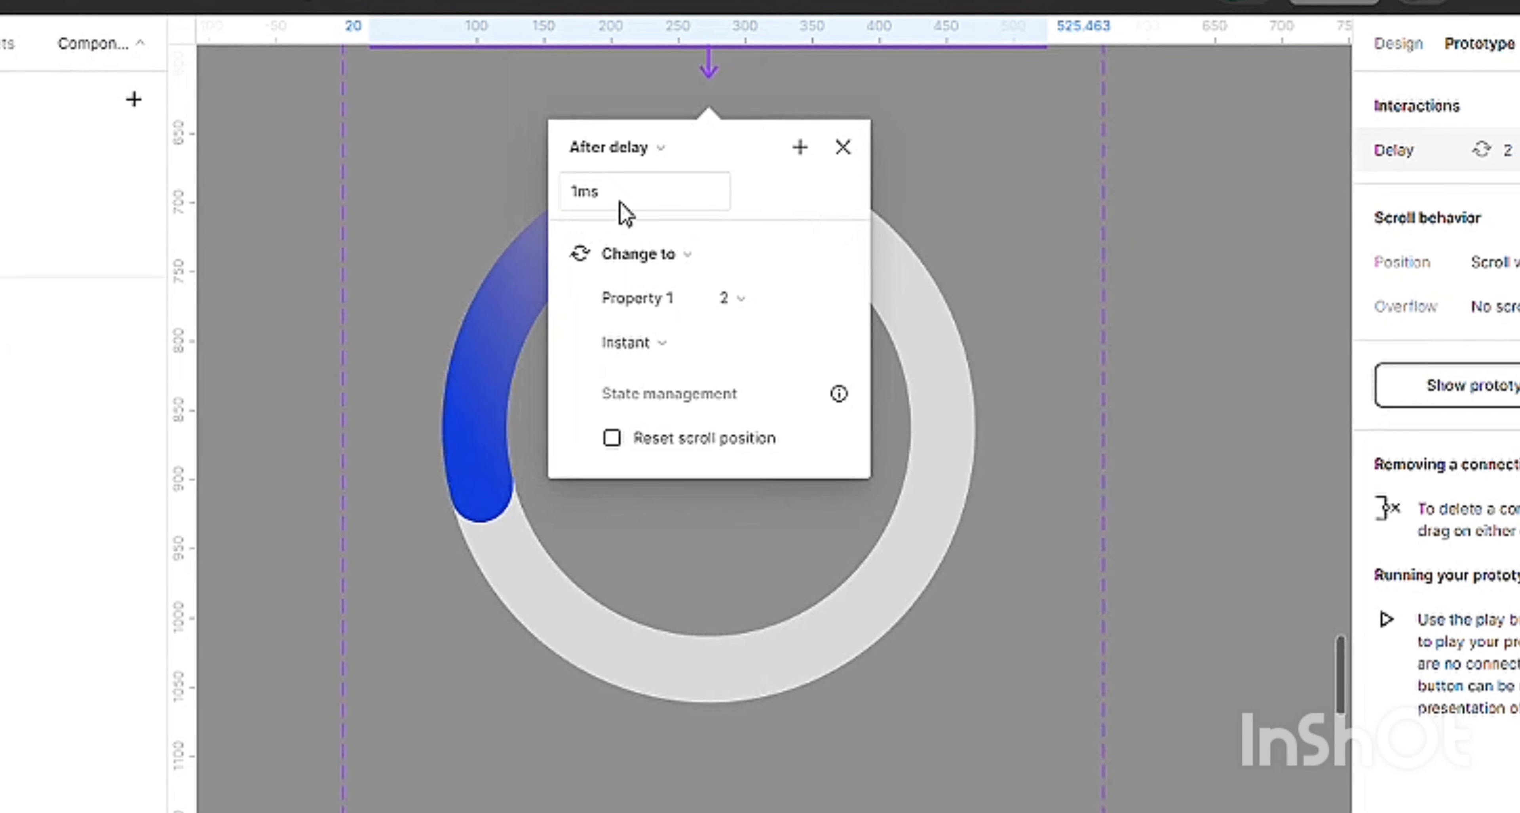
pyautogui.click(630, 344)
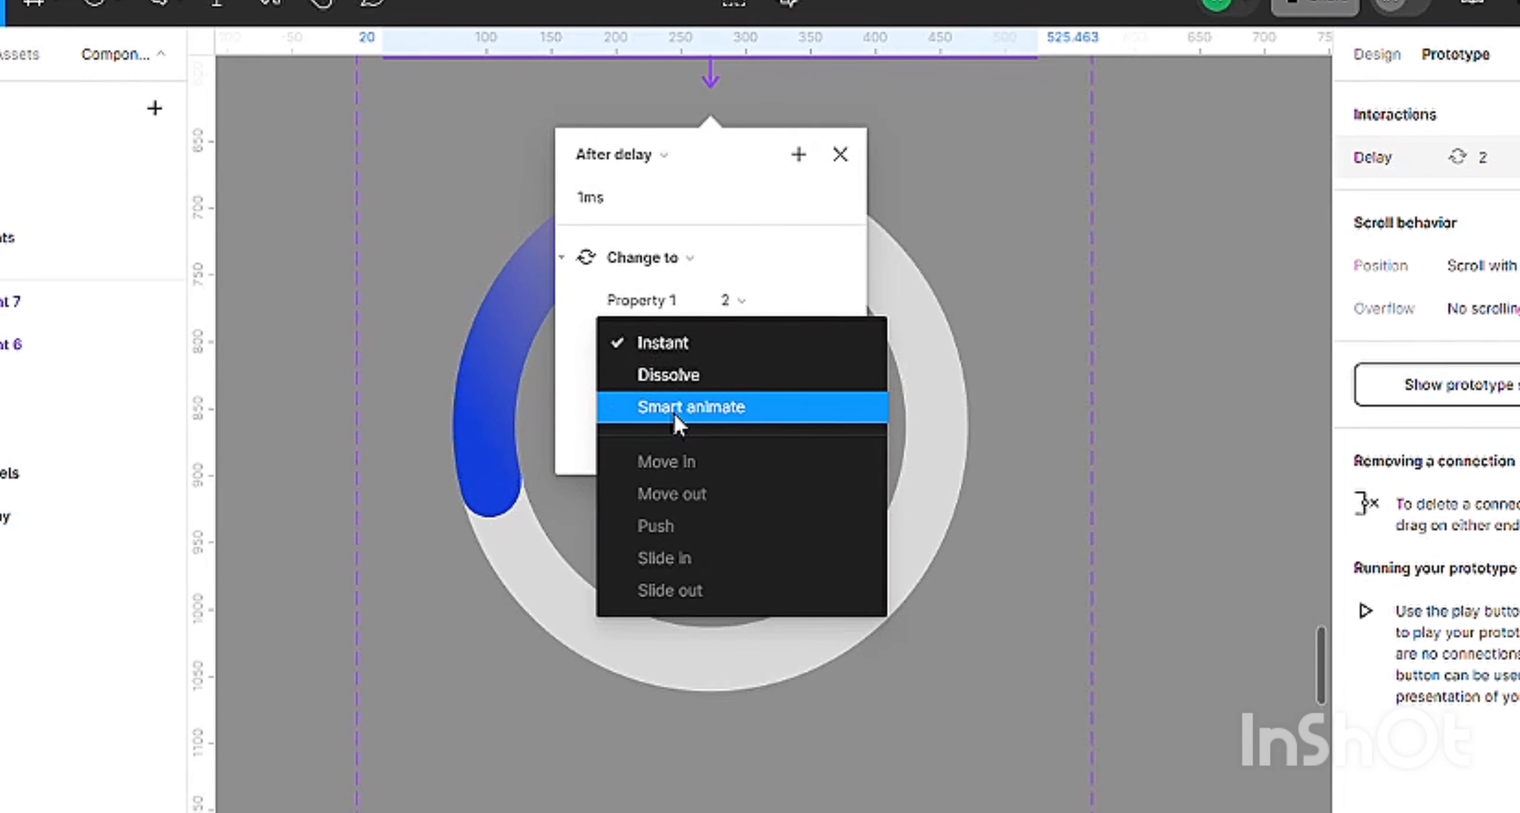
pyautogui.click(667, 409)
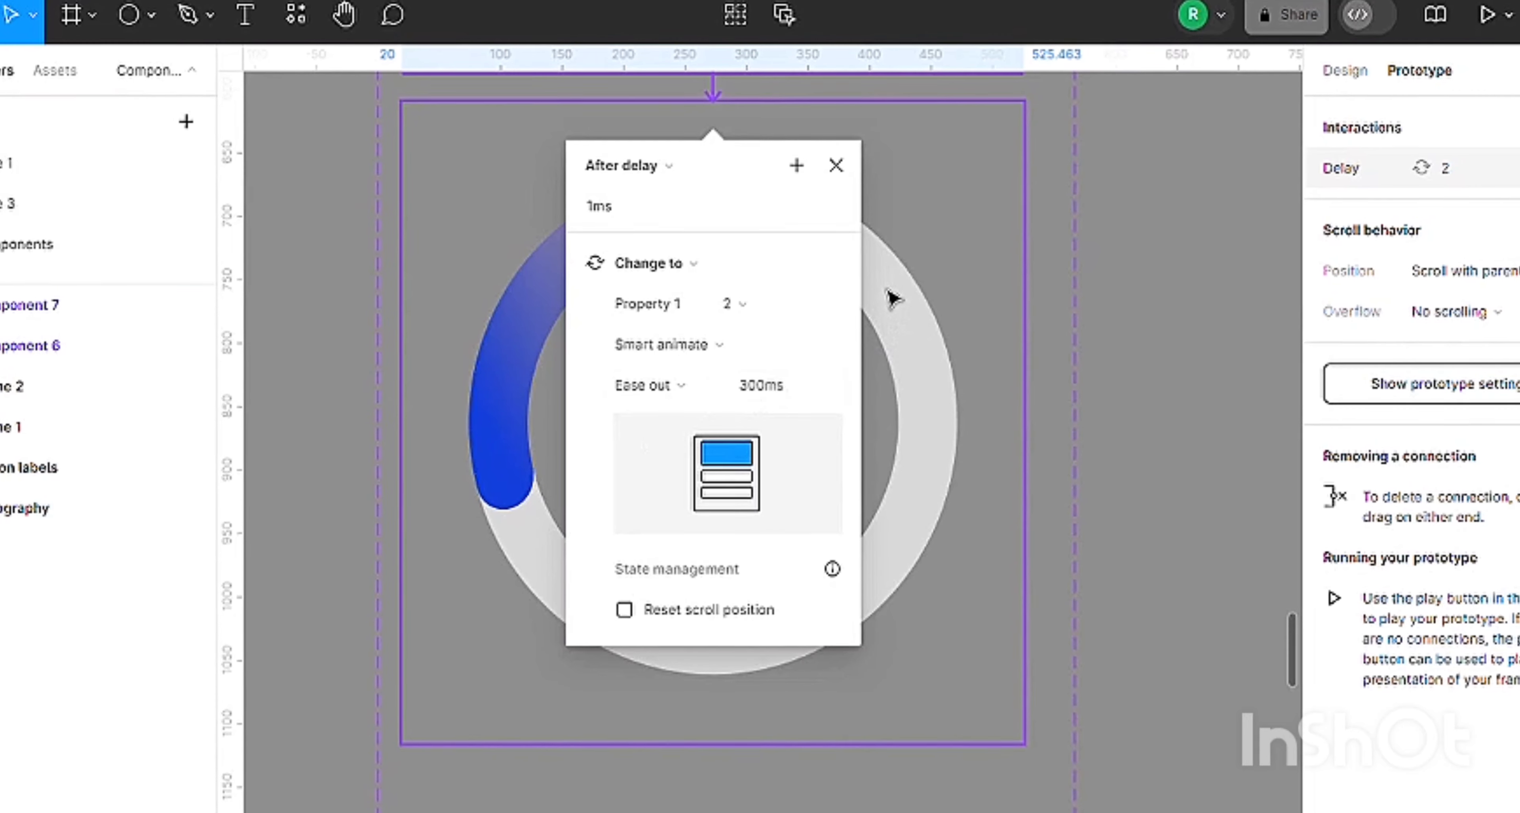
# Connect variant 2 to variant 3 with a Change to interaction triggered After delay at 1 ms.
pyautogui.click(892, 301)
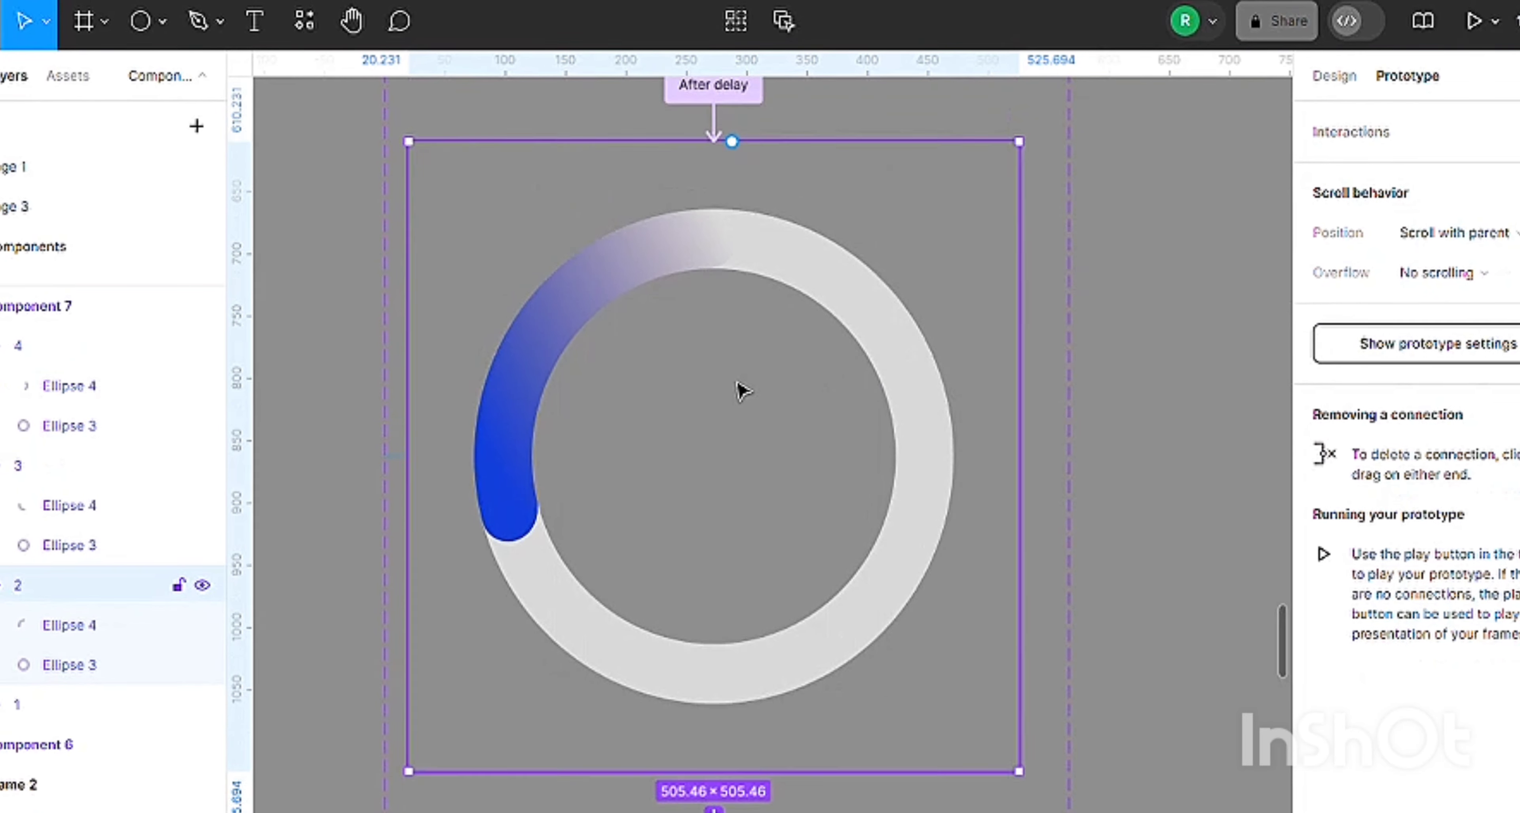
pyautogui.scroll(-6, 740, 390)
pyautogui.scroll(-2, 740, 386)
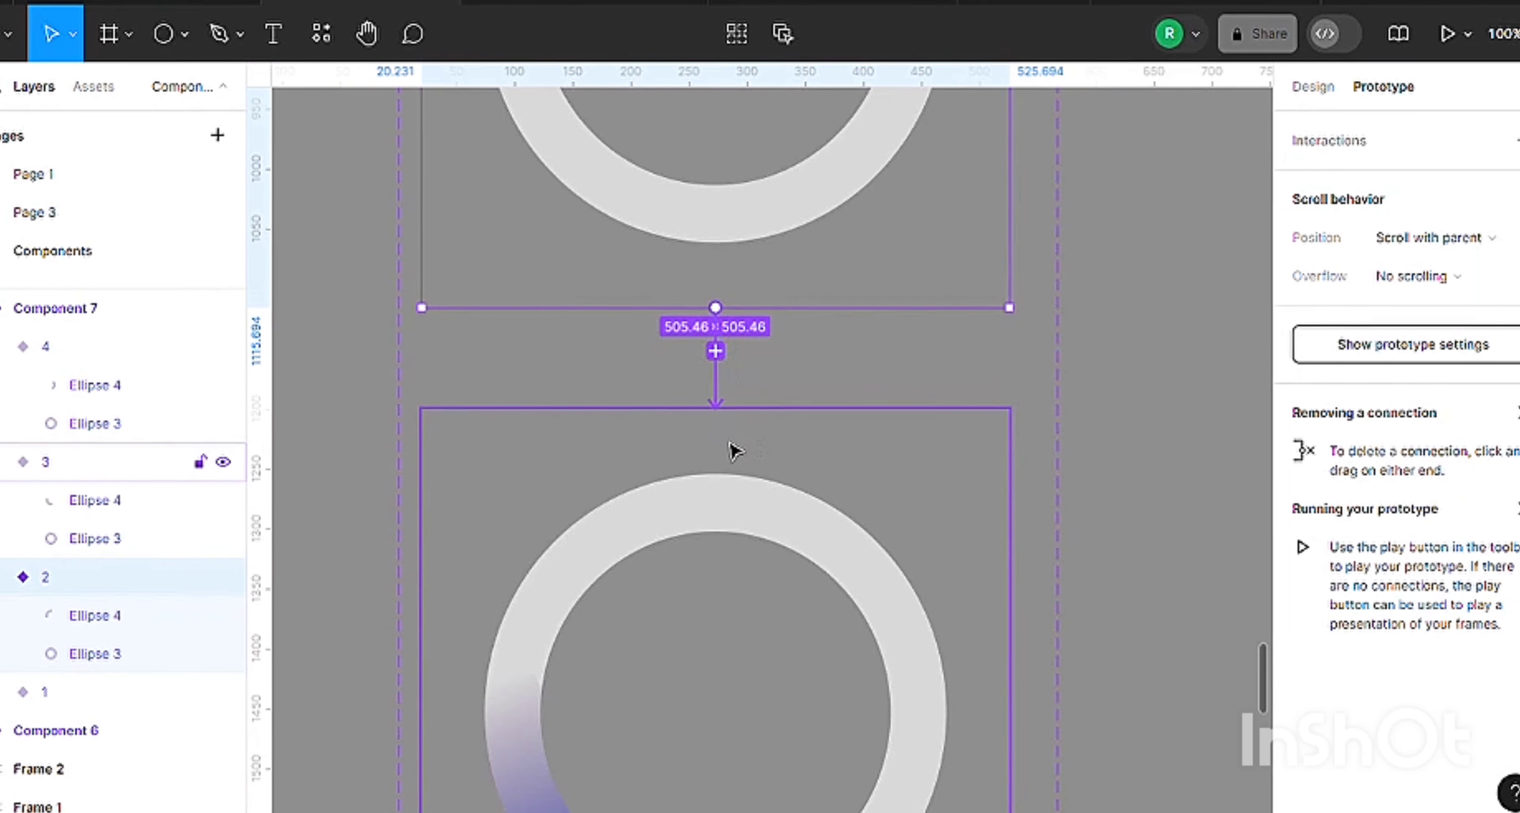
pyautogui.moveTo(735, 451); pyautogui.dragTo(728, 447)
pyautogui.click(622, 468)
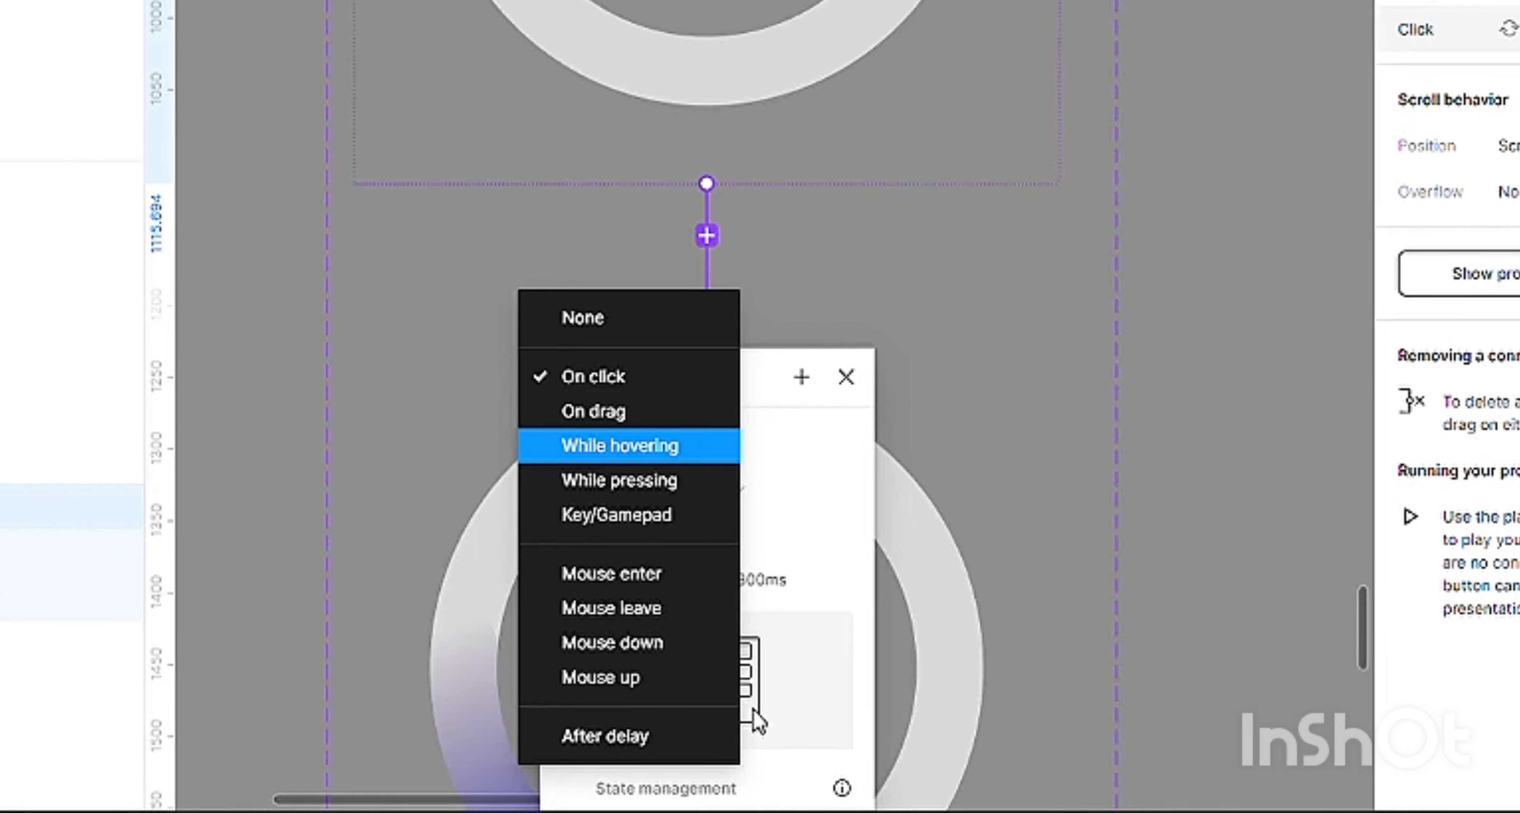
pyautogui.click(655, 738)
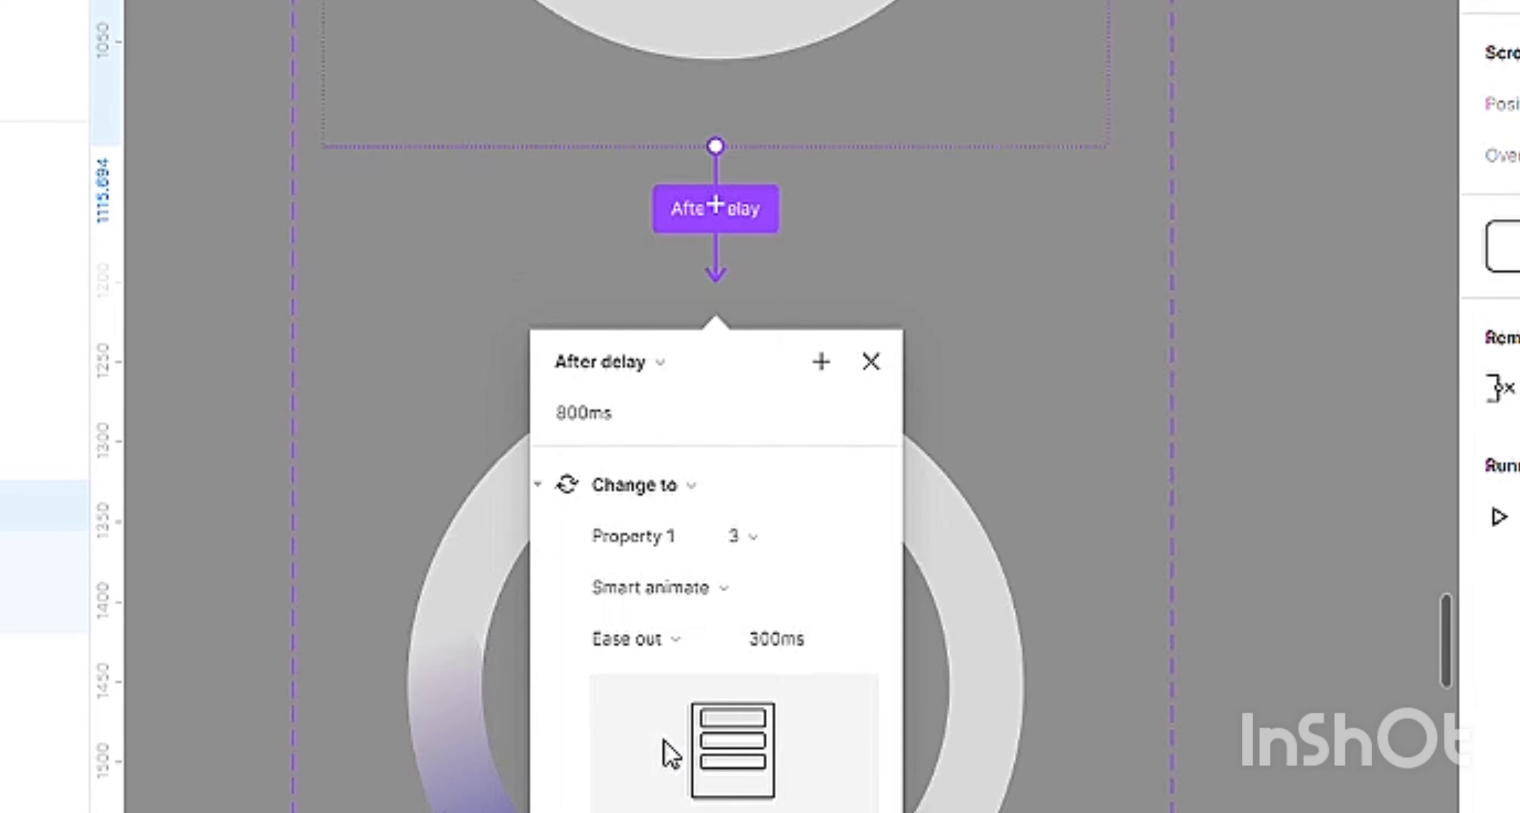
pyautogui.click(597, 435)
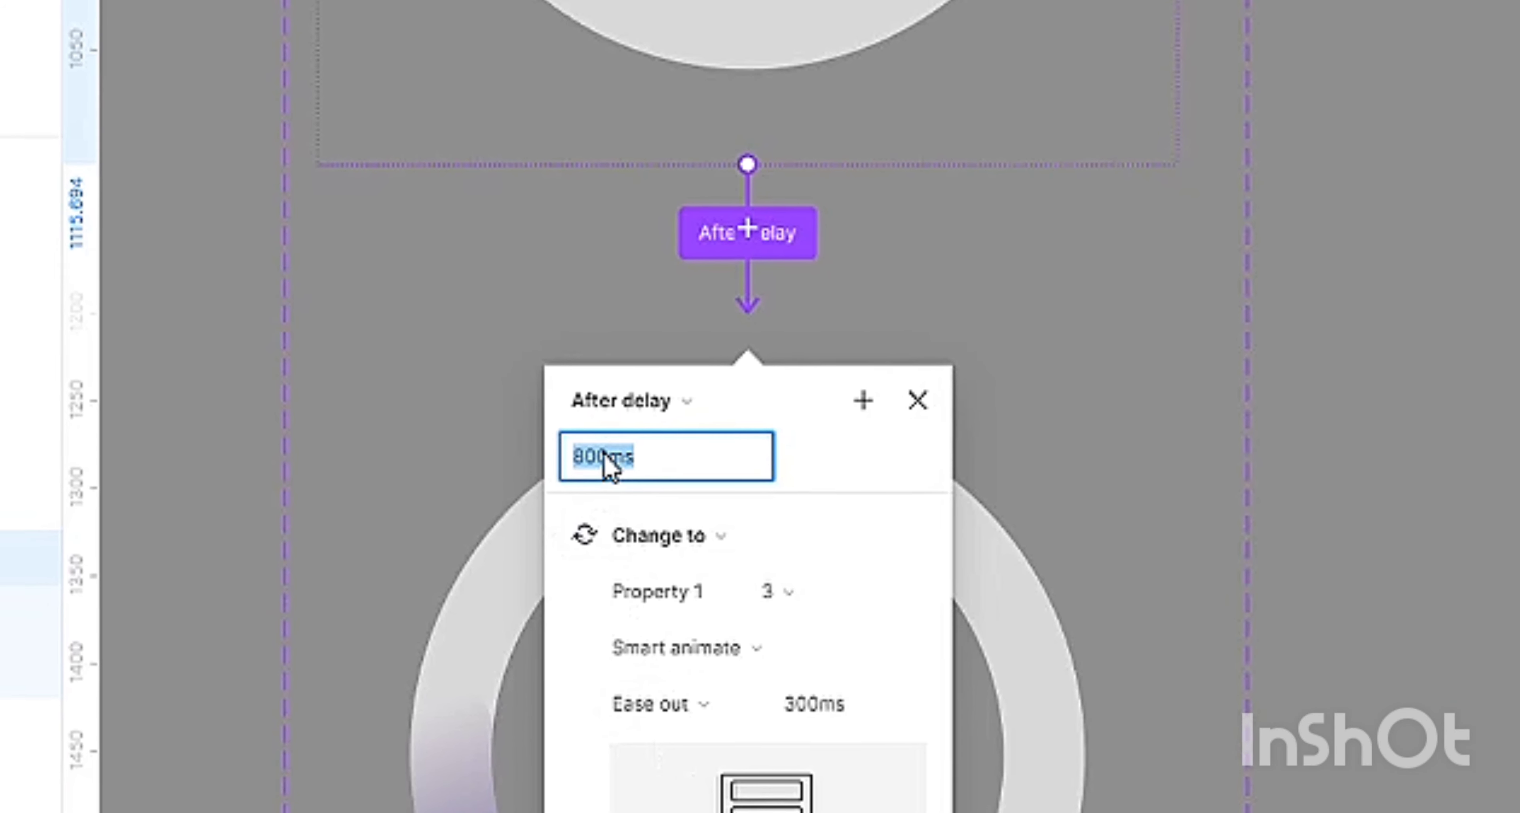
pyautogui.write('1')
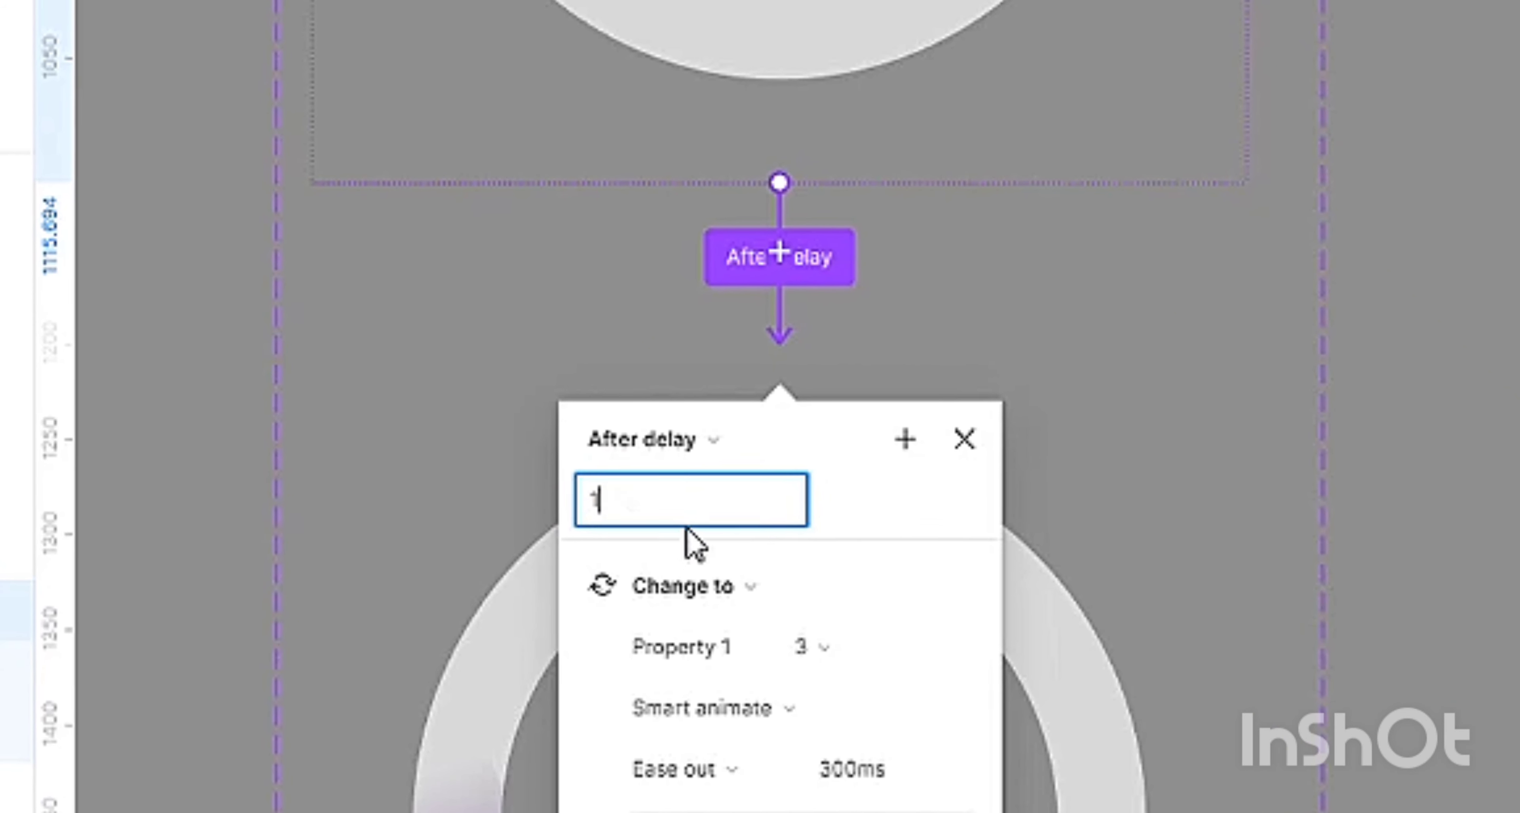
pyautogui.click(891, 496)
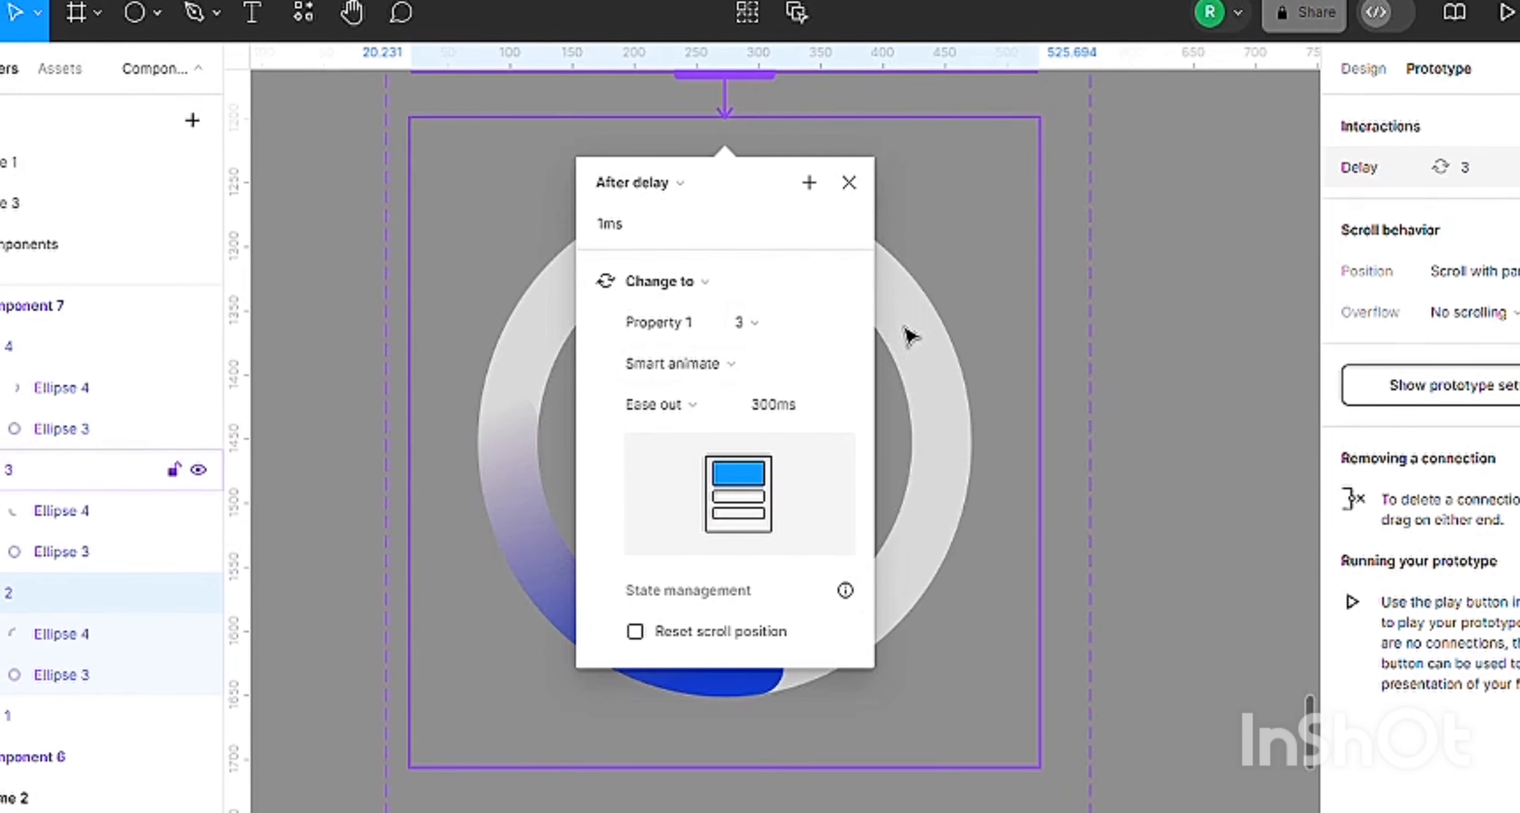
# Connect spinner variant 3 to variant 4 with a Change to interaction triggered After delay.
pyautogui.click(921, 329)
pyautogui.scroll(-5, 799, 437)
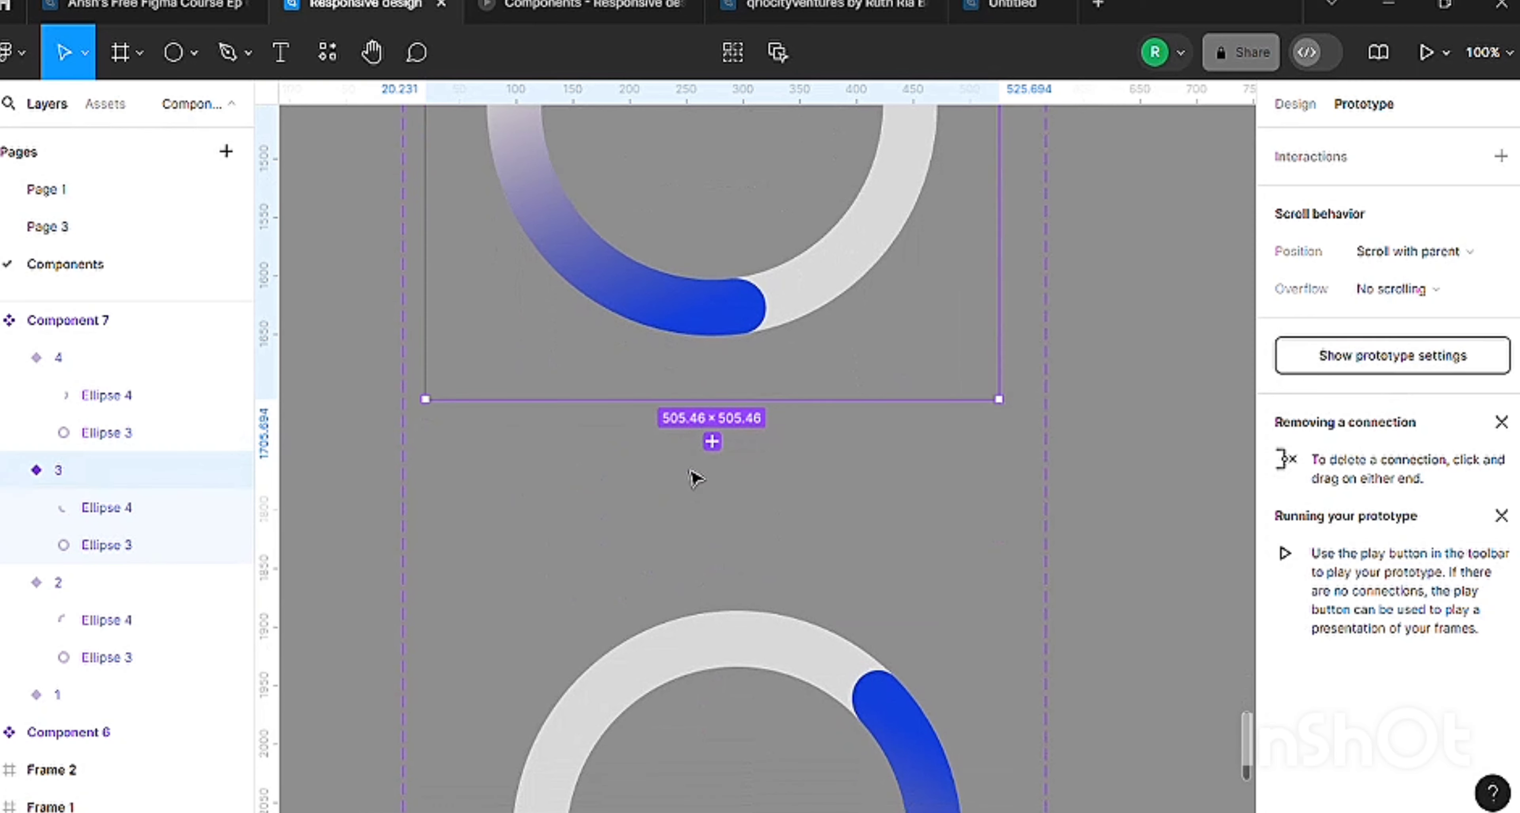
pyautogui.moveTo(713, 599); pyautogui.dragTo(625, 607)
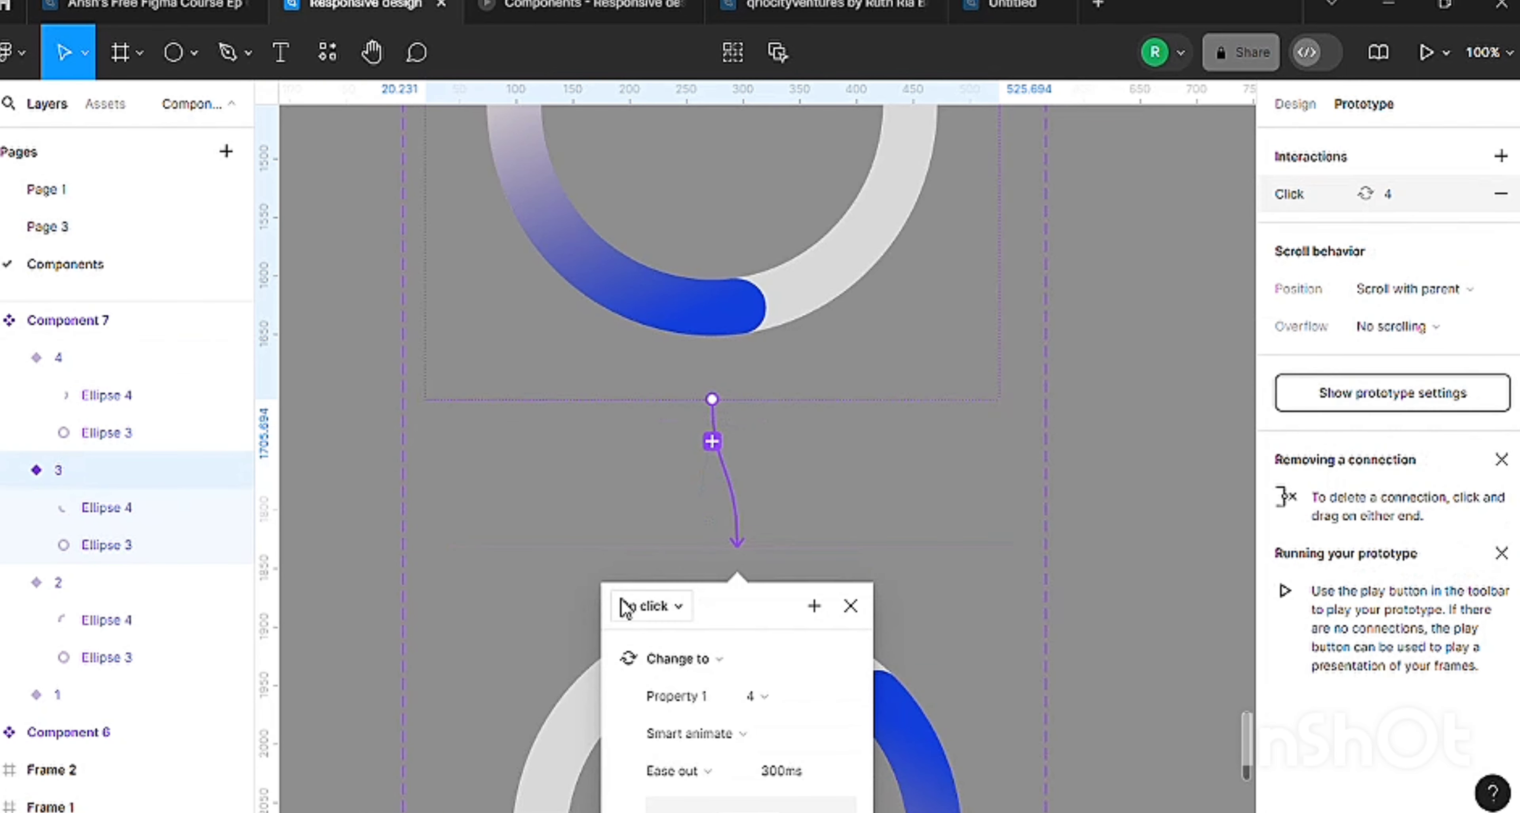
pyautogui.scroll(-5, 675, 552)
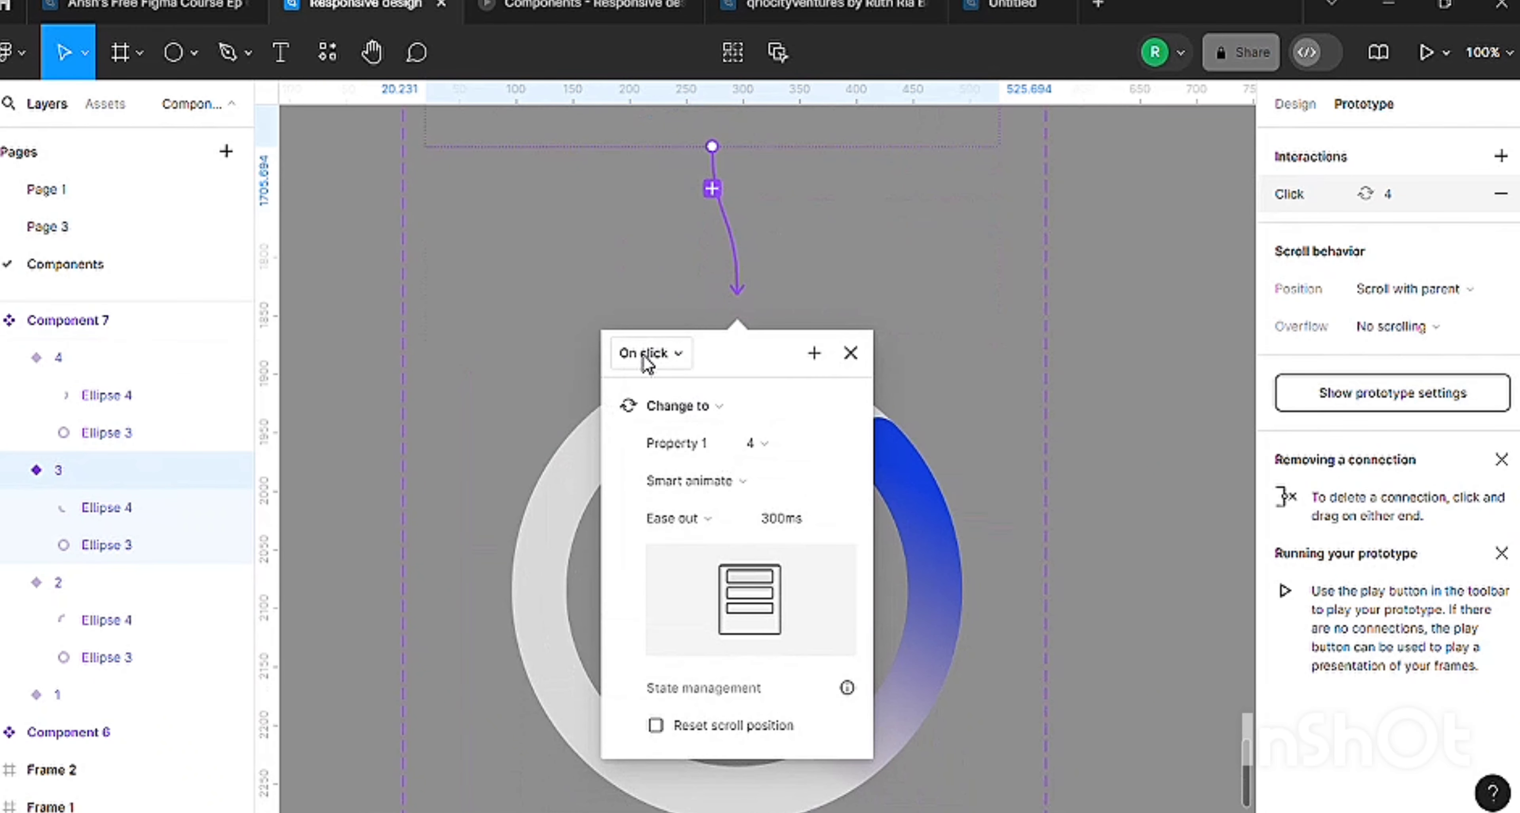
pyautogui.click(645, 359)
pyautogui.click(625, 644)
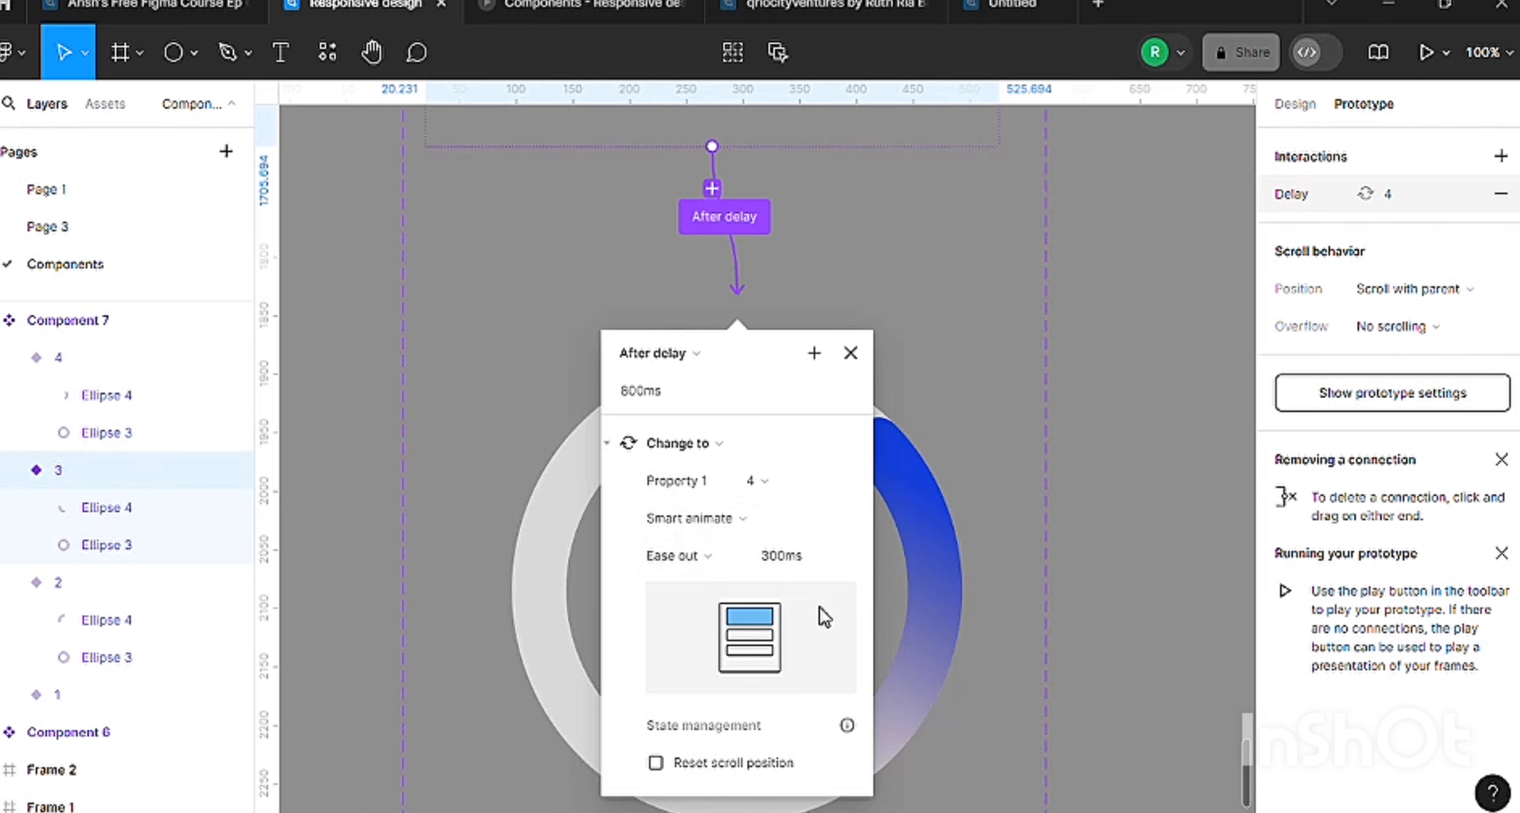
pyautogui.scroll(-3, 825, 617)
pyautogui.click(1044, 451)
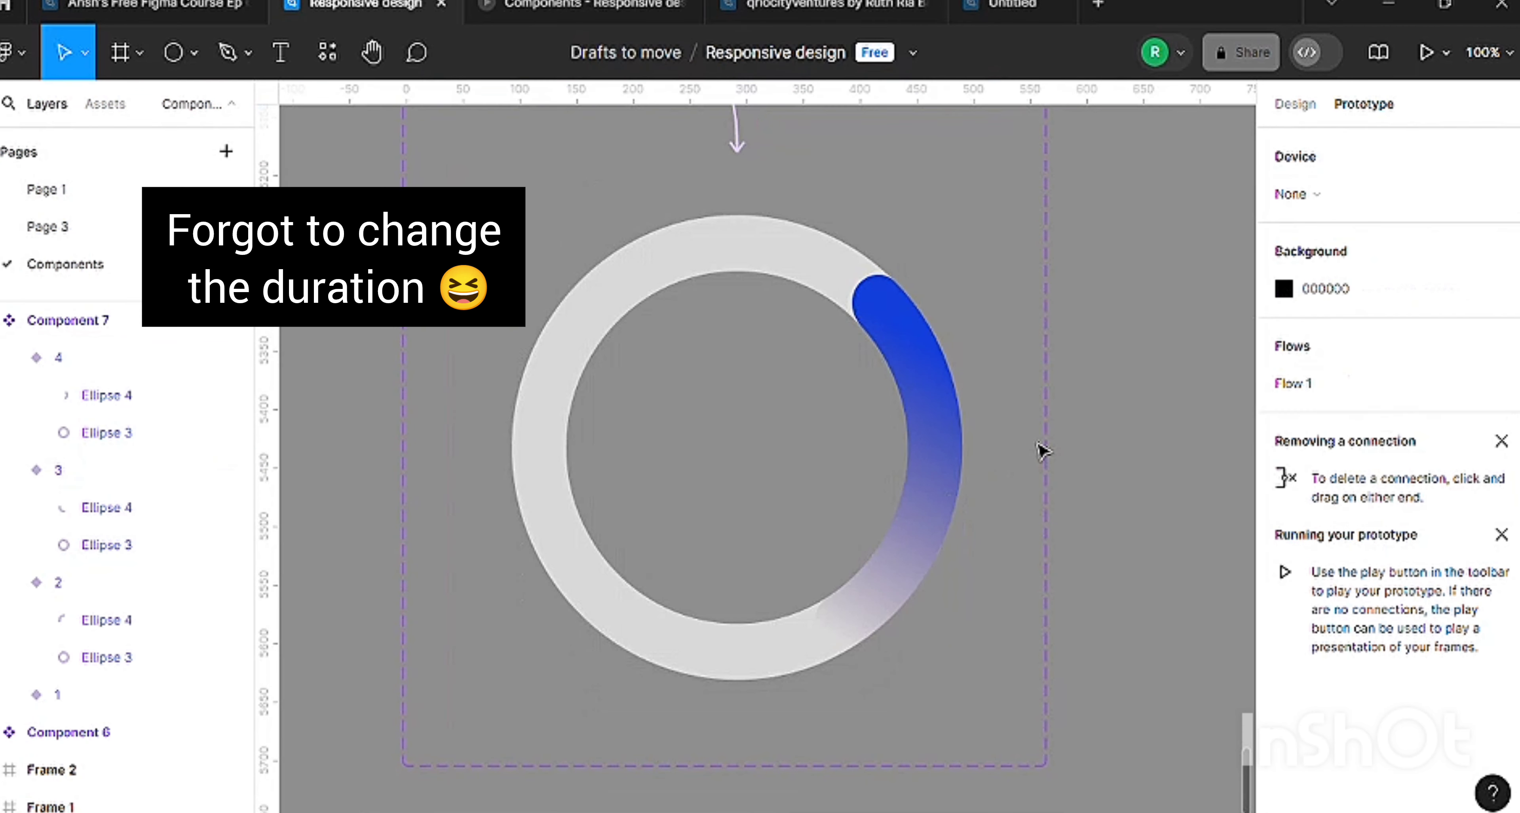
# Connect variant 4 back to variant 1 with a Change to interaction triggered After delay at 1 ms.
pyautogui.press('-')
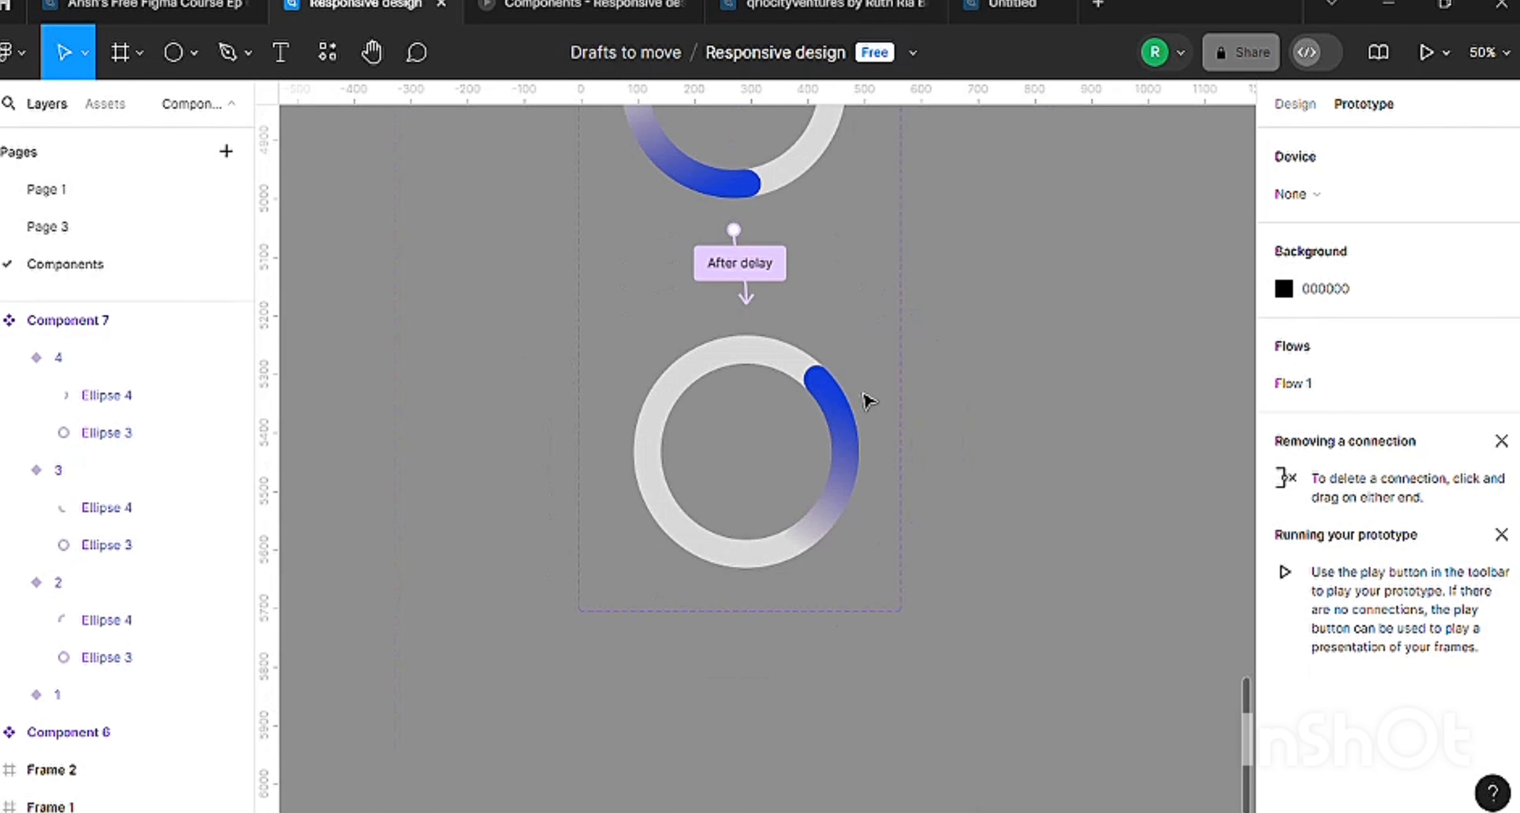
pyautogui.click(817, 387)
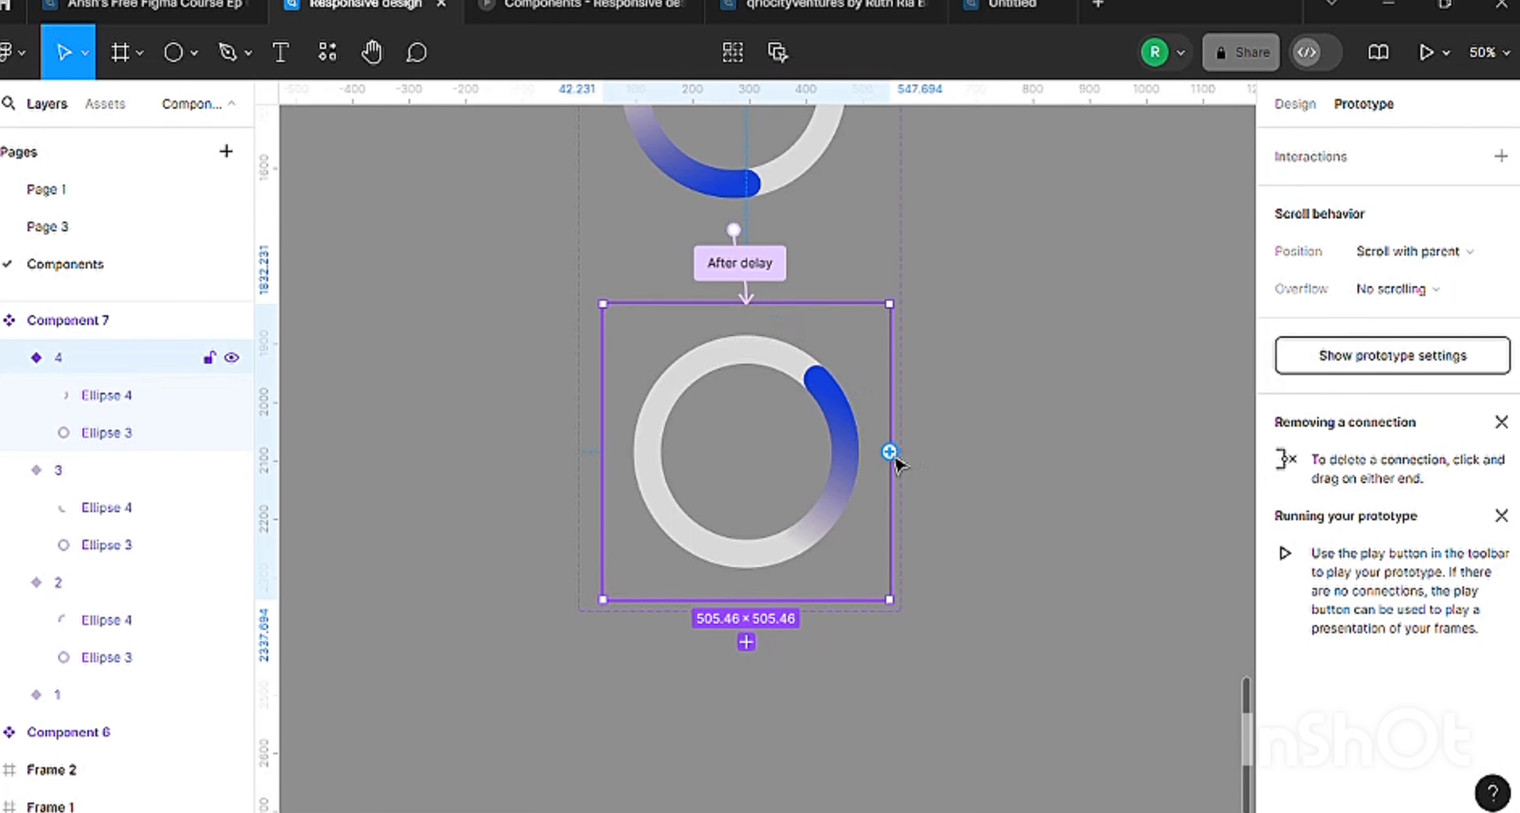
pyautogui.moveTo(927, 151); pyautogui.dragTo(859, 381)
pyautogui.scroll(-6, 634, 421)
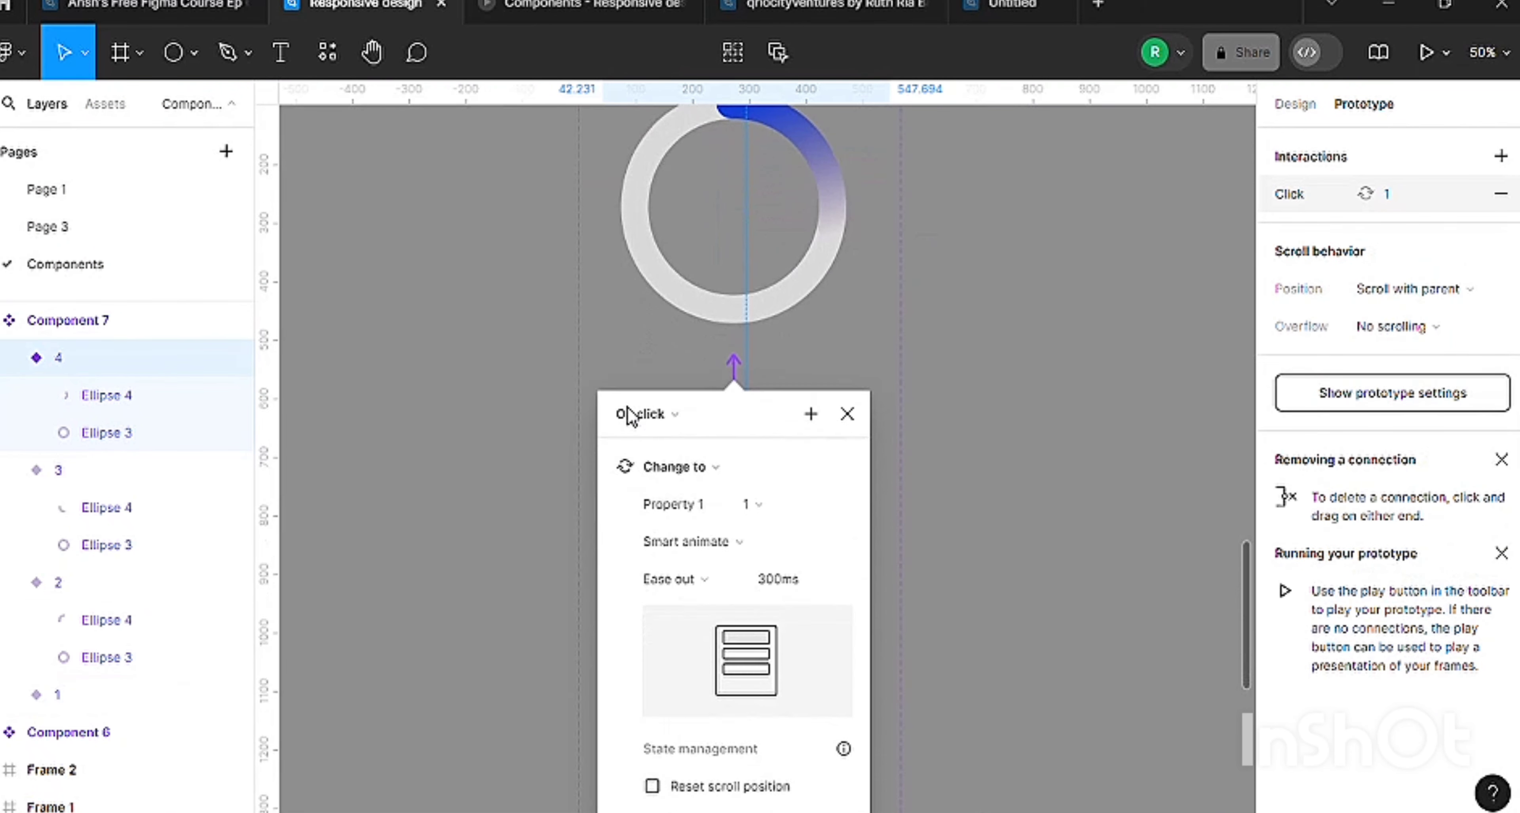
pyautogui.click(630, 218)
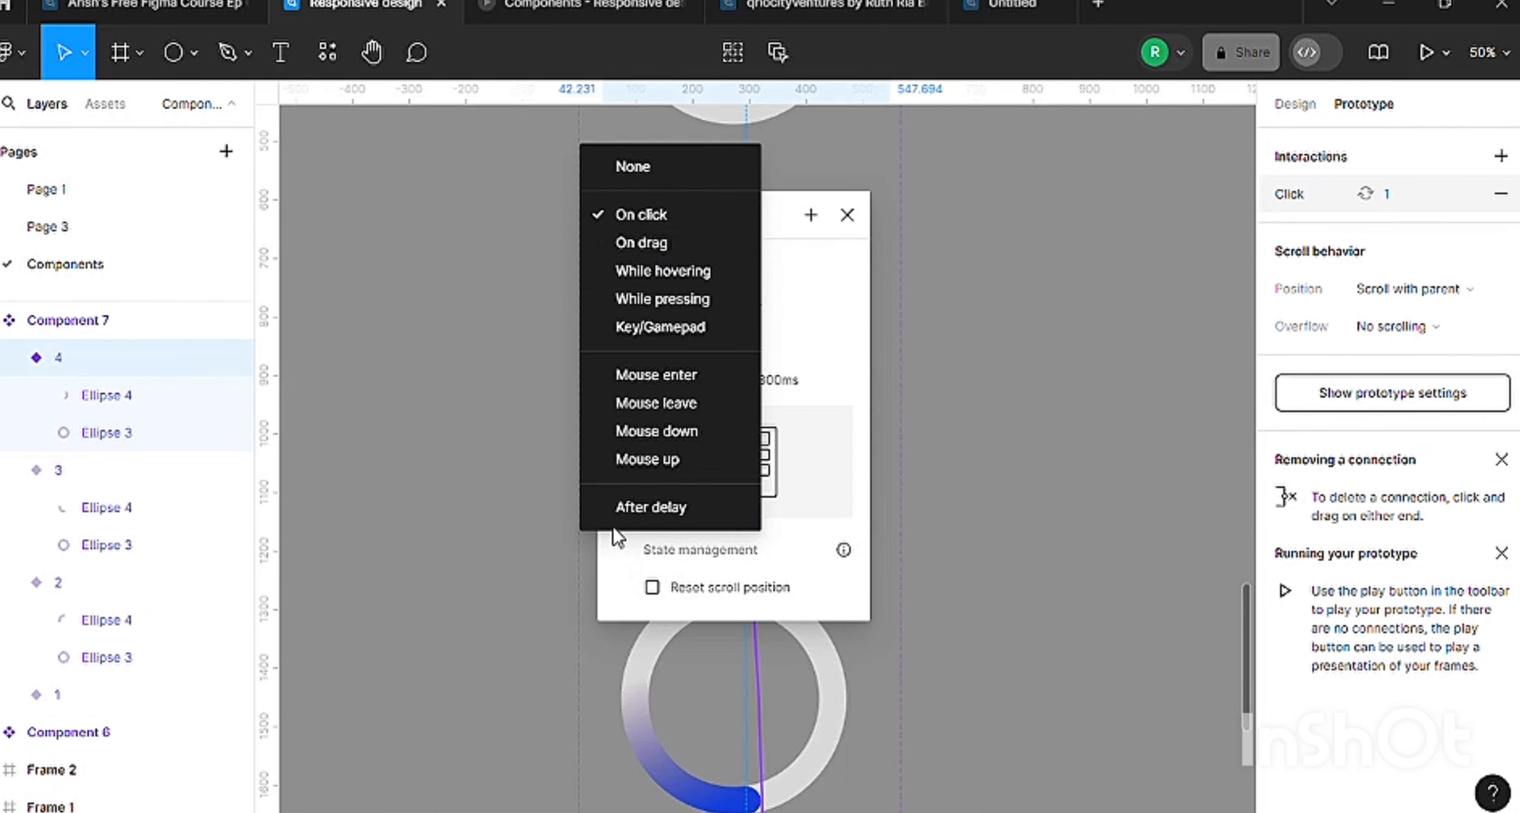
pyautogui.click(618, 509)
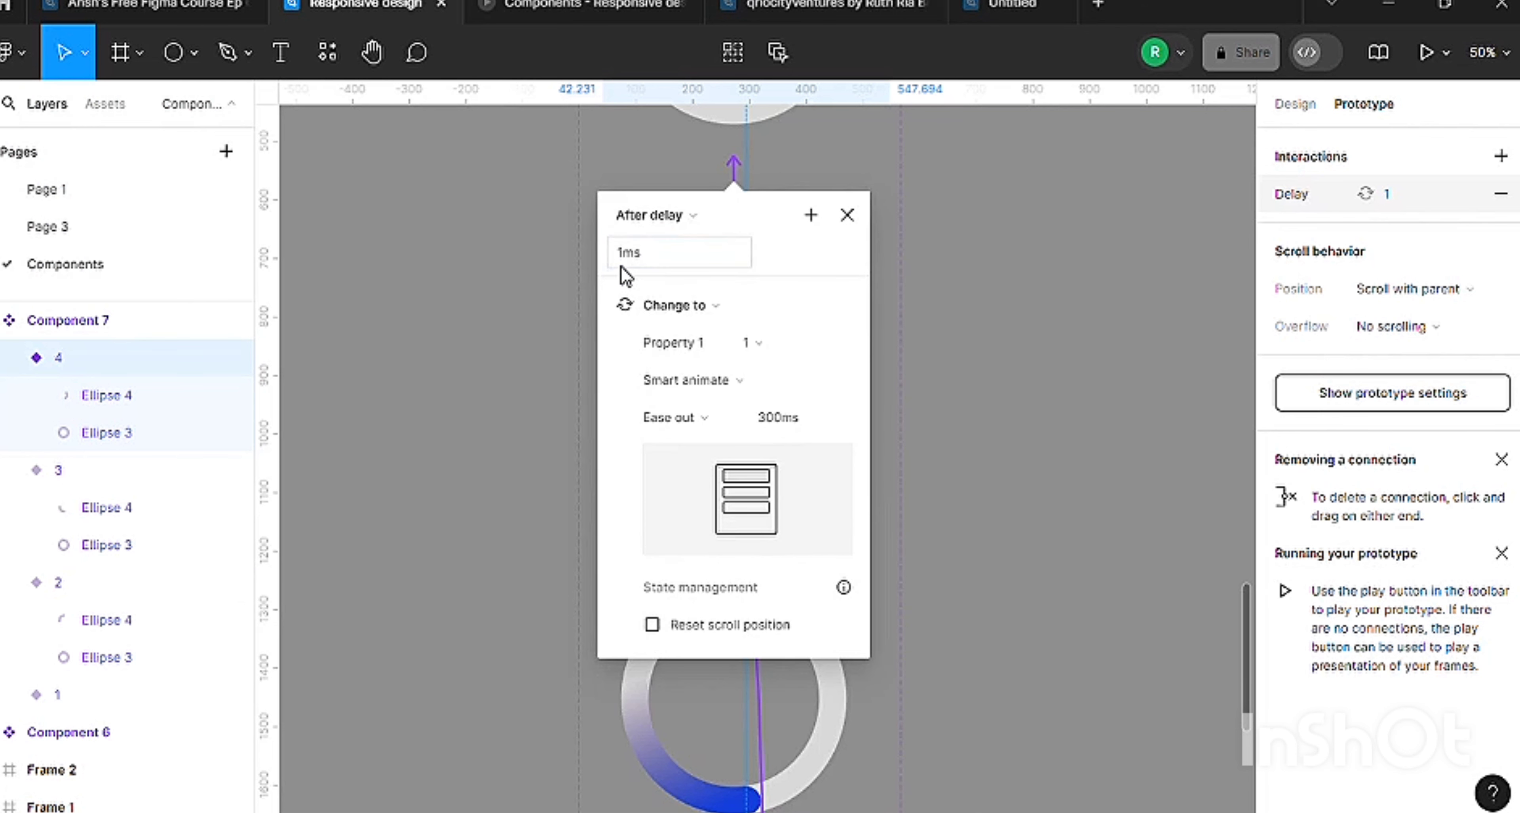
pyautogui.click(971, 381)
# Check the delay from variant 2 to variant 3 and set the delay from variant 3 to variant 4 to 1 ms.
pyautogui.click(703, 531)
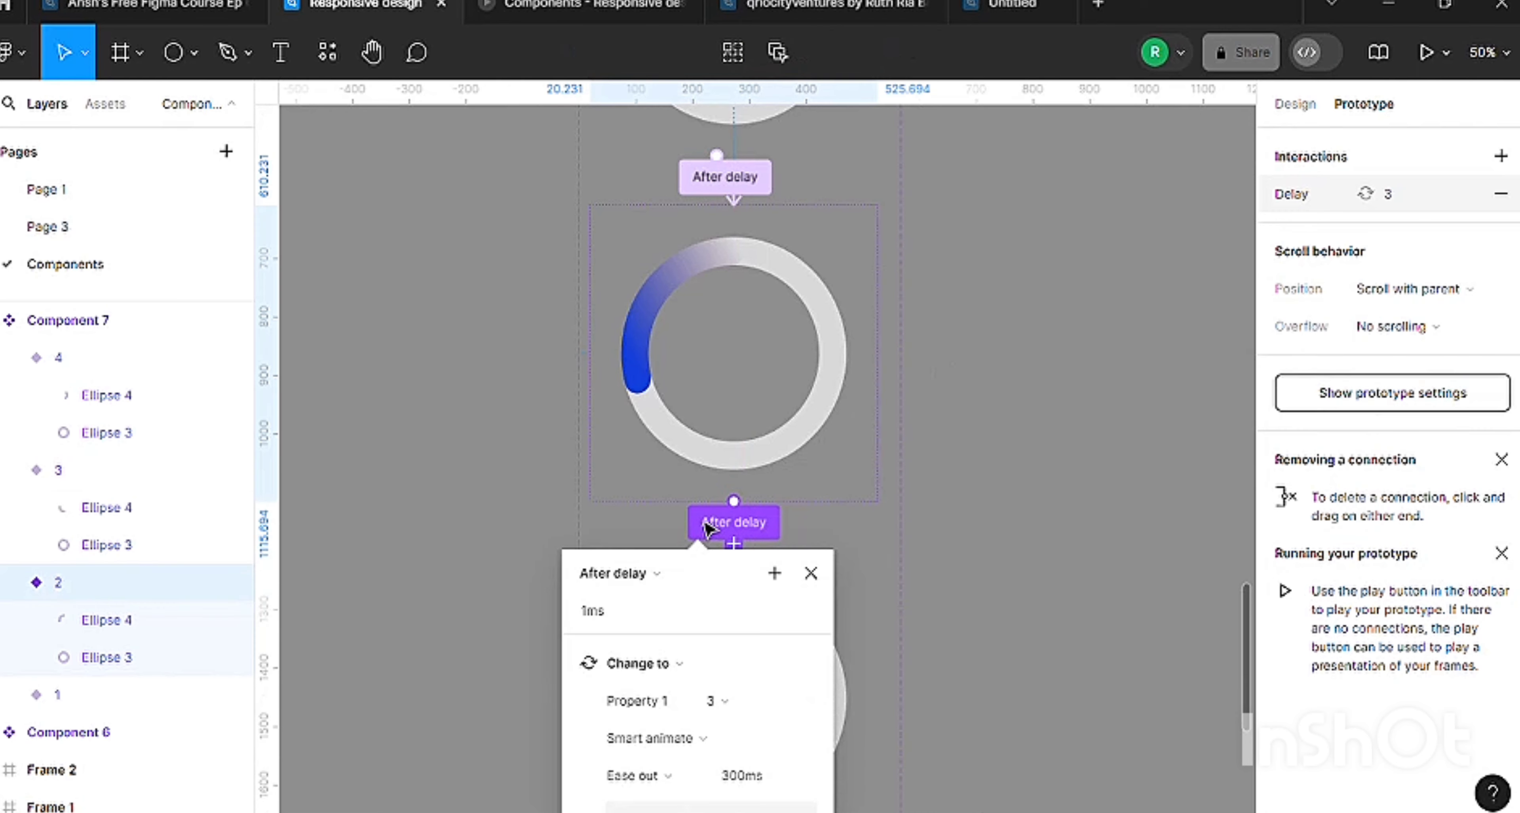
pyautogui.scroll(-3, 882, 382)
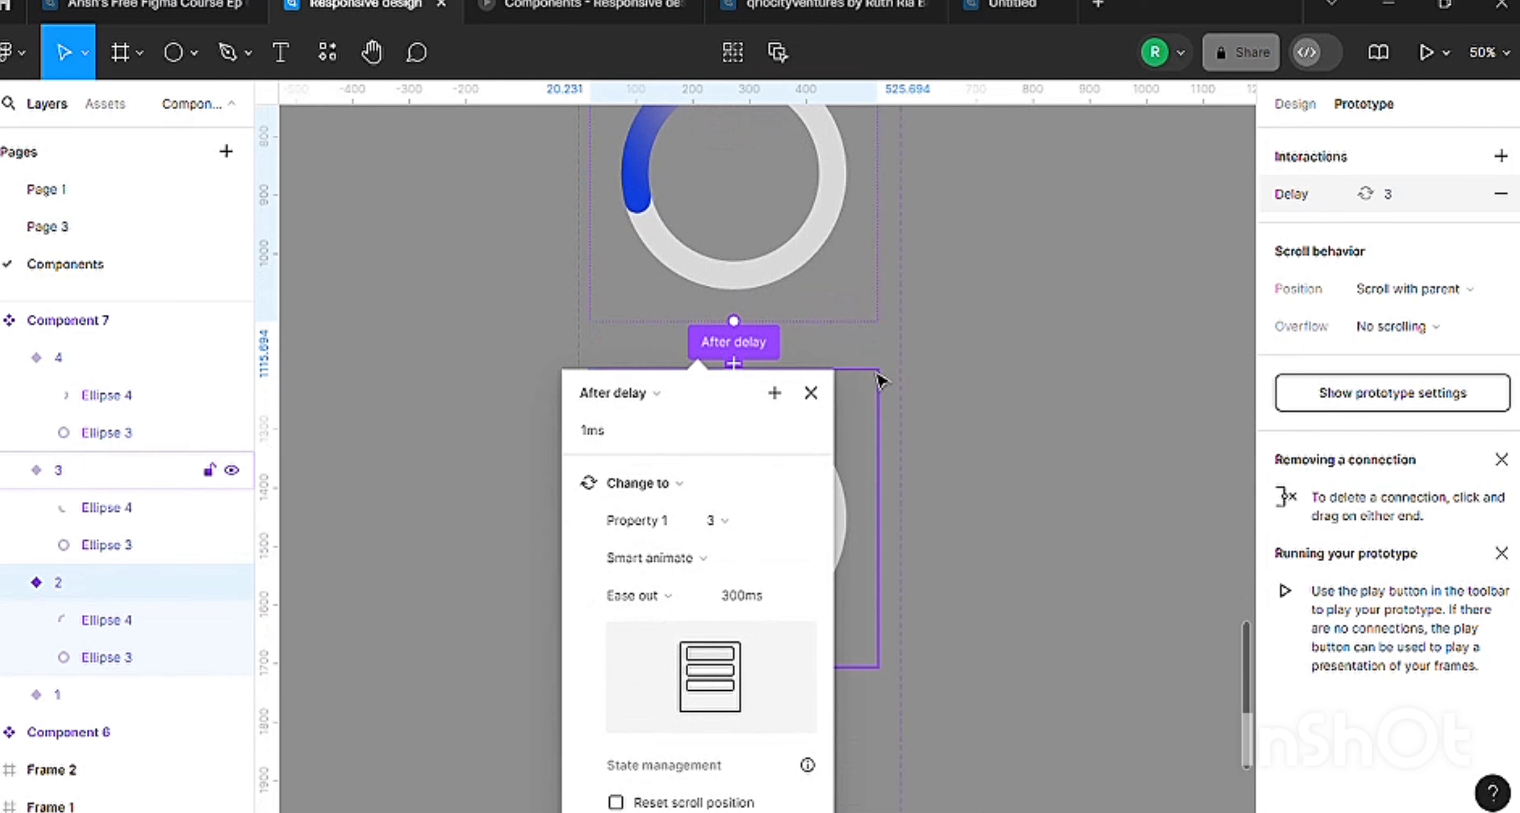
pyautogui.click(932, 387)
pyautogui.click(737, 702)
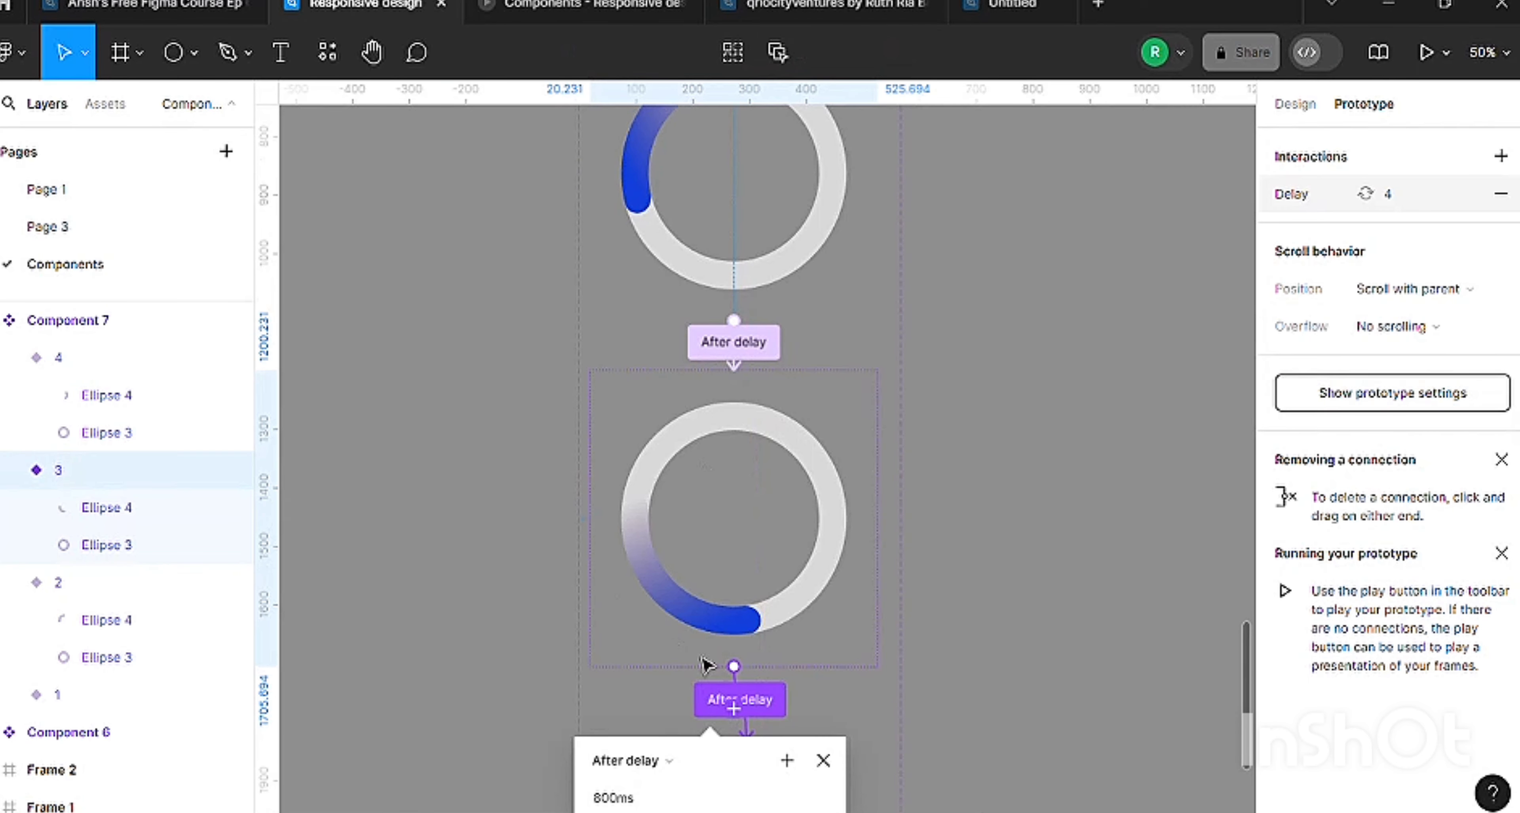
pyautogui.scroll(-2, 743, 533)
pyautogui.scroll(-4, 688, 573)
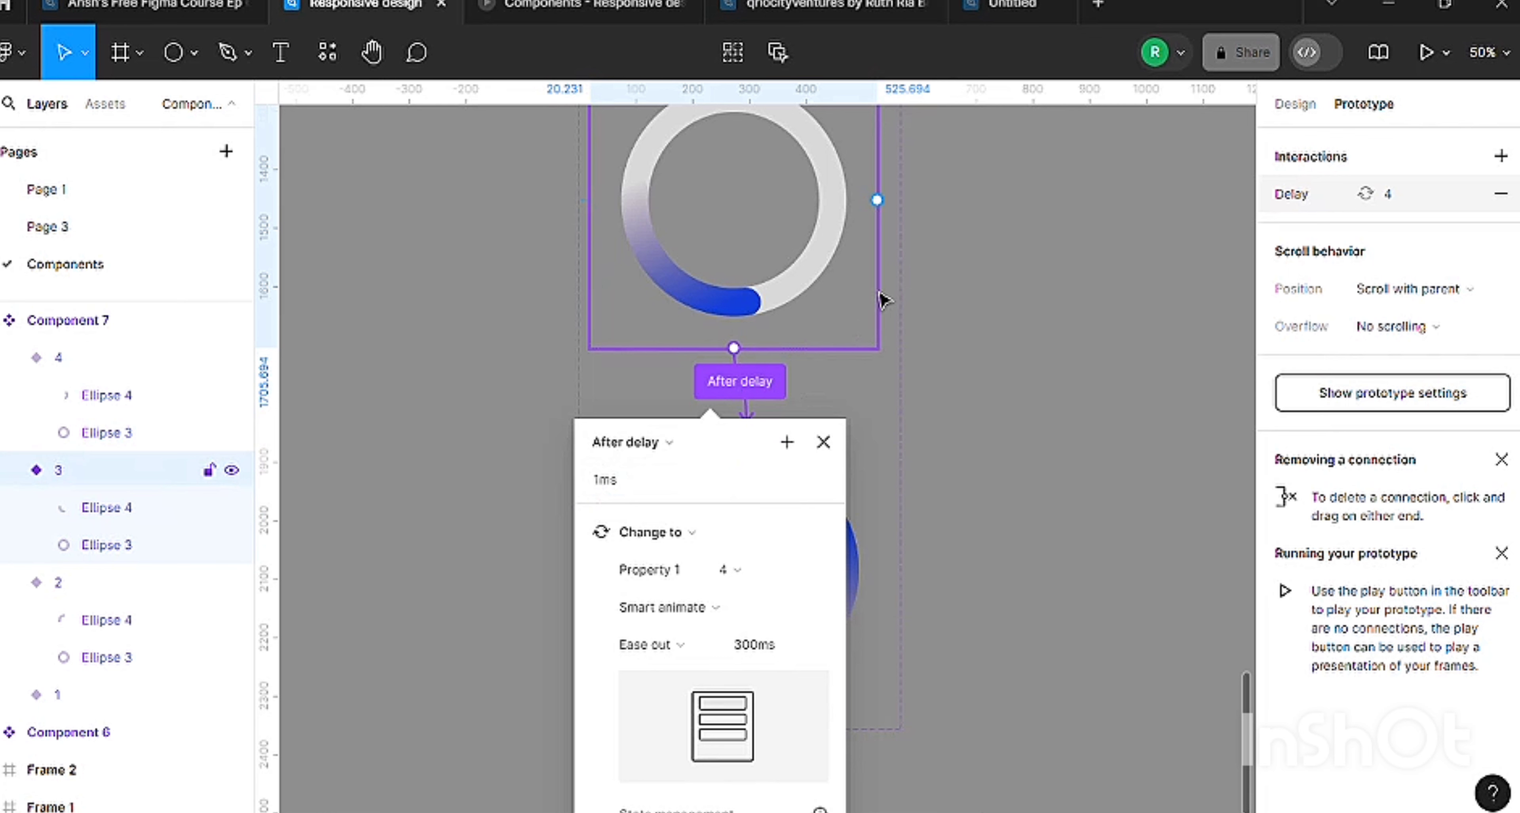
pyautogui.press('Escape')
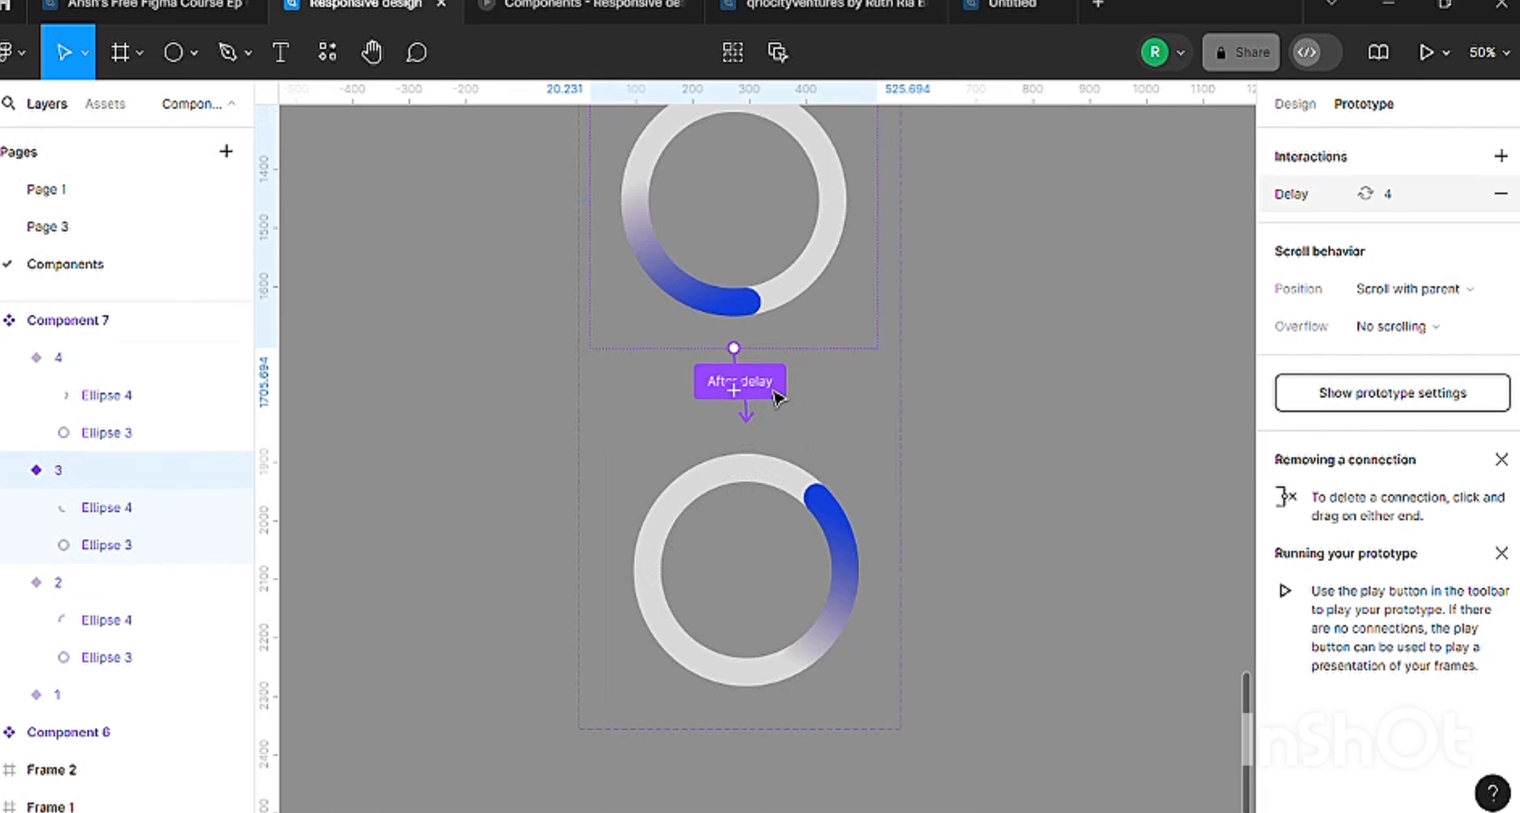
pyautogui.click(775, 397)
pyautogui.click(959, 271)
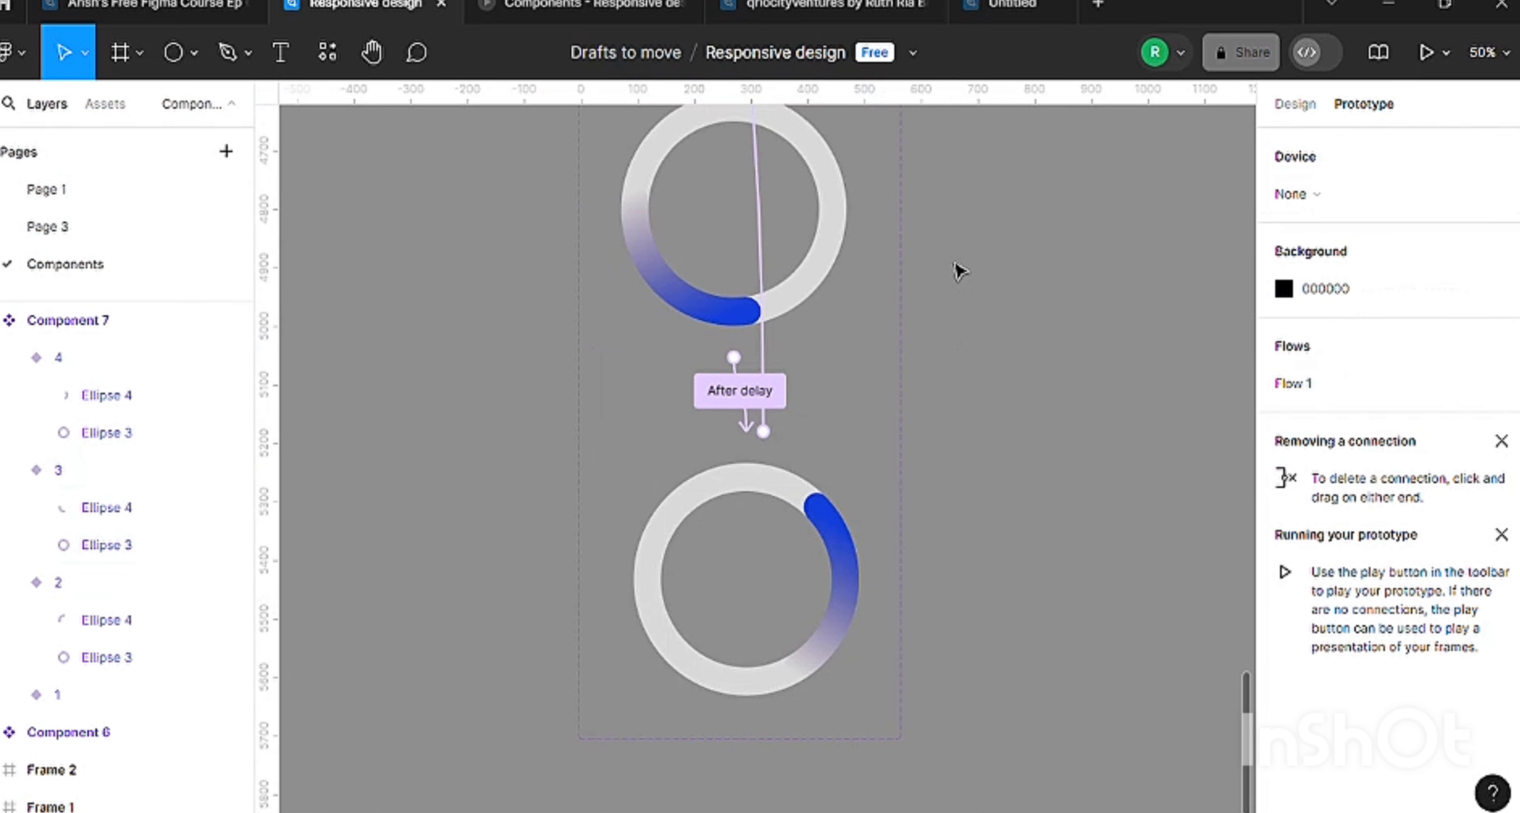
# Move the Component 6 spinner instance higher in Frame 2, keeping it horizontally centred.
pyautogui.scroll(-10, 951, 278)
pyautogui.press('-')
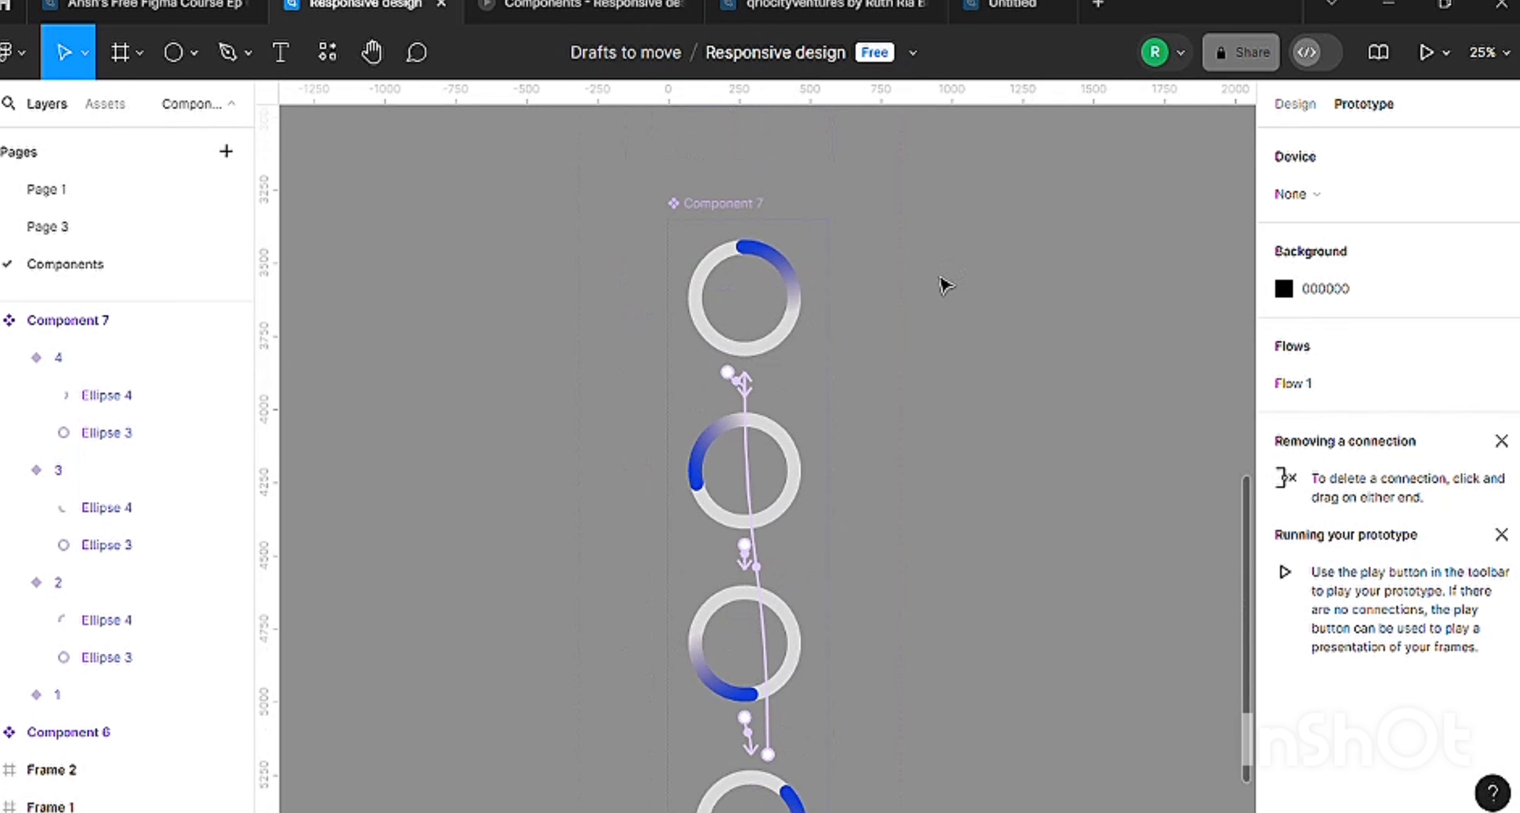
pyautogui.scroll(-2, 966, 328)
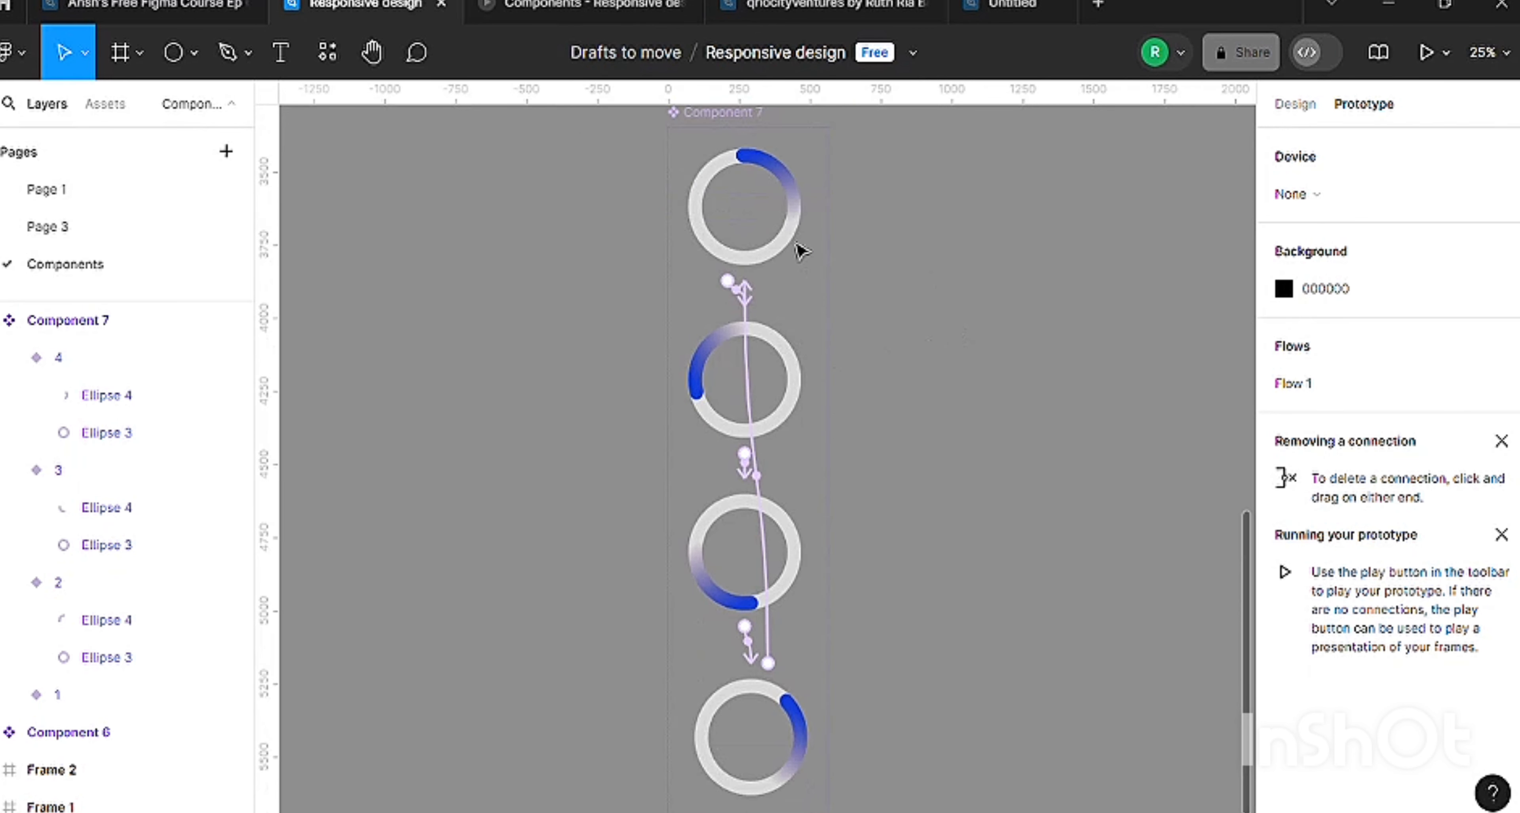
pyautogui.scroll(15, 791, 237)
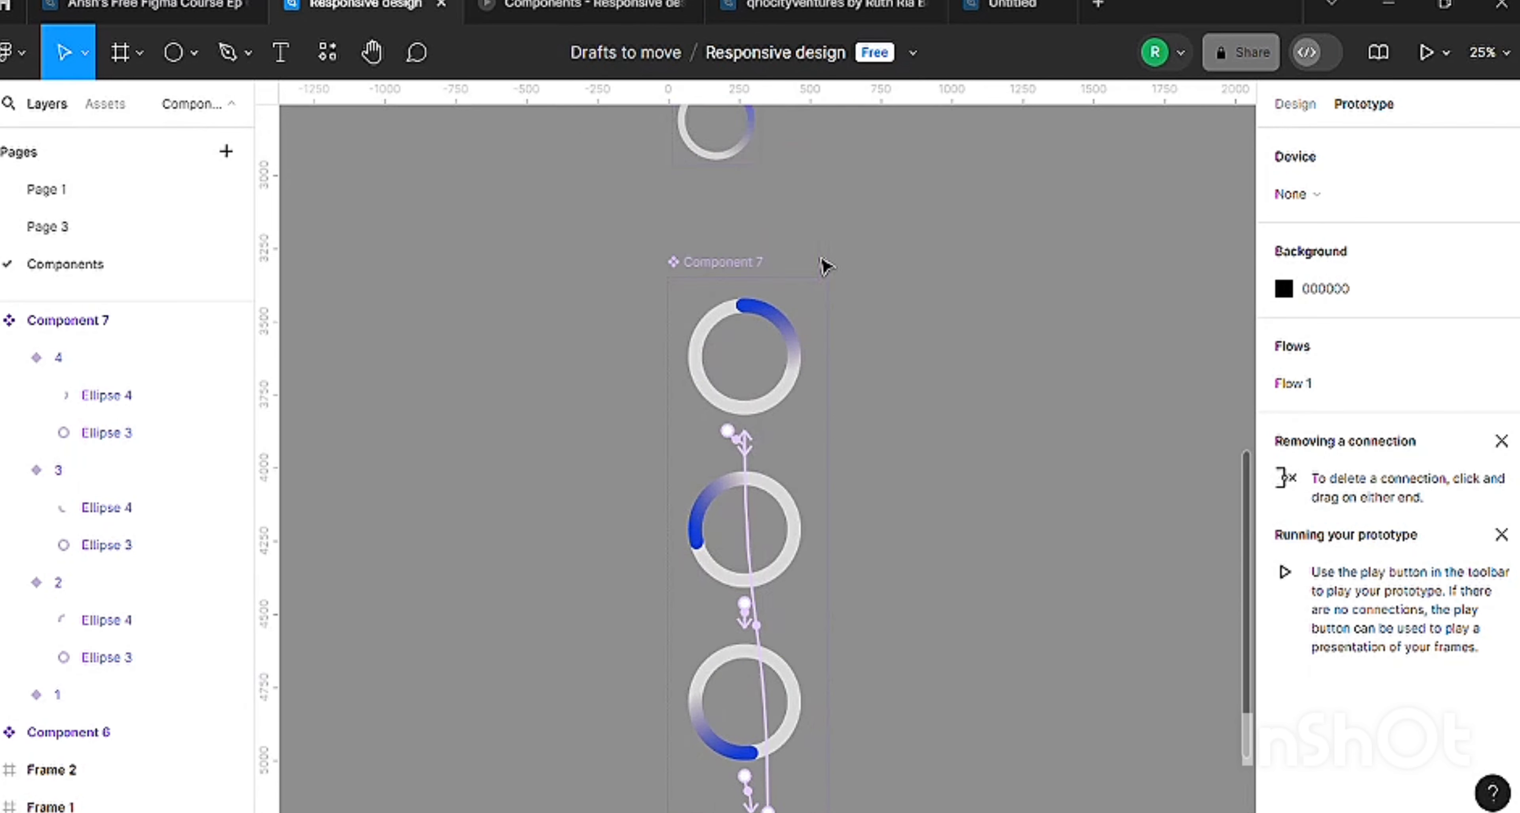
pyautogui.scroll(-2, 929, 397)
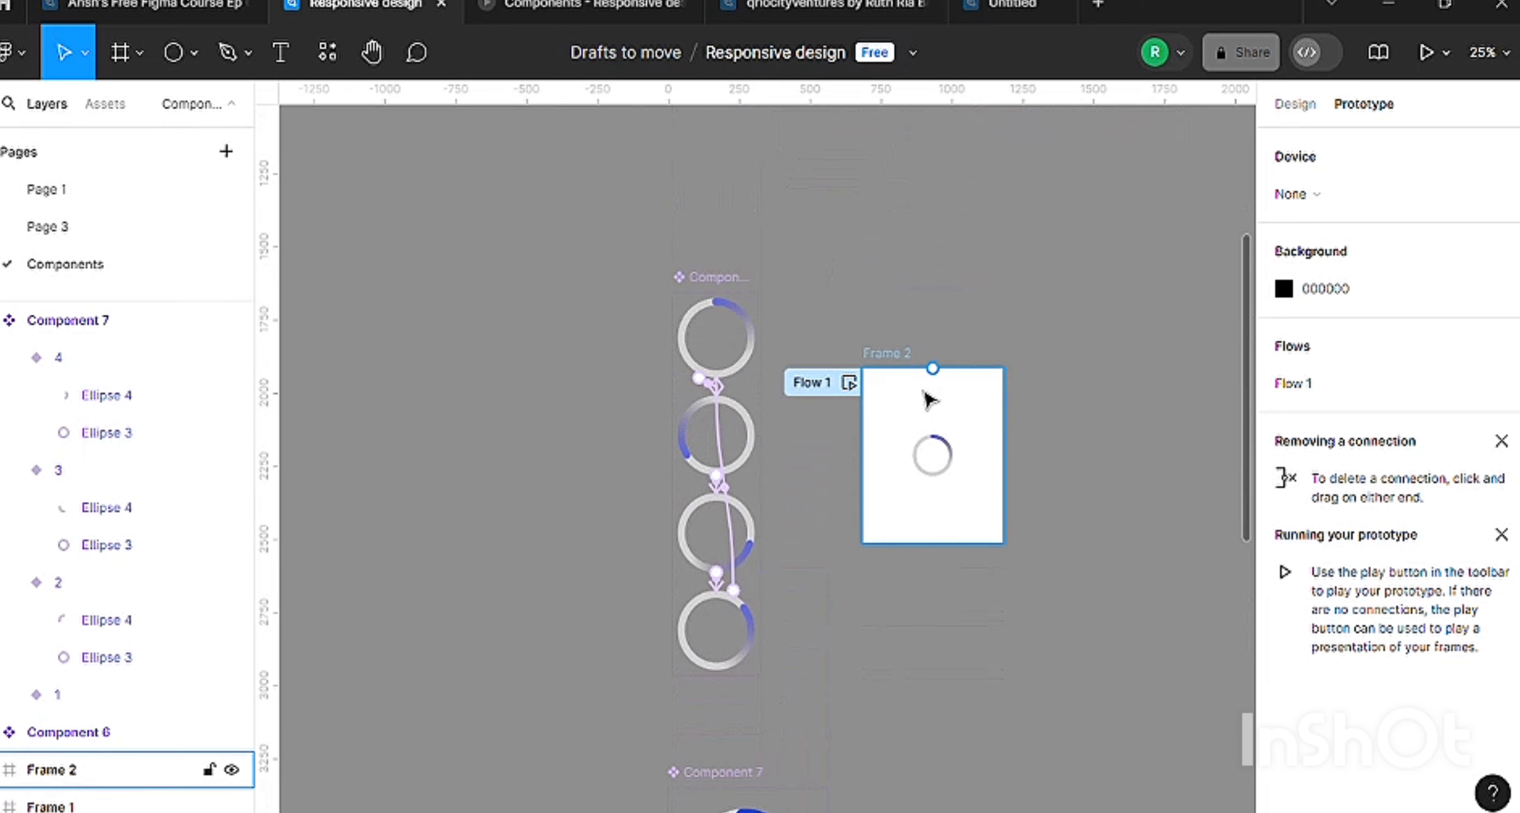
pyautogui.hotkey('ctrl', '+')
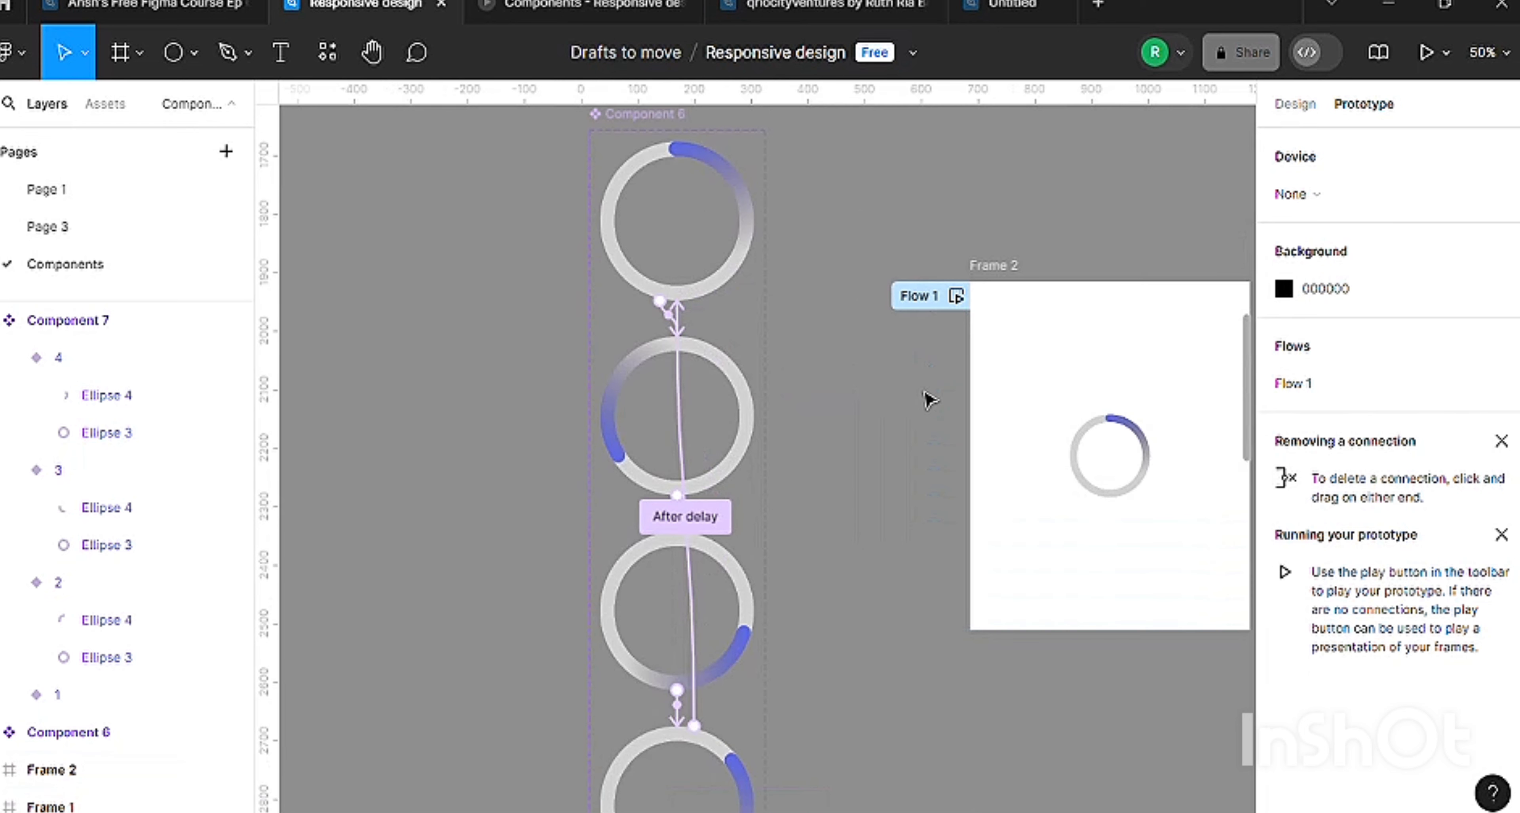
pyautogui.click(1130, 450)
pyautogui.moveTo(1130, 449); pyautogui.dragTo(1132, 361)
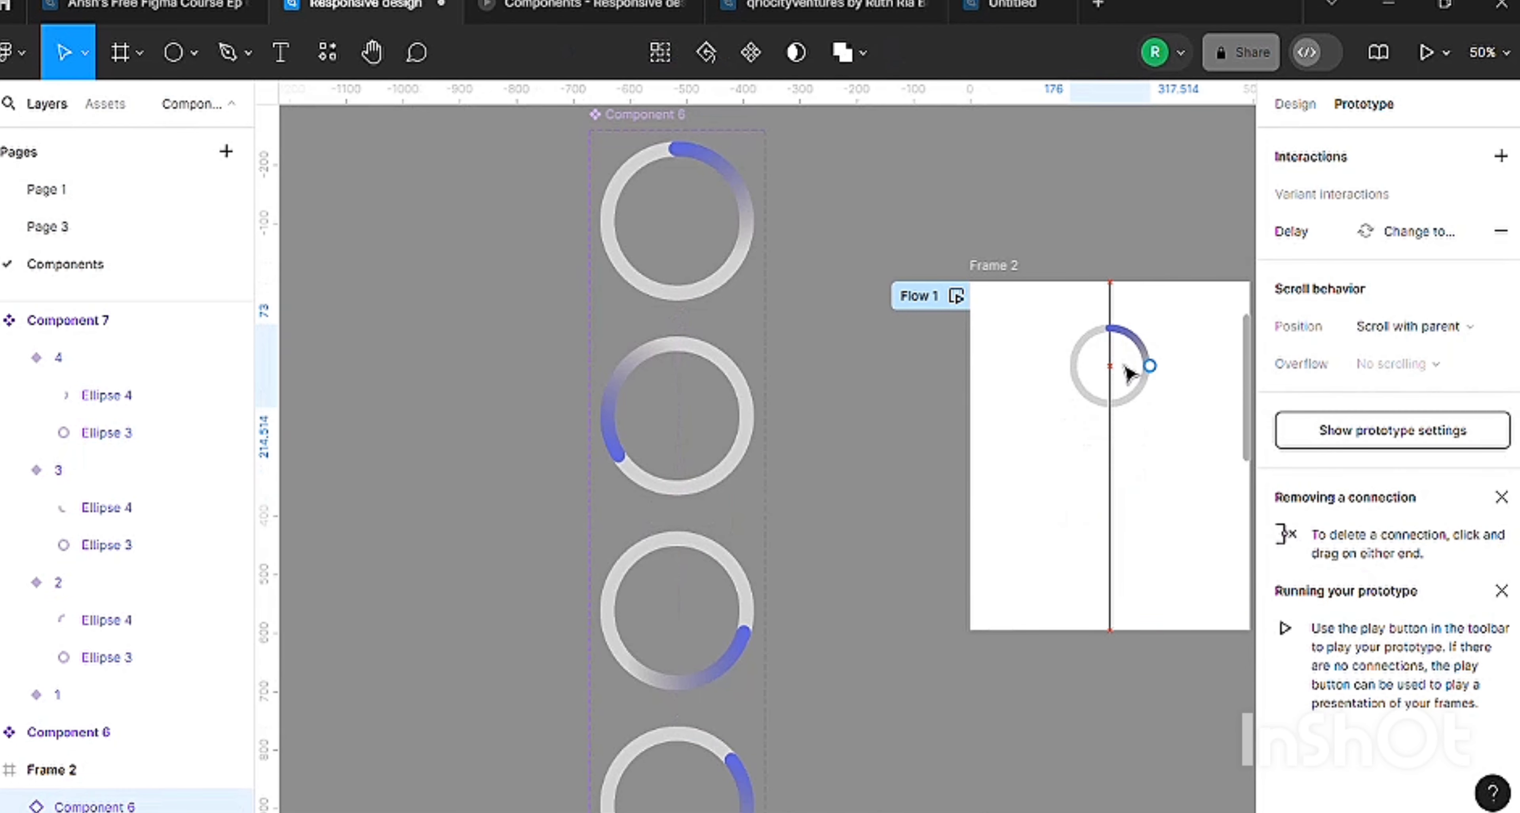
# Place an instance of Component 7 below the small spinner in Frame 2 and scale it to 291 × 291, horizontally centred.
pyautogui.click(107, 109)
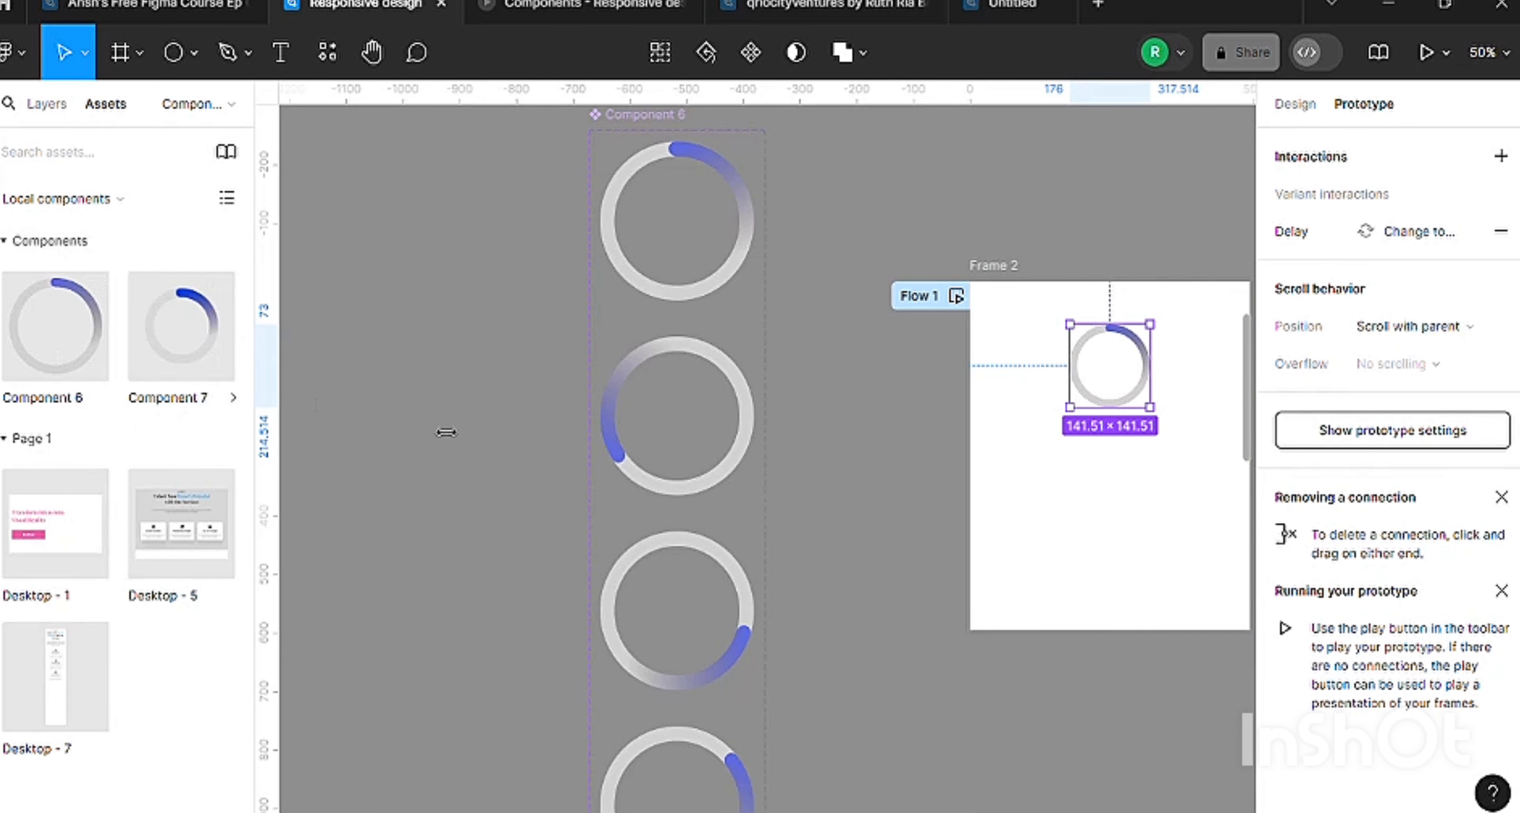
pyautogui.moveTo(180, 319); pyautogui.dragTo(1126, 524)
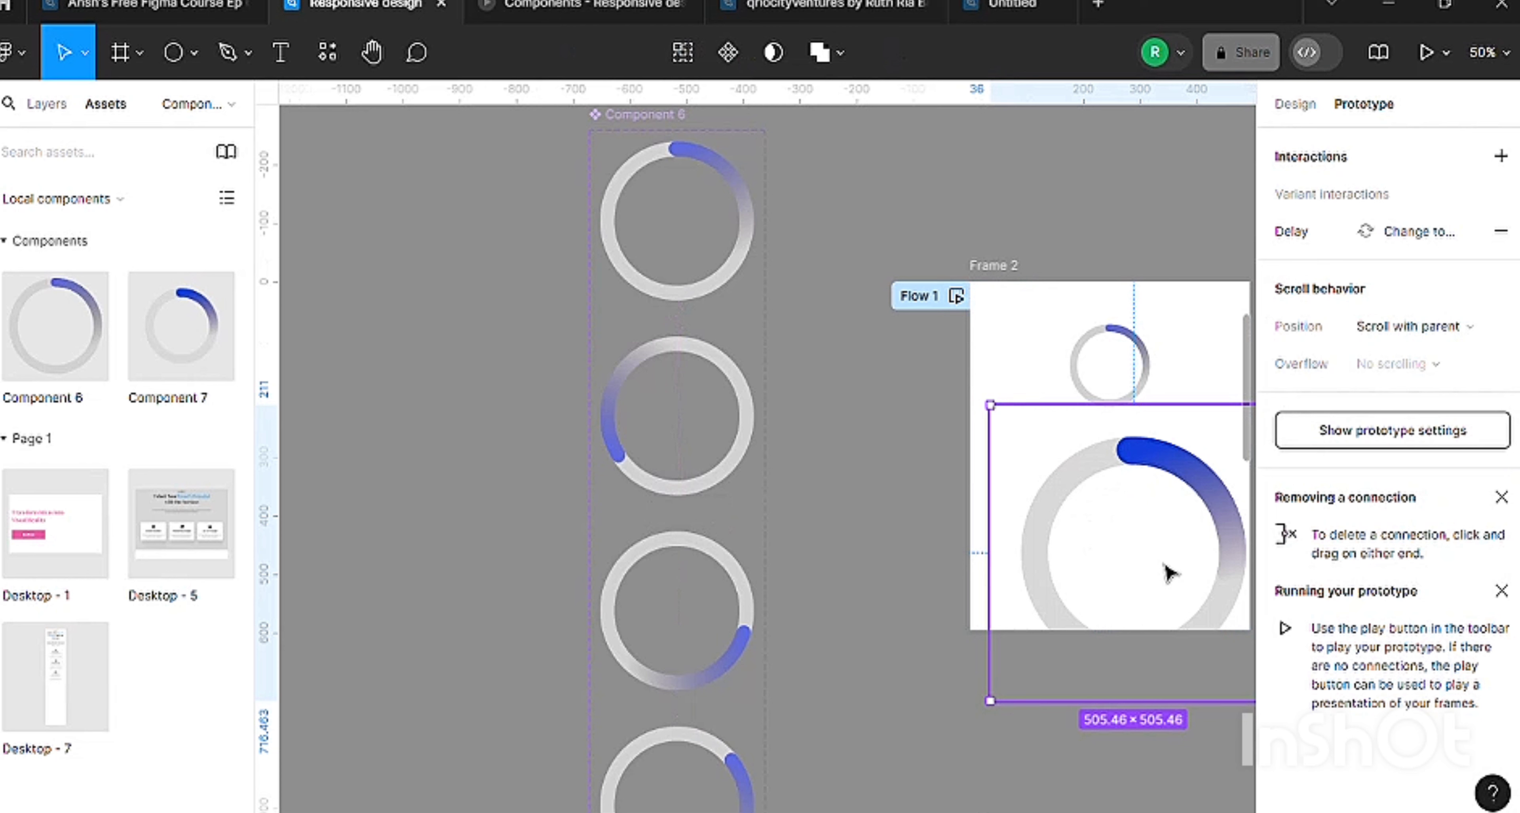
pyautogui.scroll(-1, 1172, 567)
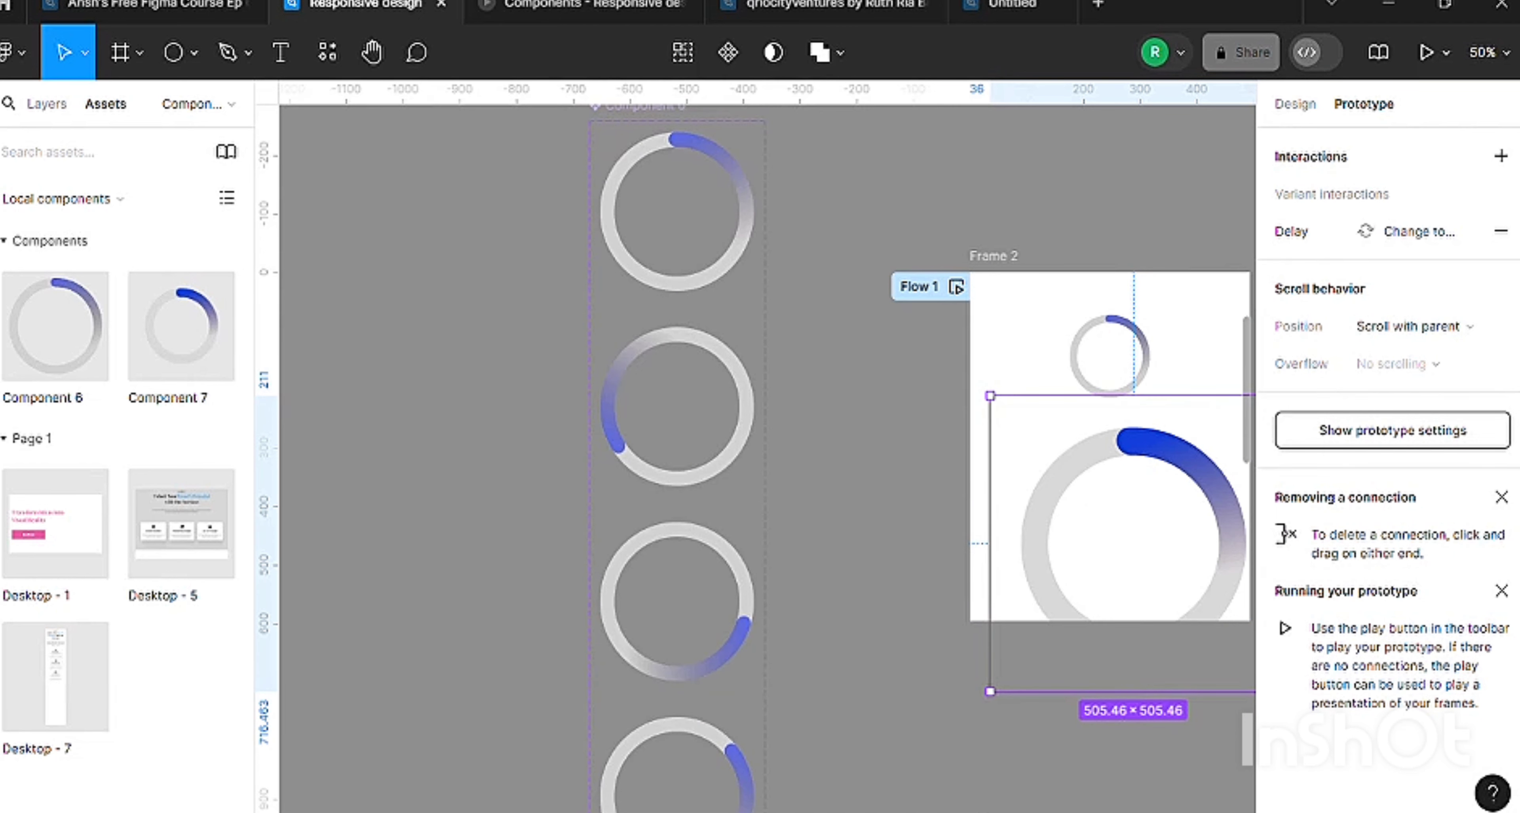
pyautogui.press('k')
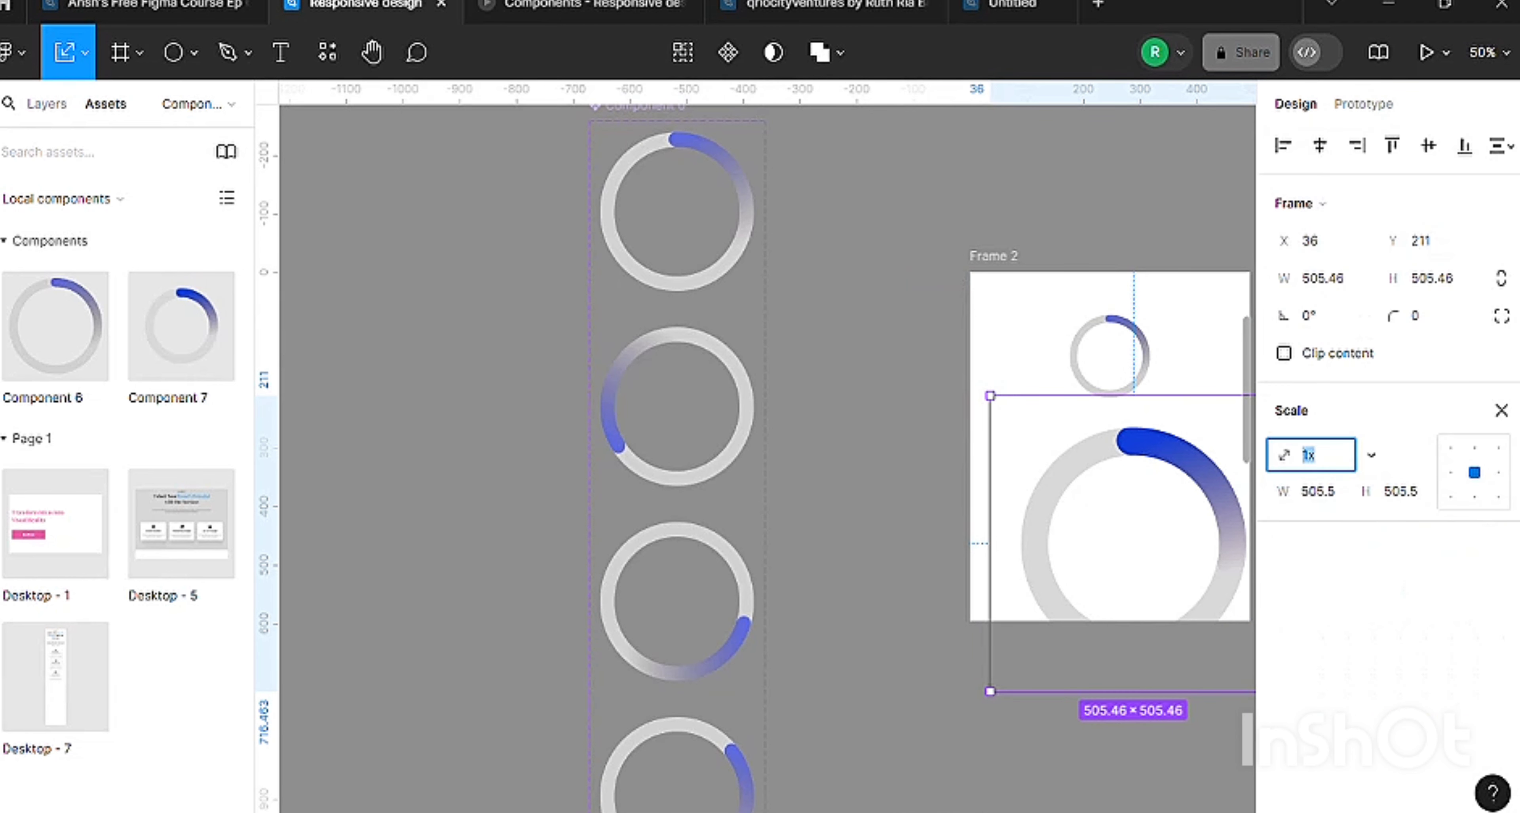
pyautogui.hscroll(5, 1056, 735)
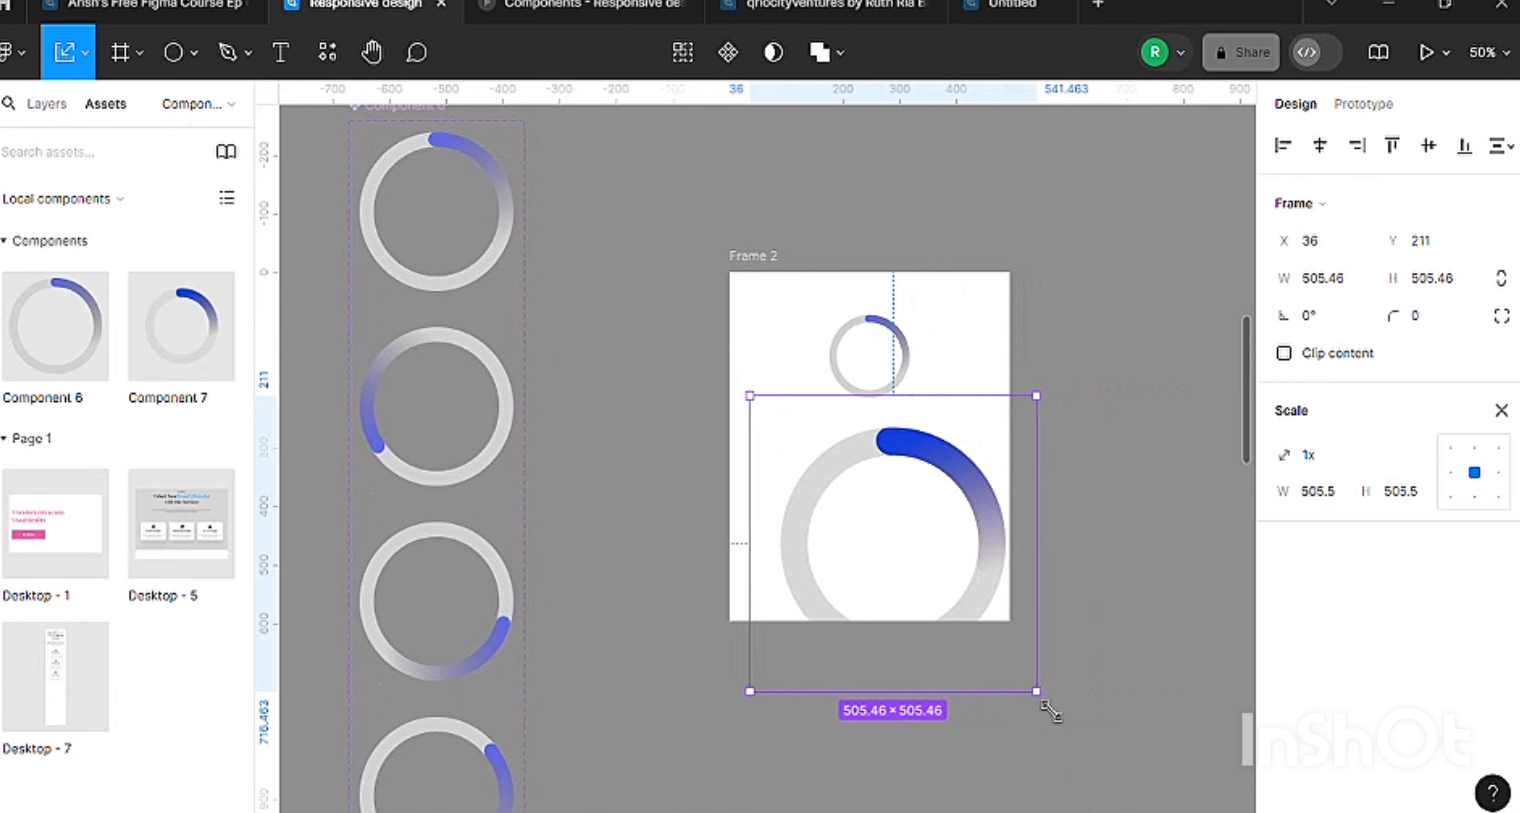
pyautogui.moveTo(1049, 707); pyautogui.dragTo(909, 577)
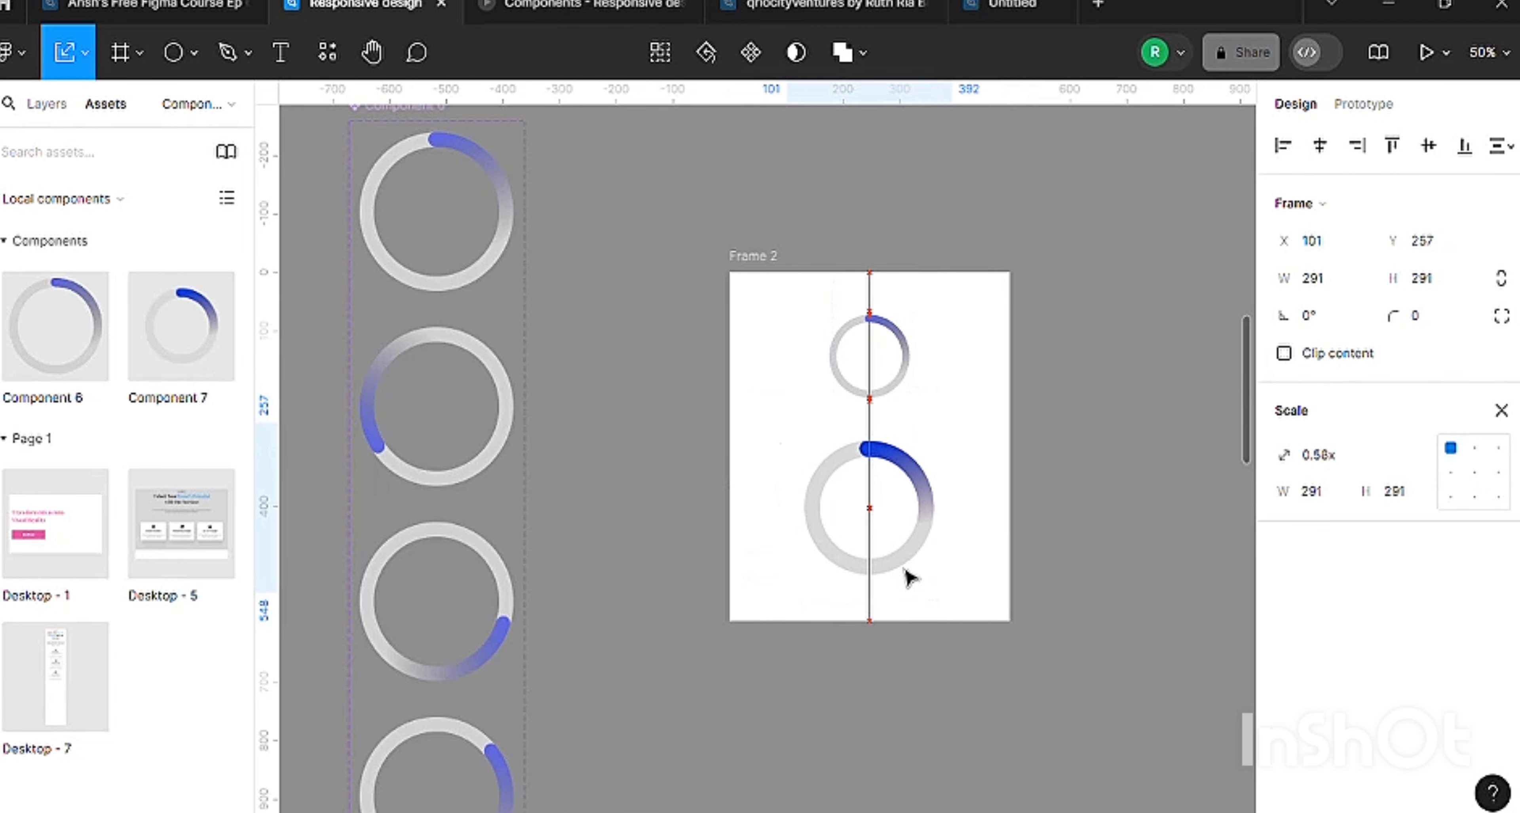
# Select Frame 2 and run its prototype to preview both spinner animations.
pyautogui.click(750, 257)
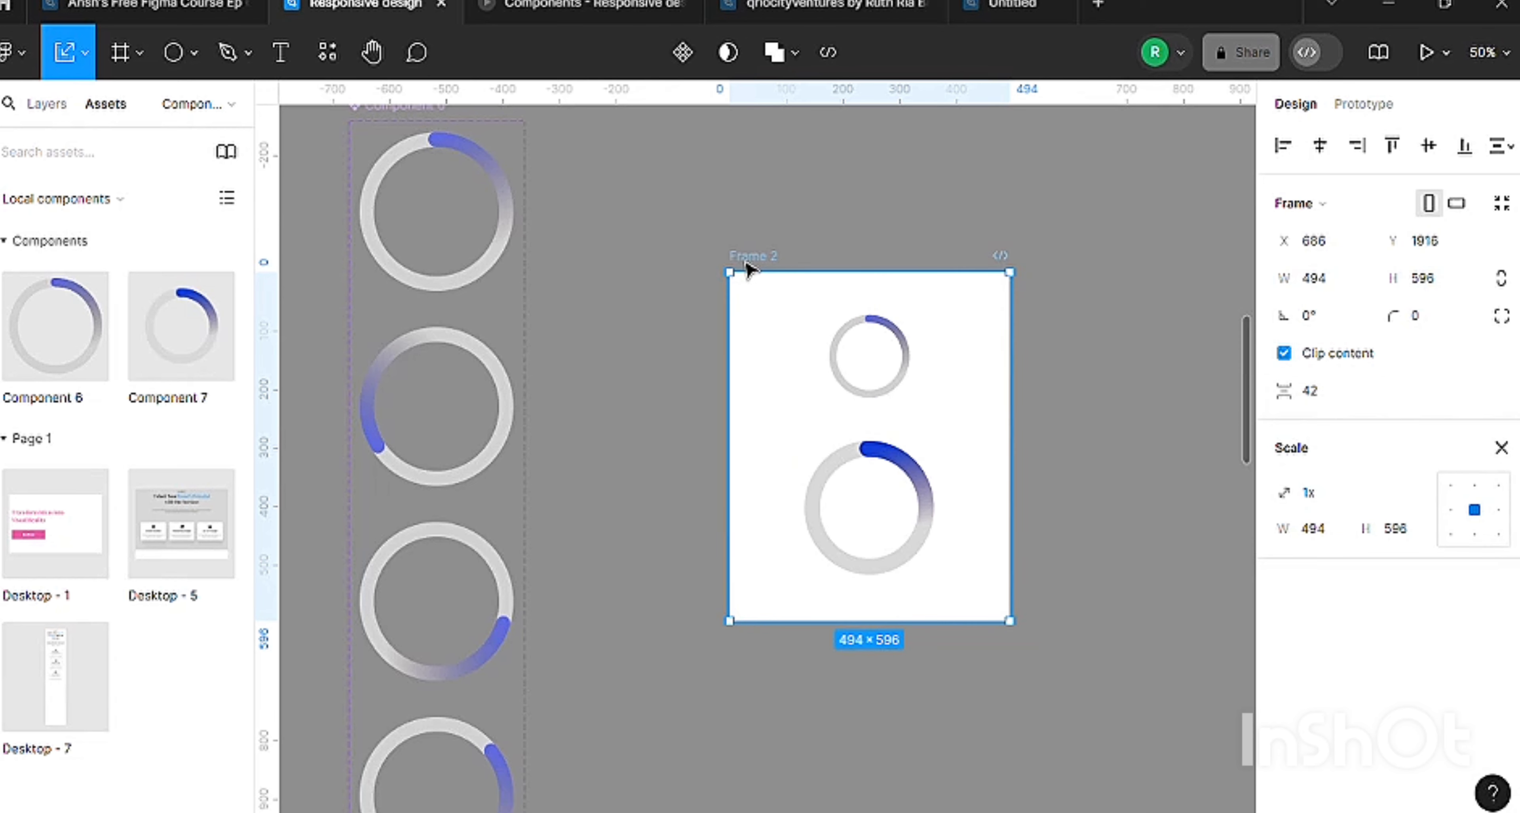
pyautogui.click(1428, 52)
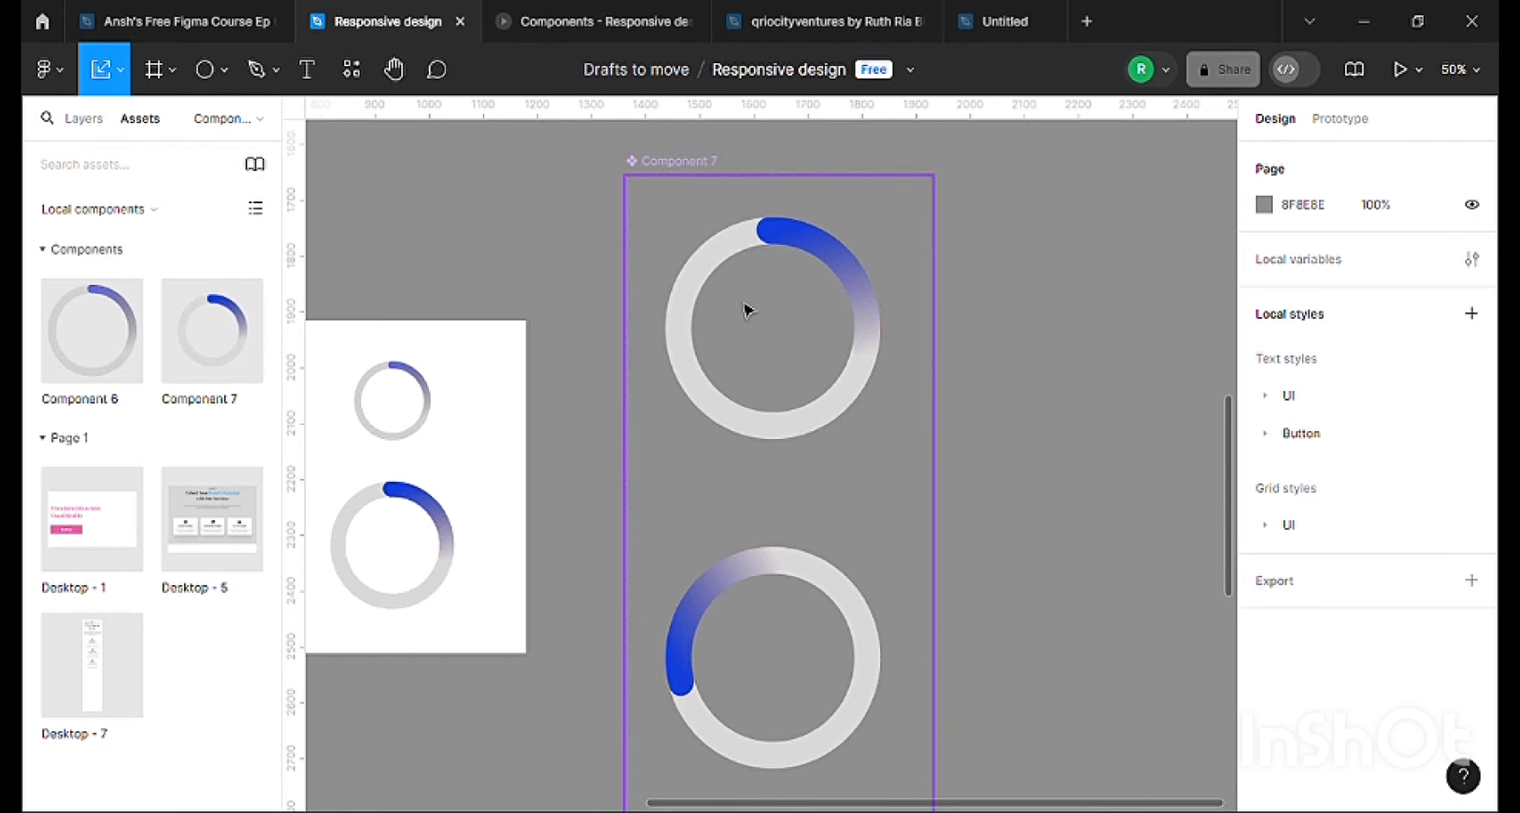
# Draw a circle of about 465 × 465 on the empty canvas beside Component 7.
pyautogui.scroll(-15, 791, 393)
pyautogui.scroll(16, 795, 399)
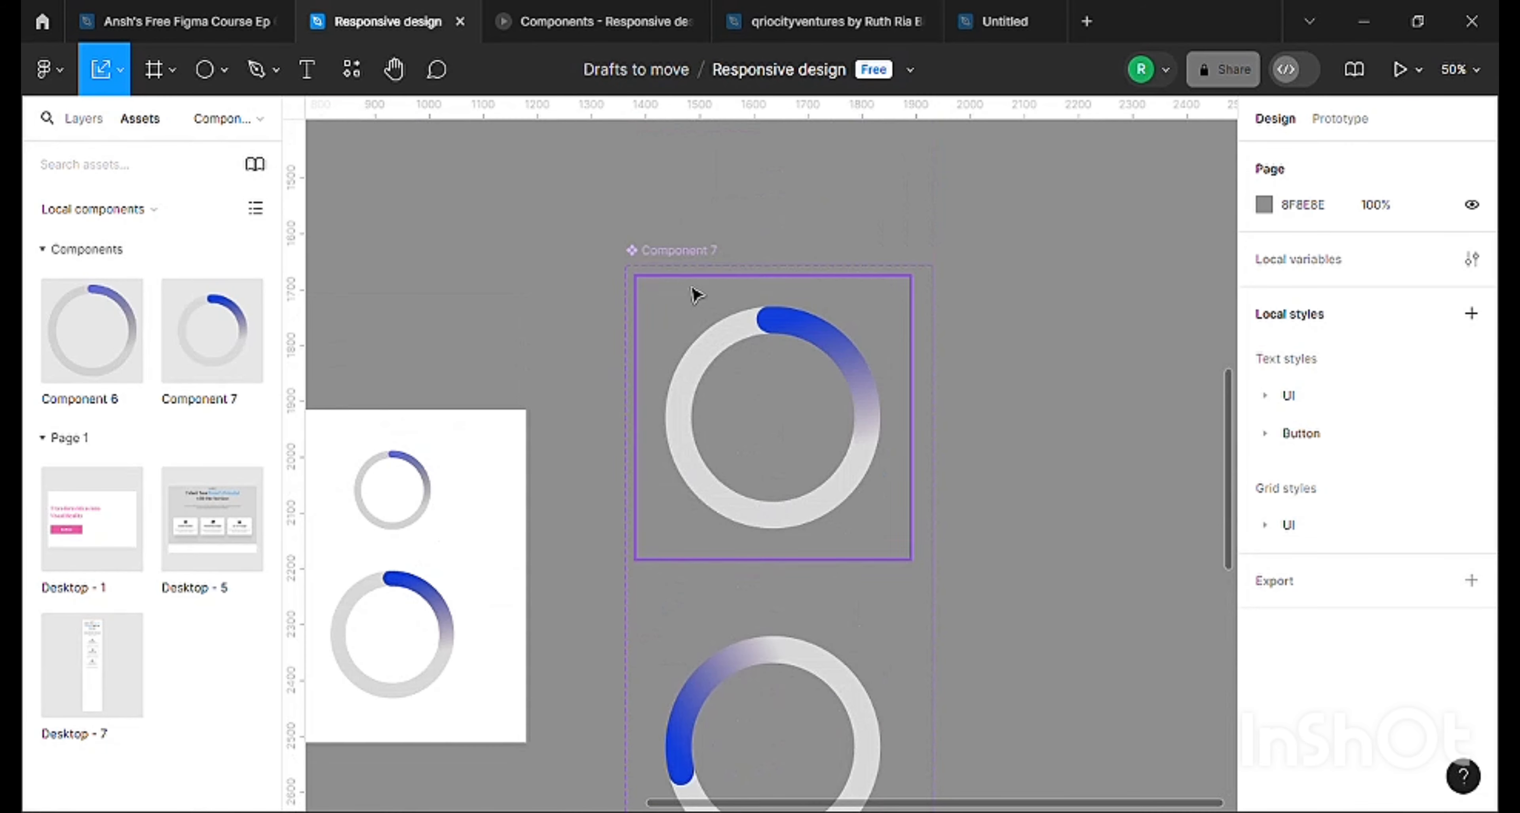
pyautogui.click(724, 321)
pyautogui.click(81, 118)
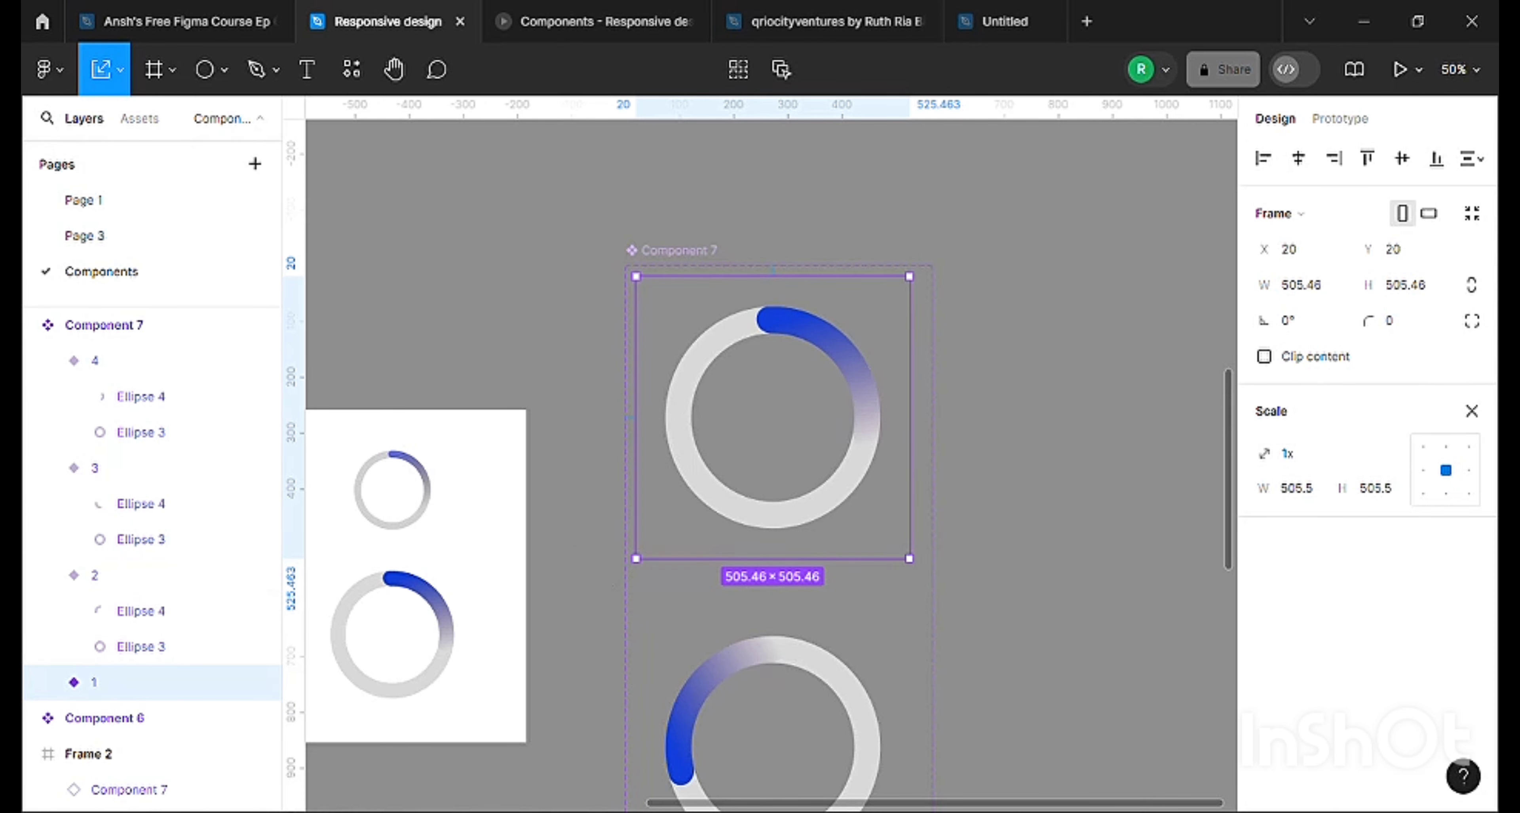
pyautogui.moveTo(689, 804); pyautogui.dragTo(864, 806)
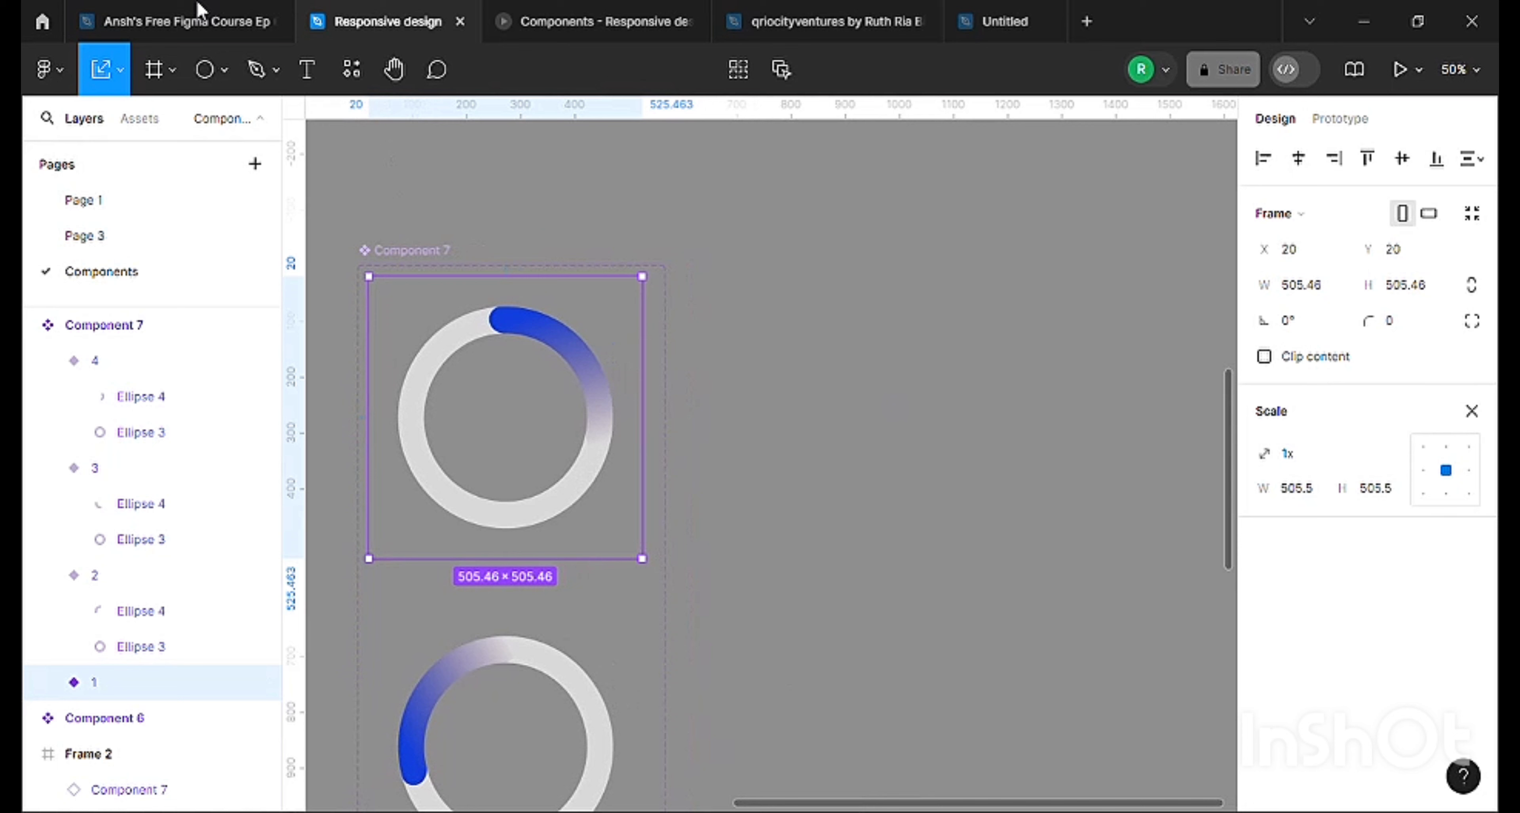
pyautogui.click(205, 69)
pyautogui.moveTo(798, 289); pyautogui.dragTo(1034, 525)
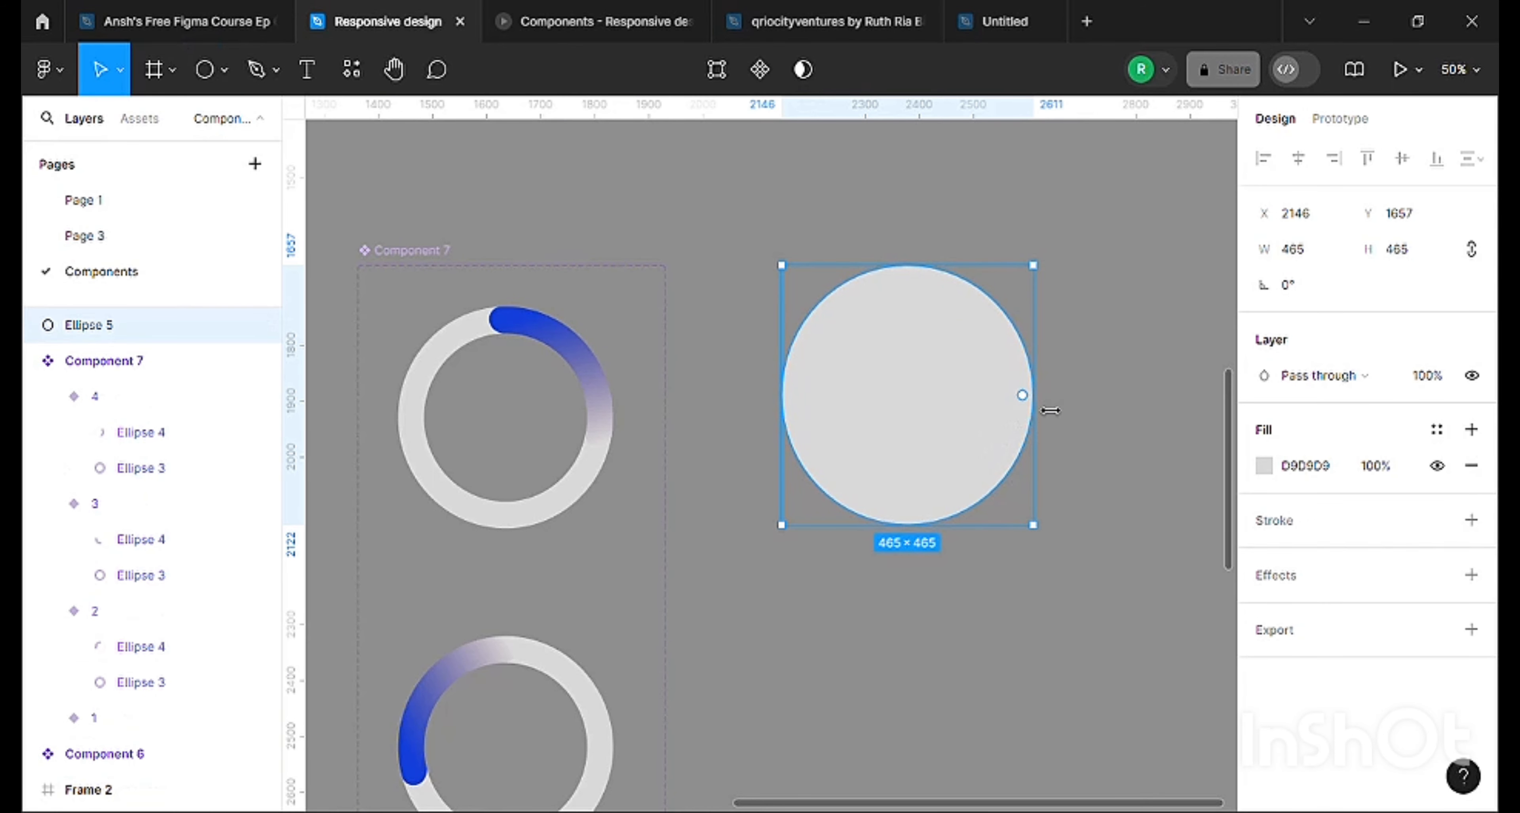
# Hollow the circle into a ring with a 79.2% ratio and duplicate it as an arc with a -43.66% sweep.
pyautogui.moveTo(1030, 395); pyautogui.dragTo(804, 353)
pyautogui.click(1090, 329)
pyautogui.click(1027, 389)
pyautogui.hotkey('ctrl', 'd')
# Change the arc's solid fill colour to blue 1F5AB4.
pyautogui.click(1264, 501)
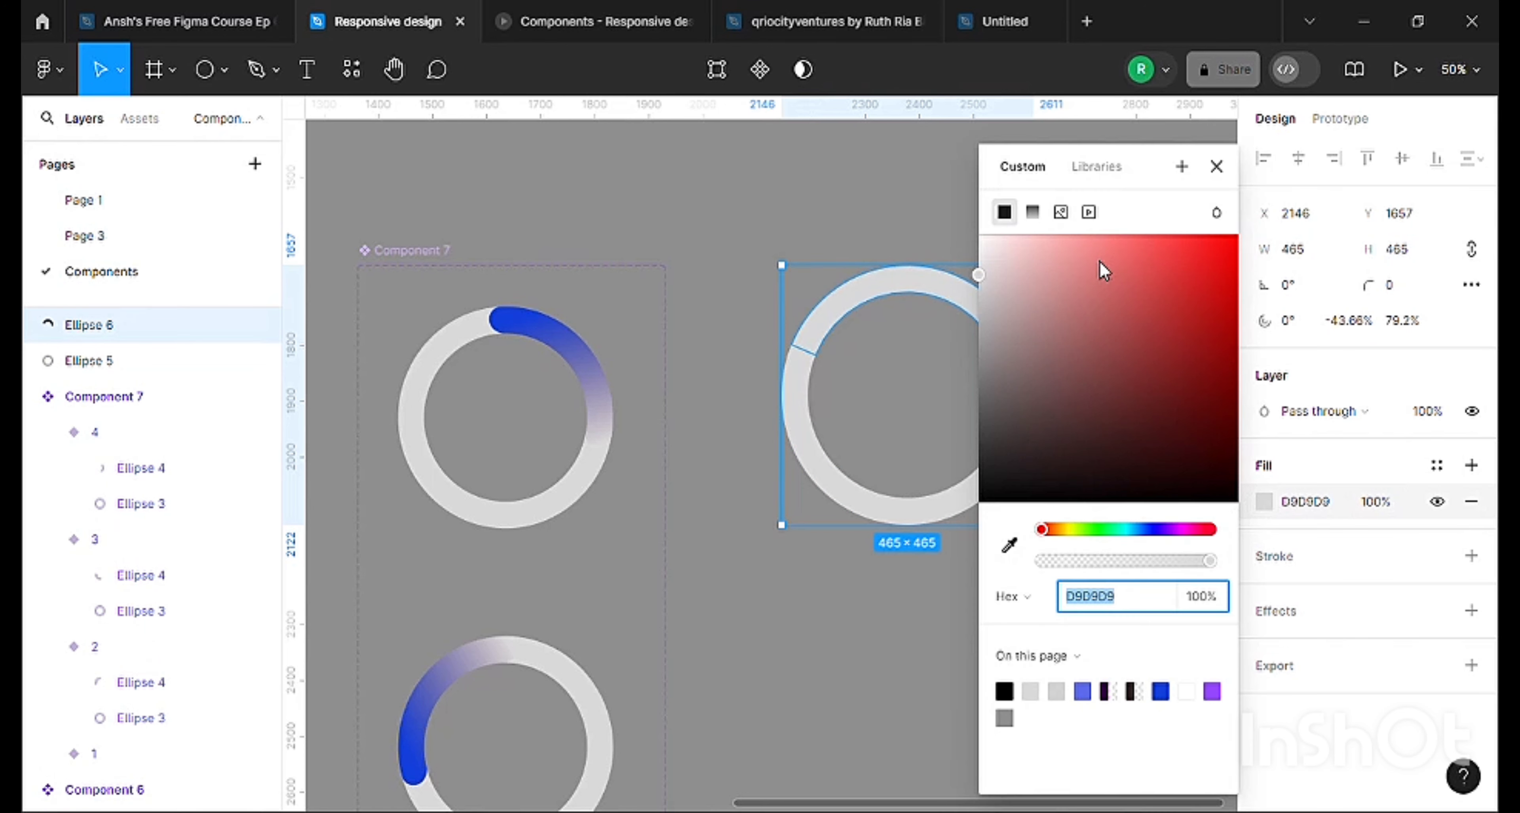
pyautogui.click(1131, 236)
pyautogui.moveTo(1114, 531); pyautogui.dragTo(1148, 530)
pyautogui.moveTo(1157, 277); pyautogui.dragTo(1194, 314)
pyautogui.click(912, 183)
pyautogui.click(1022, 381)
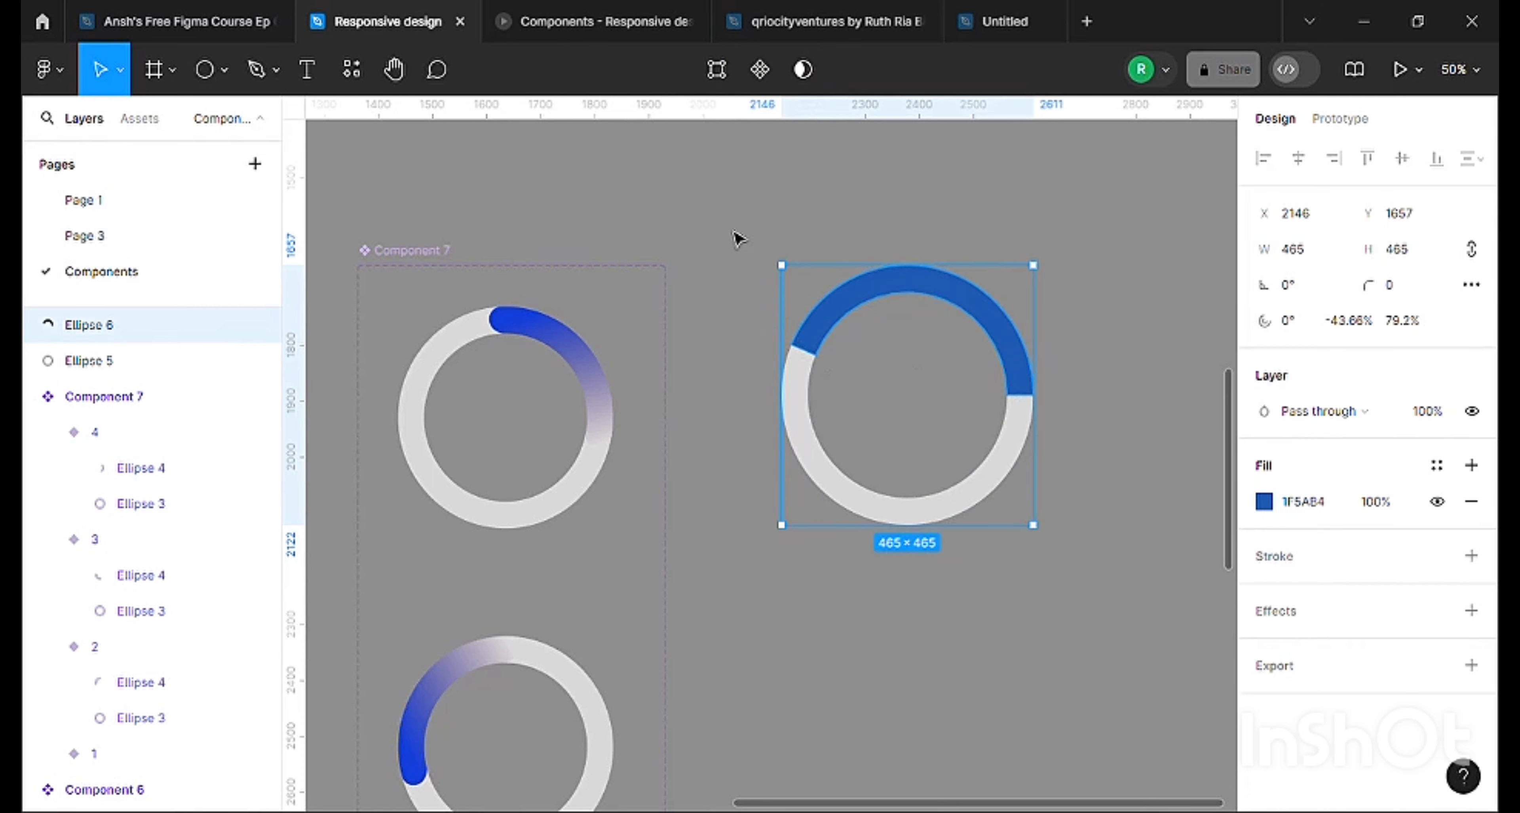
# Duplicate the ring and blue arc together directly below the originals, at Y 2219.
pyautogui.moveTo(729, 226); pyautogui.dragTo(1061, 555)
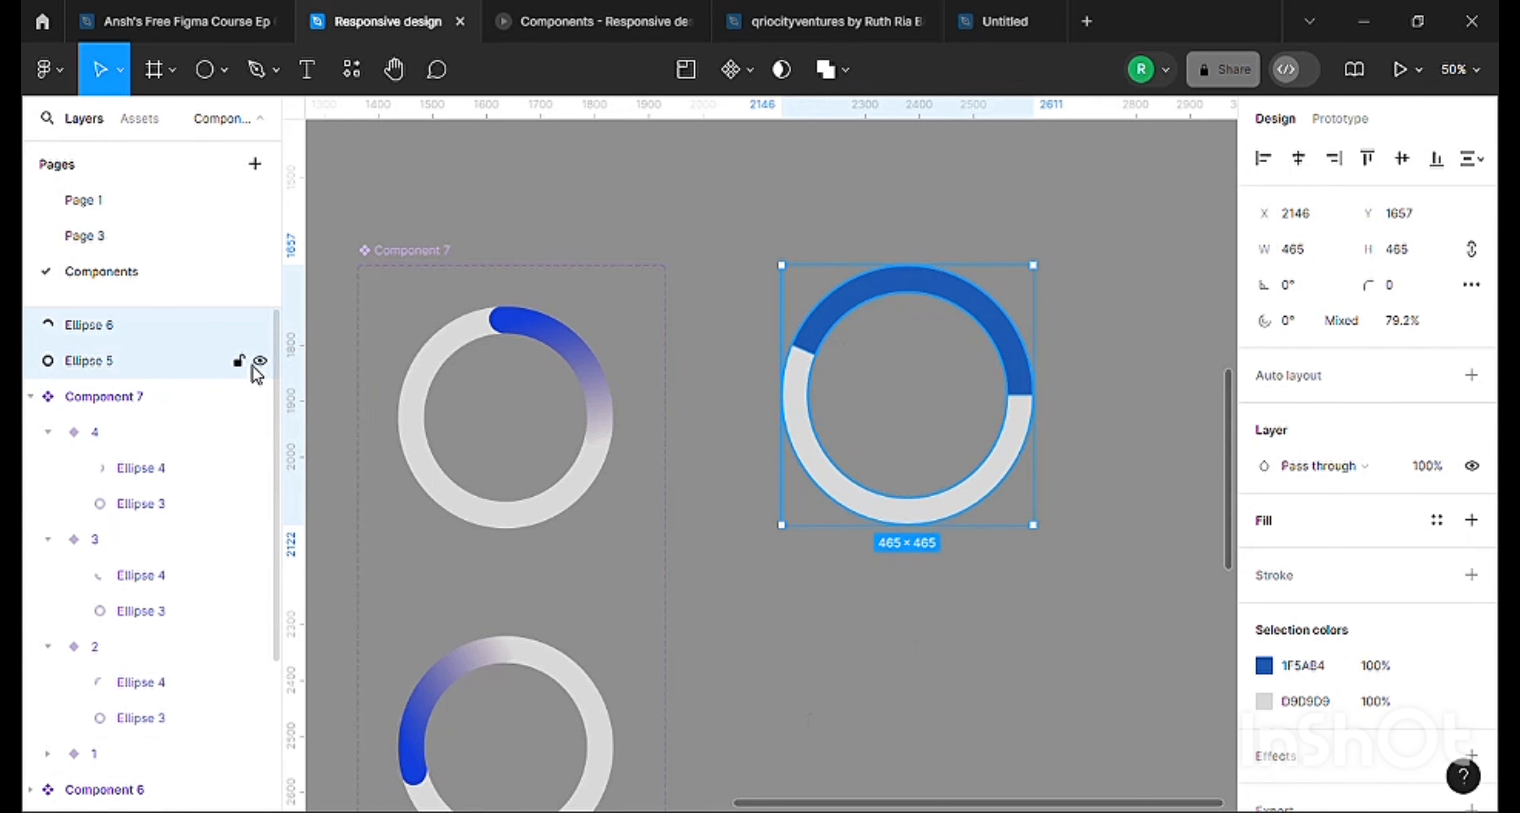
pyautogui.scroll(-2, 831, 281)
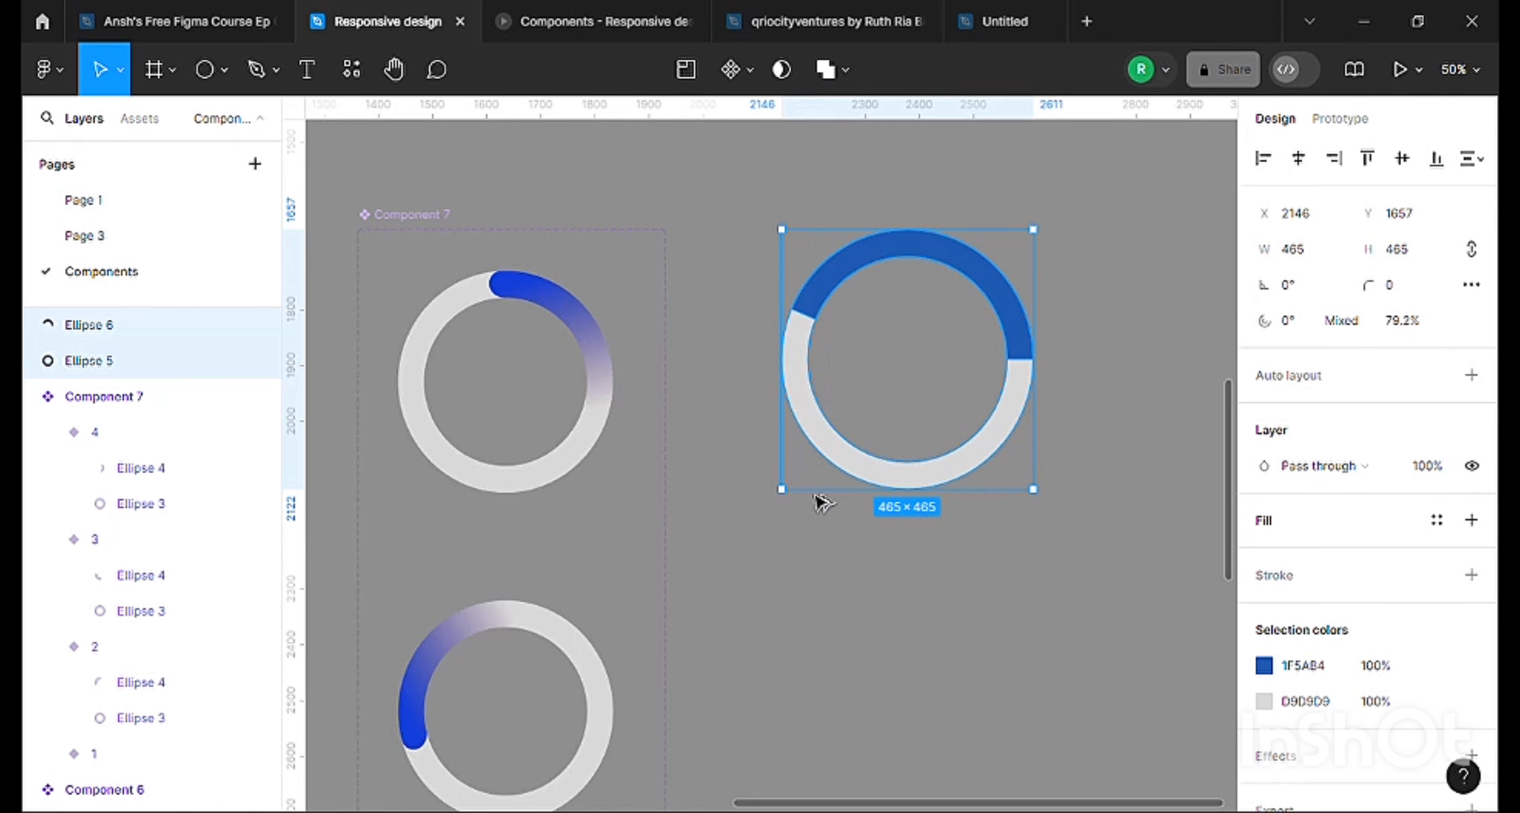
pyautogui.moveTo(815, 494); pyautogui.dragTo(812, 564)
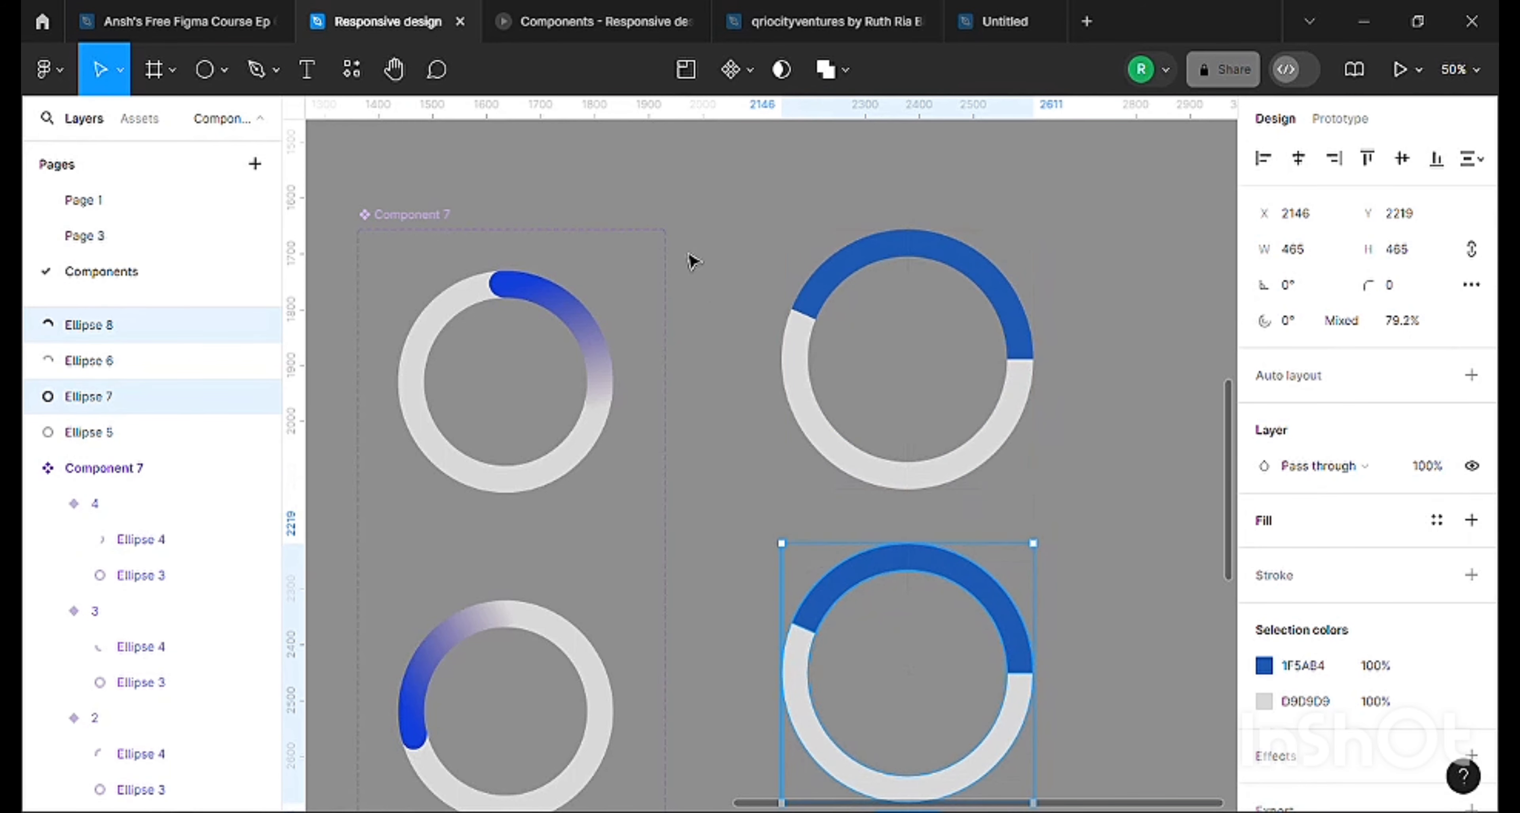
# Create a component set from all four loose ring and arc ellipses without grouping them first.
pyautogui.click(716, 224)
pyautogui.moveTo(715, 224); pyautogui.dragTo(1073, 729)
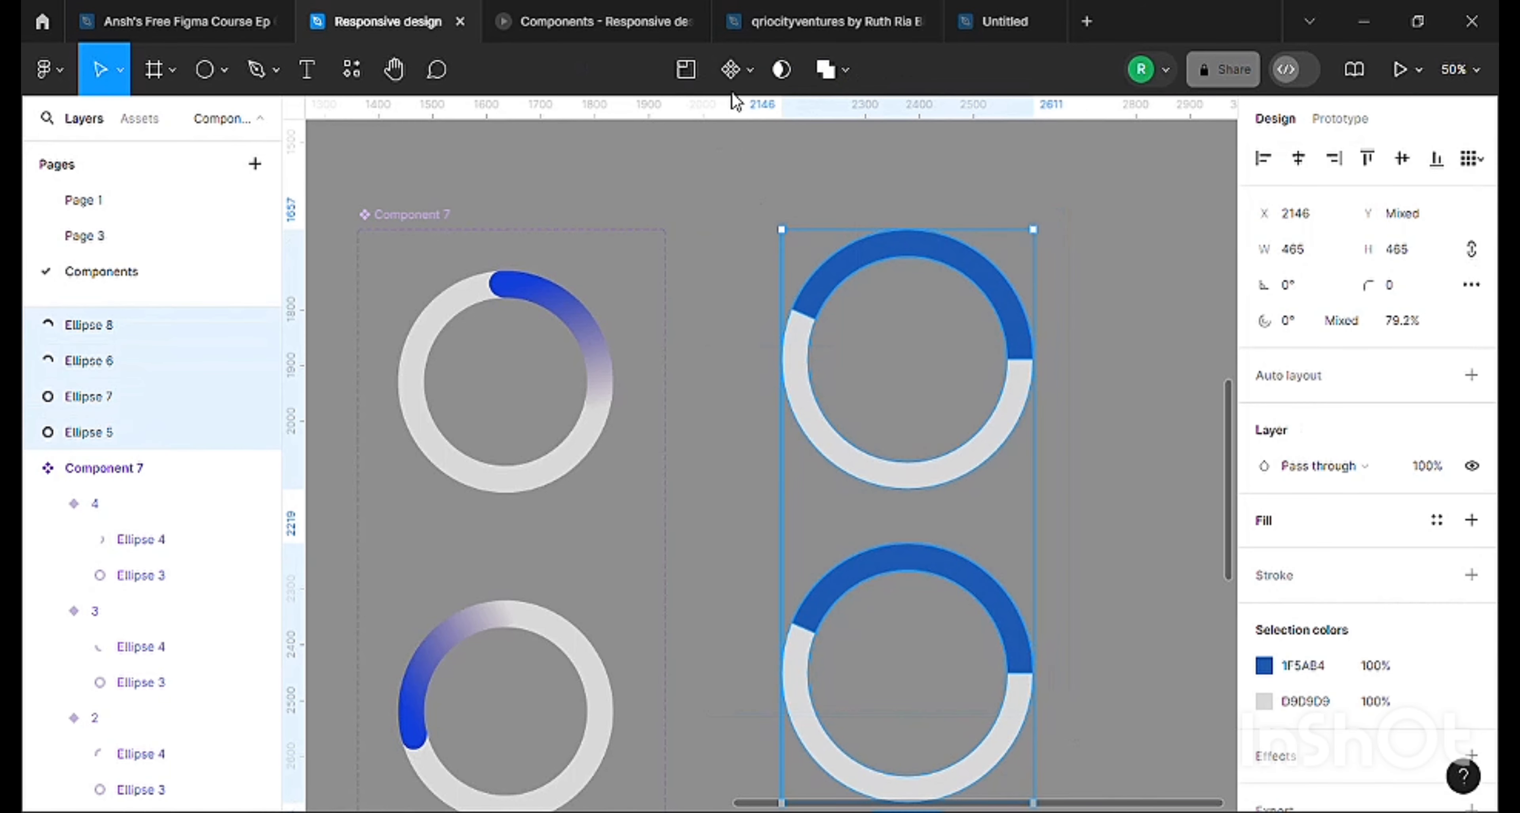
pyautogui.click(750, 70)
pyautogui.click(734, 188)
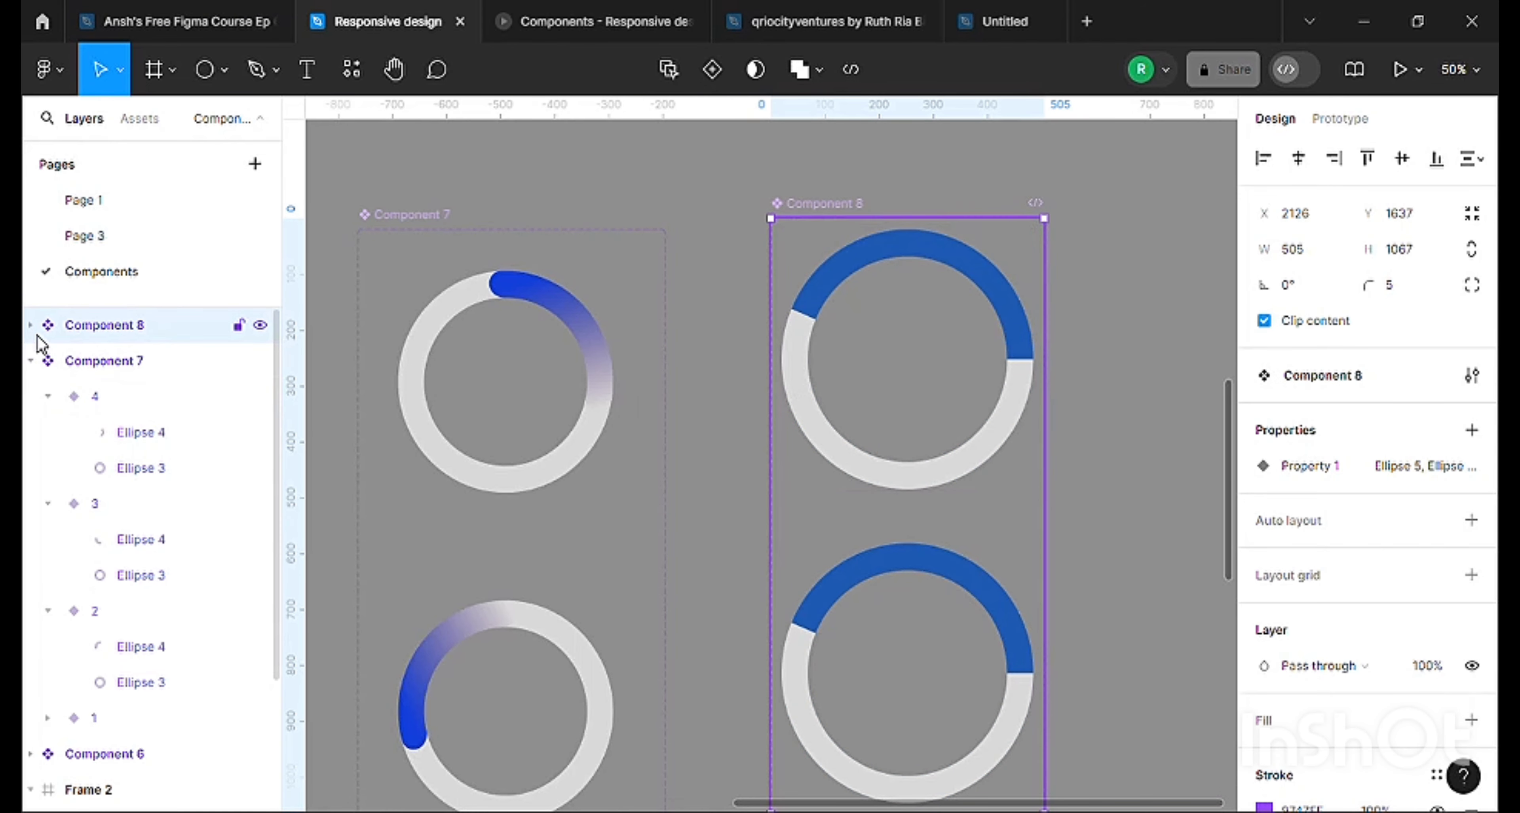
# Examine the variants Ellipse 8, 6, 7 and 5 inside Component 8 and which canvas shapes they correspond to.
pyautogui.click(31, 325)
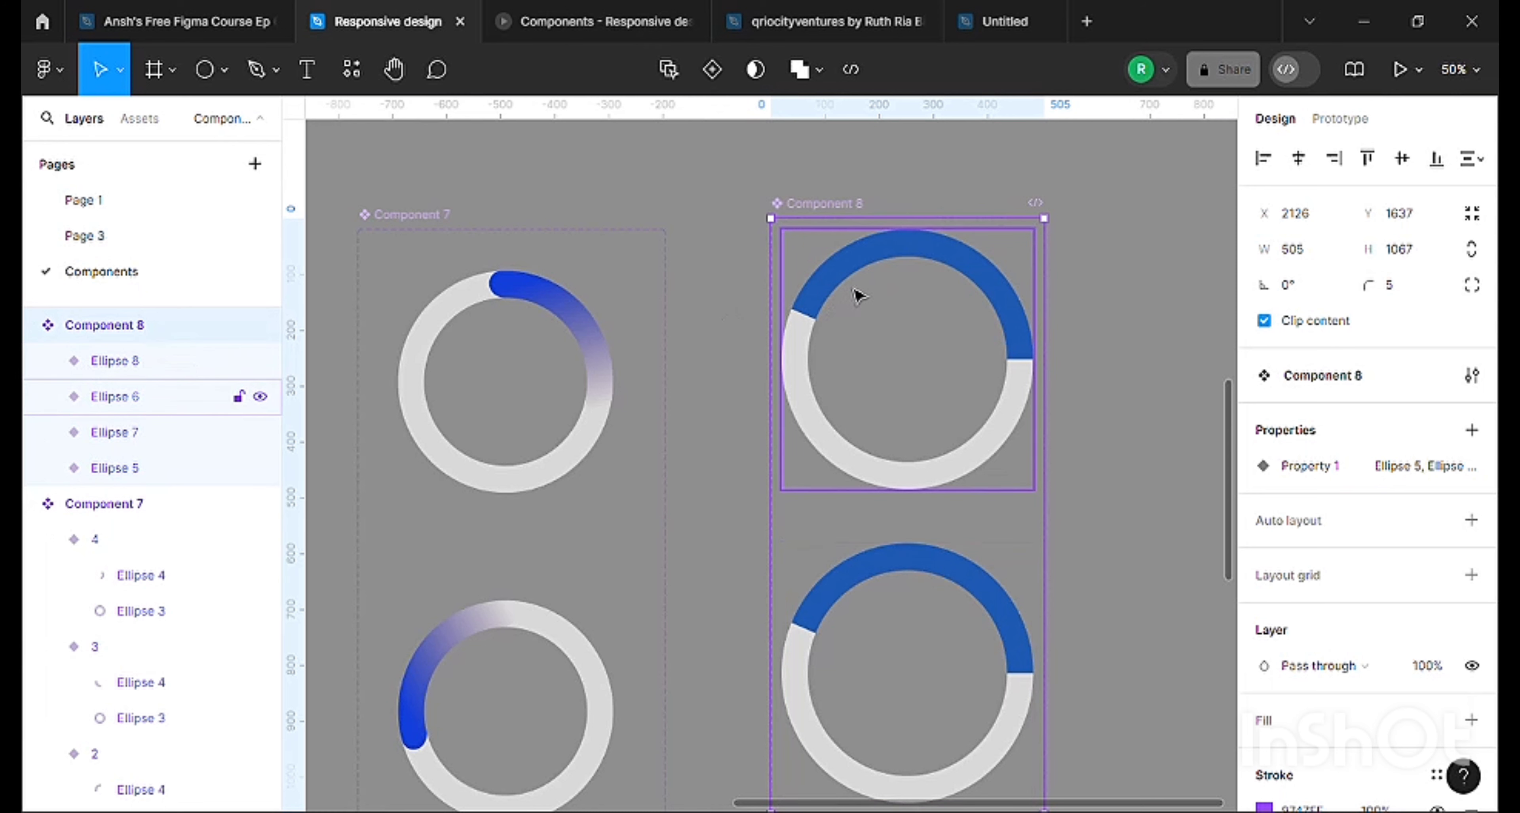
pyautogui.click(107, 372)
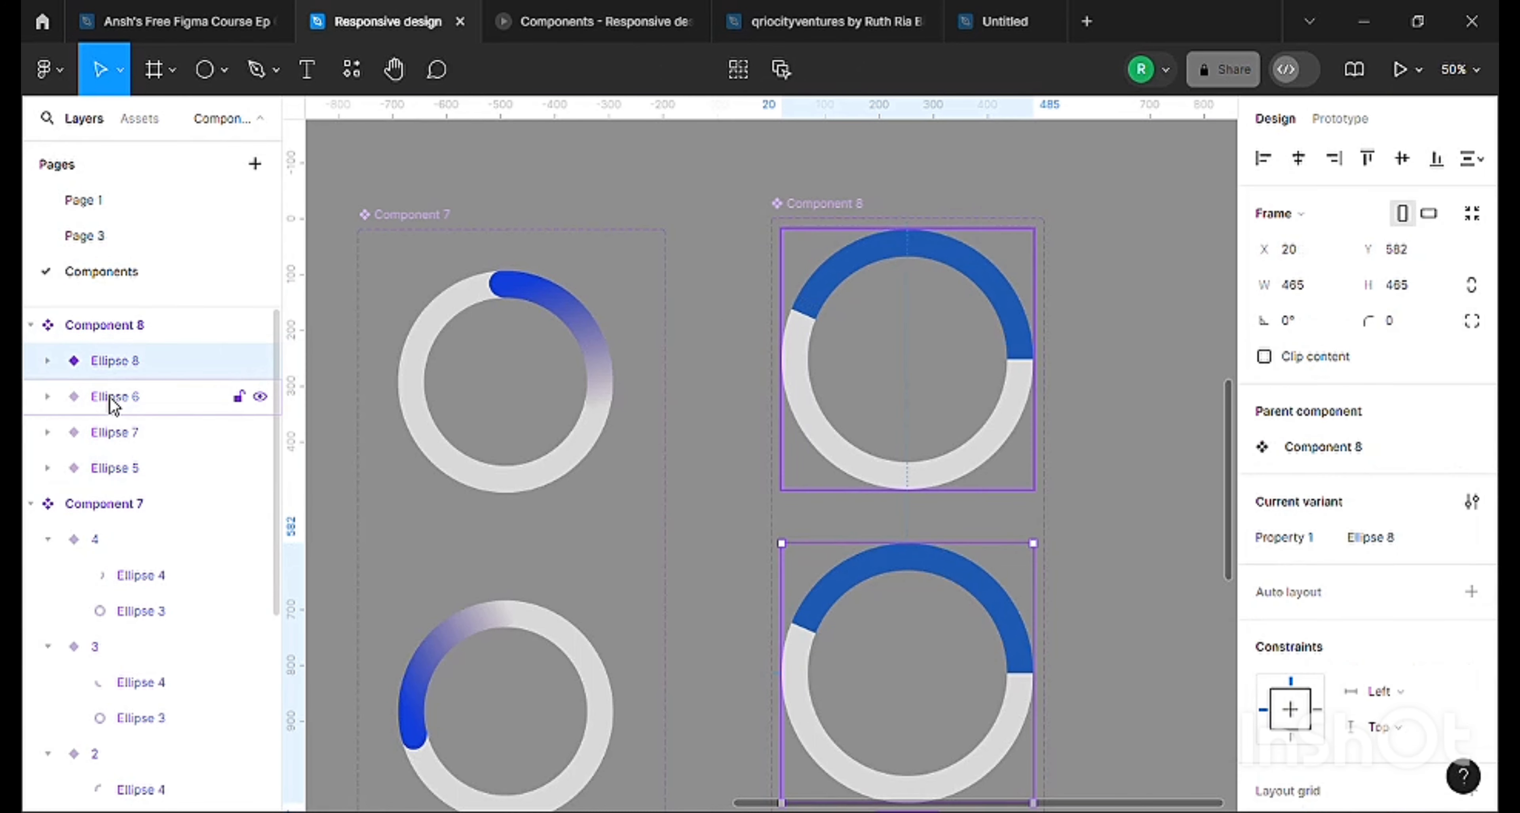
pyautogui.click(113, 410)
pyautogui.click(110, 443)
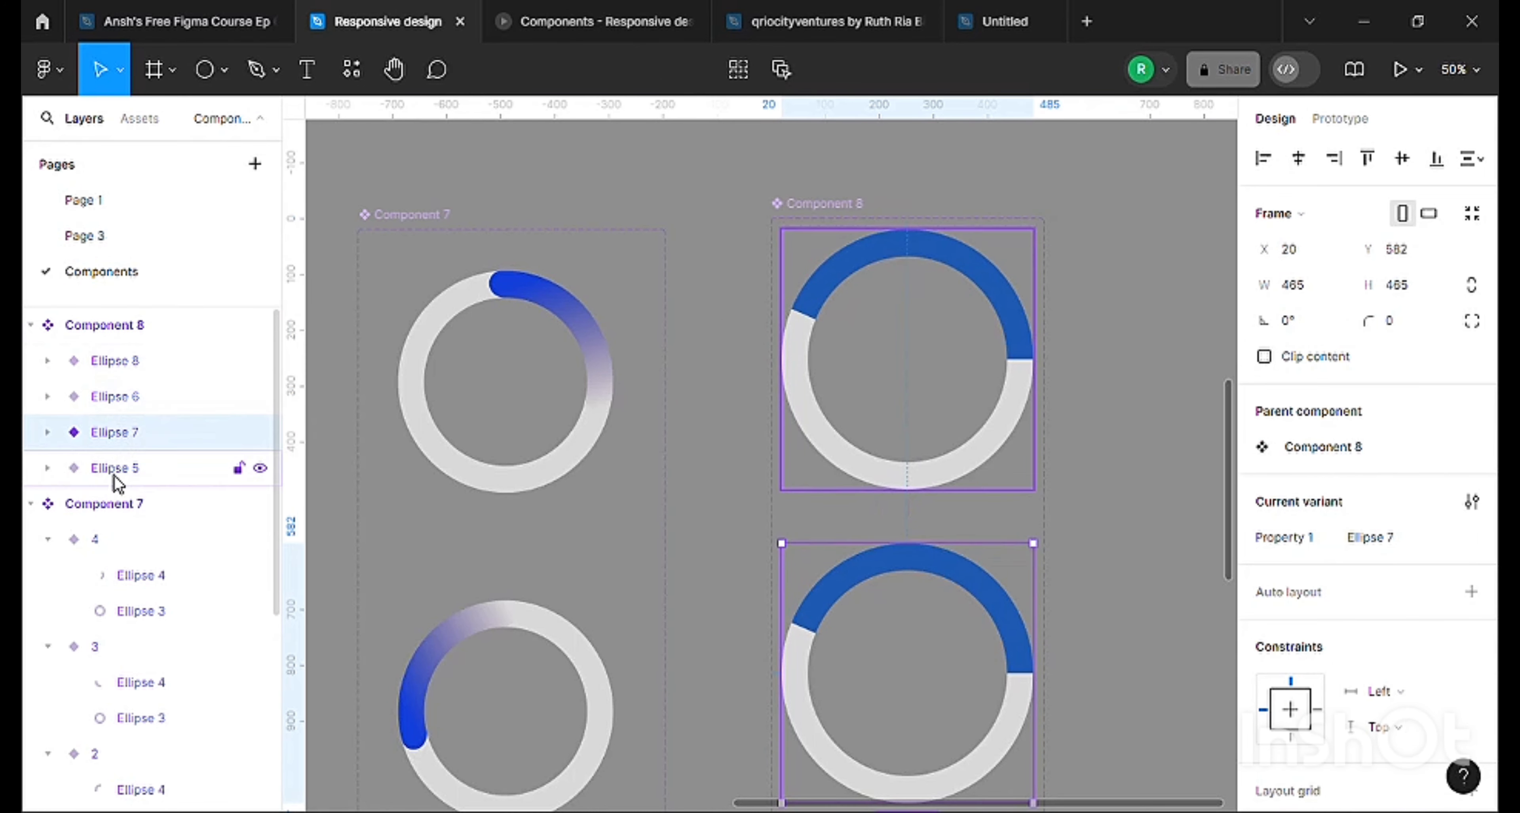
pyautogui.click(103, 397)
pyautogui.click(111, 469)
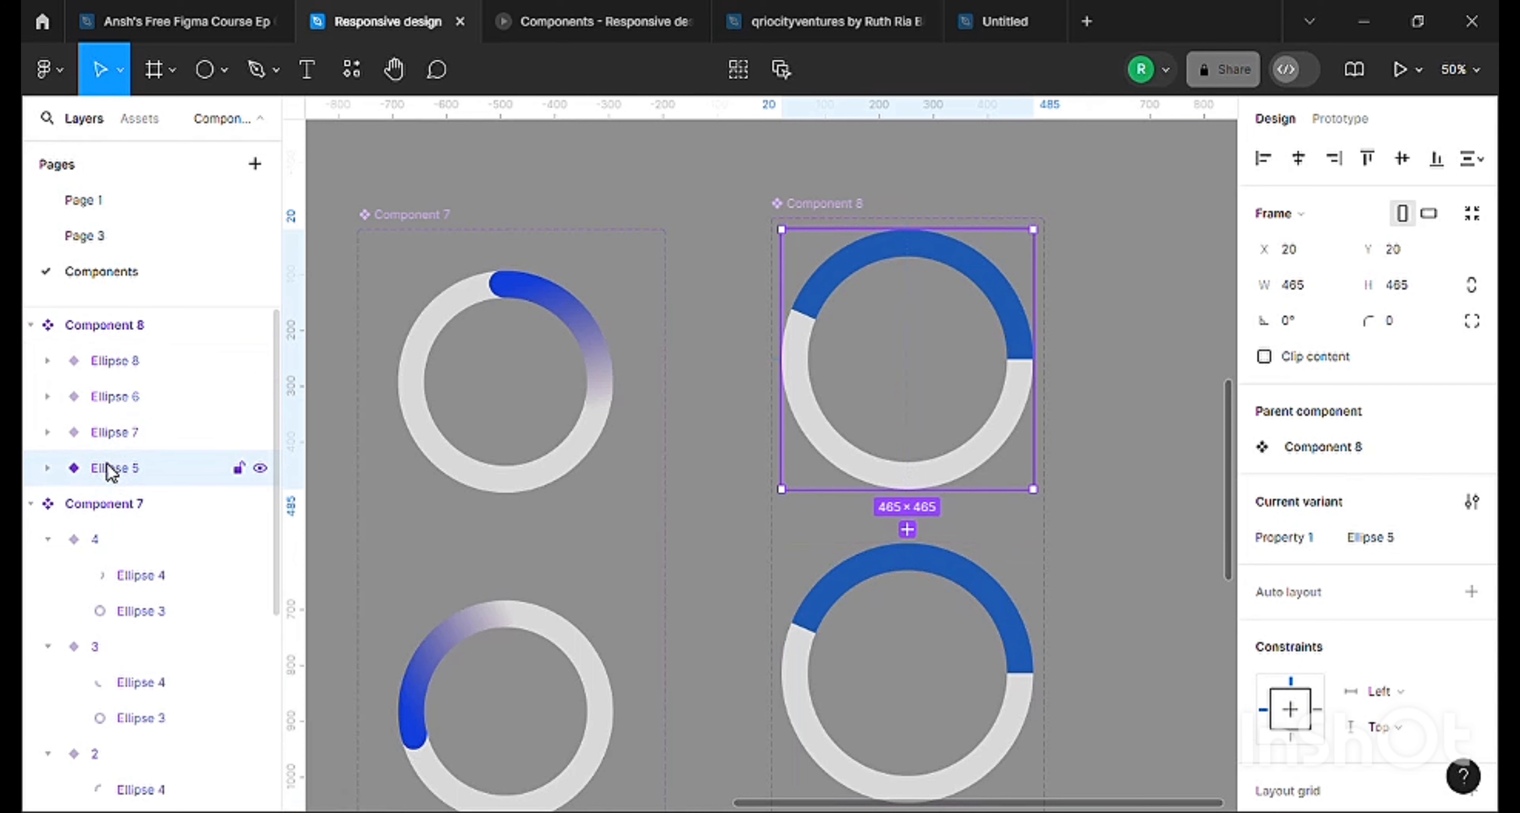
pyautogui.scroll(-2, 916, 475)
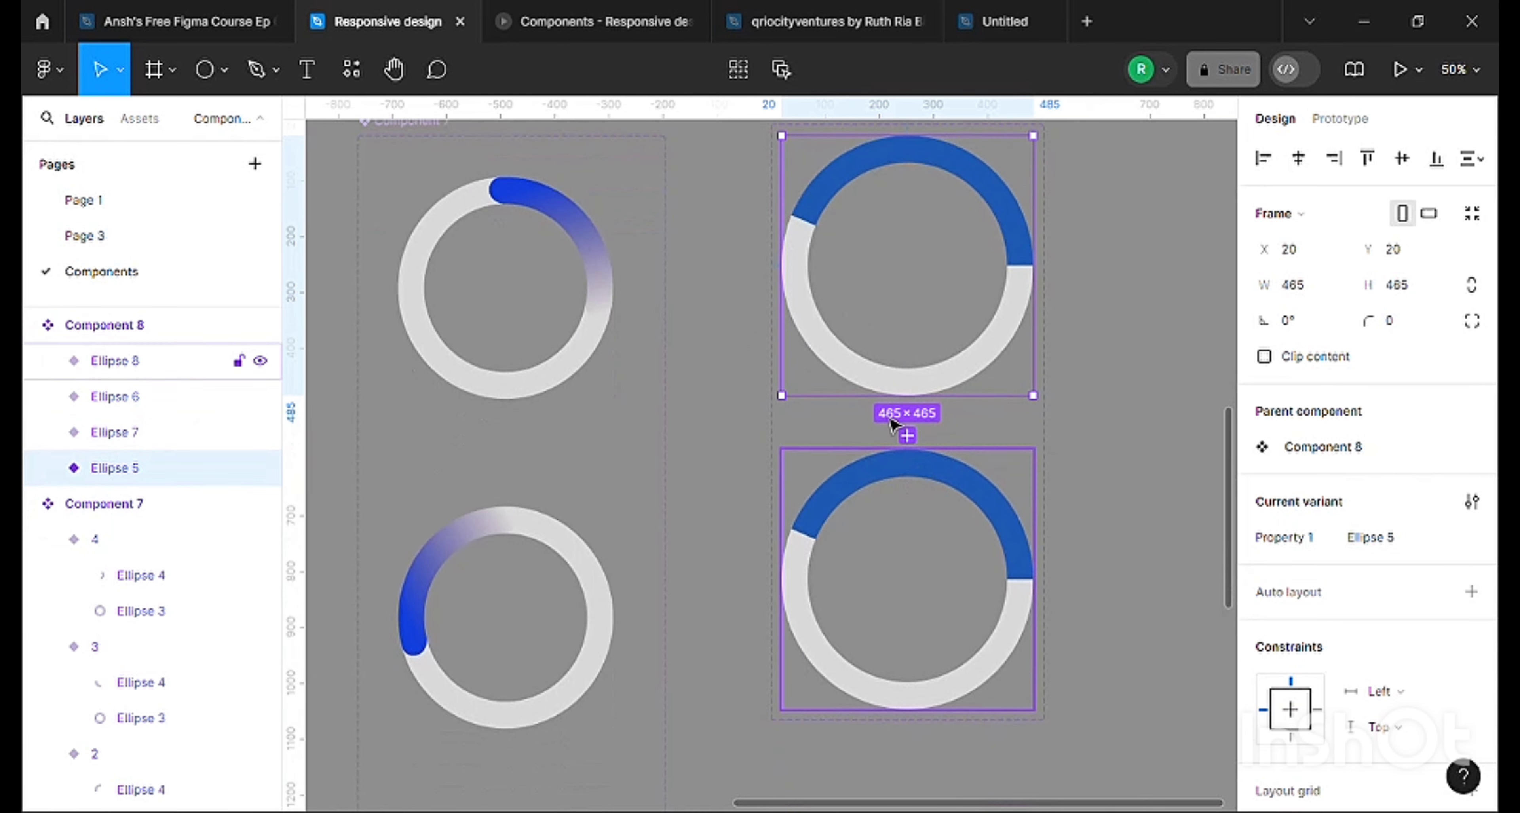
pyautogui.scroll(-5, 916, 254)
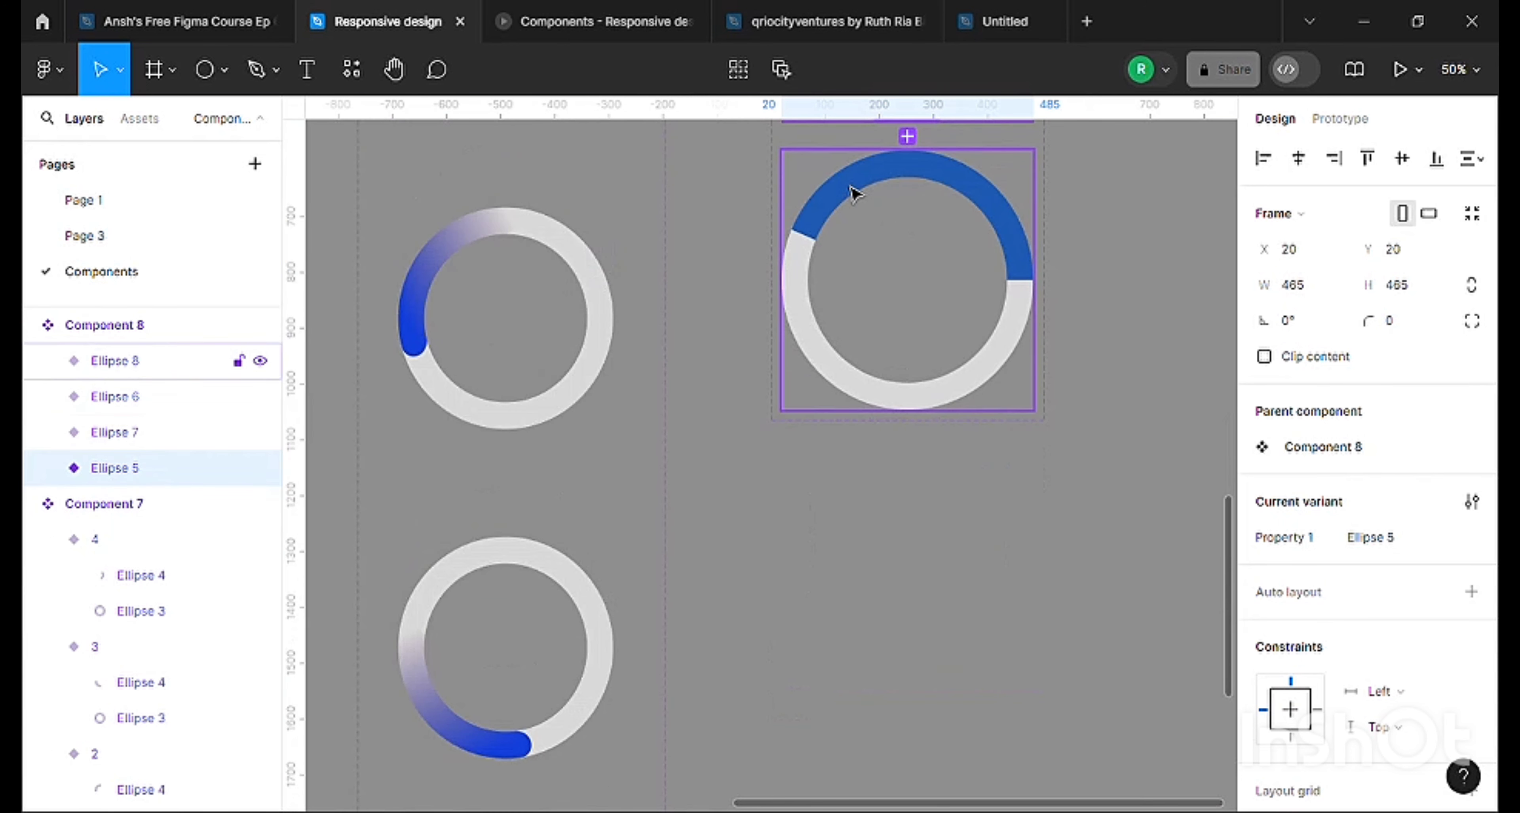
# Insert an instance of Component 8 from the local components and place it below the component set.
pyautogui.click(139, 119)
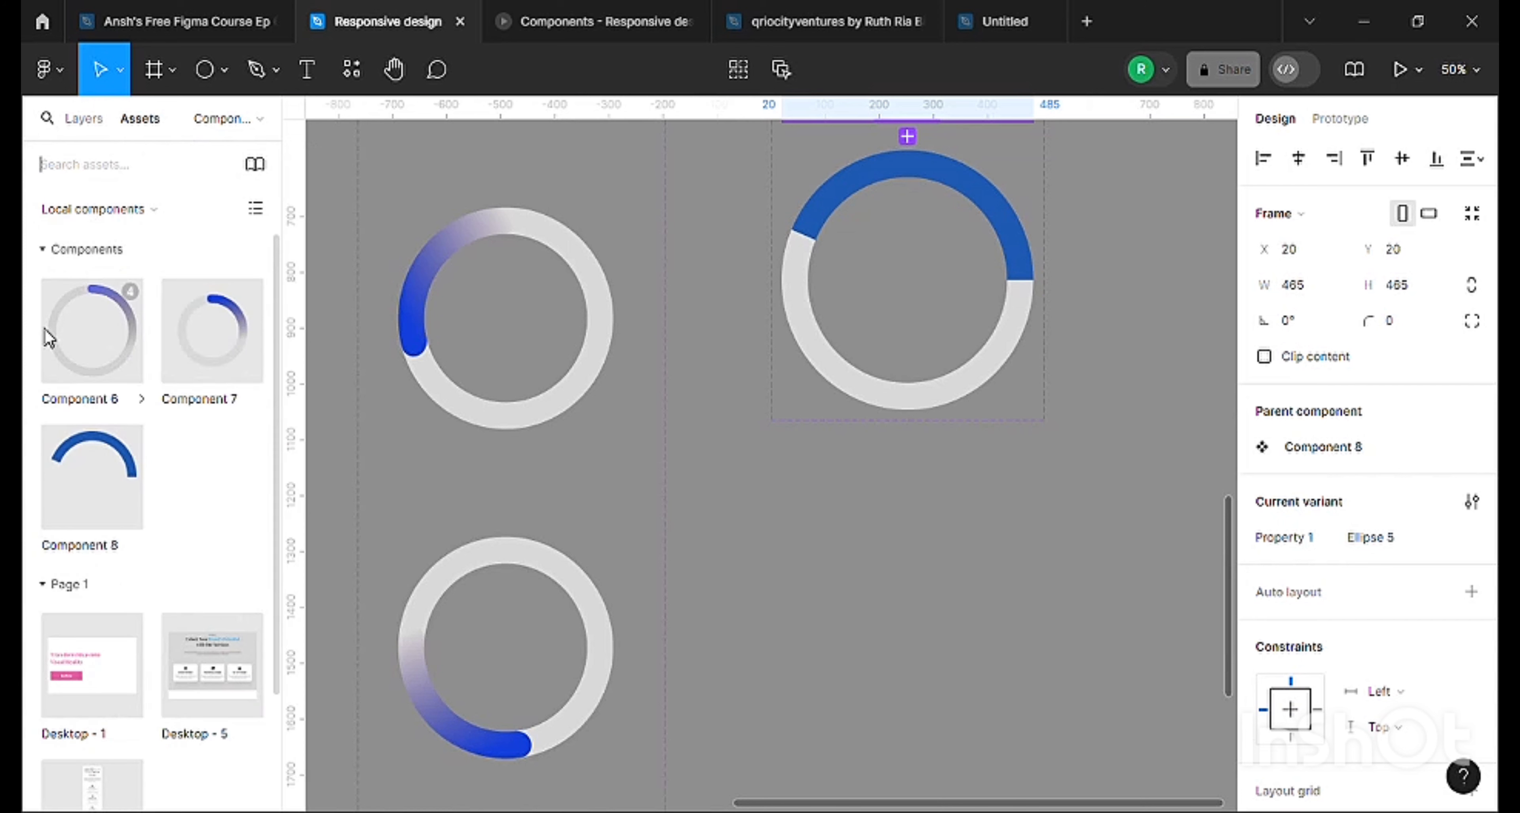
pyautogui.moveTo(70, 478); pyautogui.dragTo(86, 506)
pyautogui.click(87, 506)
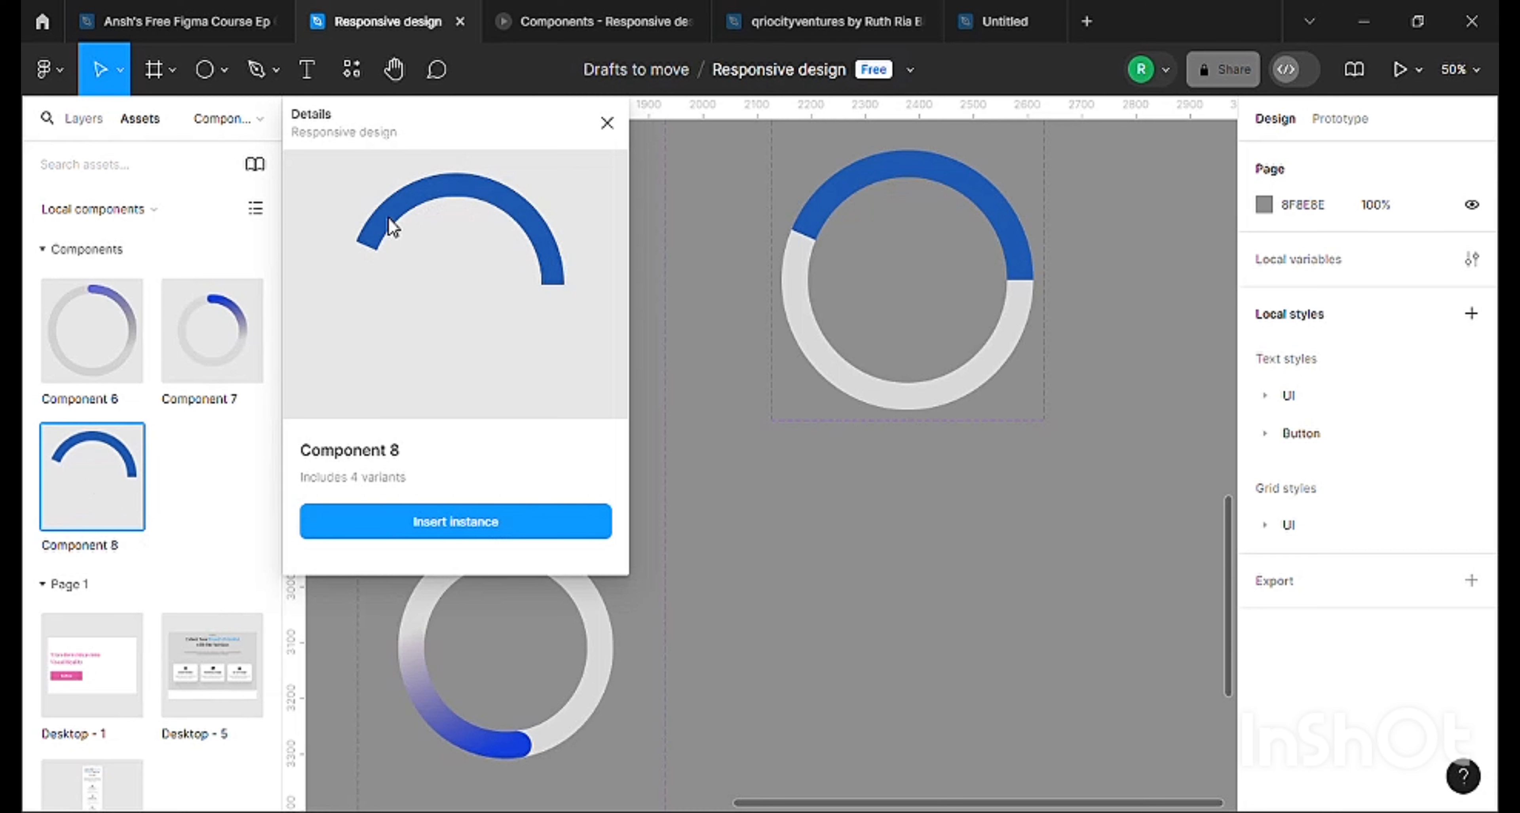
pyautogui.click(437, 521)
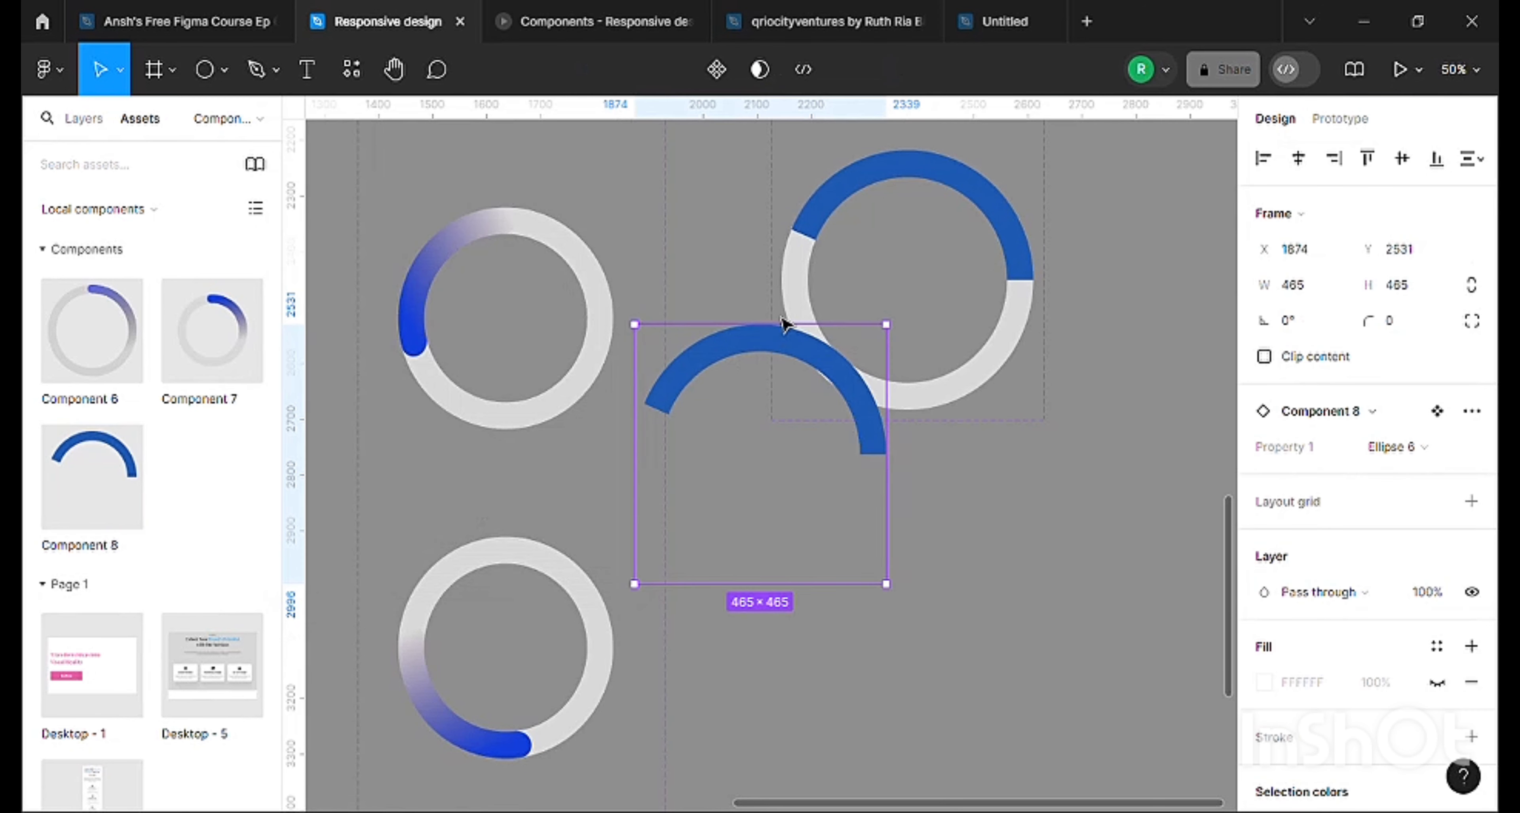
pyautogui.moveTo(755, 354); pyautogui.dragTo(880, 513)
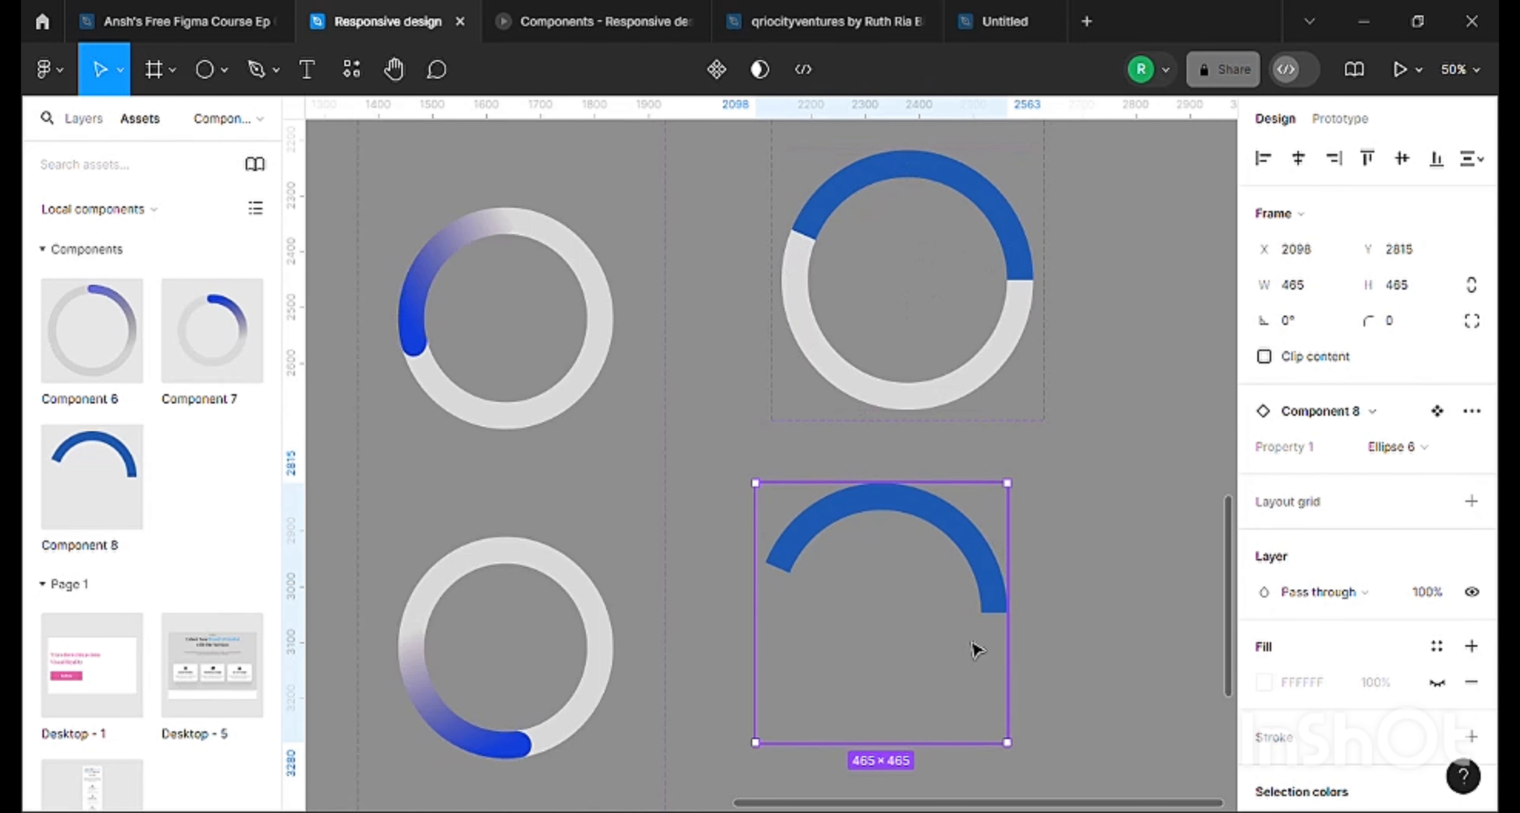
# Switch the Component 8 instance to the Ellipse 5 variant and review its variant options.
pyautogui.scroll(-3, 885, 591)
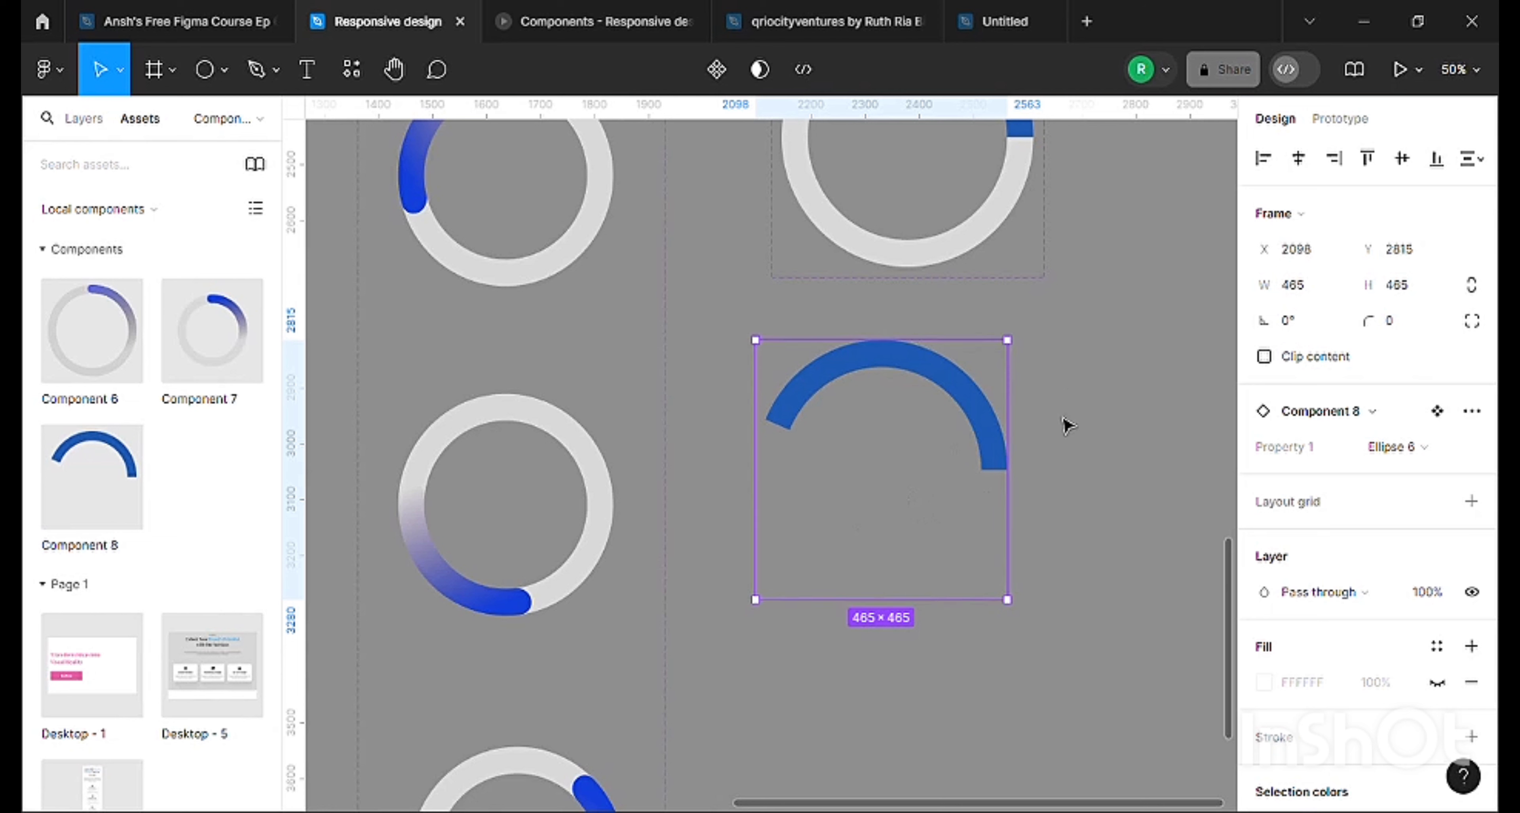
pyautogui.click(1400, 456)
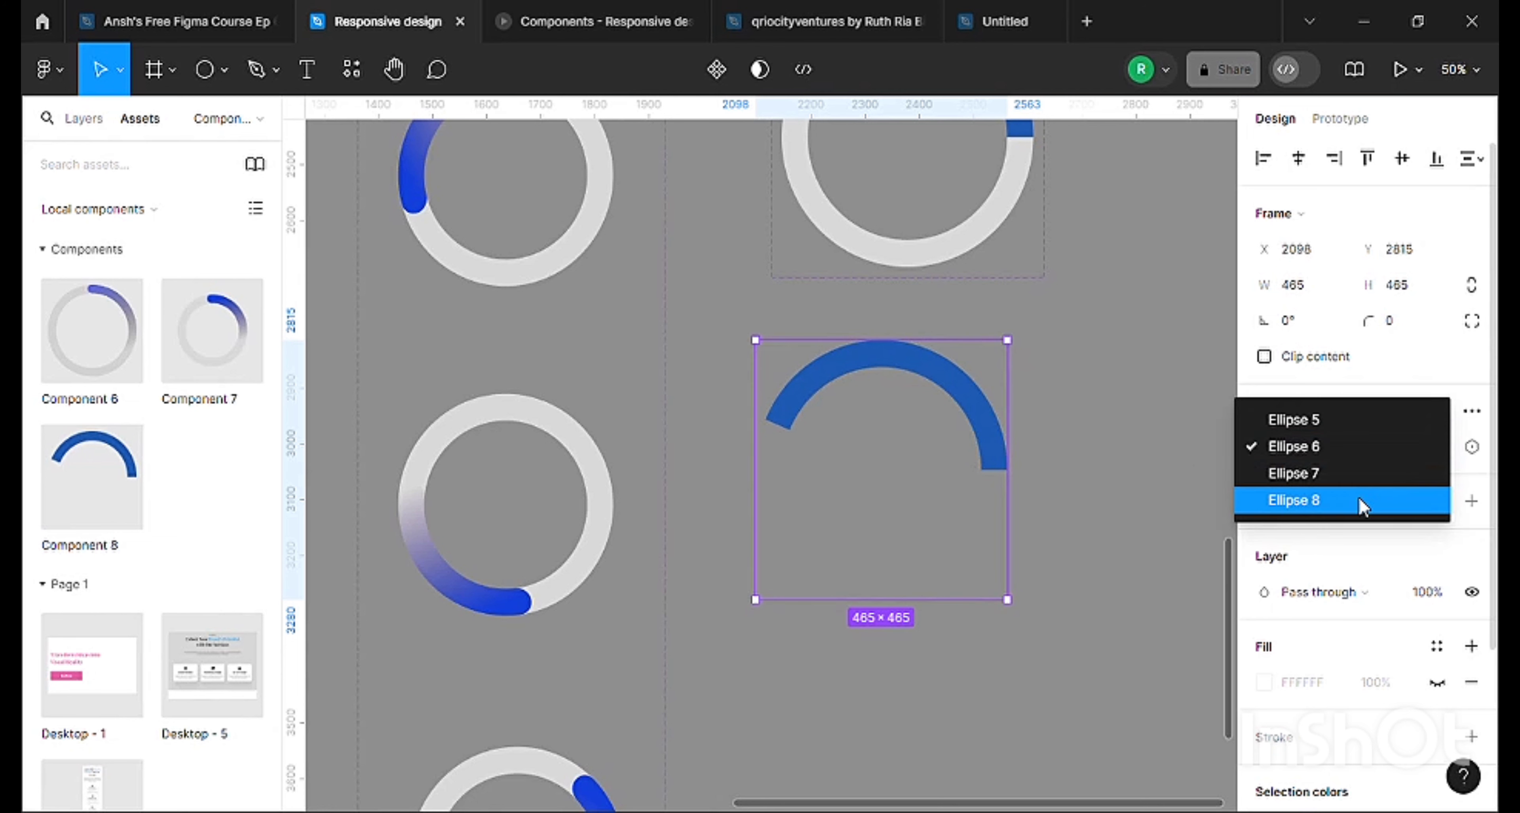
pyautogui.click(1313, 436)
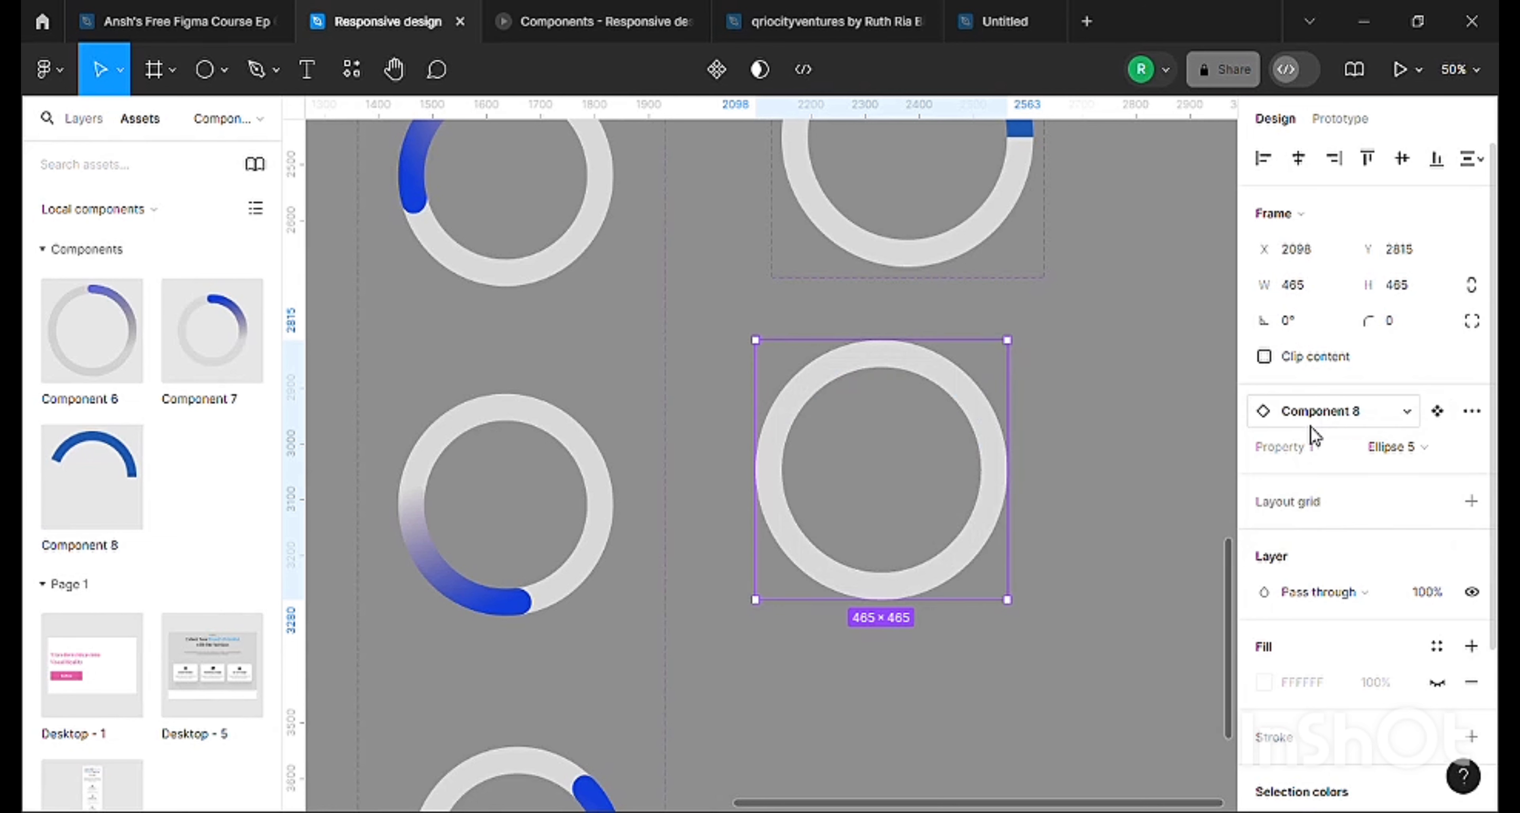
pyautogui.click(1388, 446)
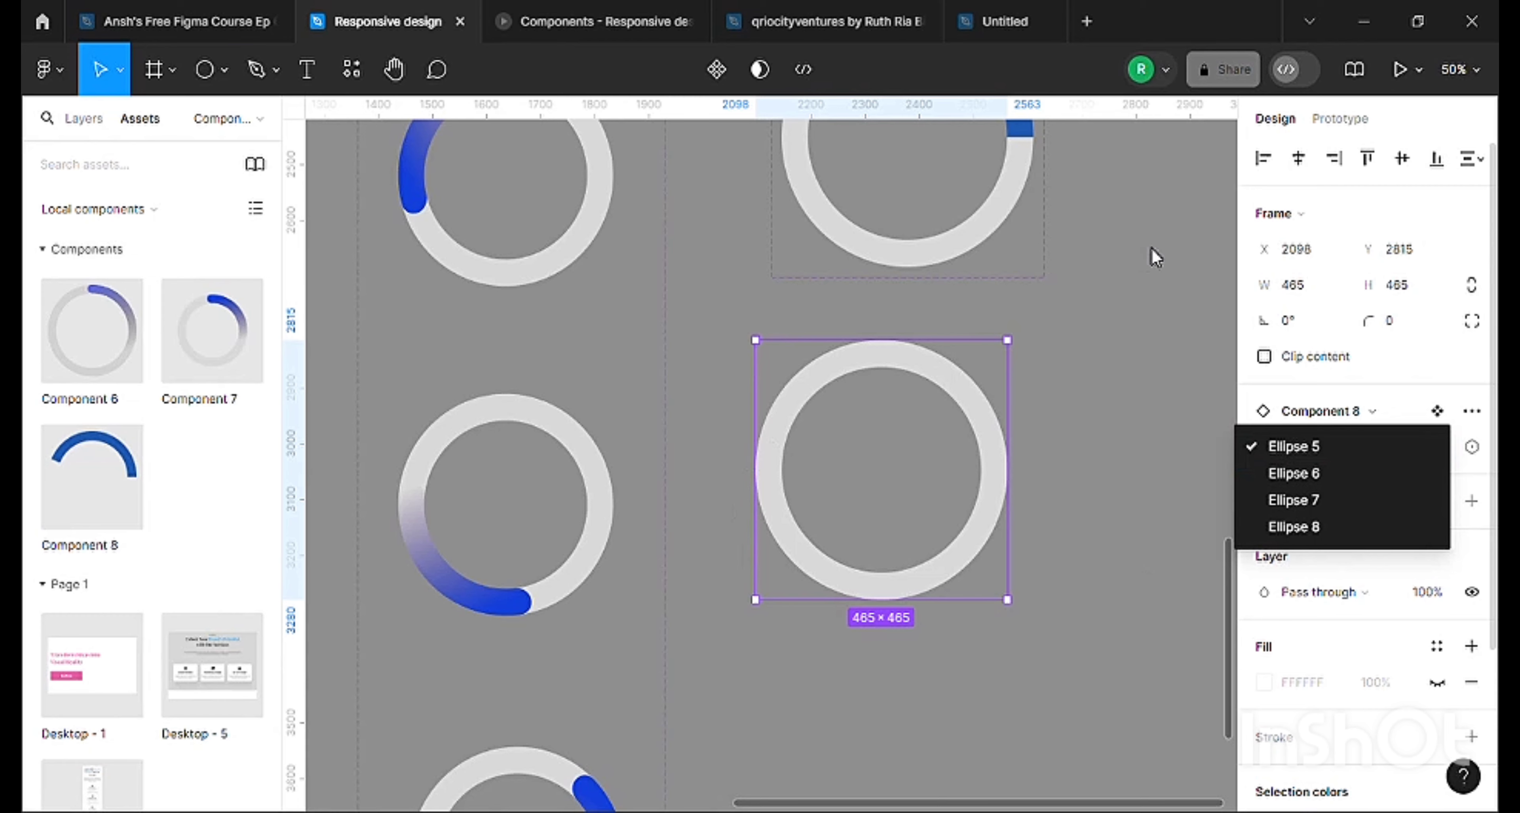
pyautogui.press('Escape')
# Delete the Component 8 set together with its instance.
pyautogui.scroll(8, 1009, 301)
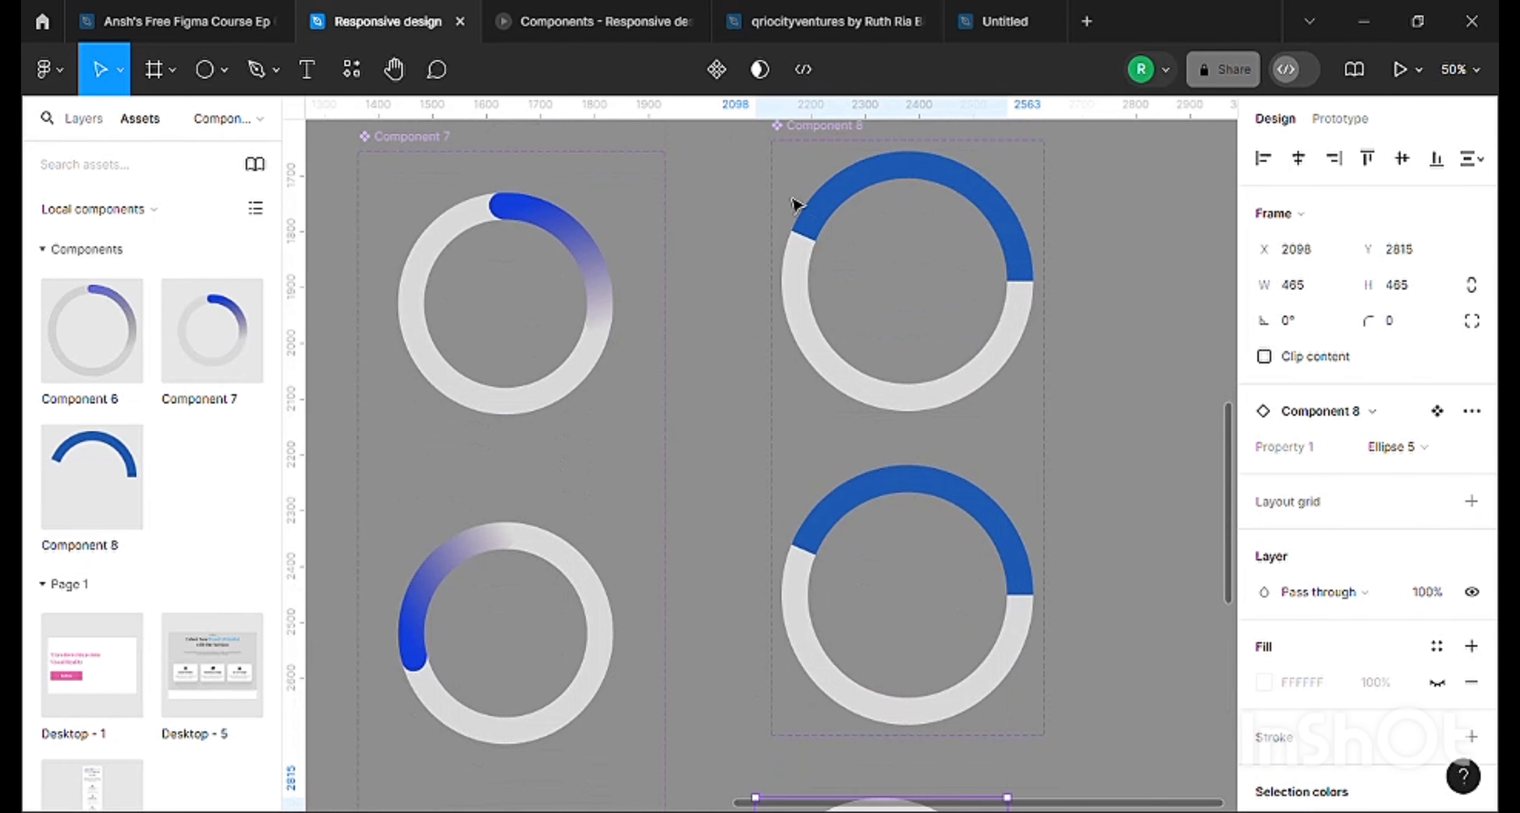
pyautogui.moveTo(731, 126); pyautogui.dragTo(1092, 804)
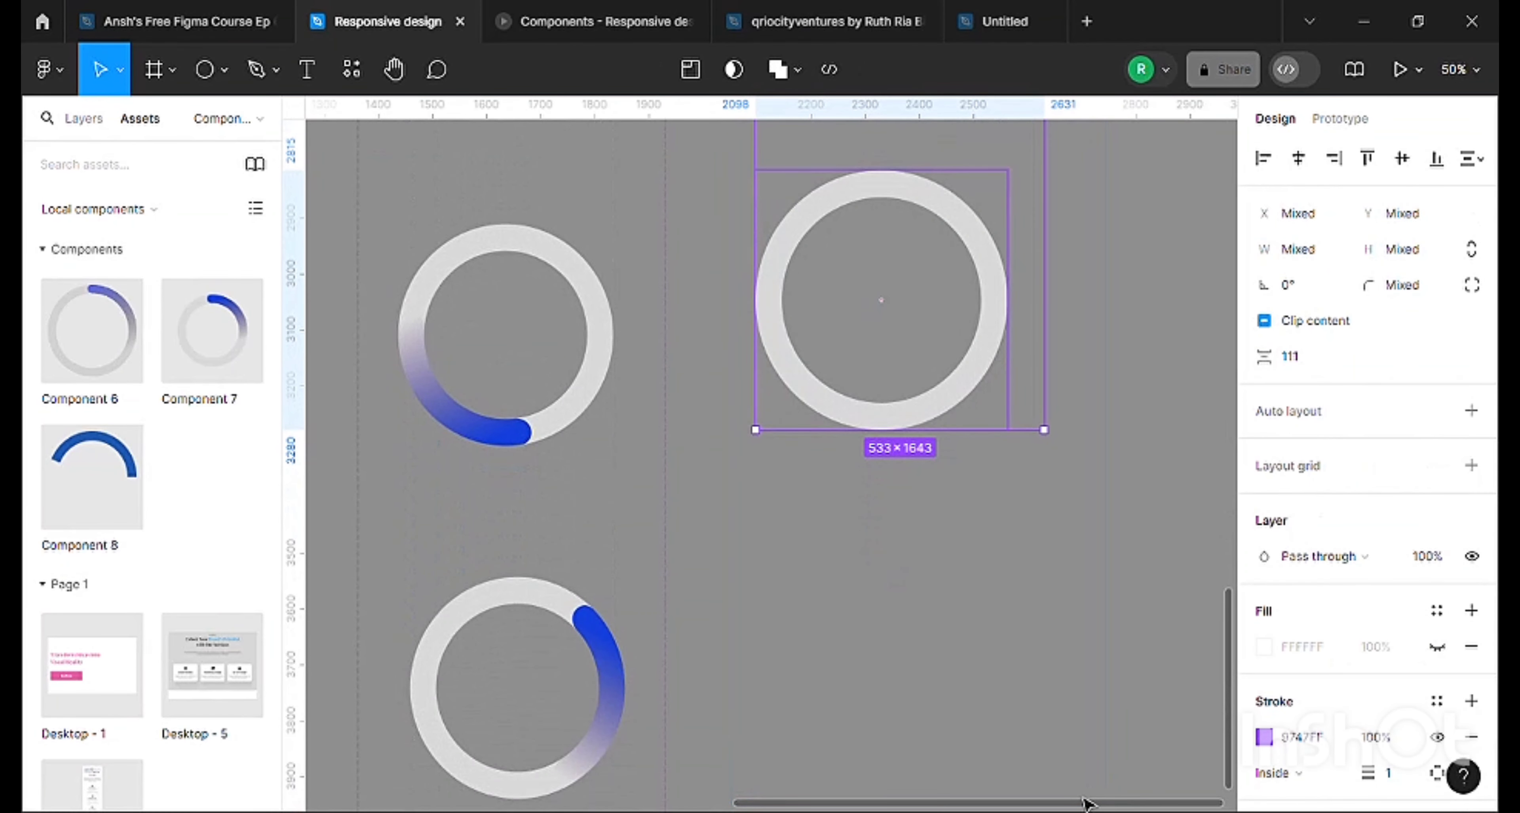
pyautogui.press('Delete')
# Examine how variant 1 of Component 7 contains its arc and ring ellipses in the layer structure.
pyautogui.scroll(6, 888, 573)
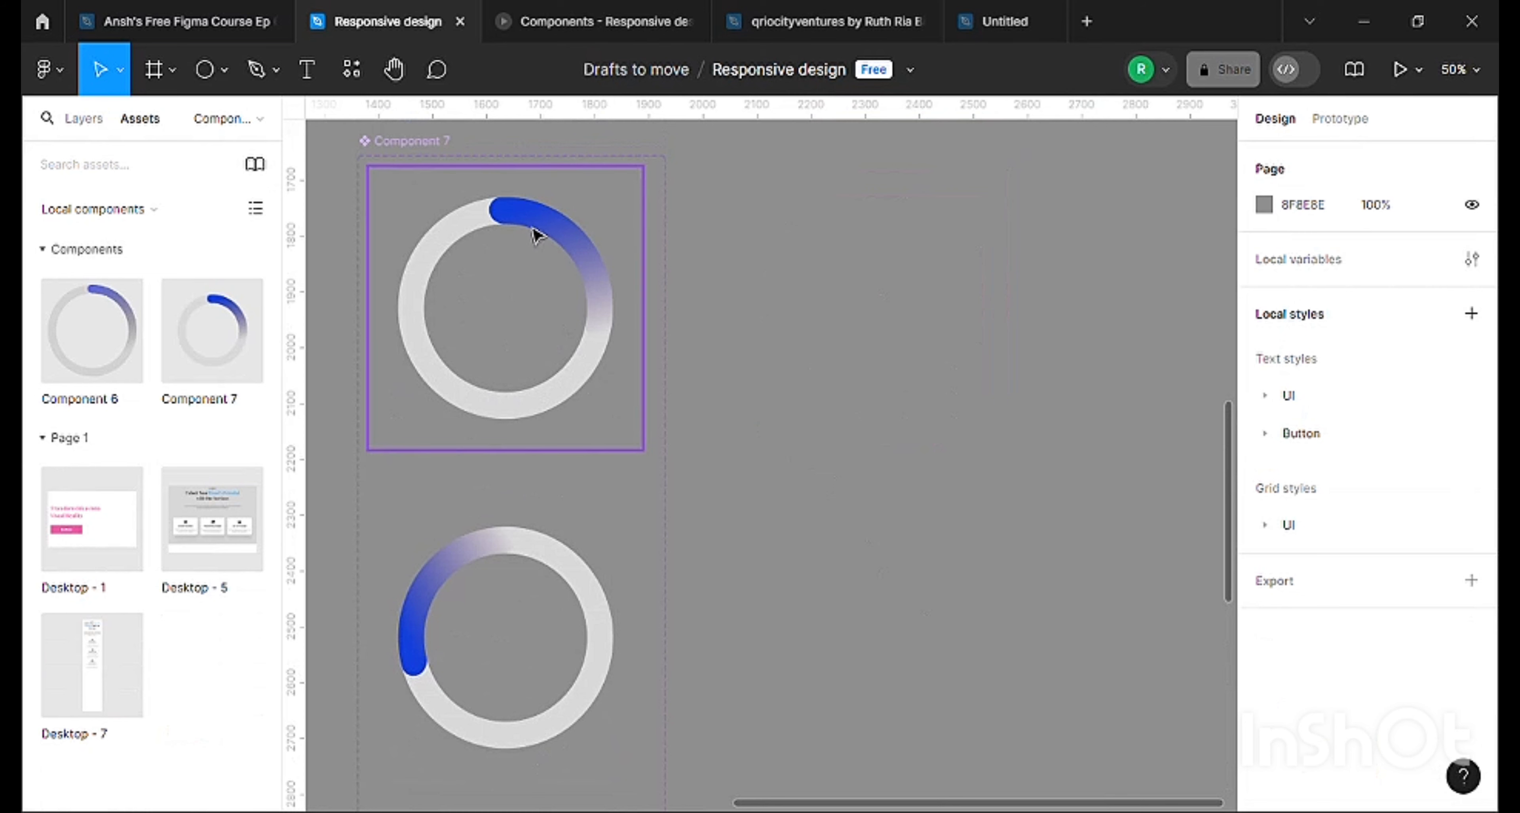
pyautogui.click(534, 231)
pyautogui.click(70, 118)
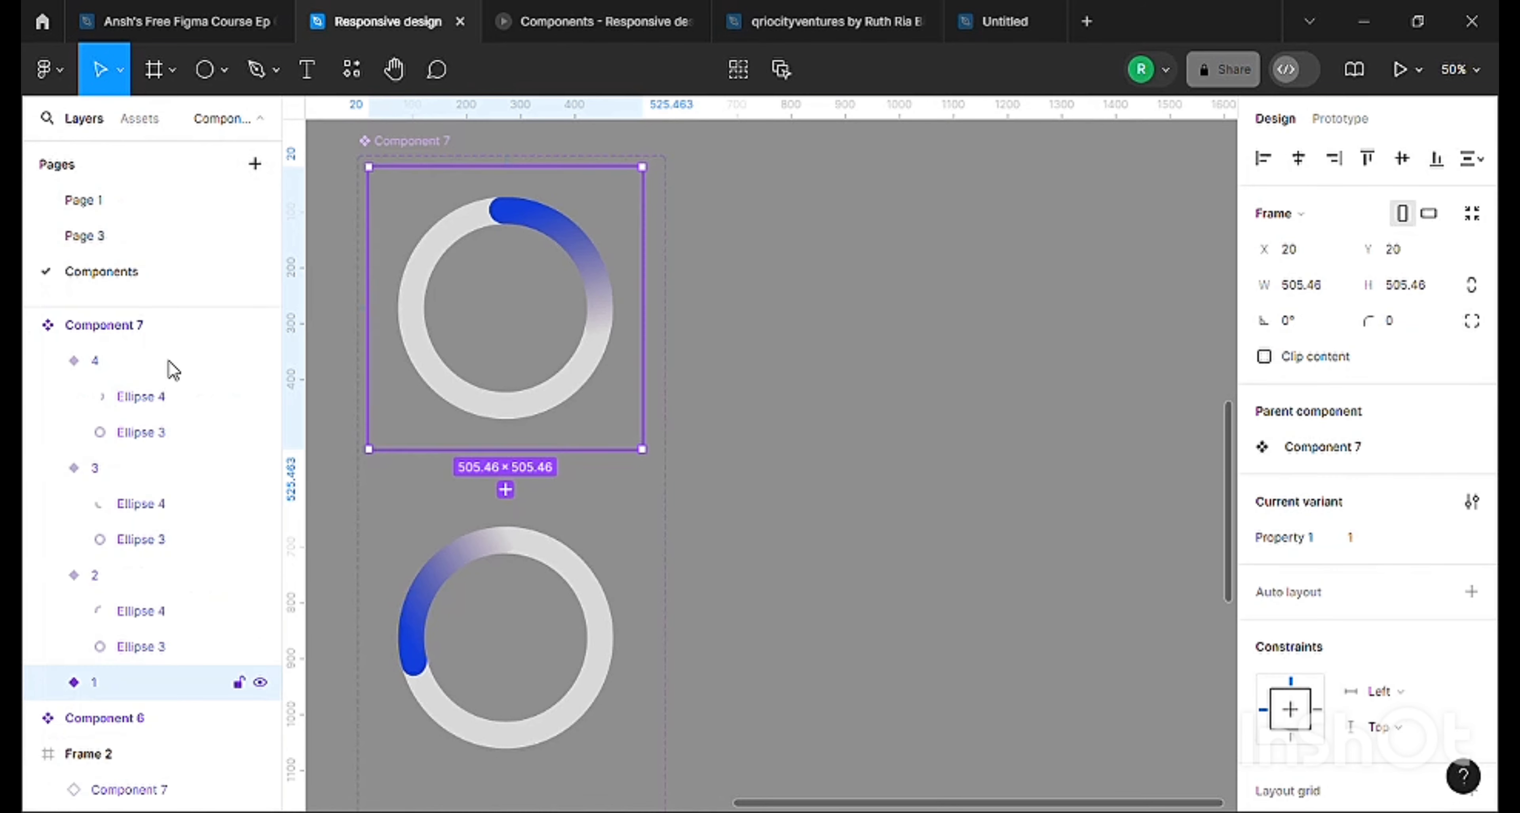
pyautogui.scroll(-3, 74, 678)
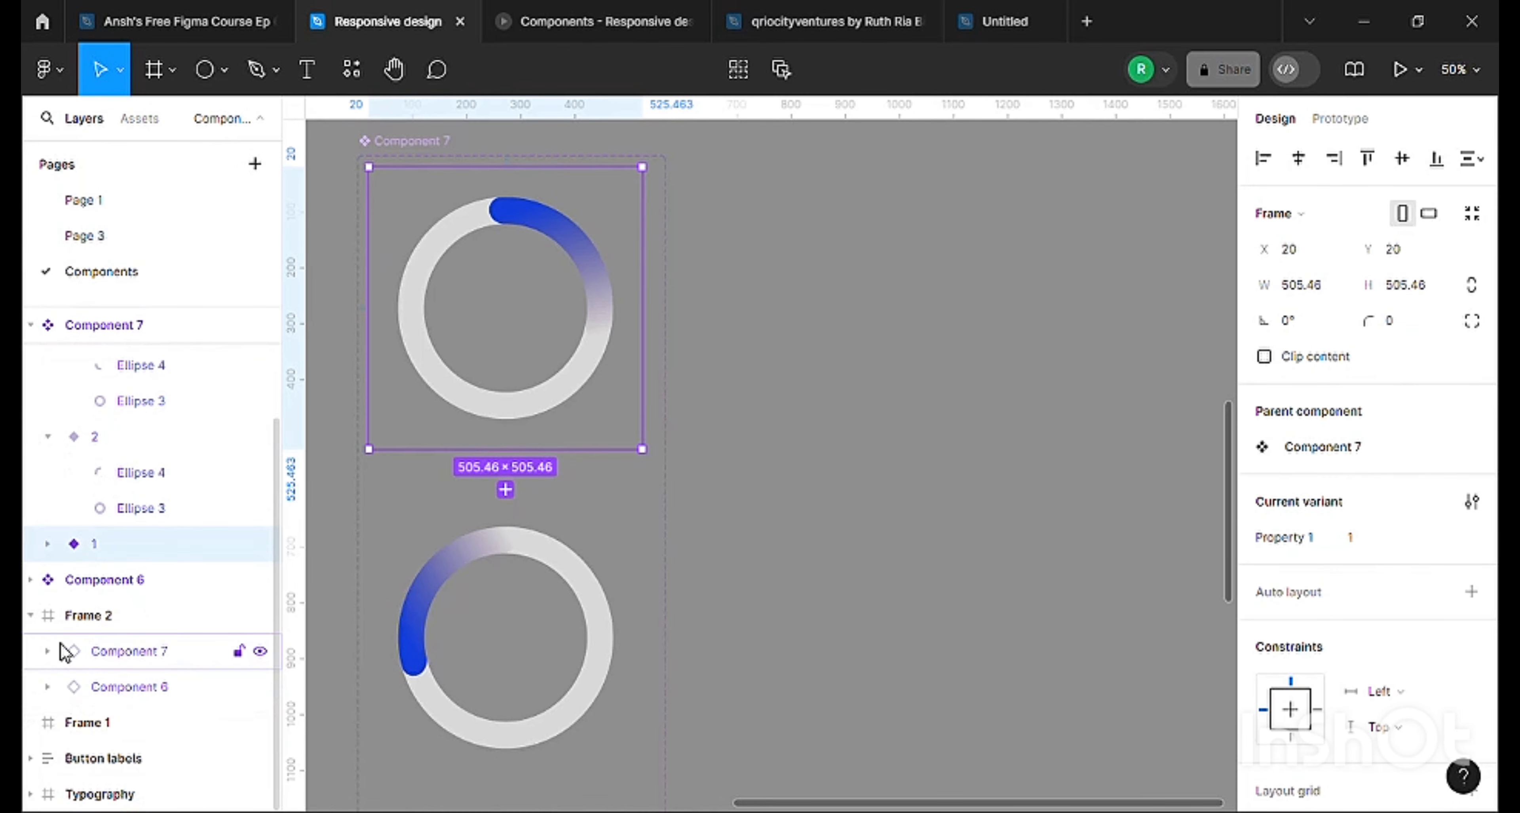
pyautogui.click(47, 544)
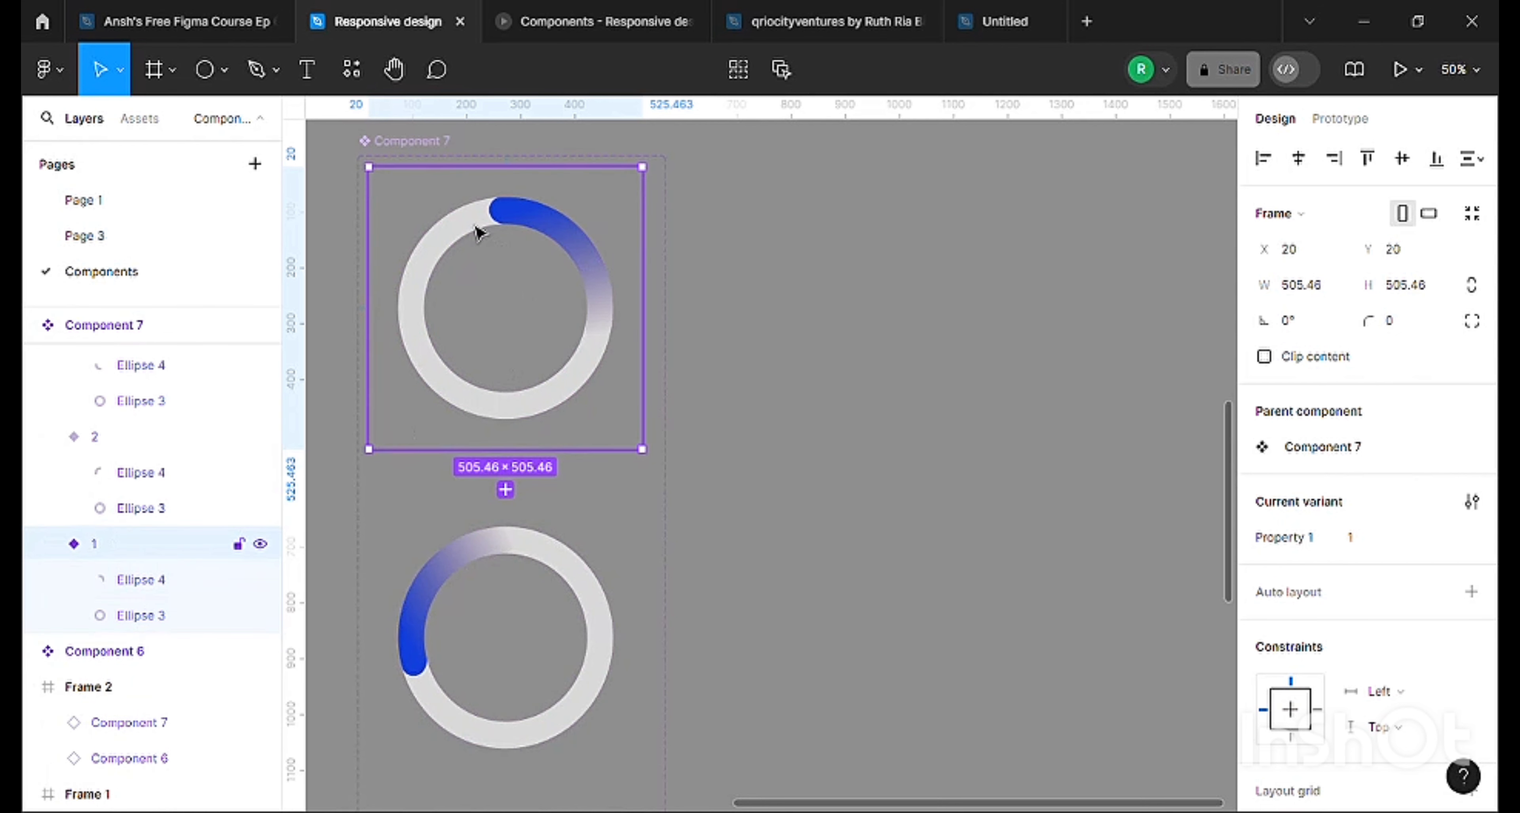
pyautogui.click(791, 519)
pyautogui.hscroll(-5, 649, 770)
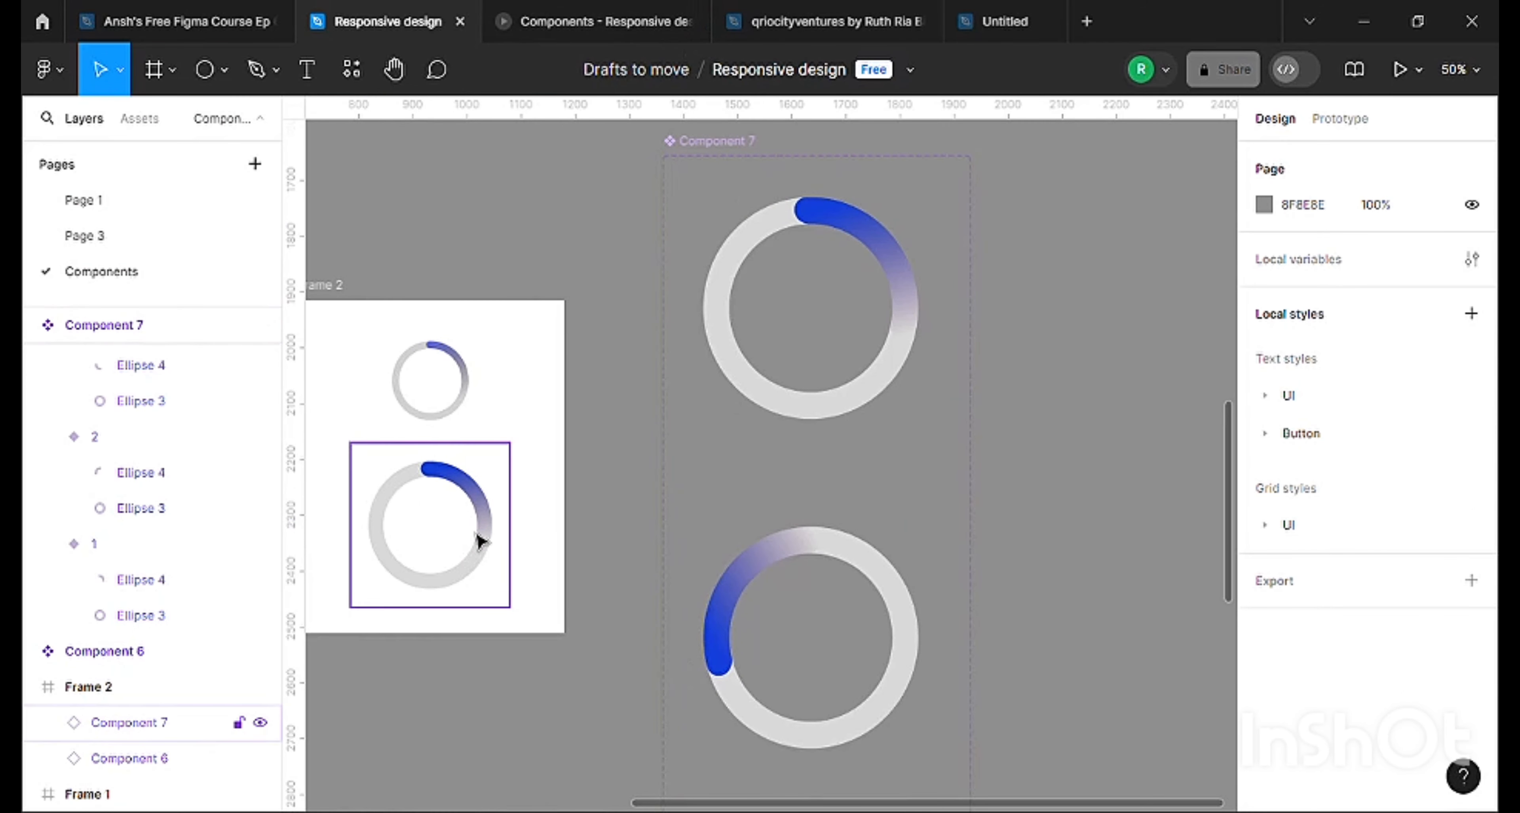
# Examine the prototype interaction from variant 1 to variant 2 of Component 7, including its delay, animation and available triggers.
pyautogui.click(779, 226)
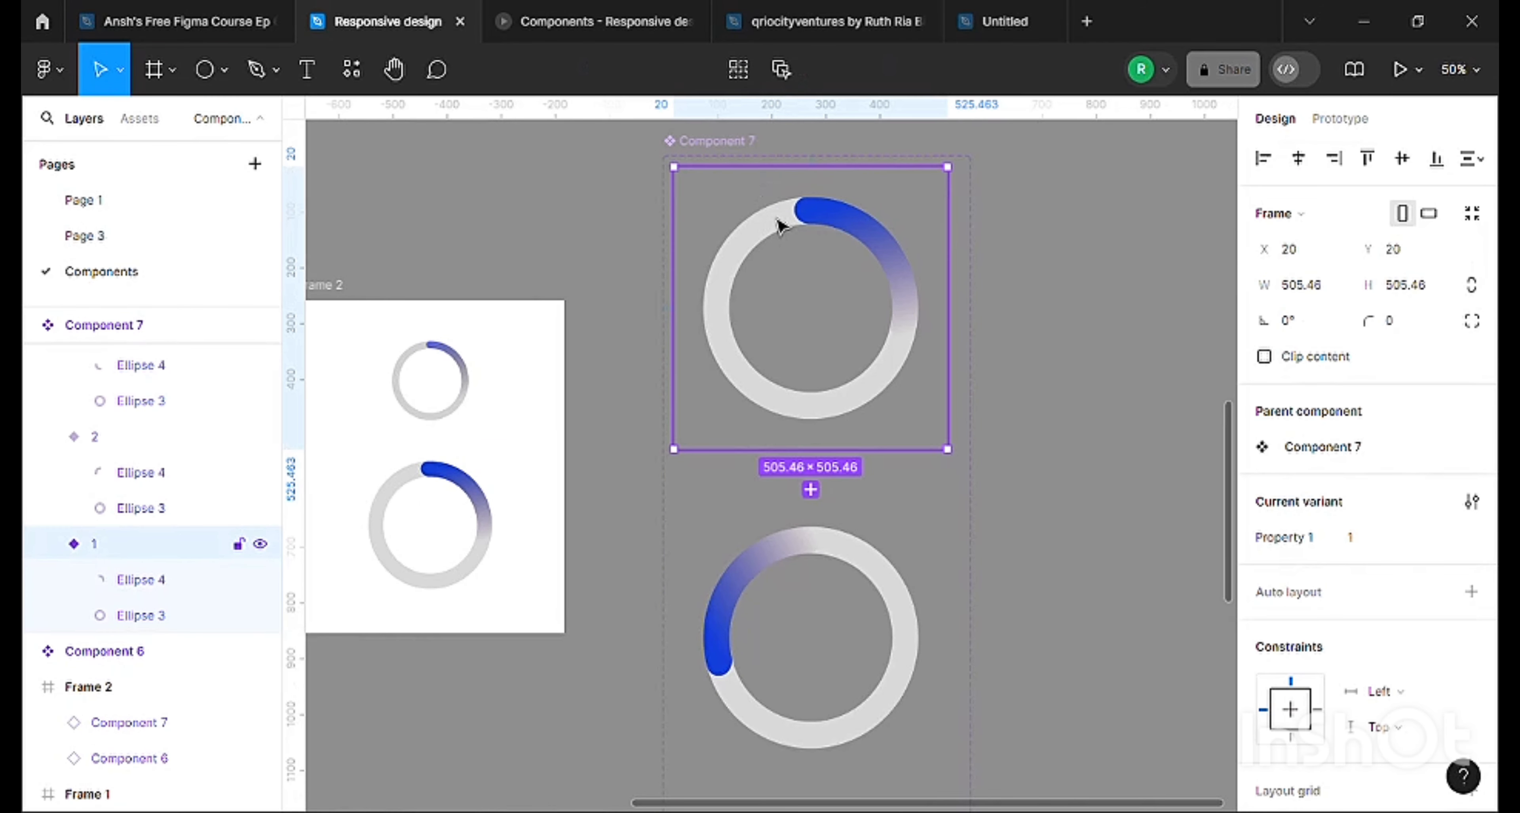
pyautogui.scroll(-2, 850, 526)
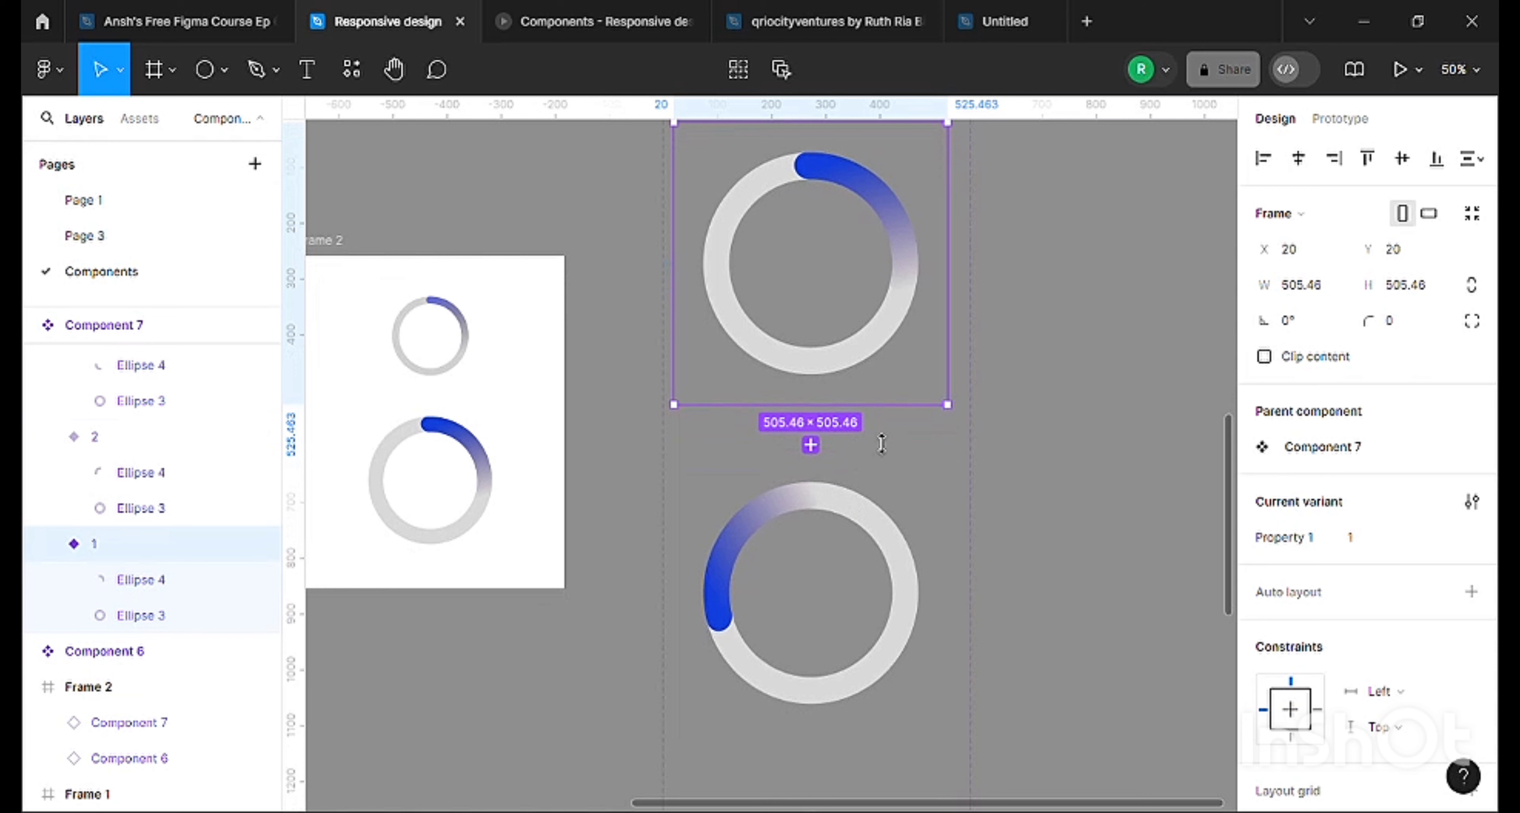
pyautogui.click(1340, 118)
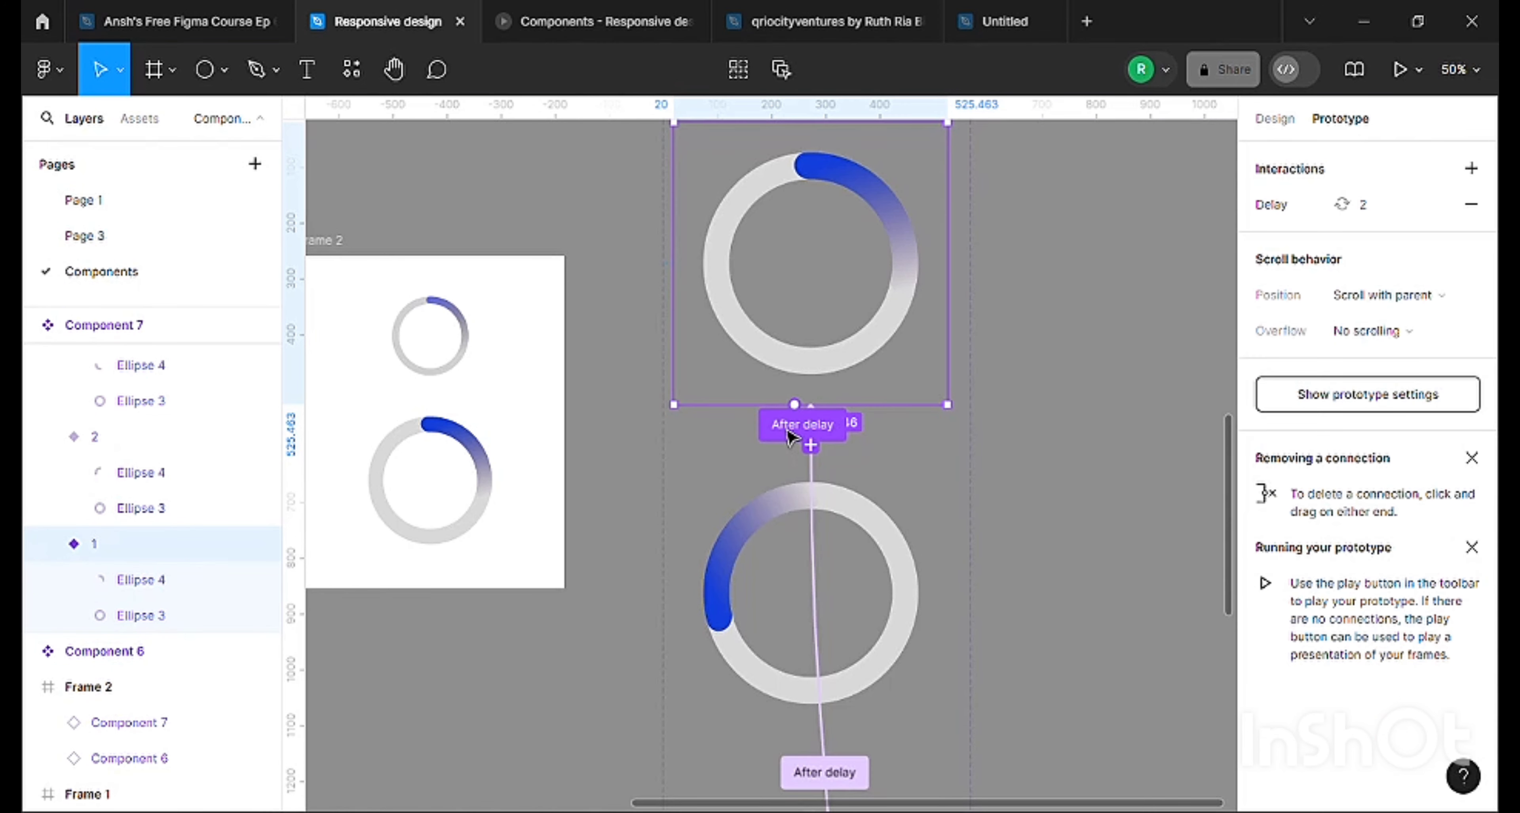
pyautogui.click(778, 437)
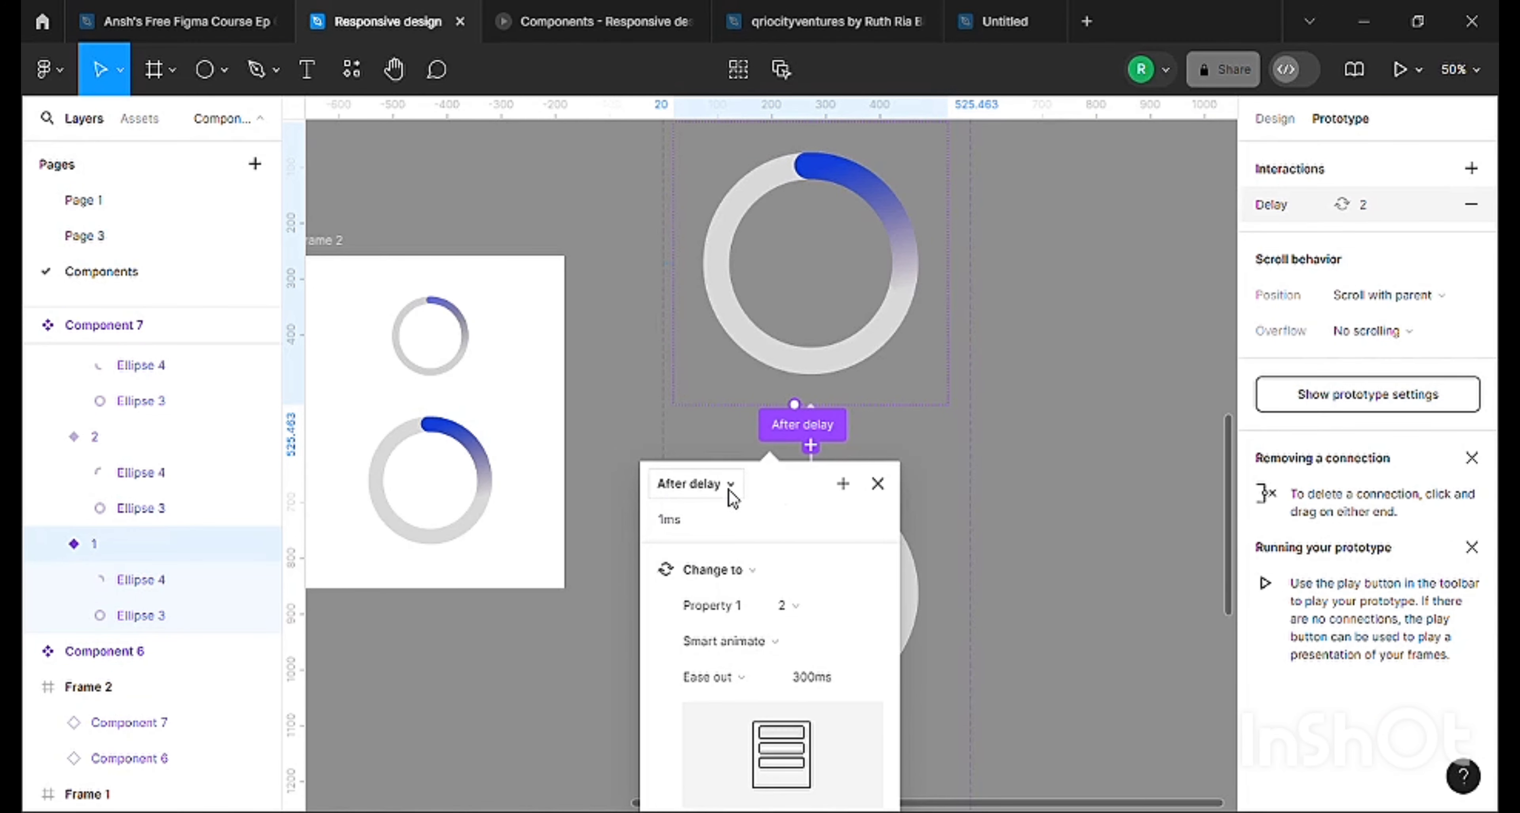
pyautogui.scroll(-6, 767, 451)
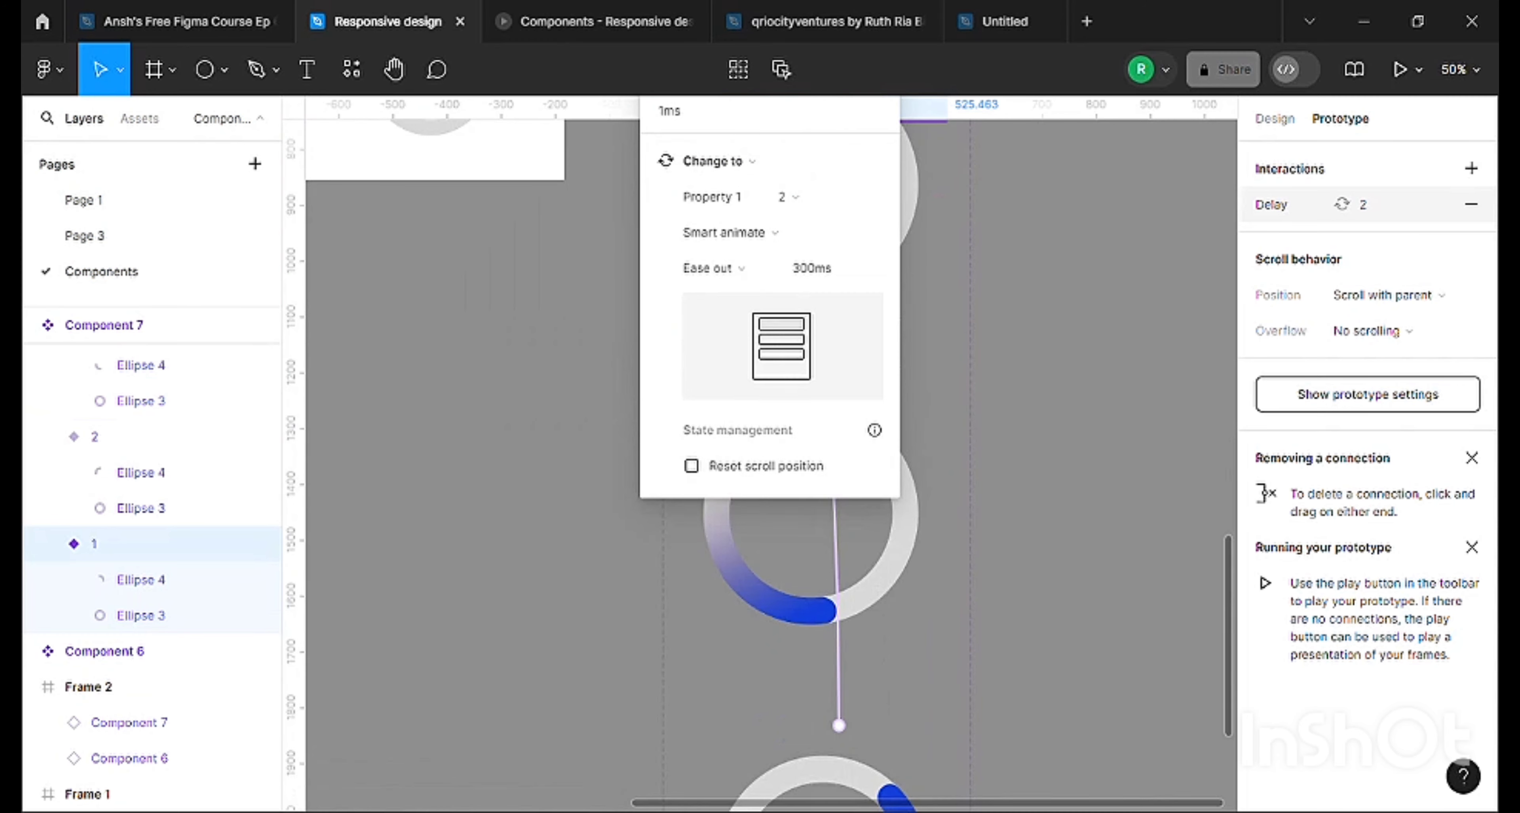
pyautogui.scroll(2, 916, 611)
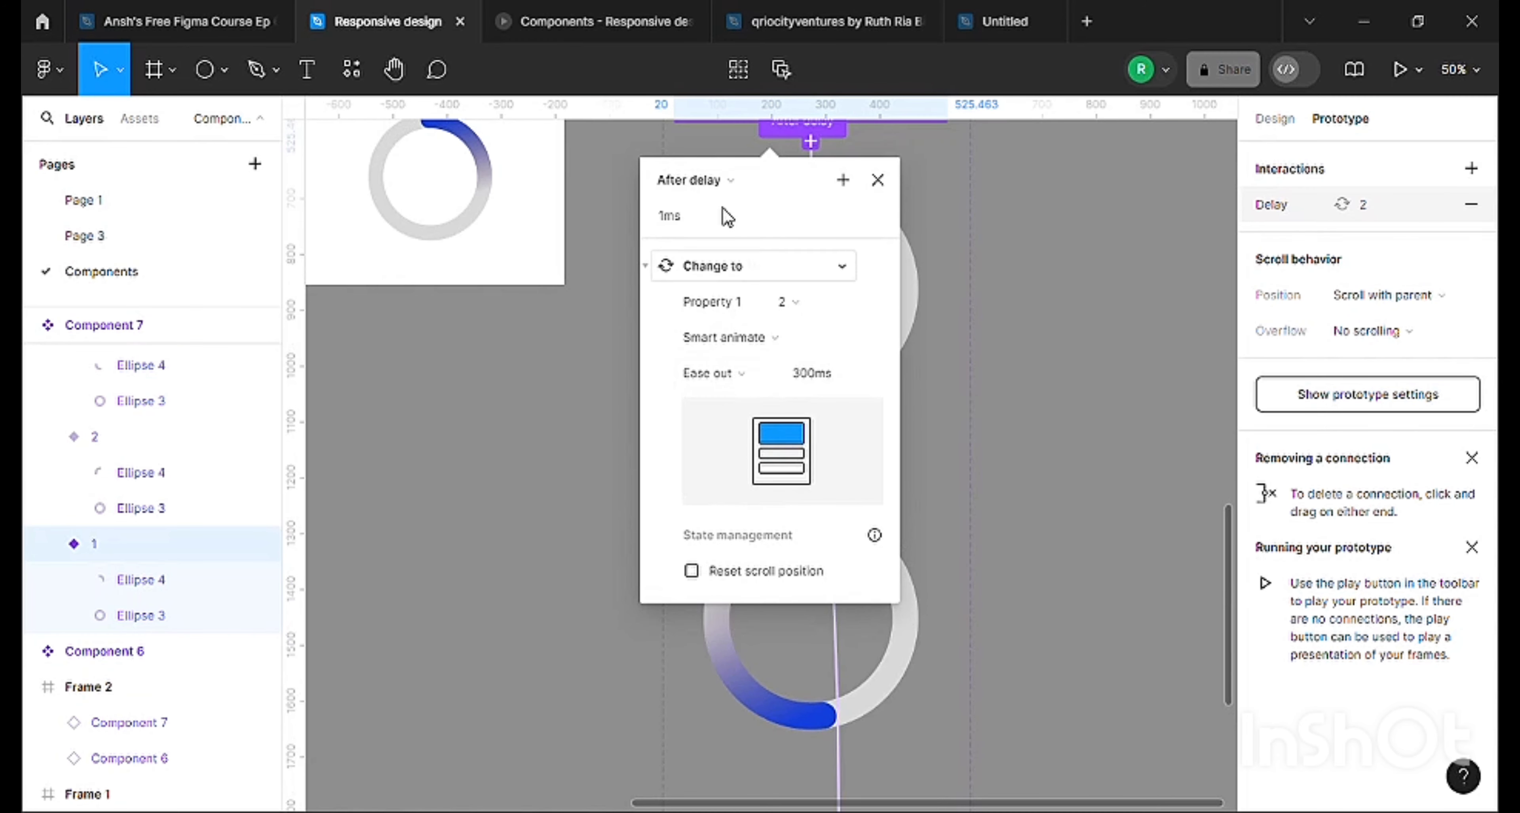
pyautogui.click(704, 183)
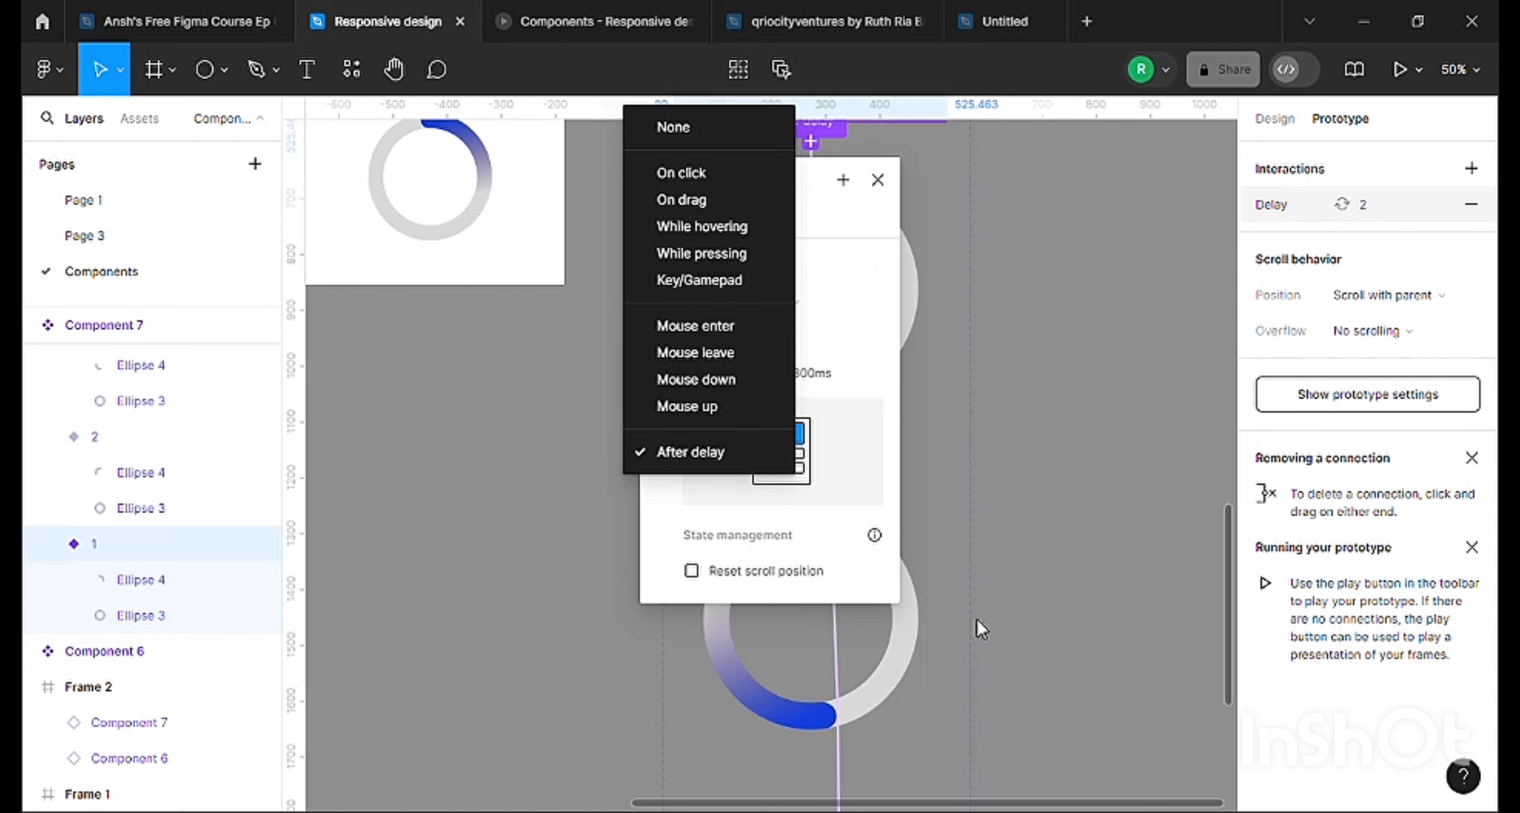
# Review the trigger delay, Smart animate and easing settings of variant 1's interaction to variant 2, and close its details.
pyautogui.click(863, 233)
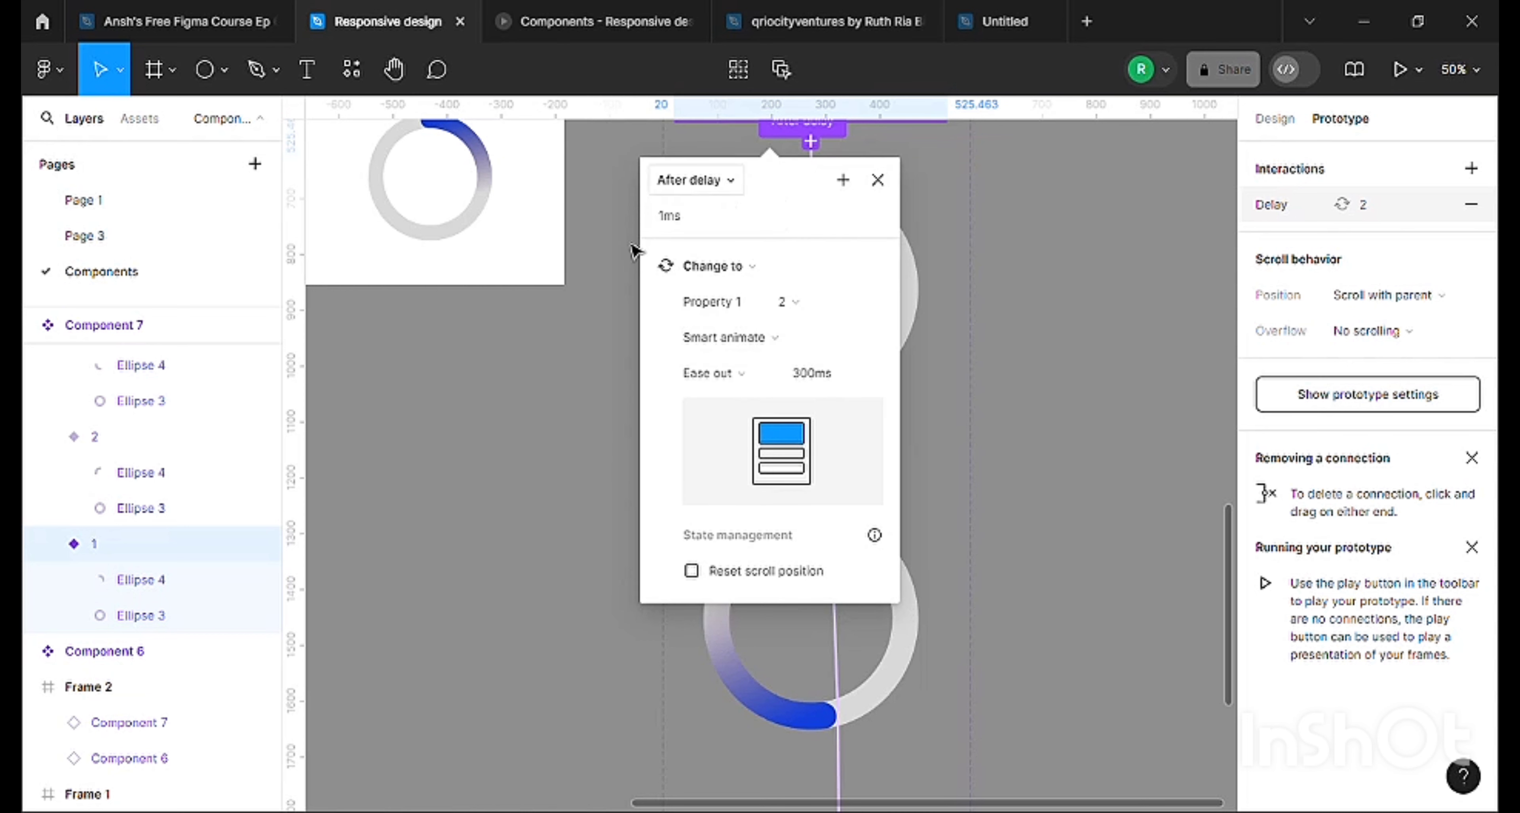
pyautogui.click(672, 227)
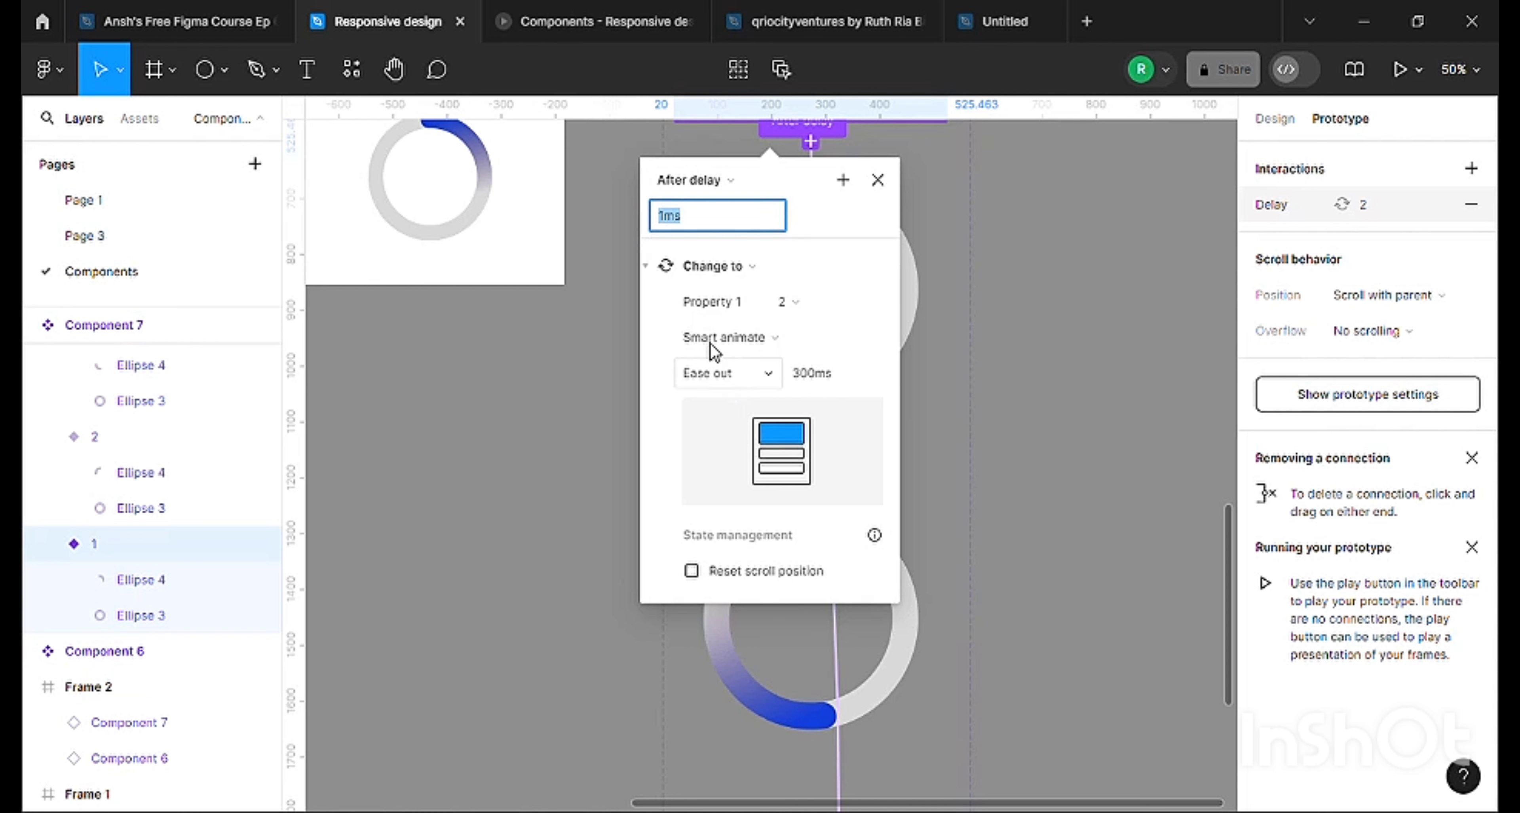
pyautogui.click(846, 237)
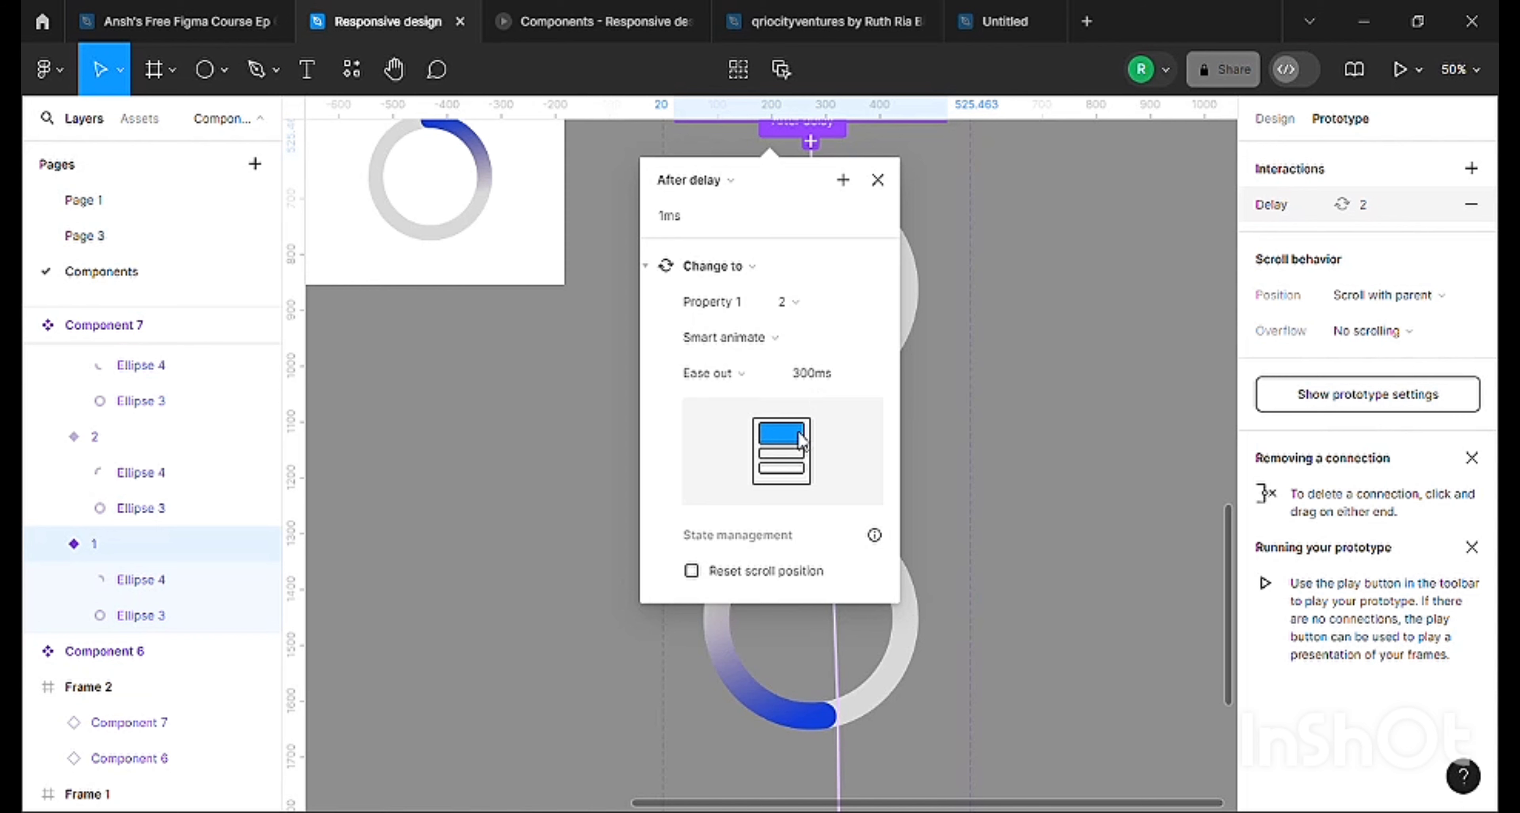
pyautogui.scroll(-2, 803, 440)
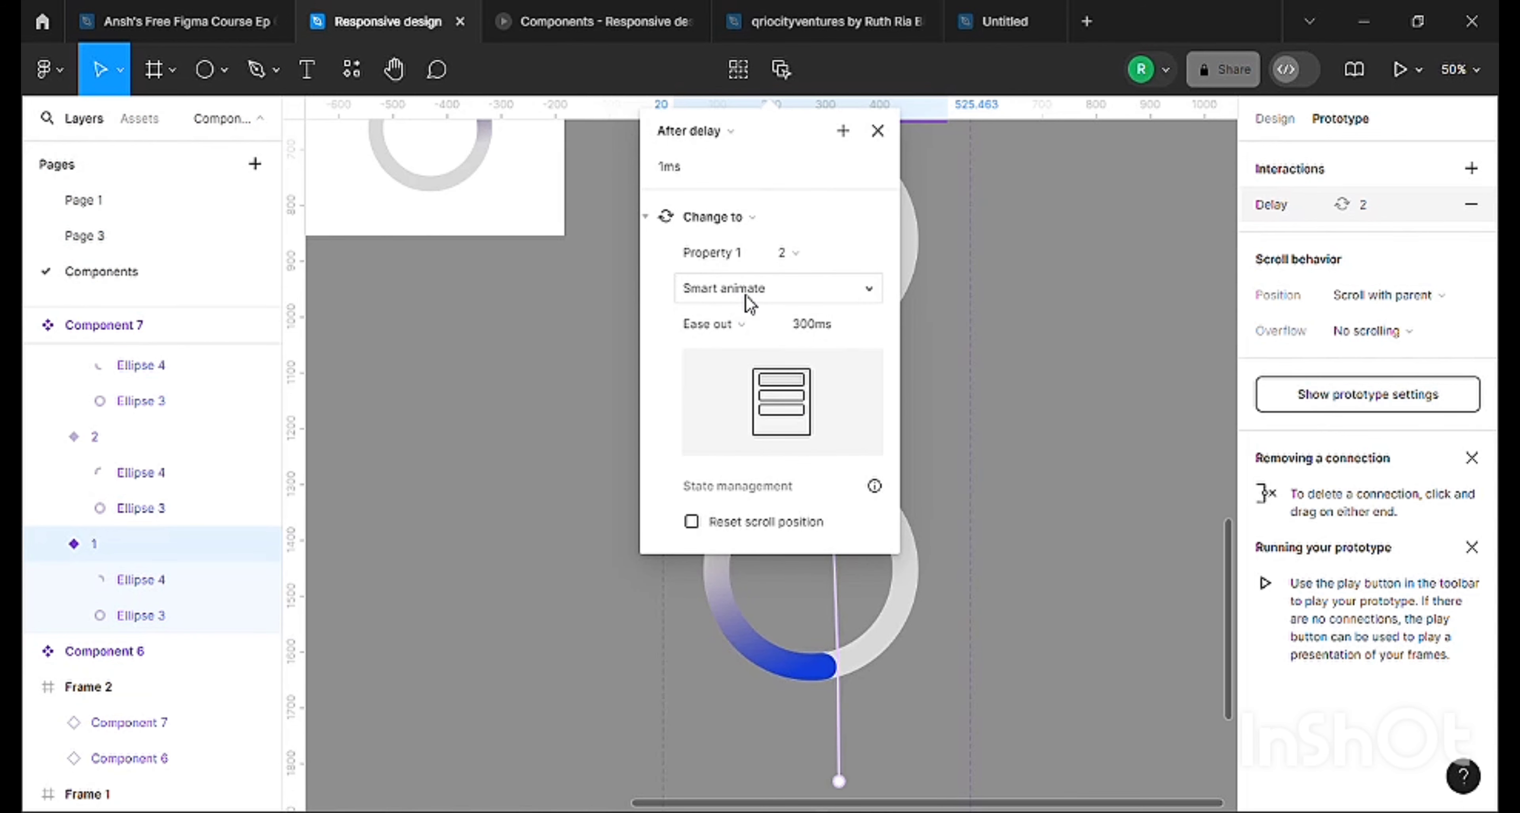
pyautogui.scroll(-3, 1062, 502)
pyautogui.click(1042, 465)
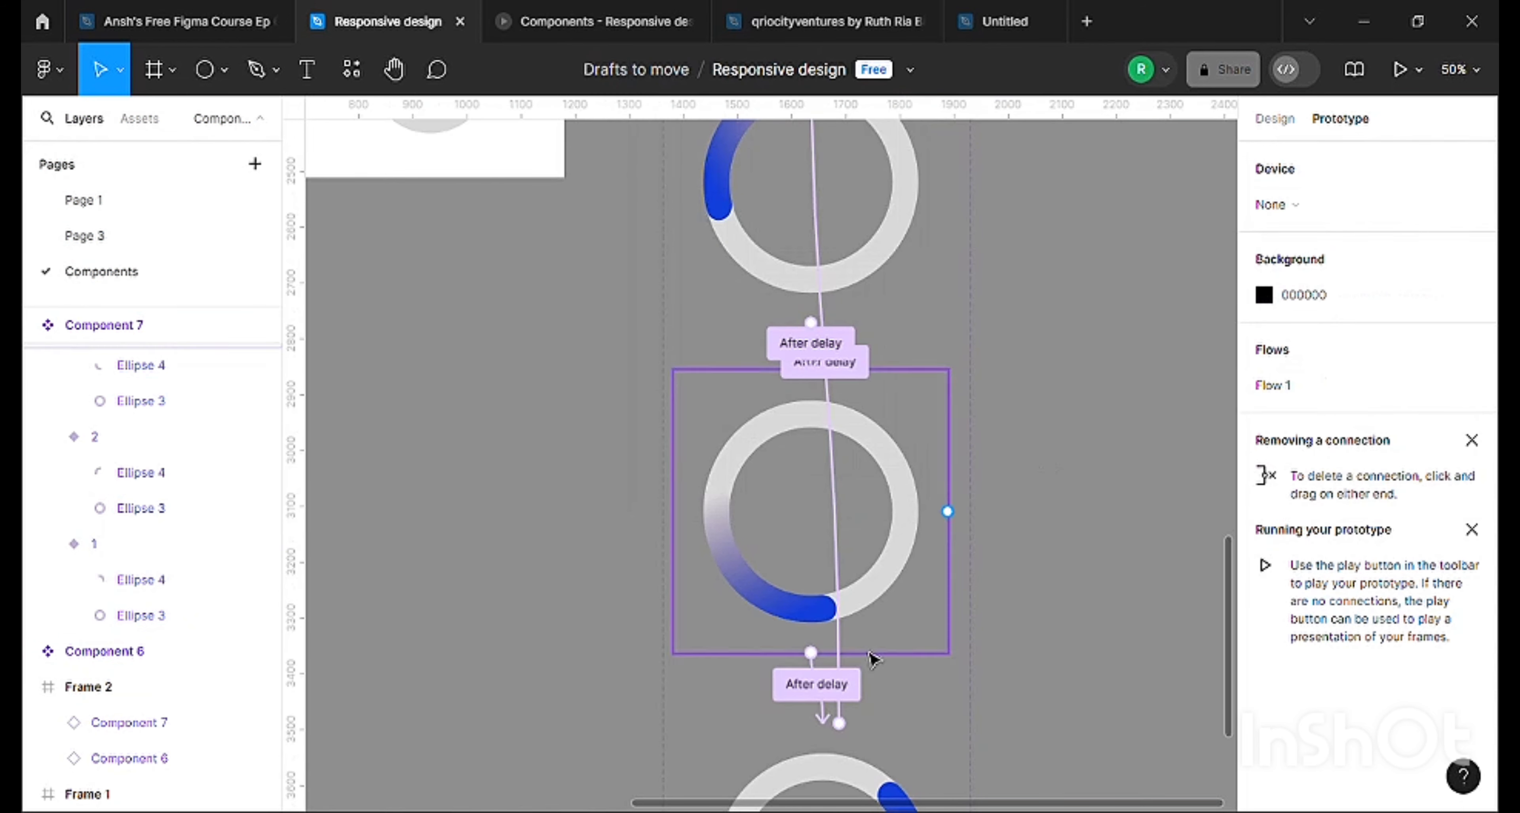
# Trace the return connection from variant 4 to variant 1 of Component 7 and examine its interaction settings.
pyautogui.scroll(-10, 873, 649)
pyautogui.click(905, 485)
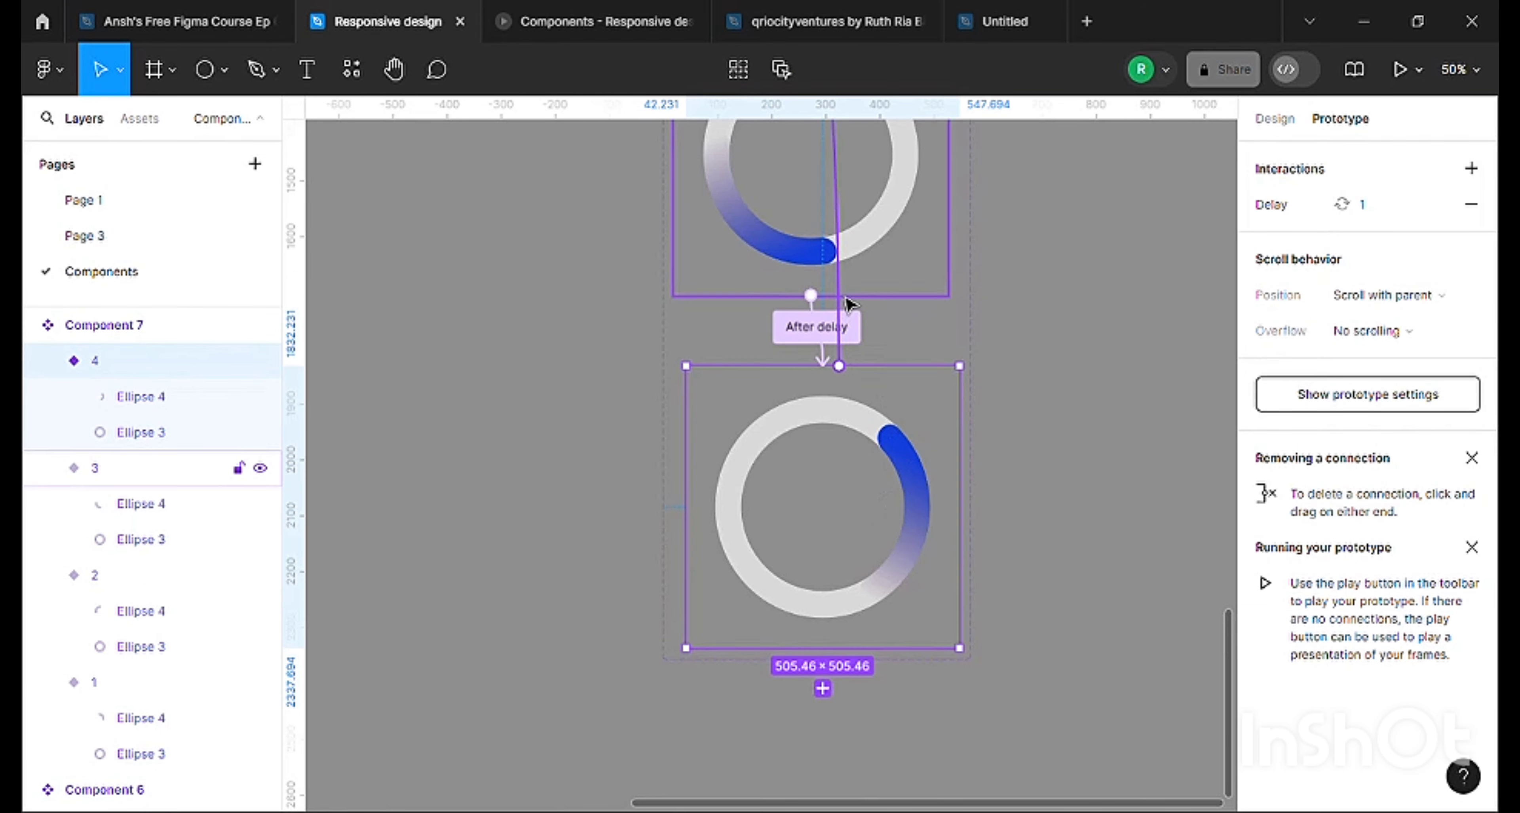
pyautogui.scroll(15, 906, 304)
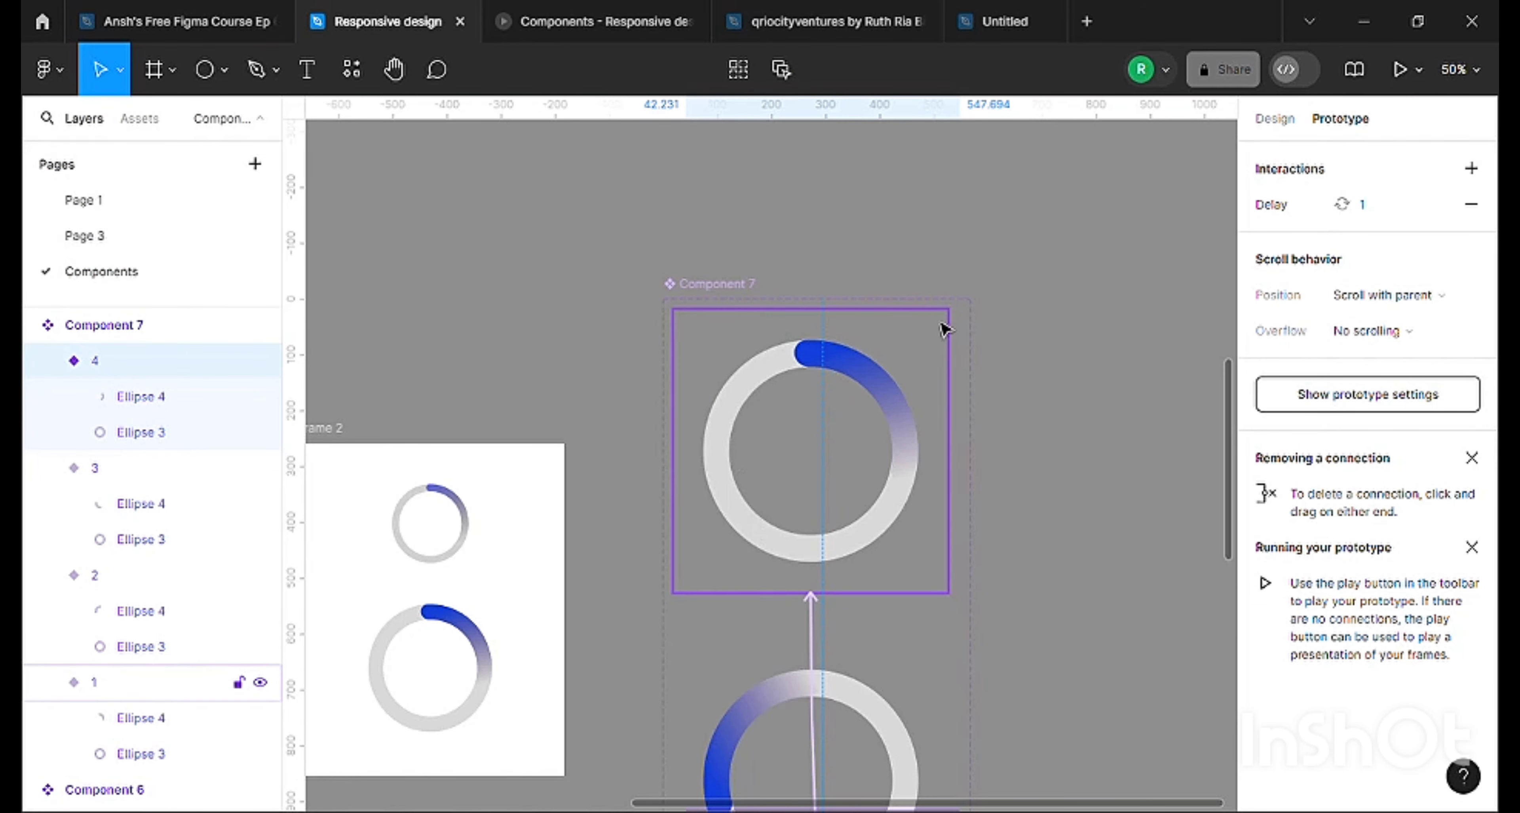
pyautogui.scroll(-15, 847, 393)
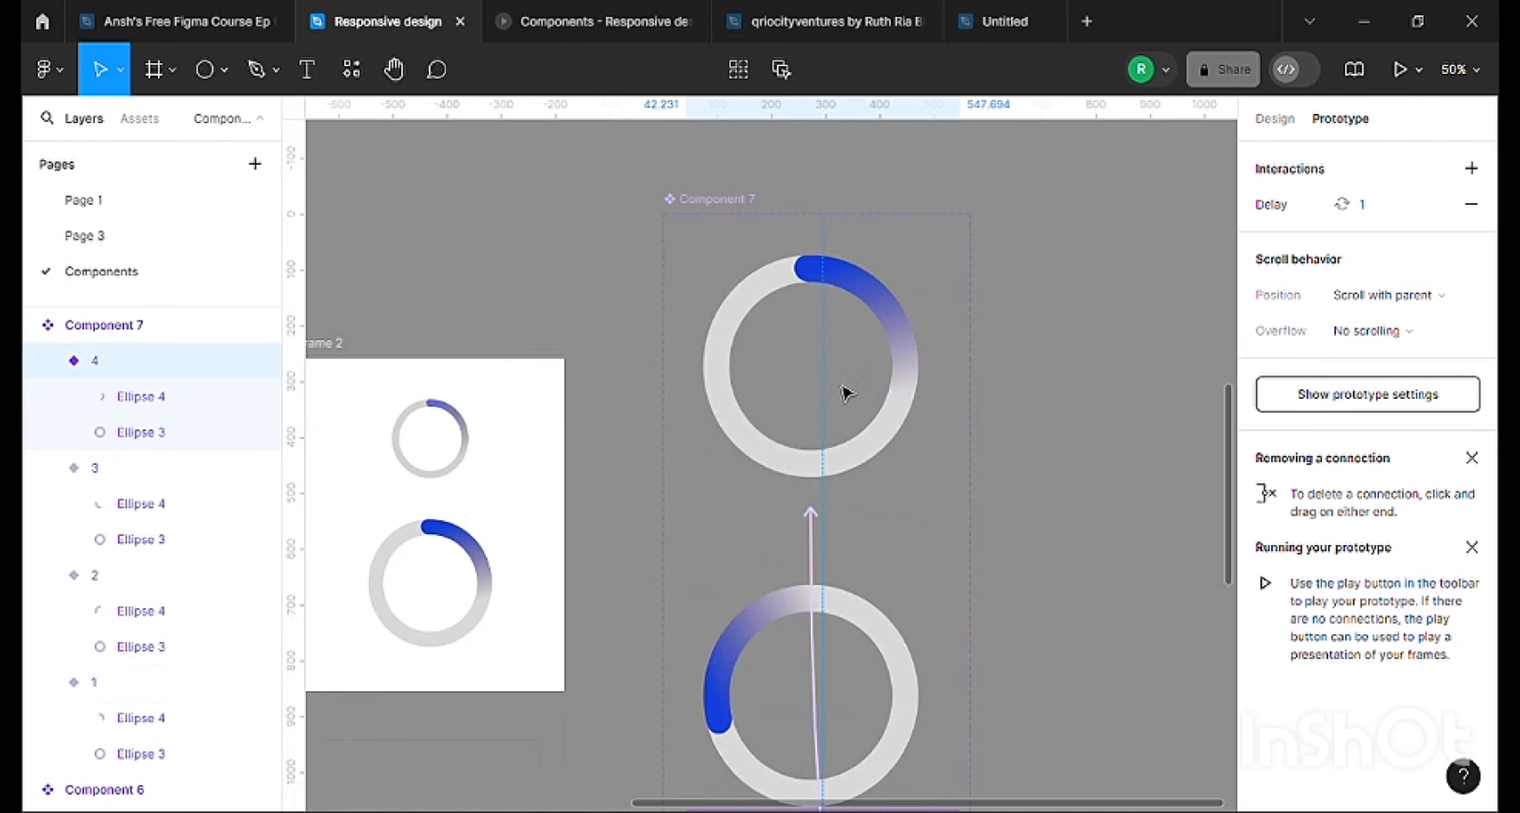
pyautogui.scroll(-2, 825, 578)
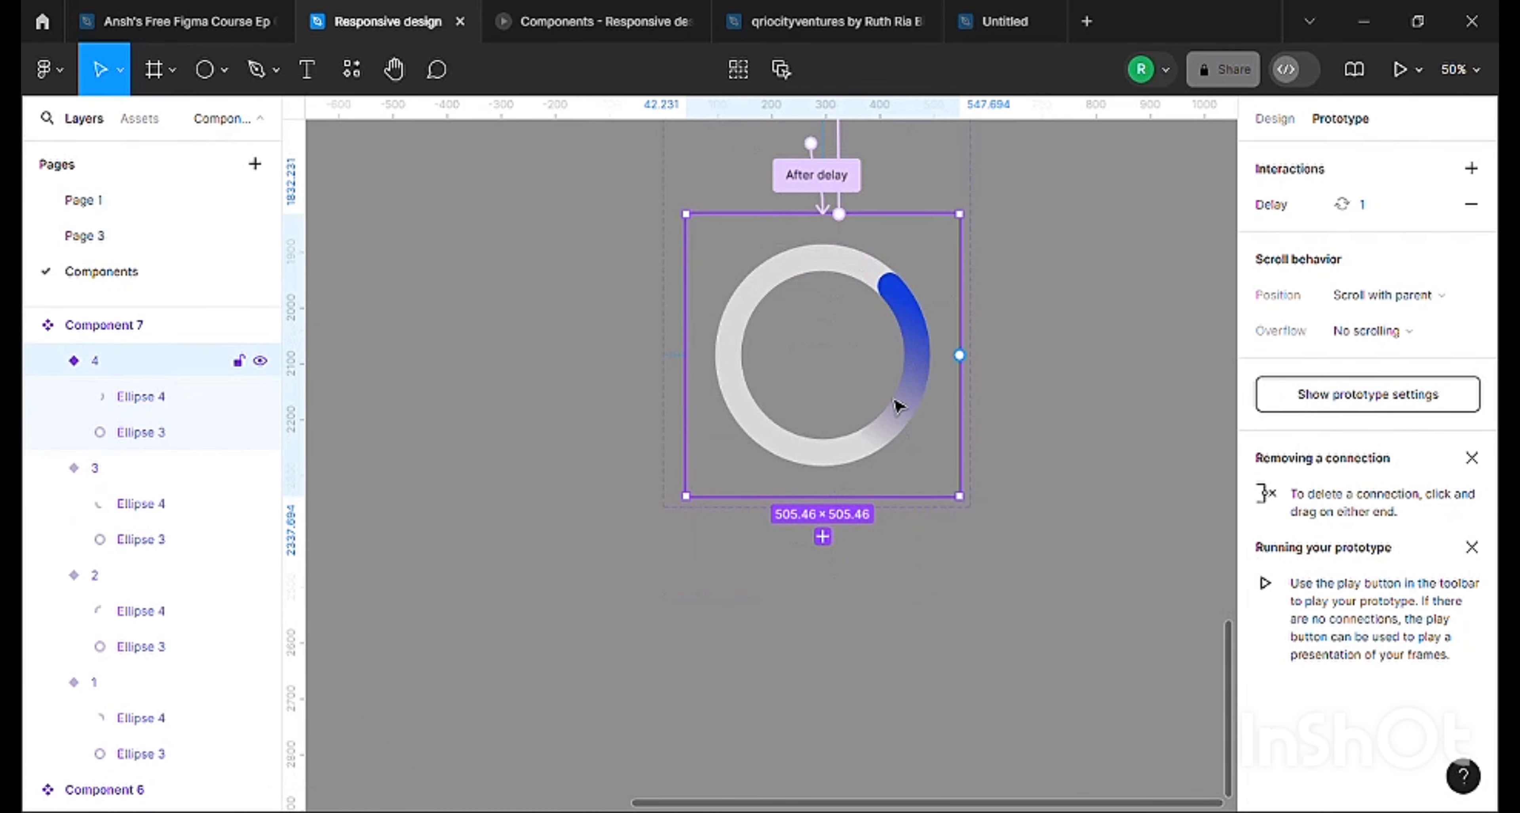
pyautogui.scroll(2, 895, 322)
pyautogui.scroll(4, 895, 322)
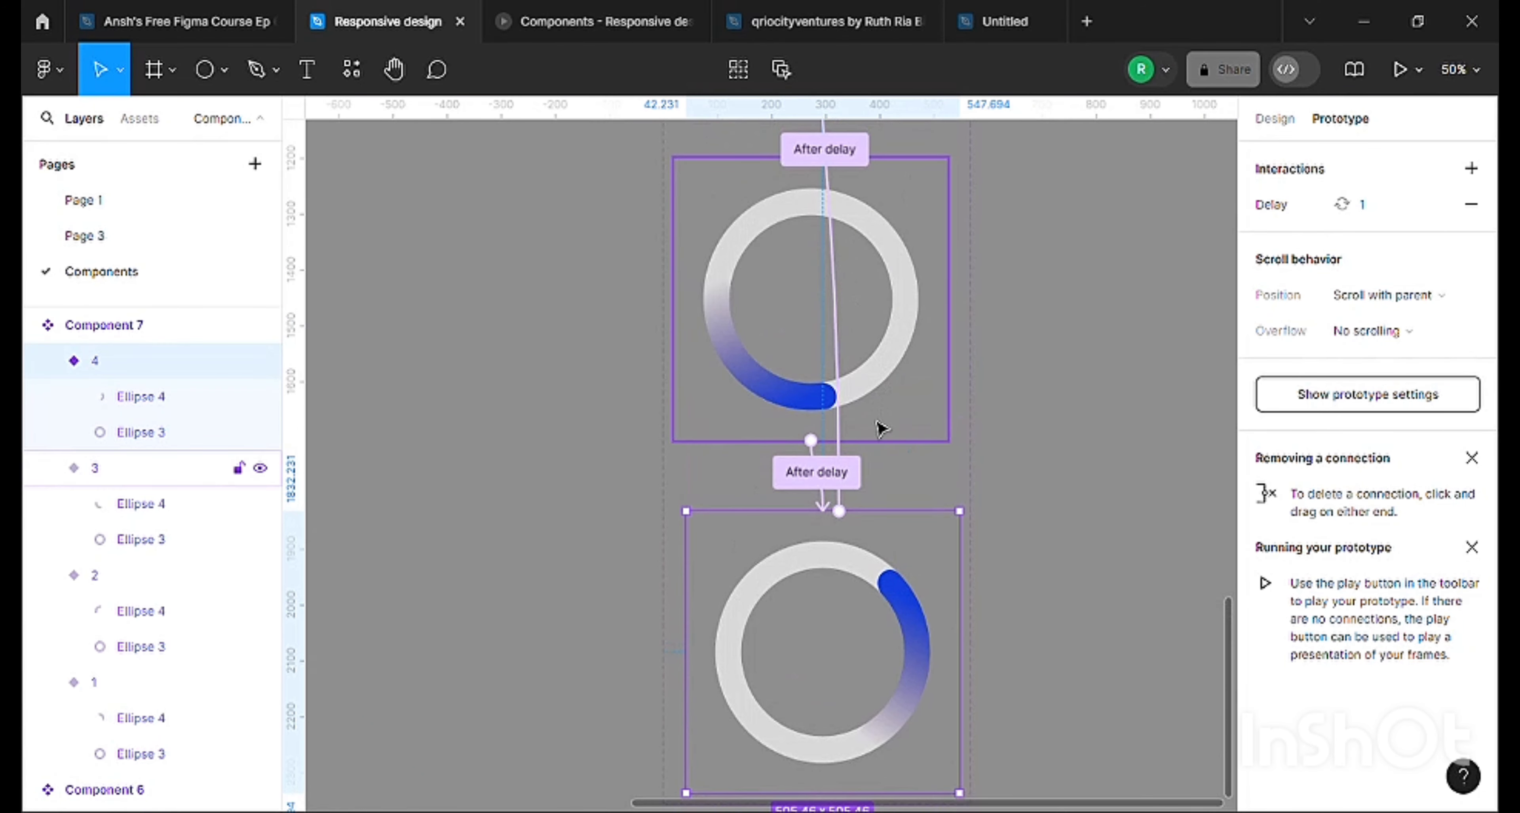
pyautogui.click(845, 469)
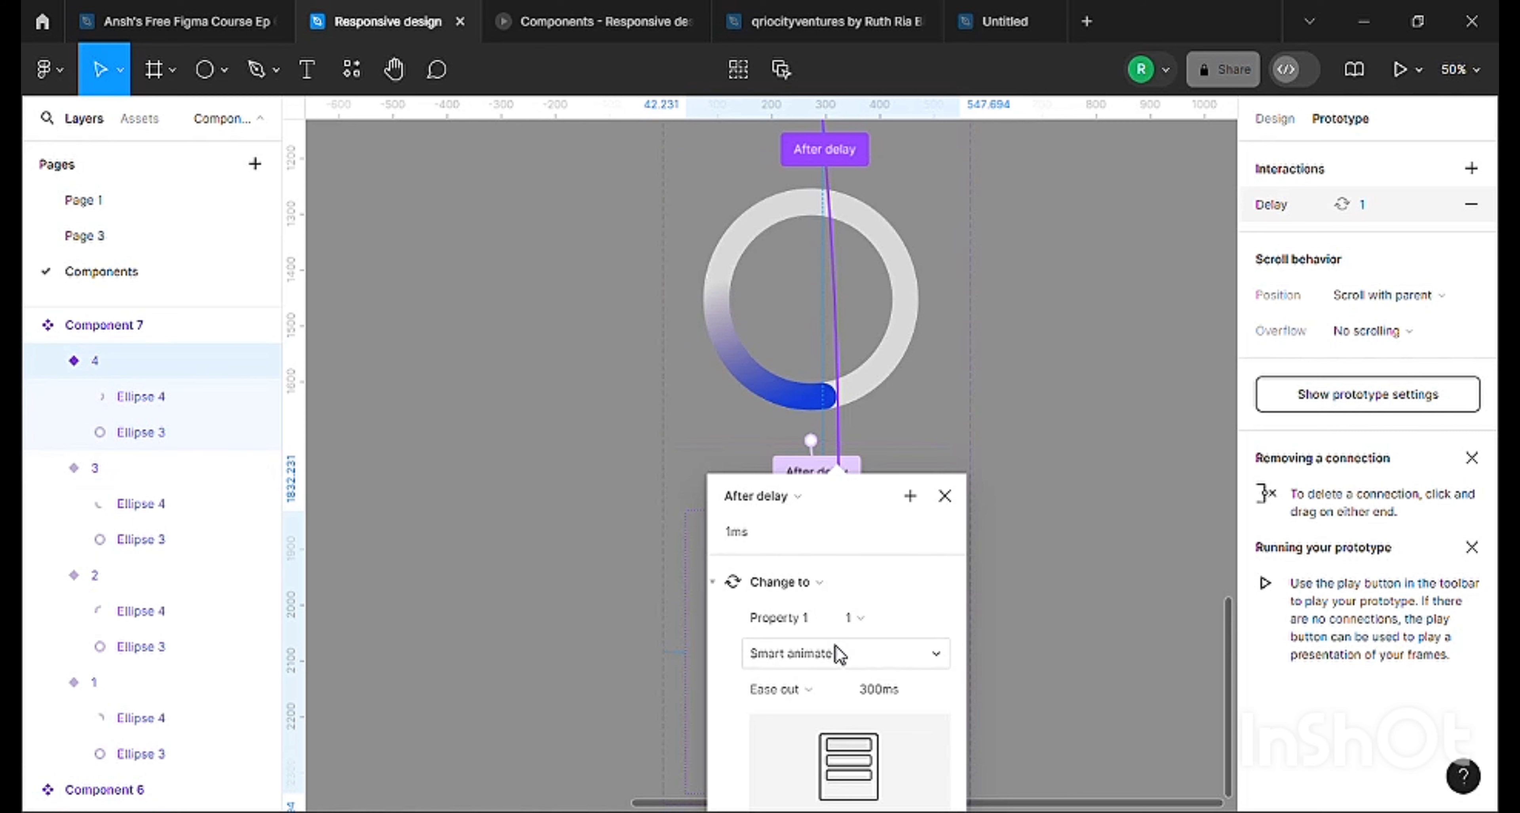
pyautogui.click(991, 461)
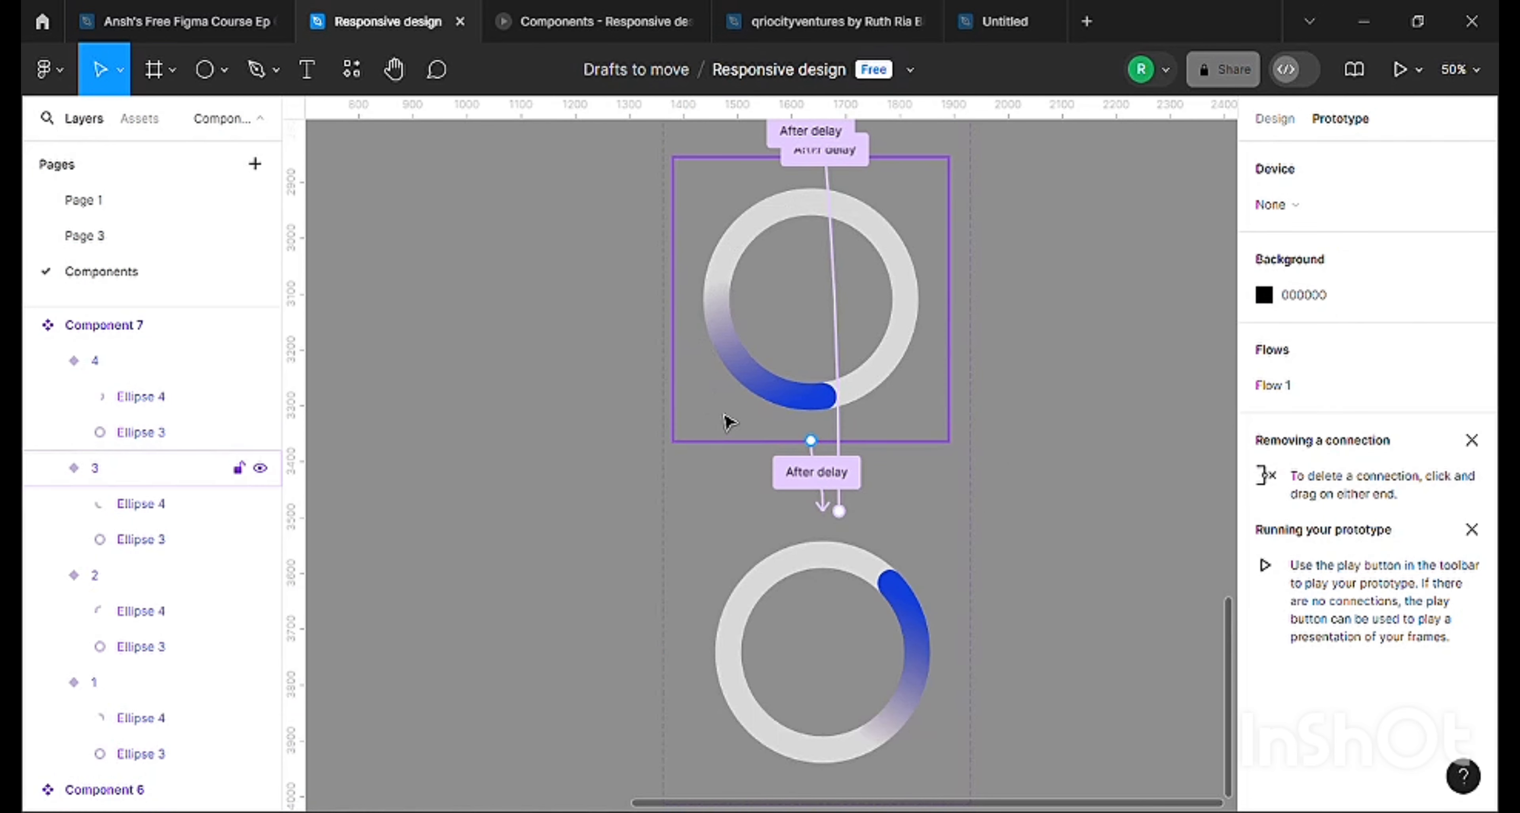
# Review the full chain of connections across the four Component 7 variants, rechecking the delay interaction that loops variant 4 to variant 1.
pyautogui.scroll(10, 719, 159)
pyautogui.scroll(-3, 795, 708)
pyautogui.scroll(-3, 795, 709)
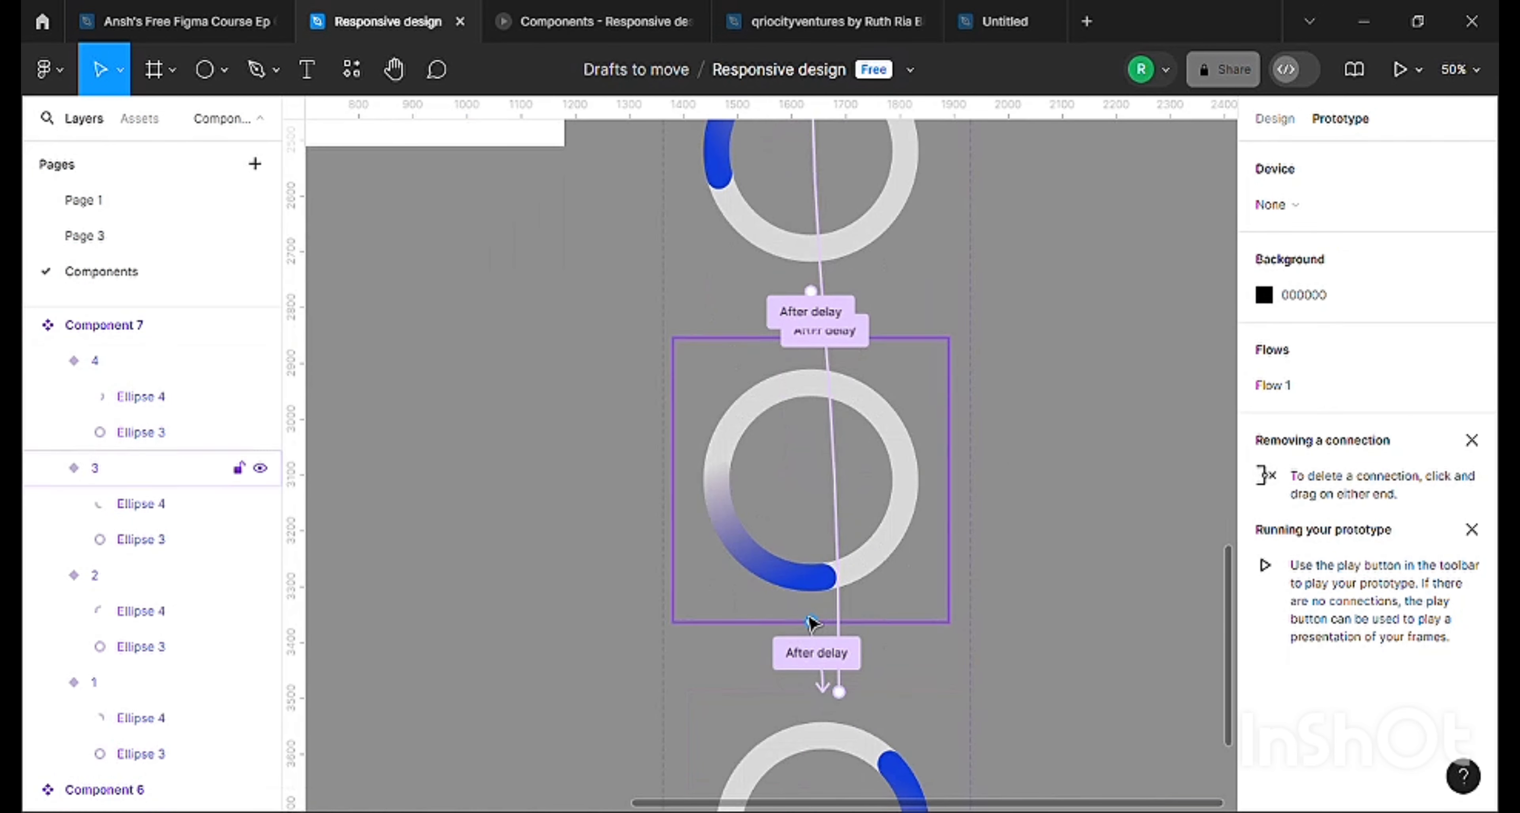
pyautogui.scroll(-3, 815, 676)
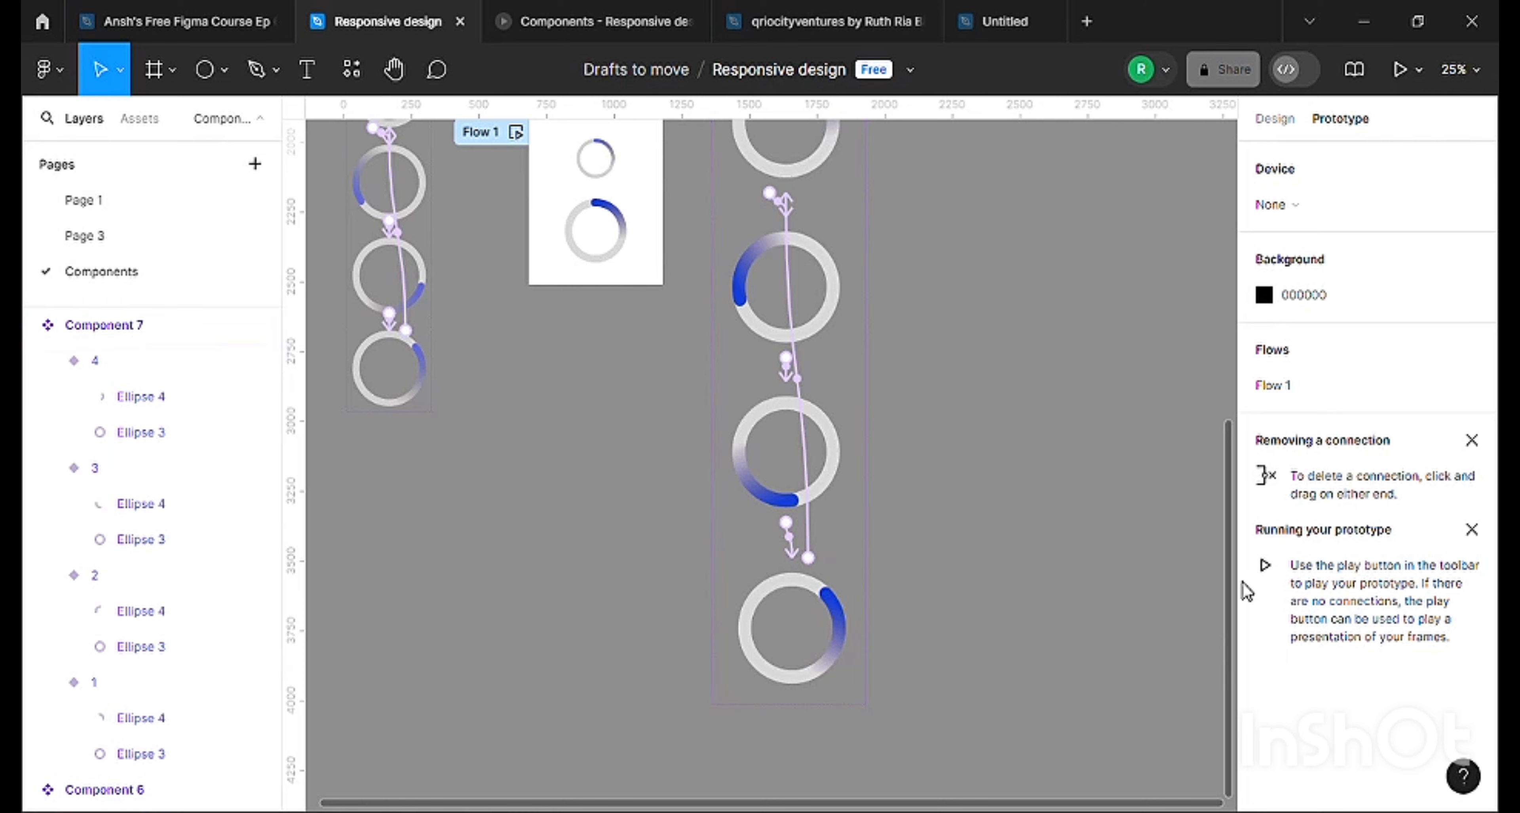
pyautogui.scroll(1, 903, 627)
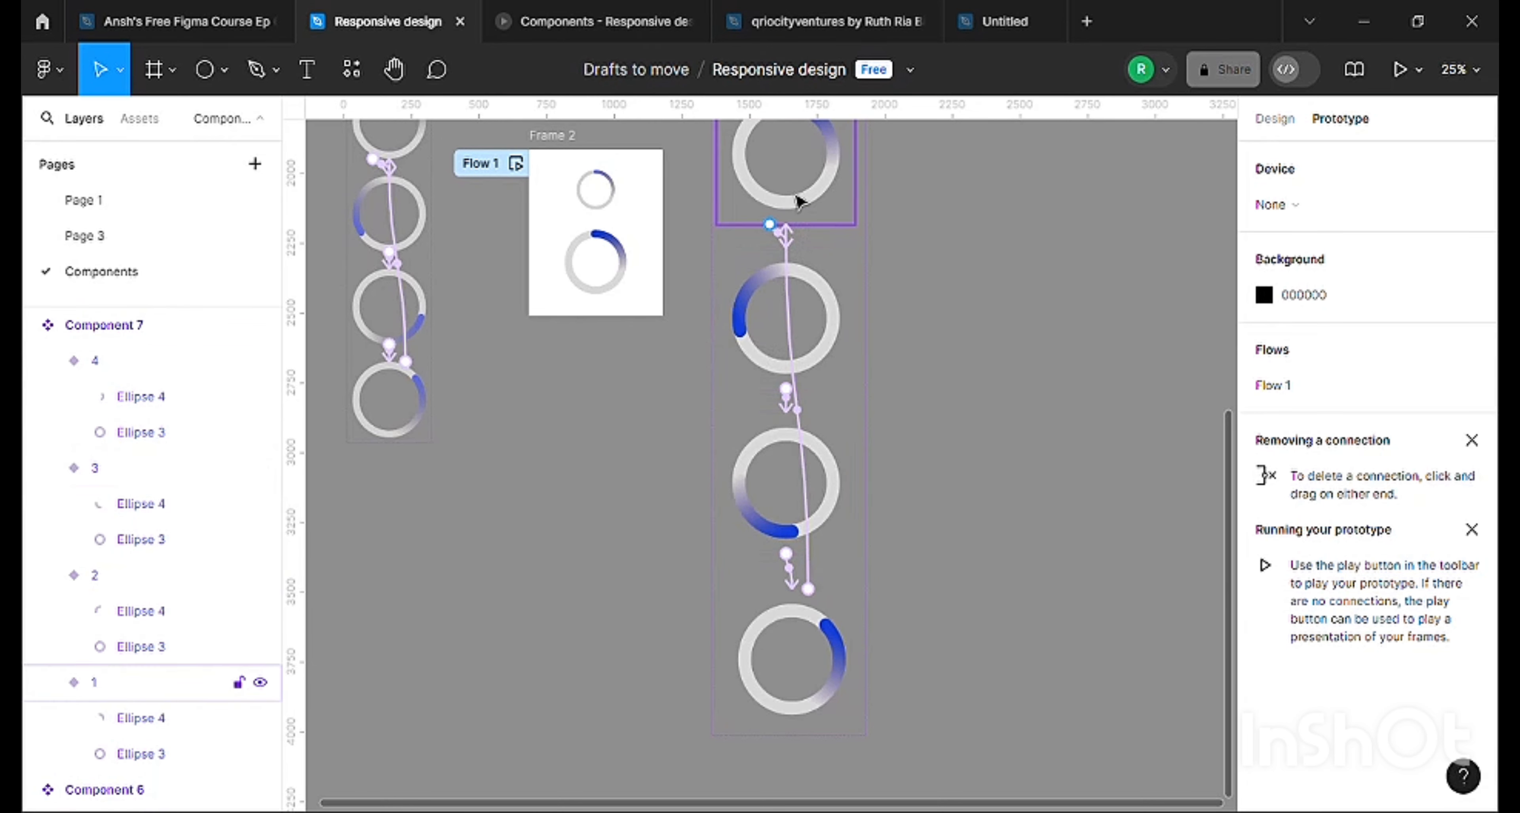
pyautogui.click(800, 294)
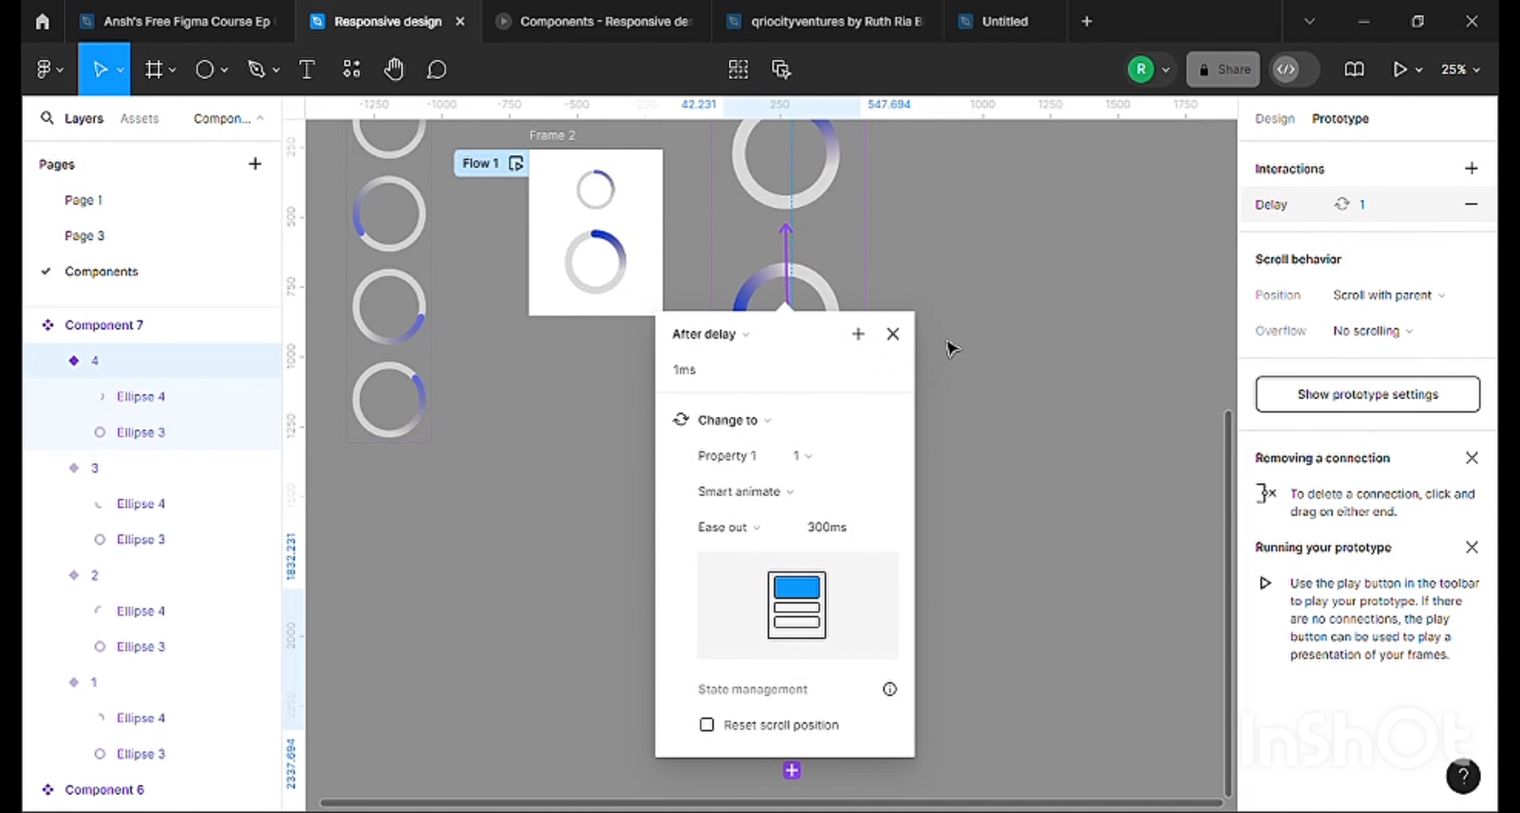
pyautogui.click(964, 330)
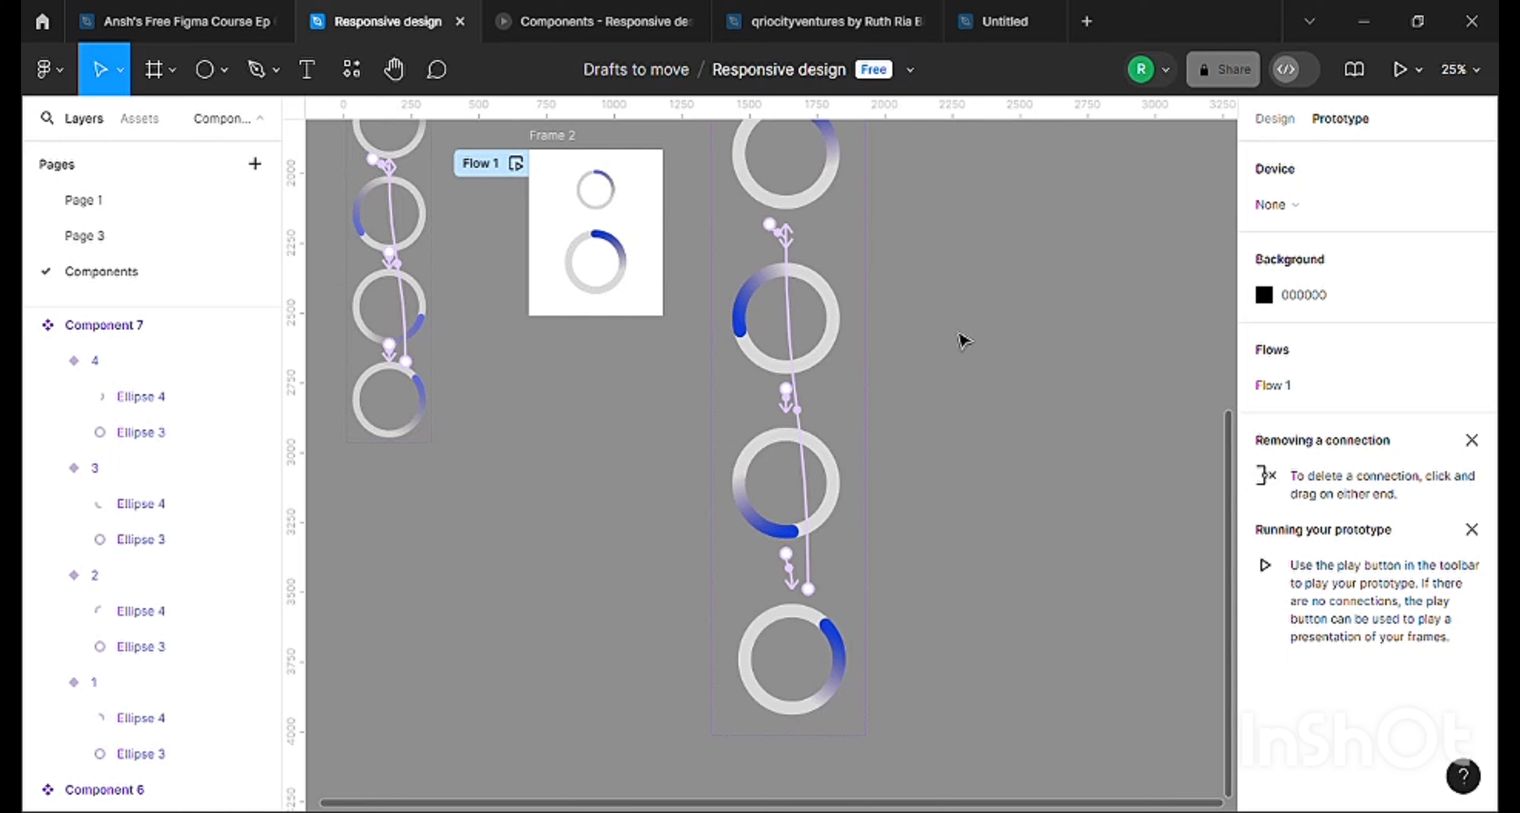
pyautogui.scroll(2, 955, 381)
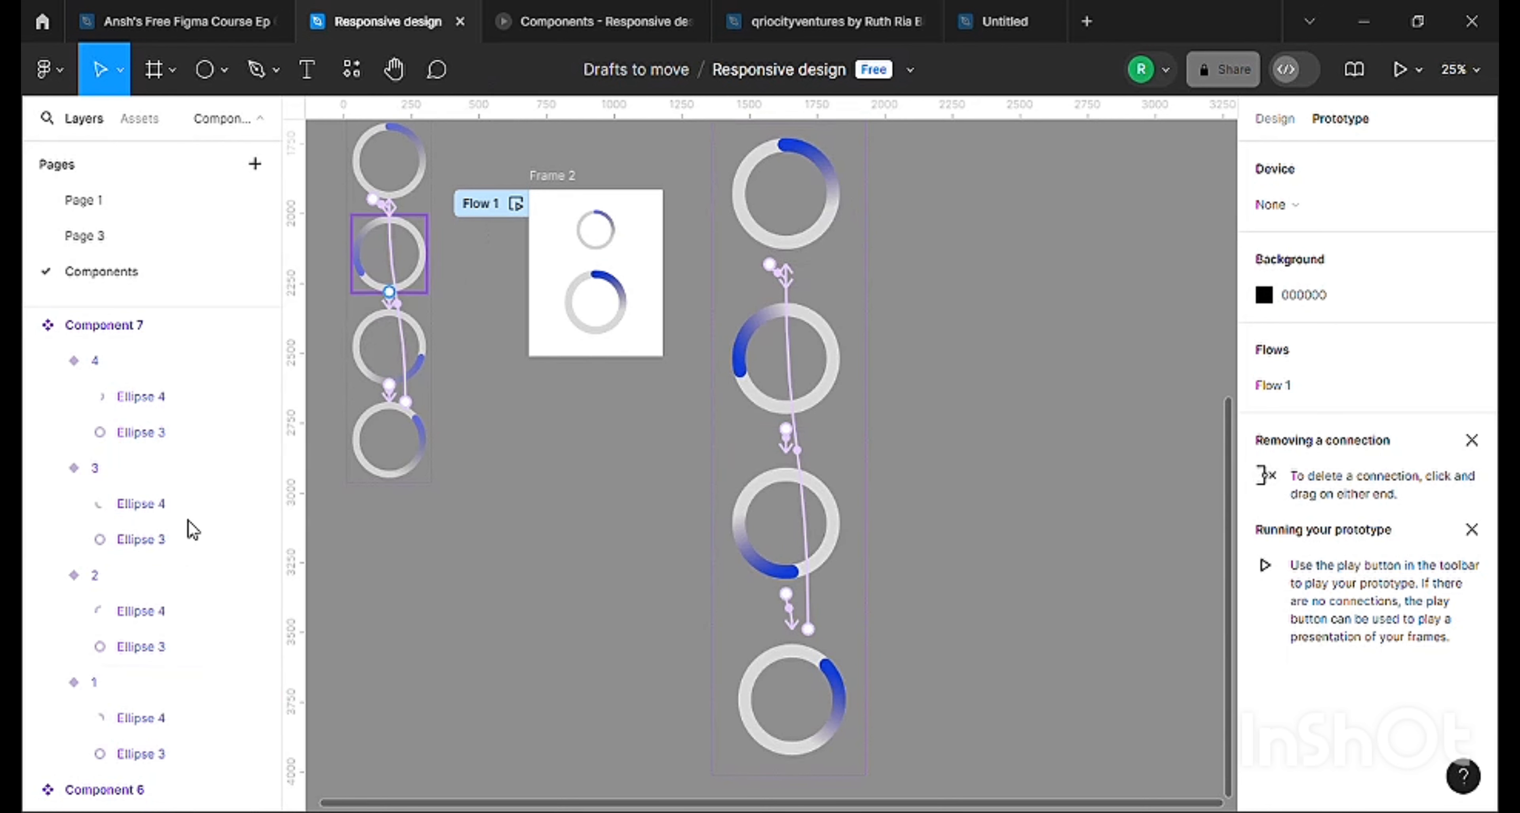
pyautogui.click(807, 570)
pyautogui.click(942, 254)
pyautogui.scroll(1, 941, 260)
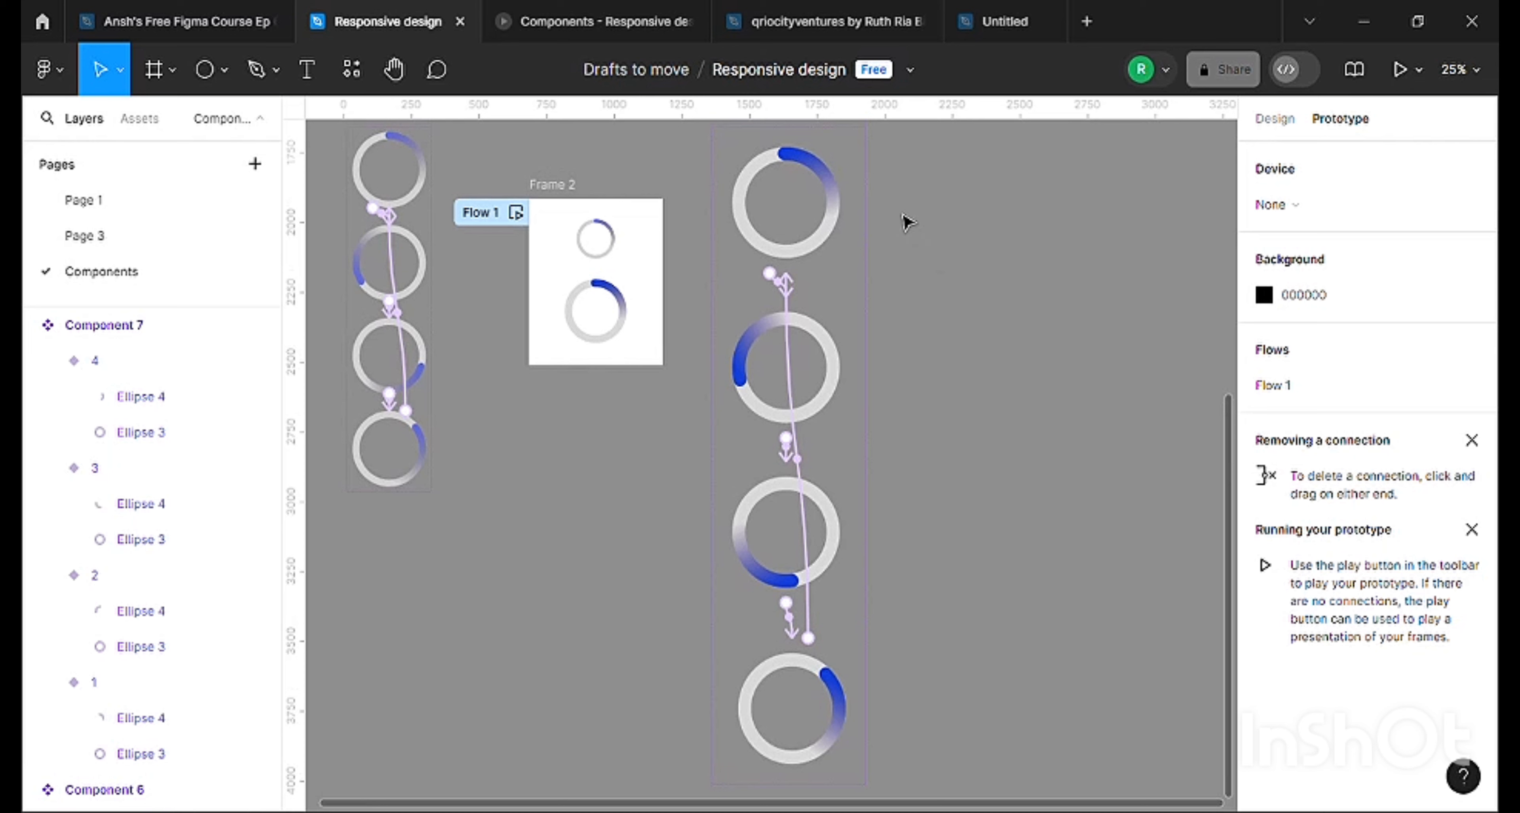